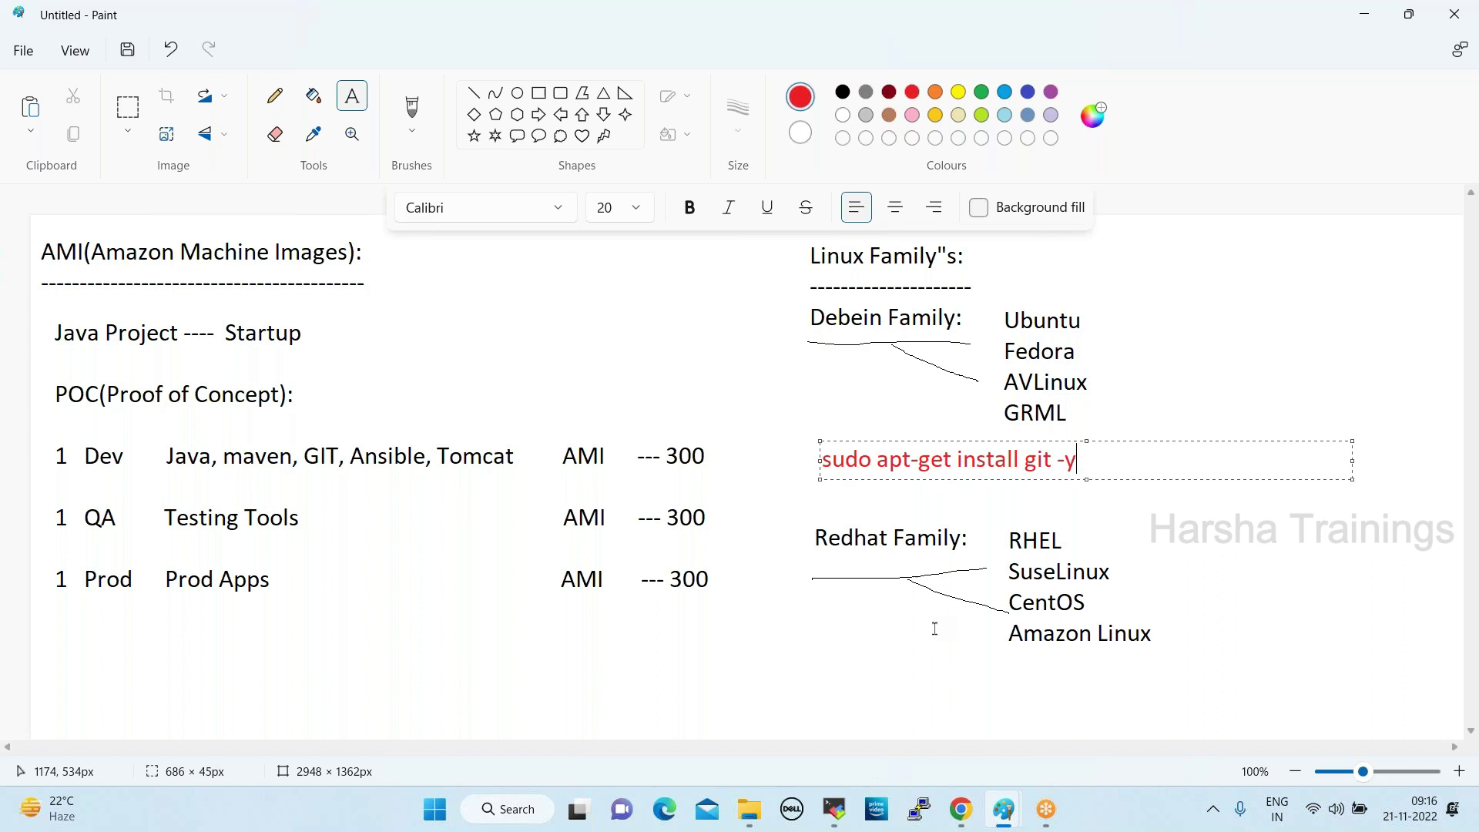
Add the red text note "sudo yum install git -y" below the Redhat Family list
left_click_drag(819, 665, 1257, 707)
type("sudo ")
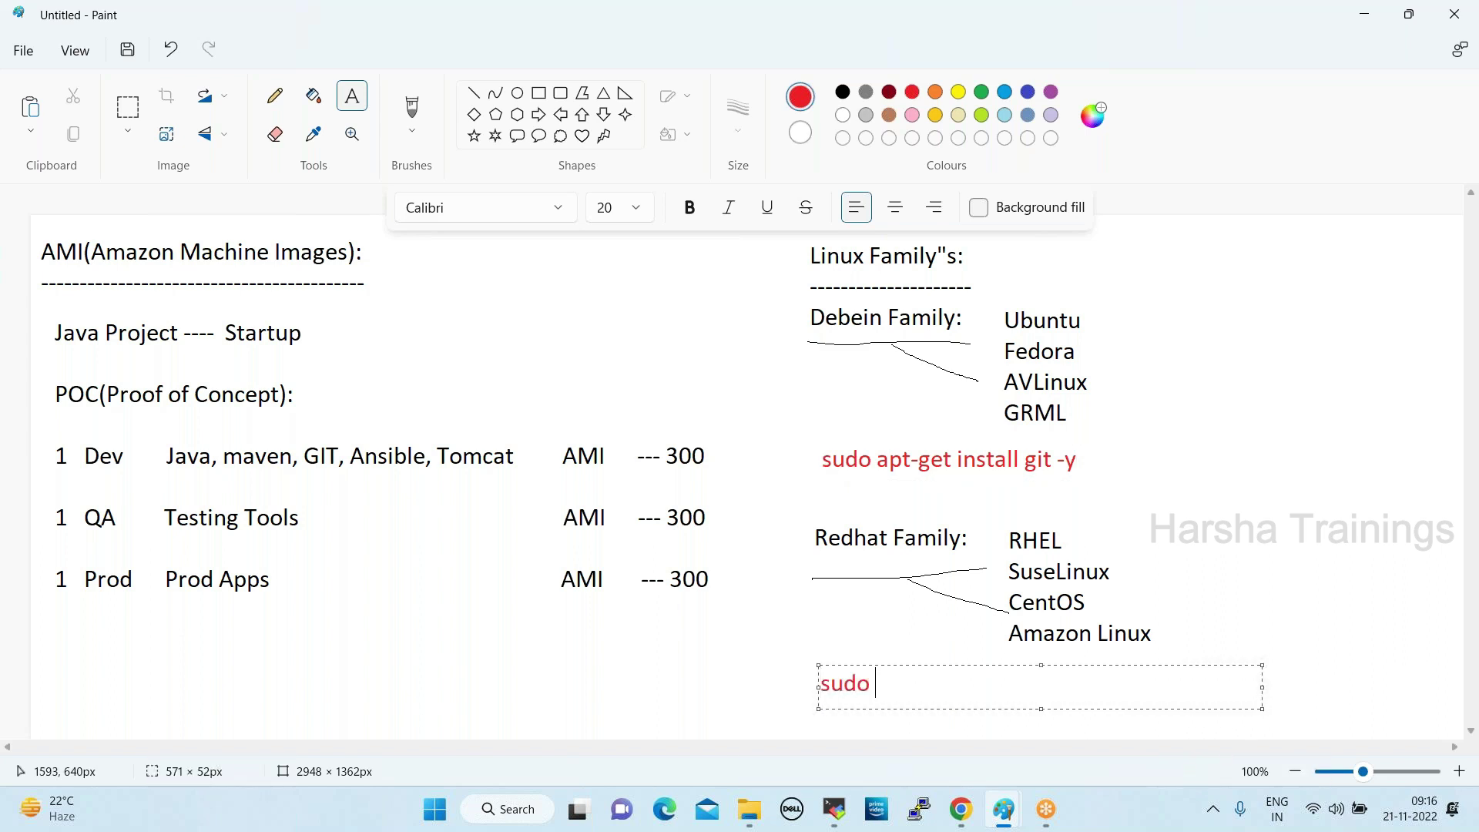
type("yum install ")
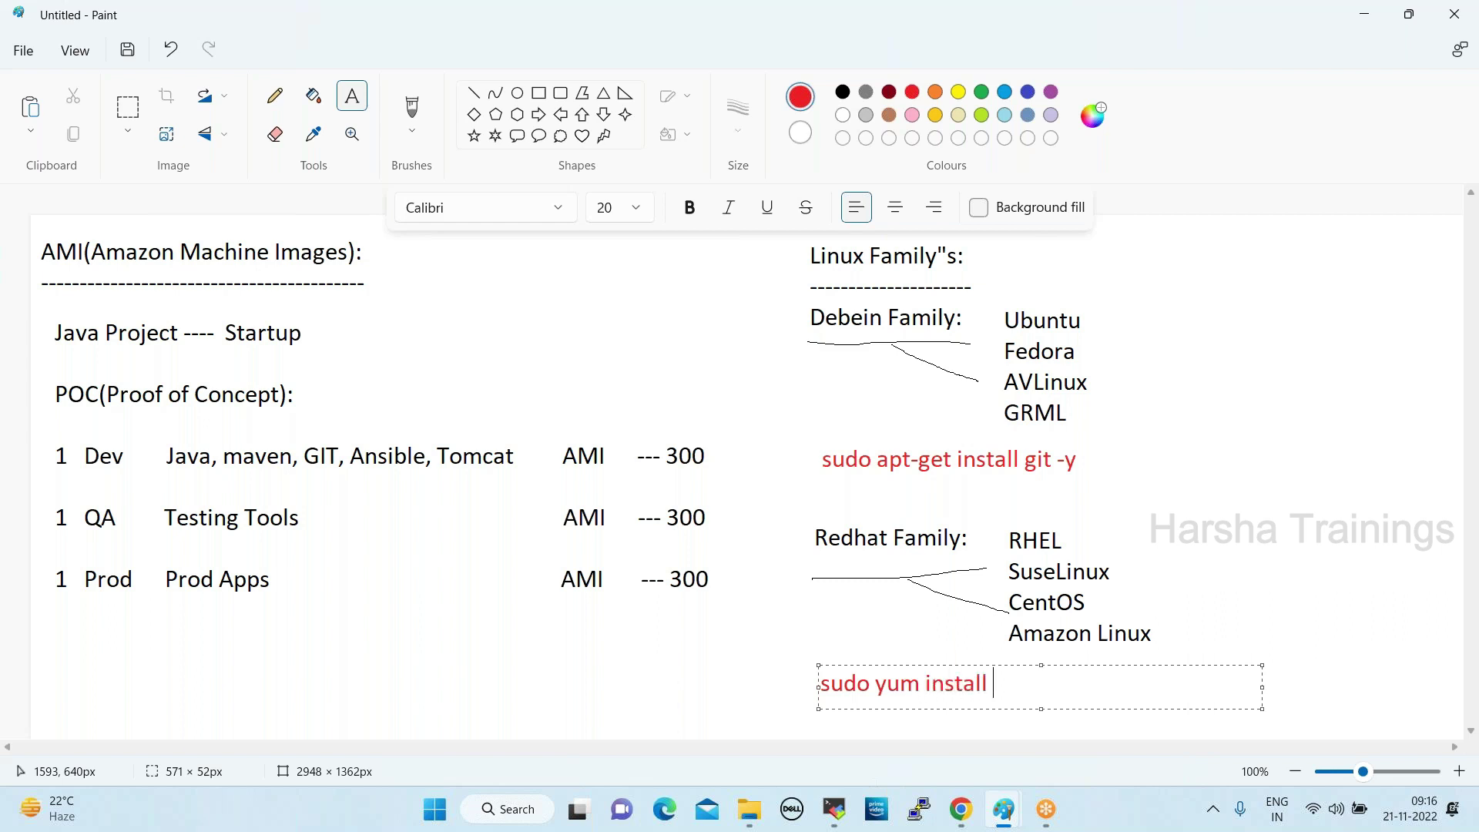
type("git -y")
left_click_drag(161, 435, 525, 494)
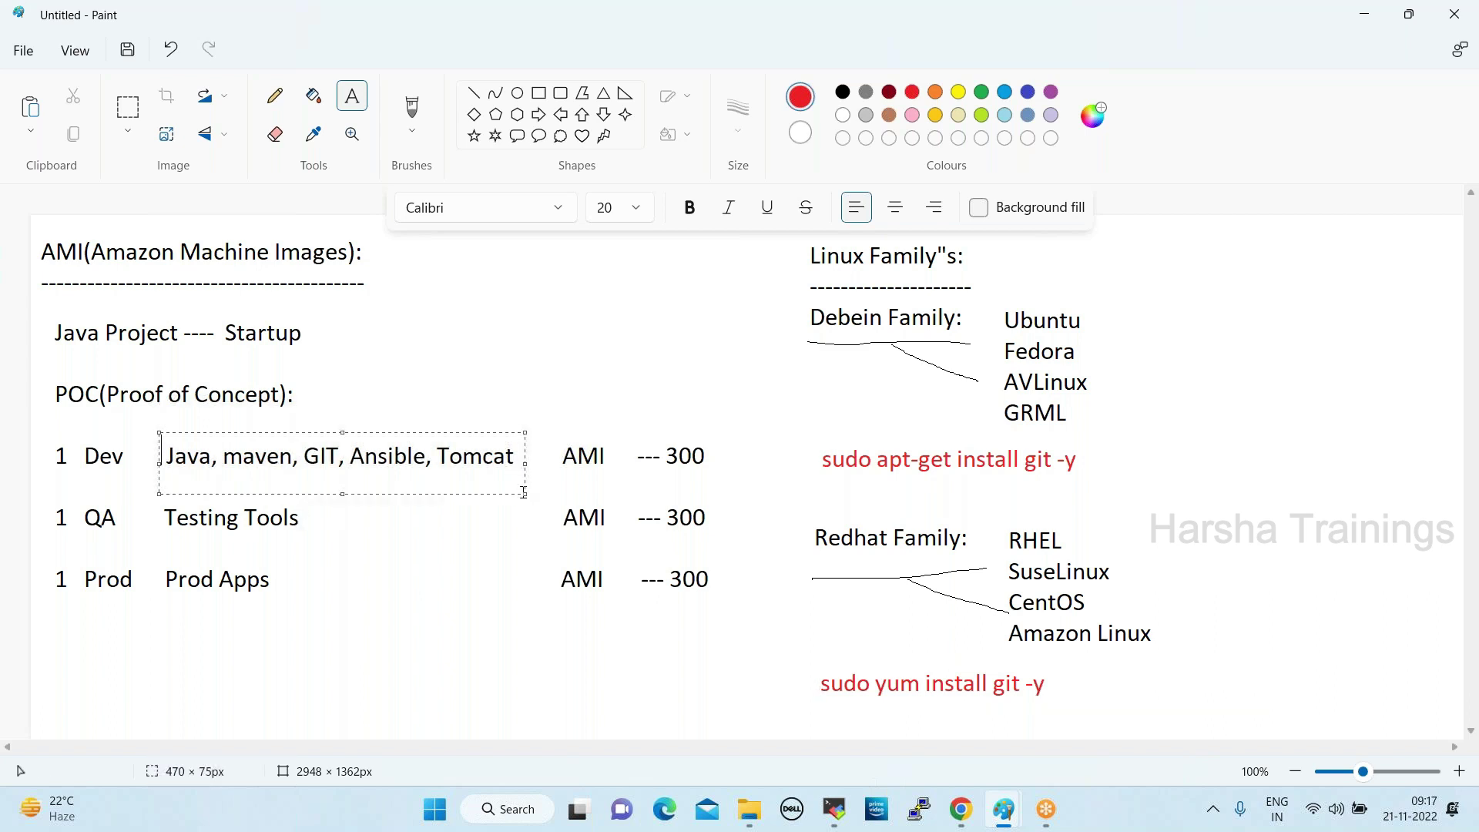
left_click_drag(803, 437, 1129, 497)
key("shift+Right")
left_click(1194, 485)
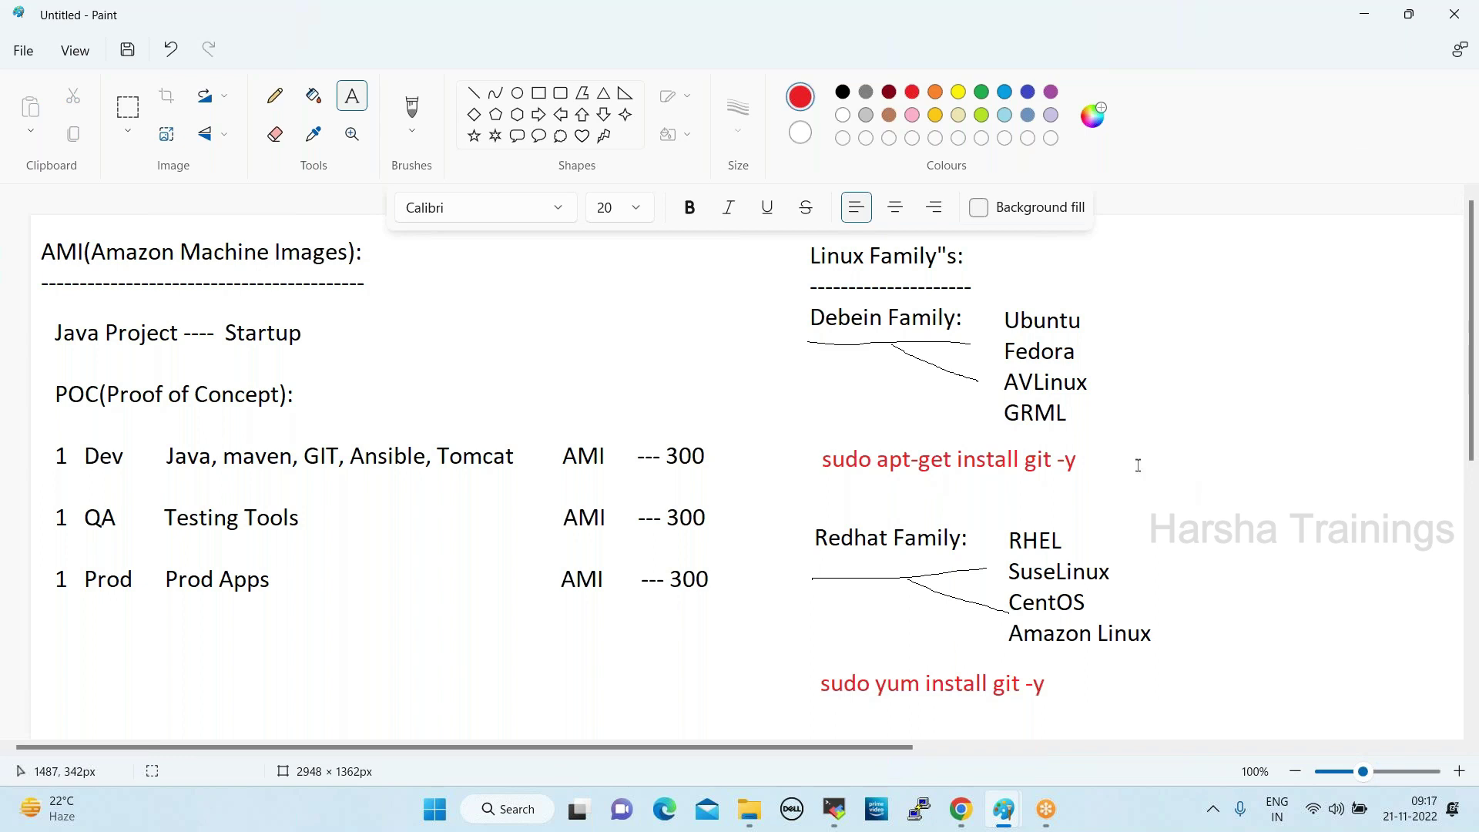
left_click_drag(796, 240, 1241, 714)
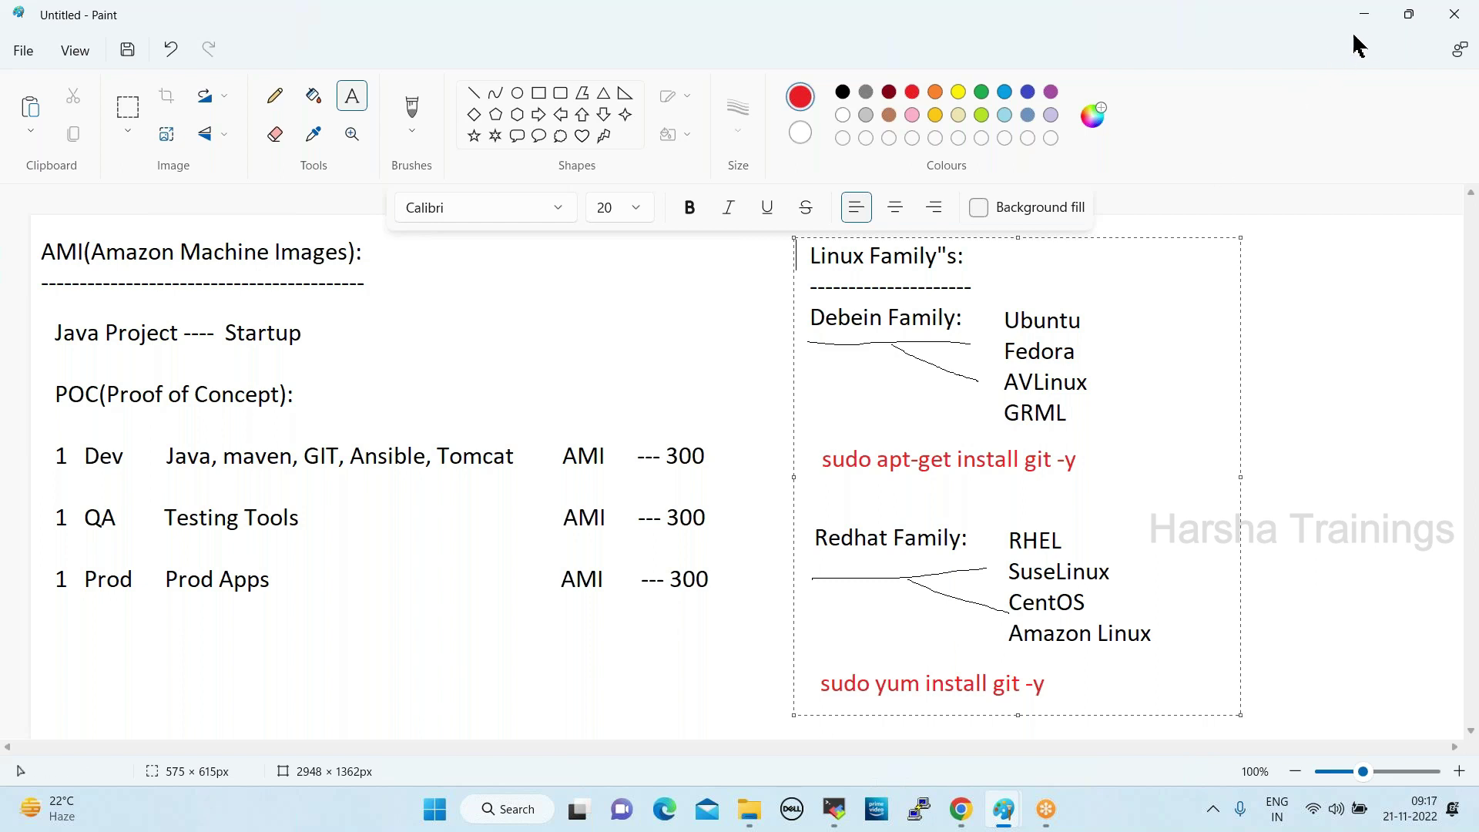
Switch to the MobaXterm terminal session, stop the running ping and clear the terminal
left_click(1368, 16)
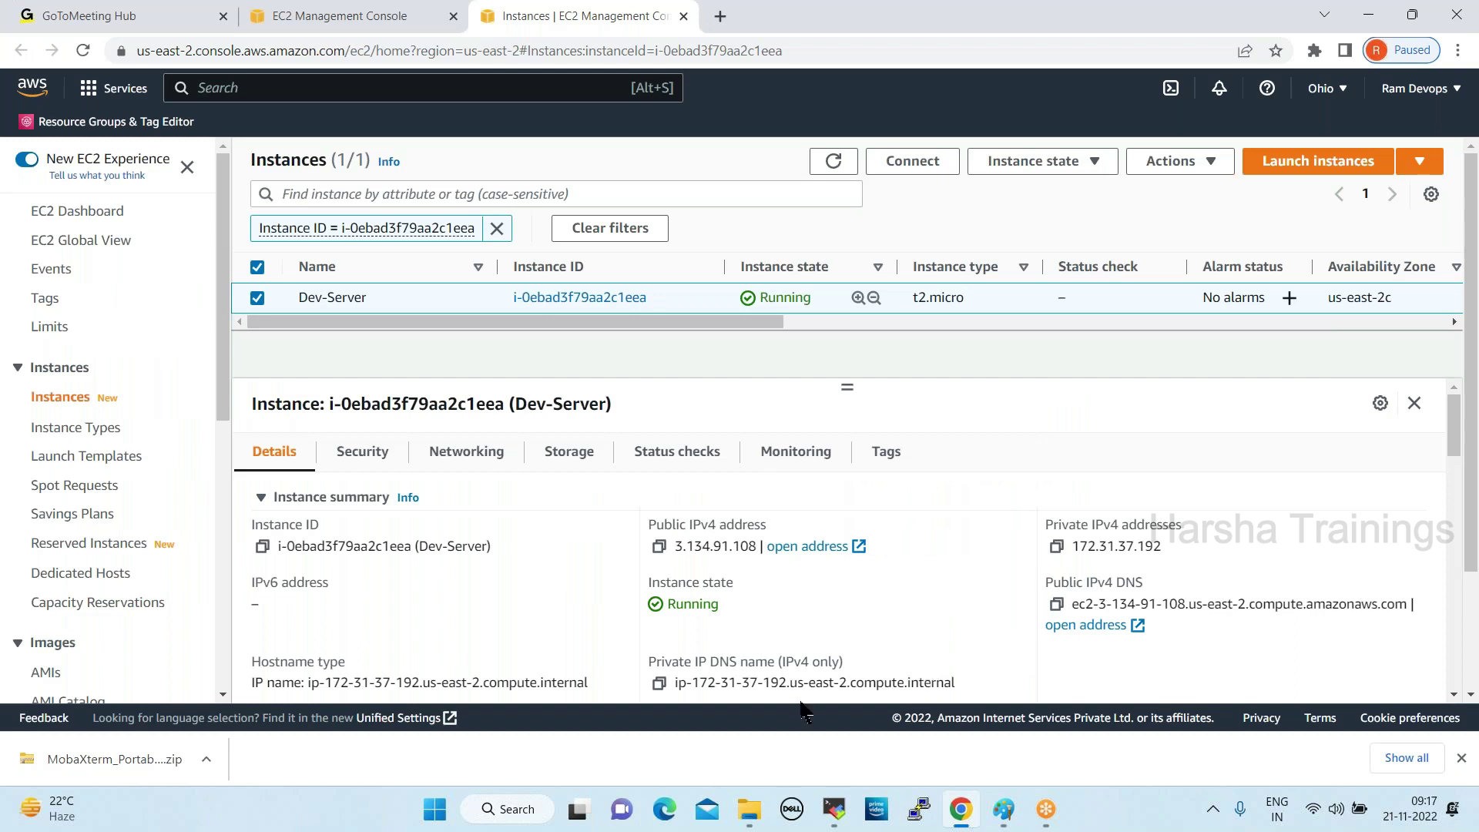
left_click(837, 815)
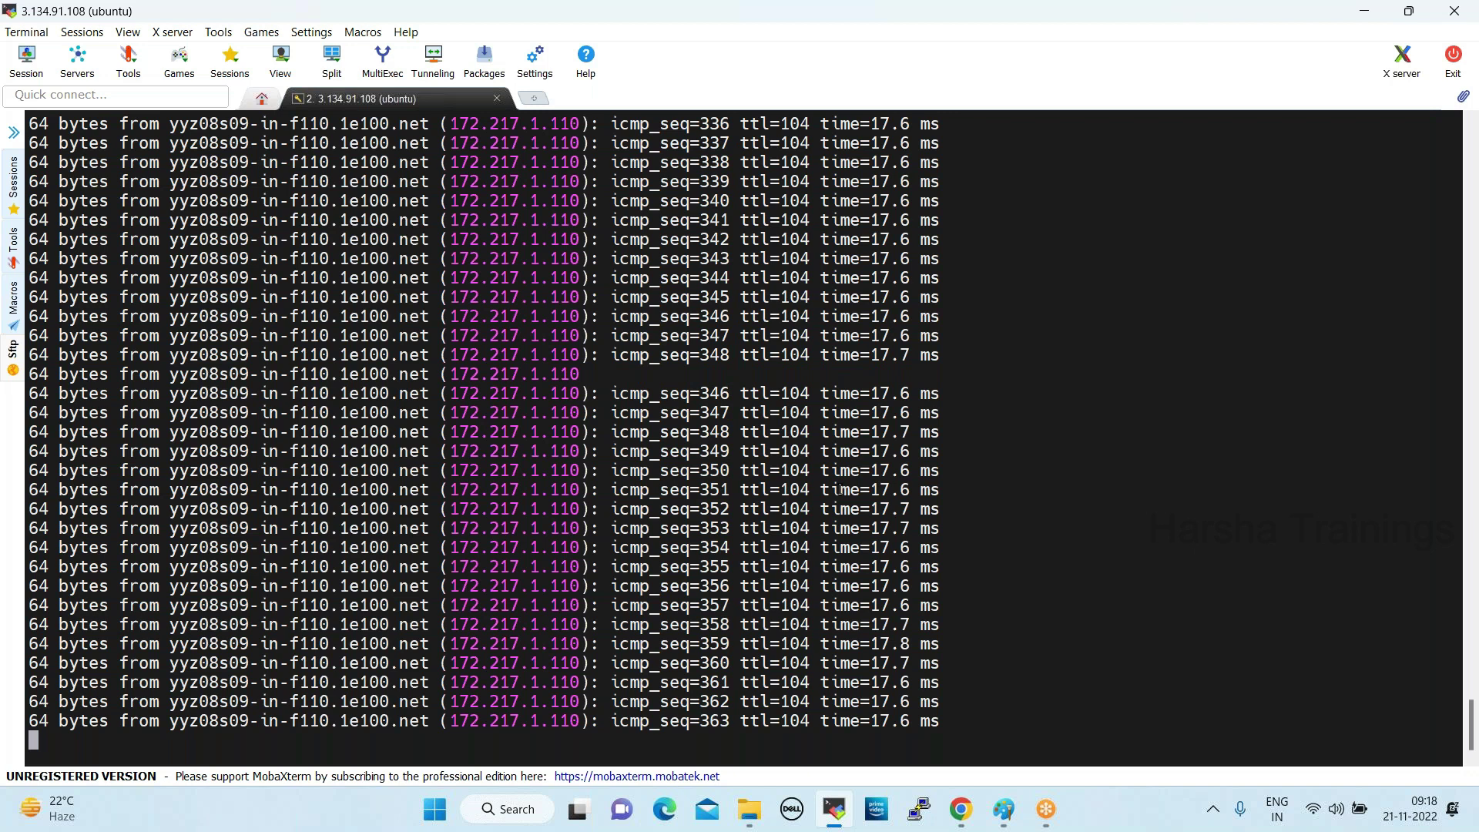
key("ctrl+c")
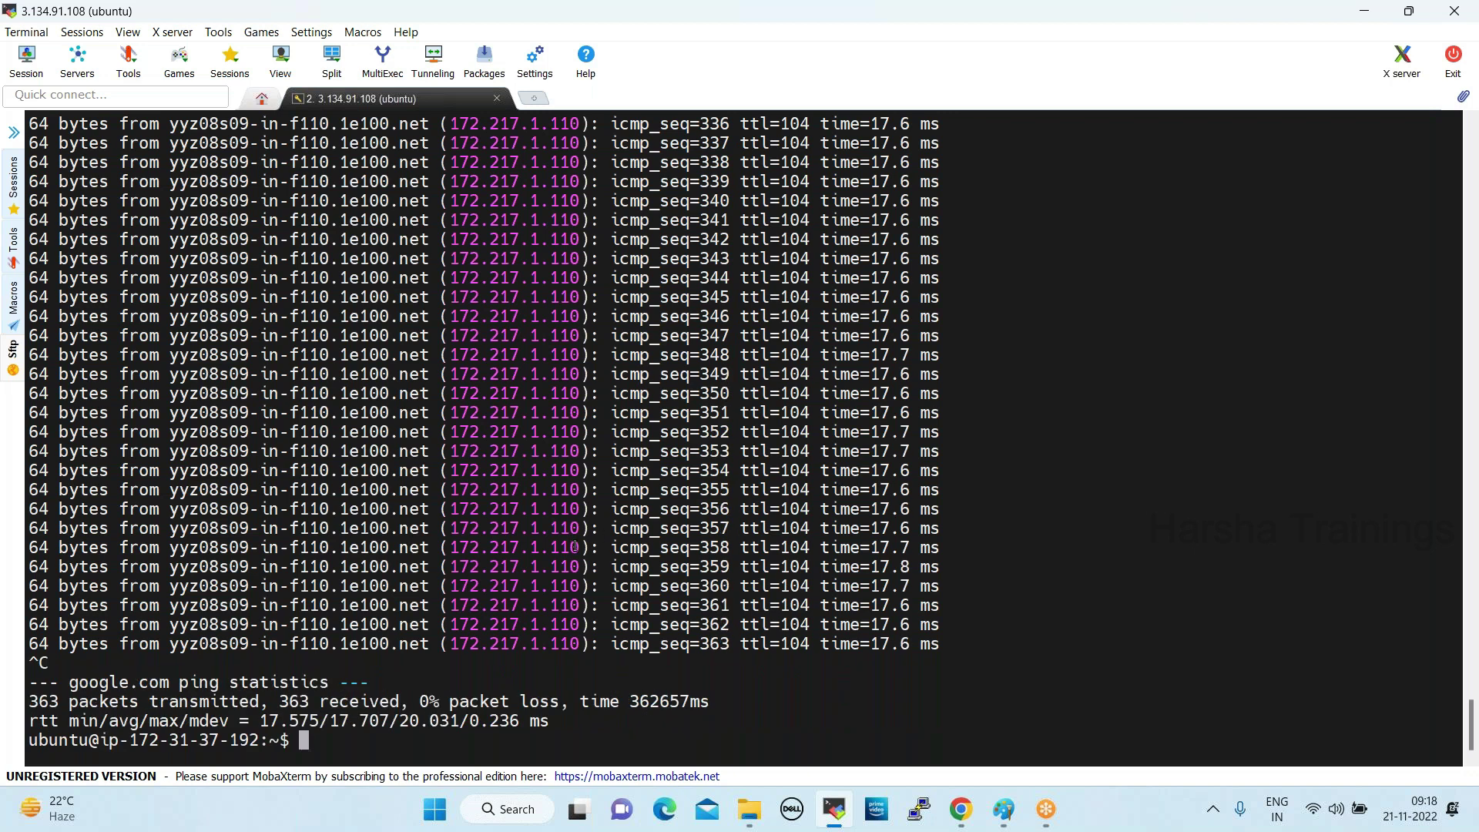
type("clear")
key("Return")
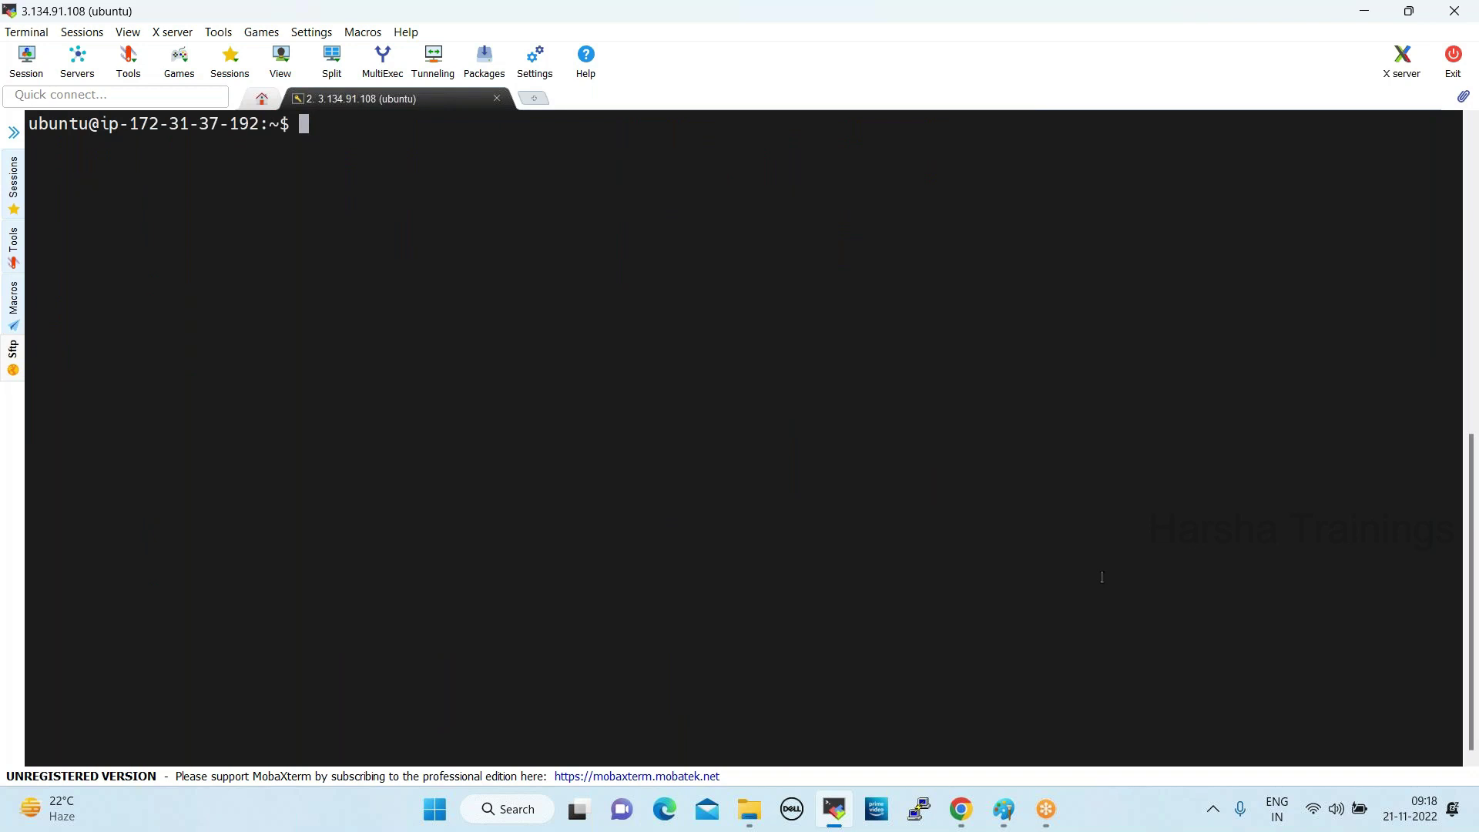
mouse_move(1006, 809)
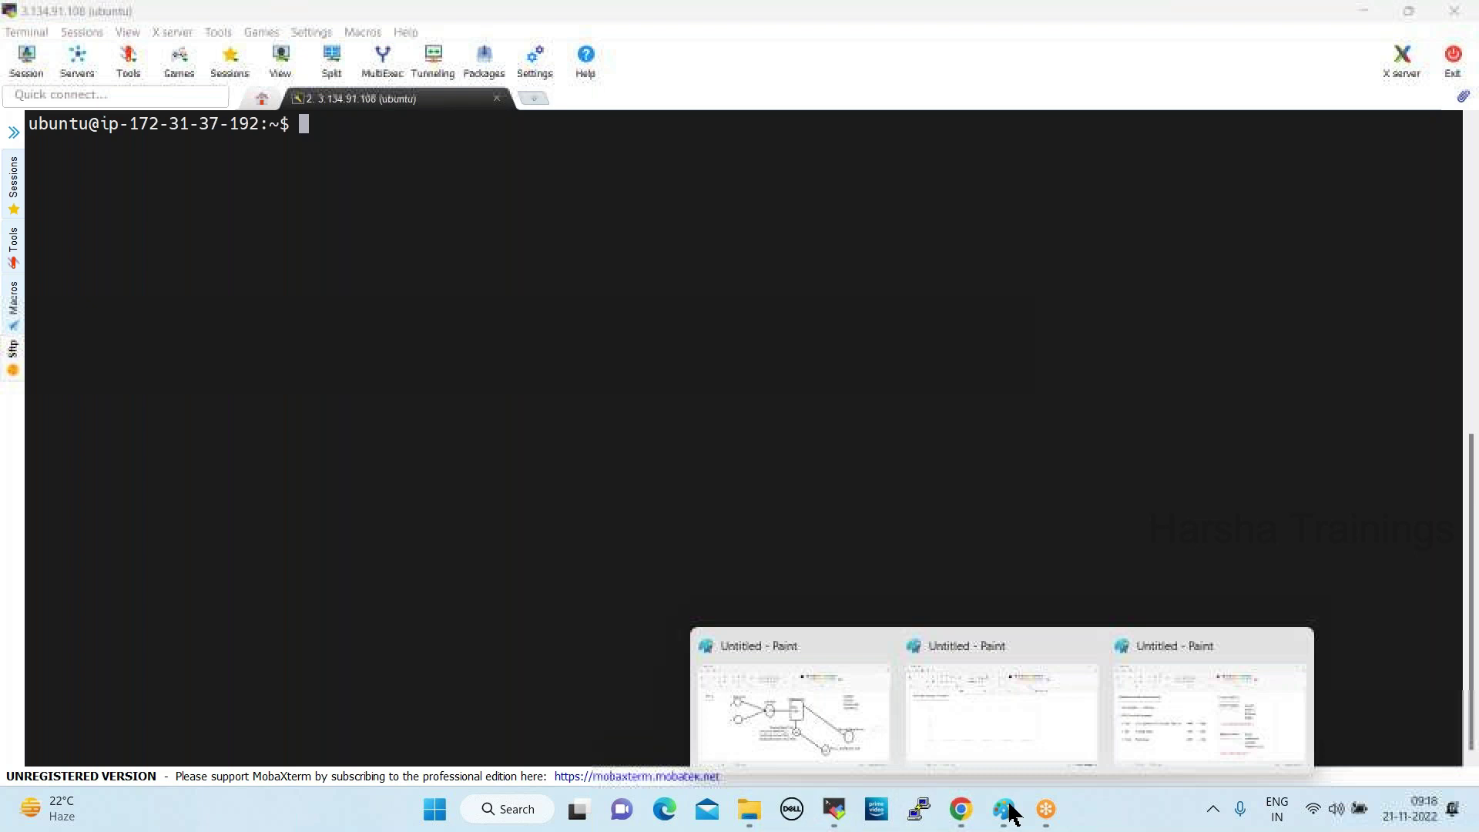
left_click(1163, 746)
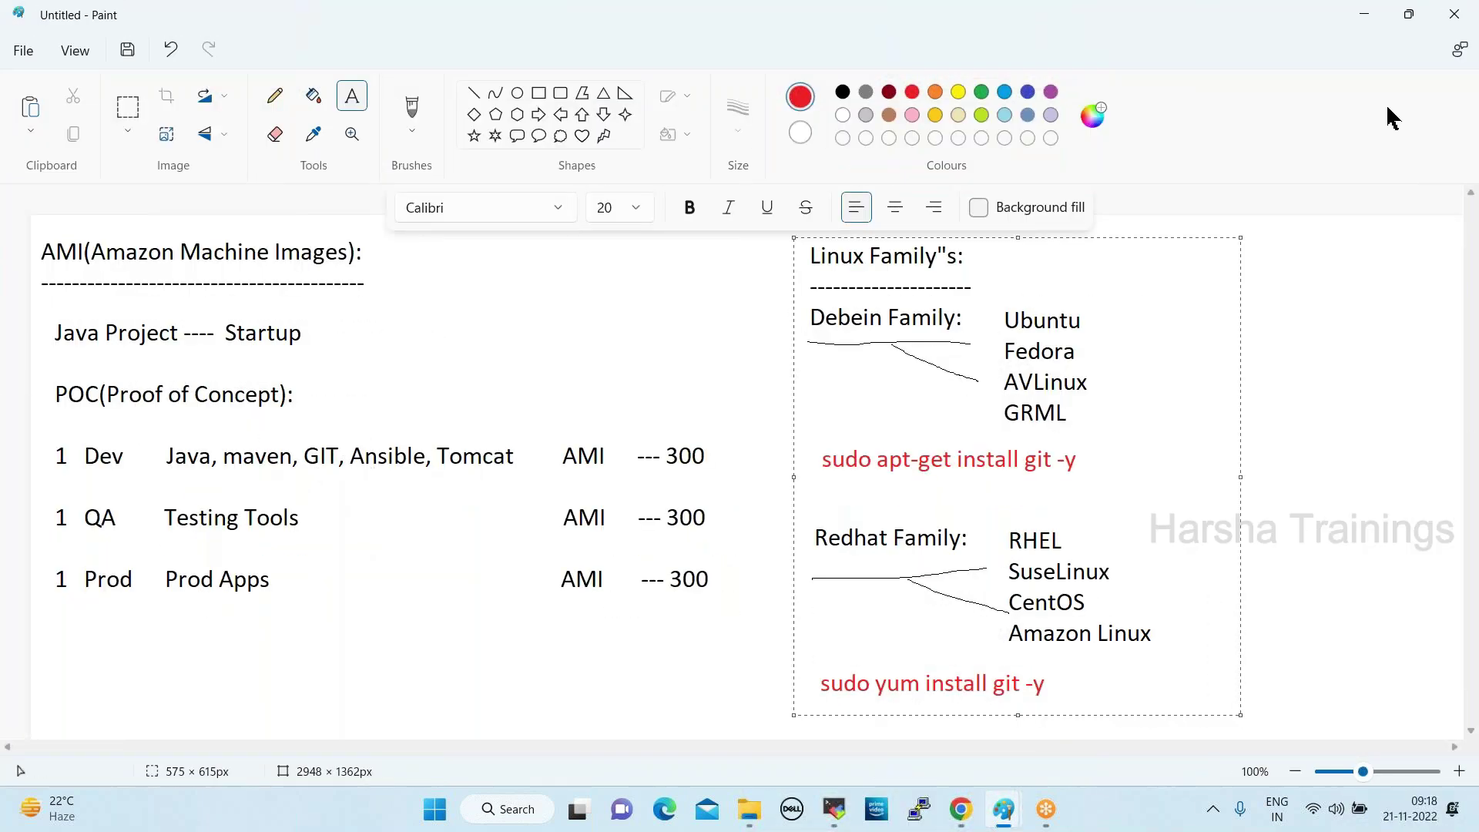
left_click(1370, 17)
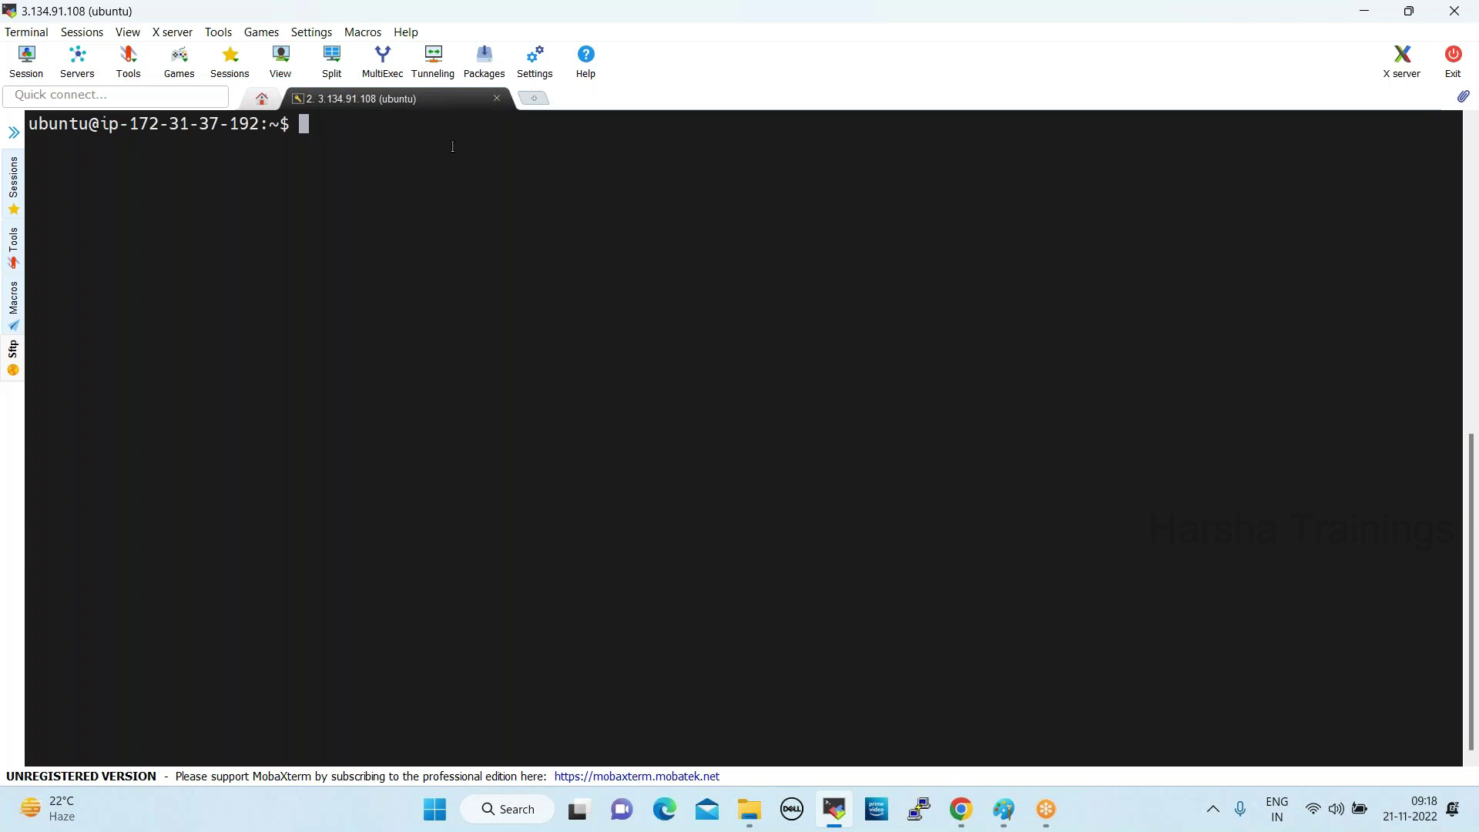
Update the Ubuntu server's package lists with sudo apt-get update -y
type("sudo apt-get update ")
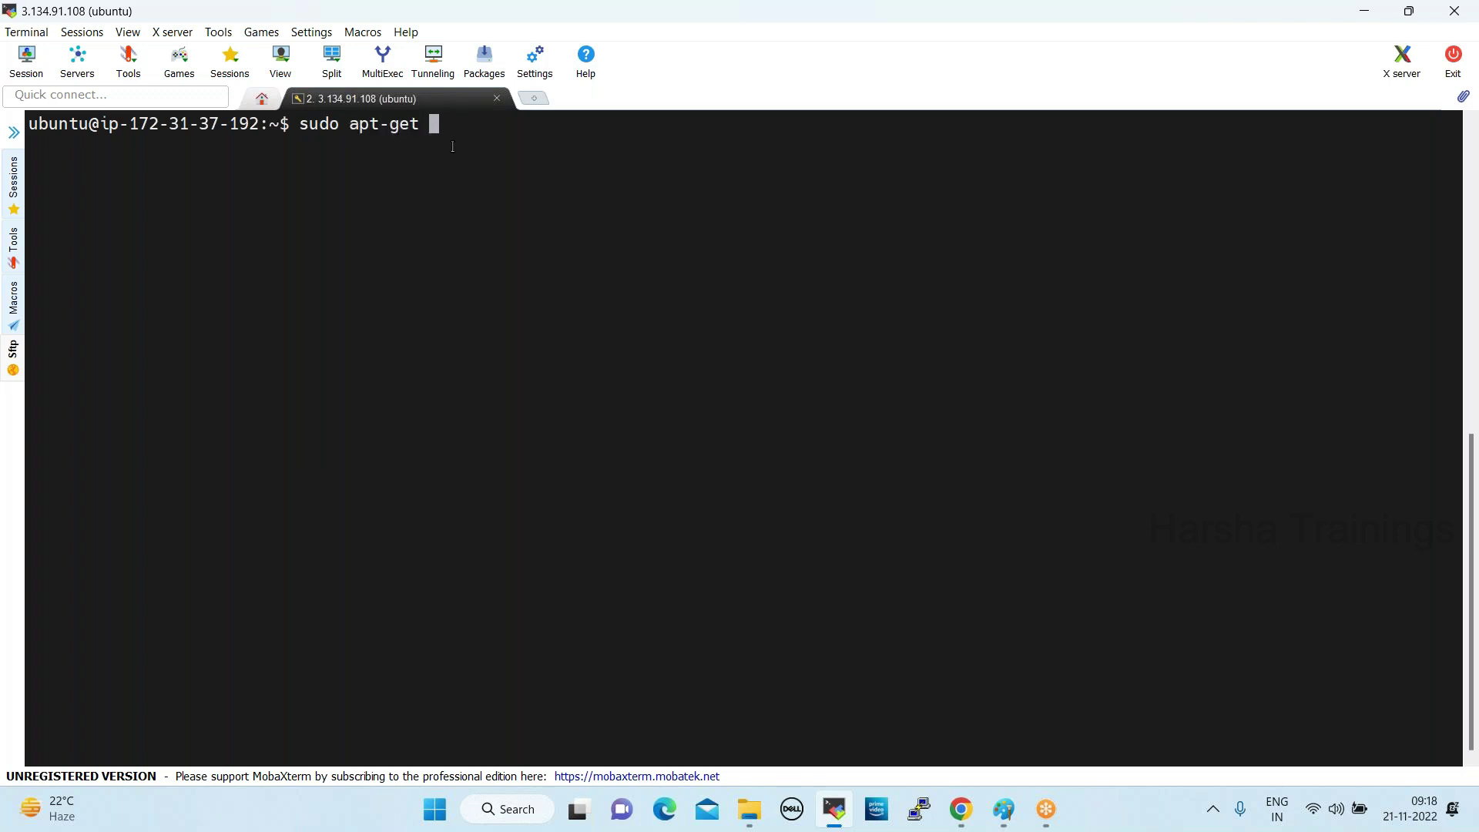
type("-y")
key("Return")
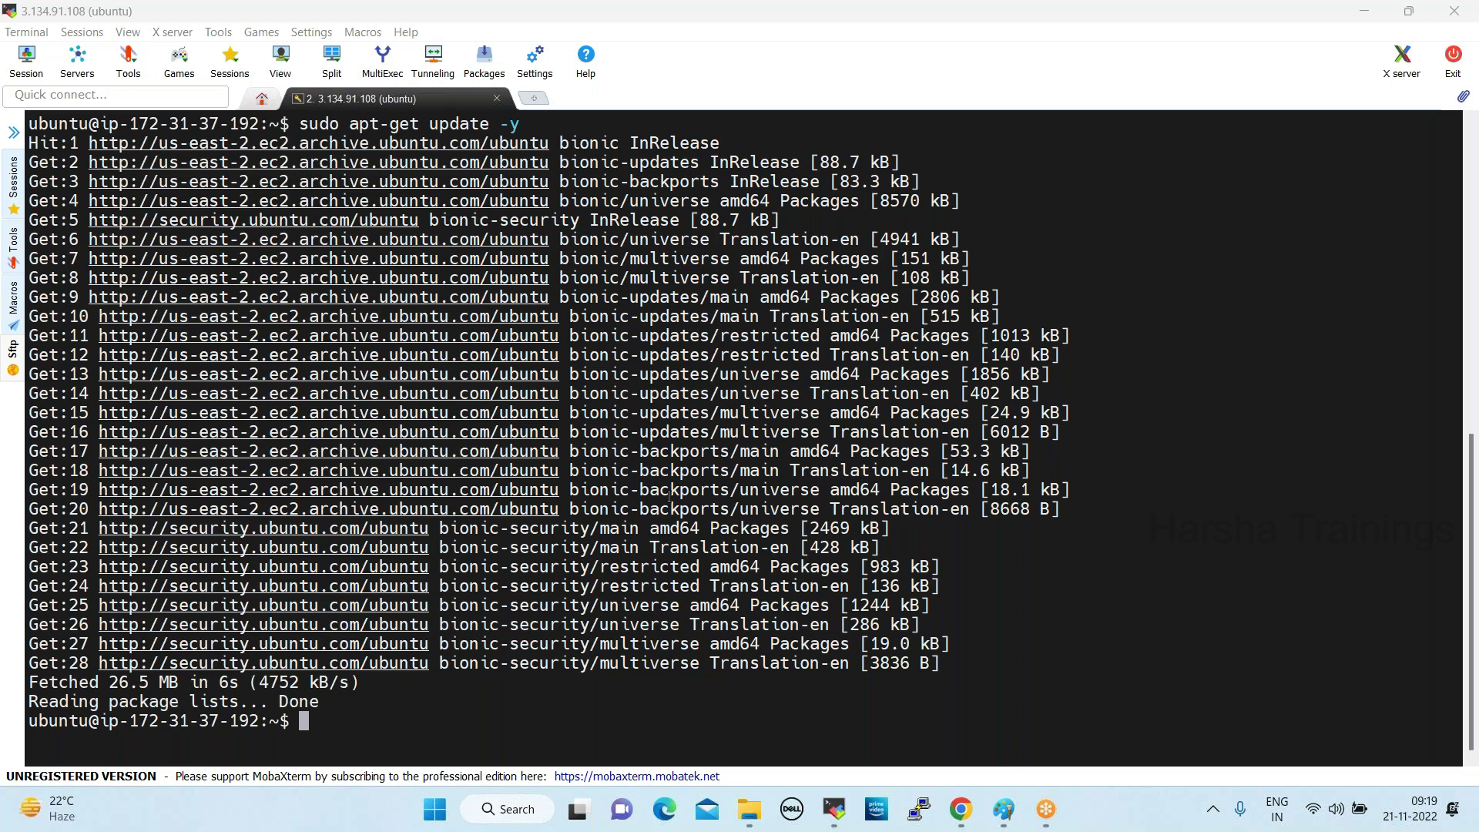
Install all OpenJDK 8 packages on the server with sudo apt-get install openjdk-8* -y
left_click(363, 722)
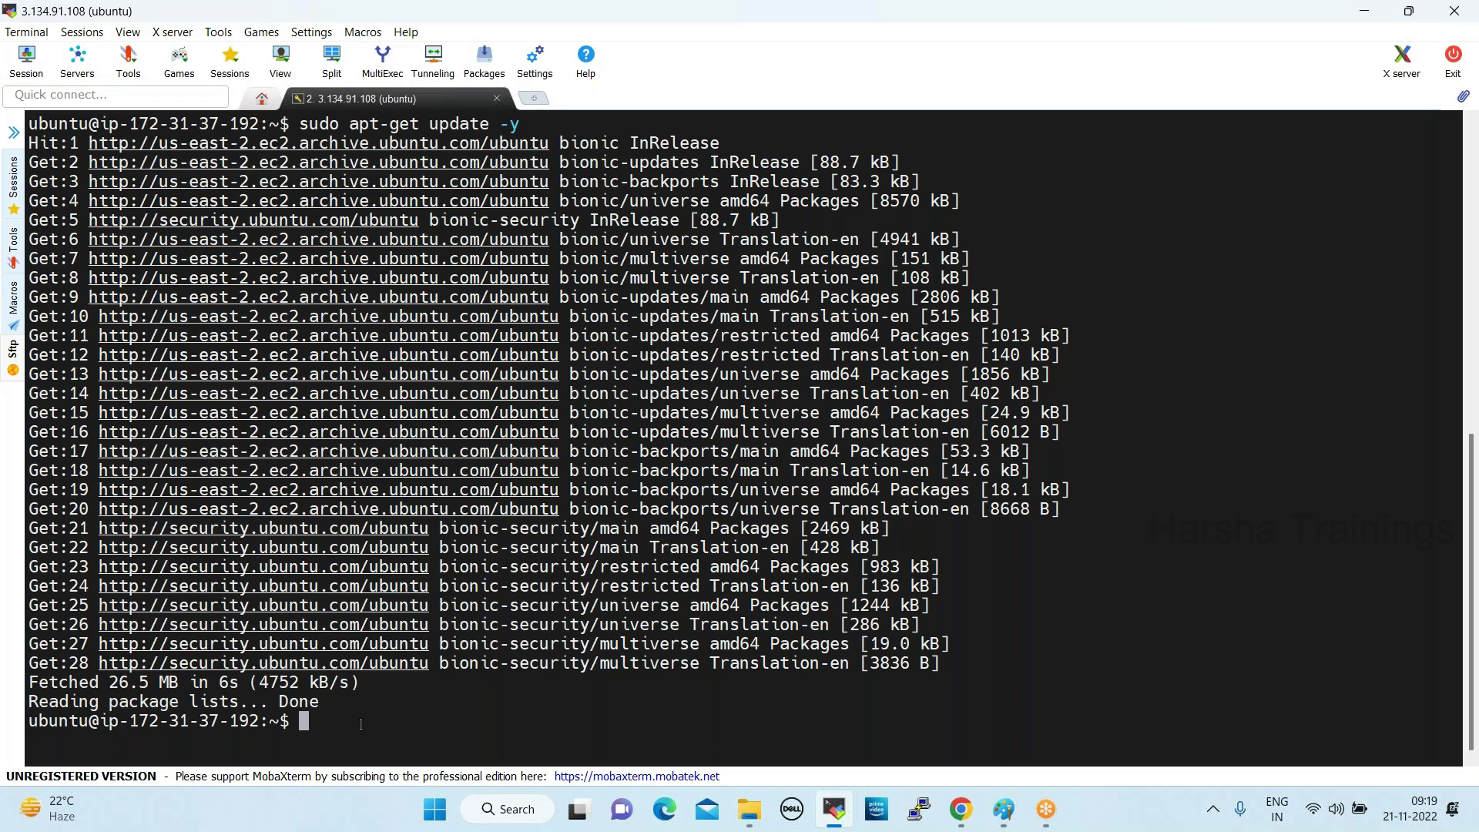
type("sudo apt-get")
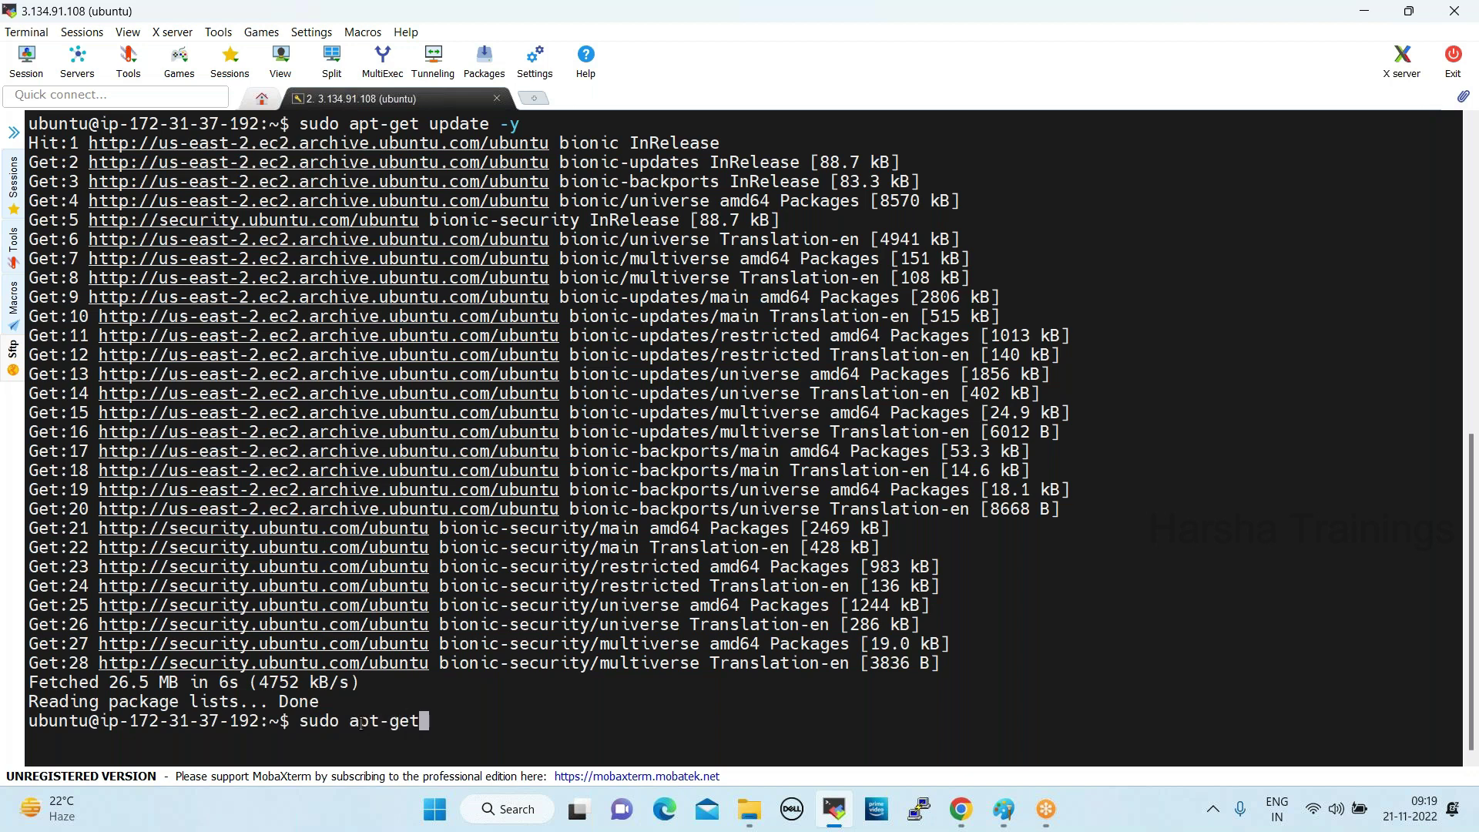
type(" install ja")
type("-y")
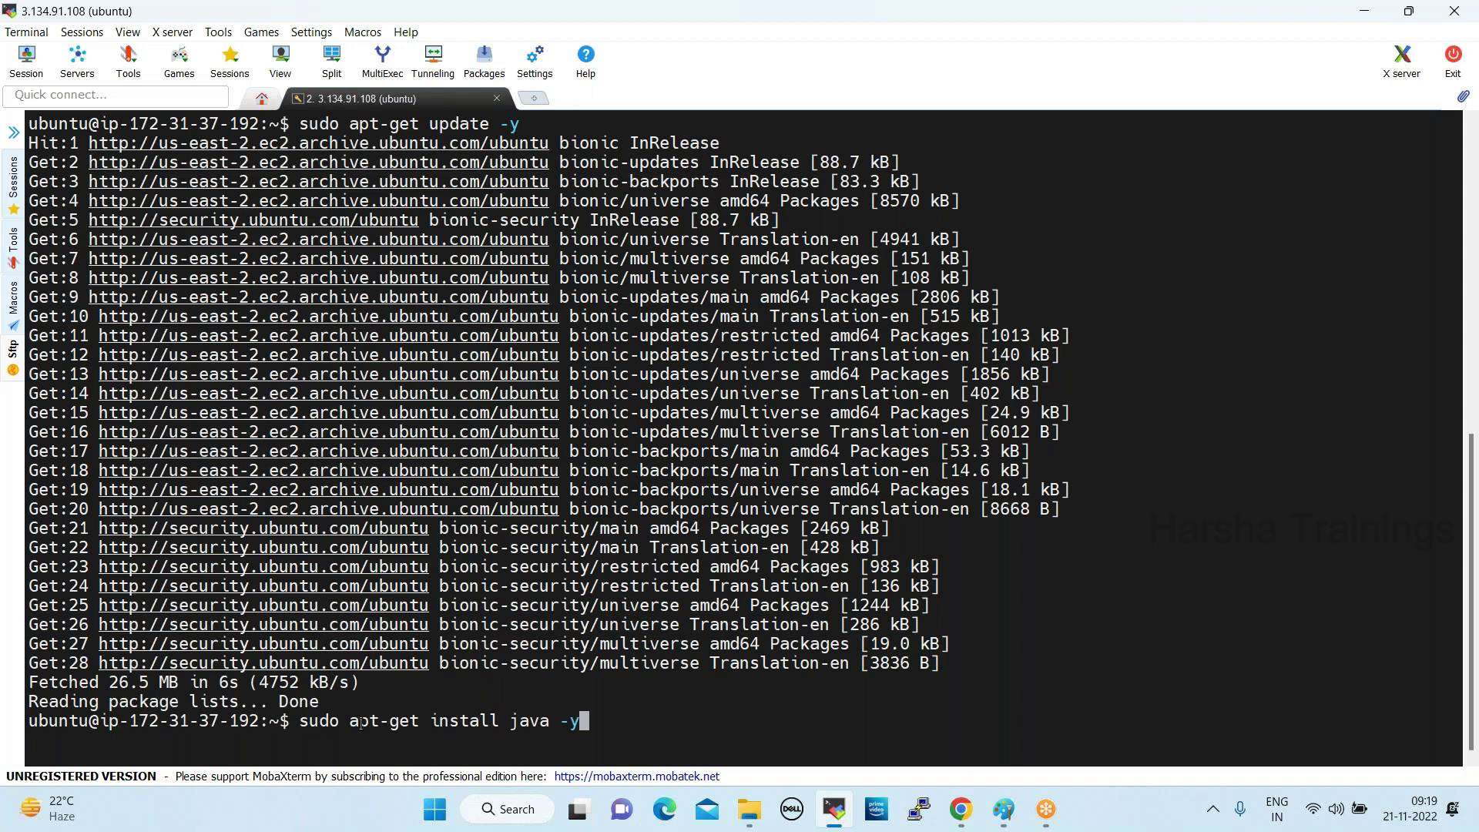
key("BackSpace")
key("BackSpace")
key("BackSpace")
key("BackSpace")
key("BackSpace")
key("BackSpace")
key("BackSpace")
type("openkd")
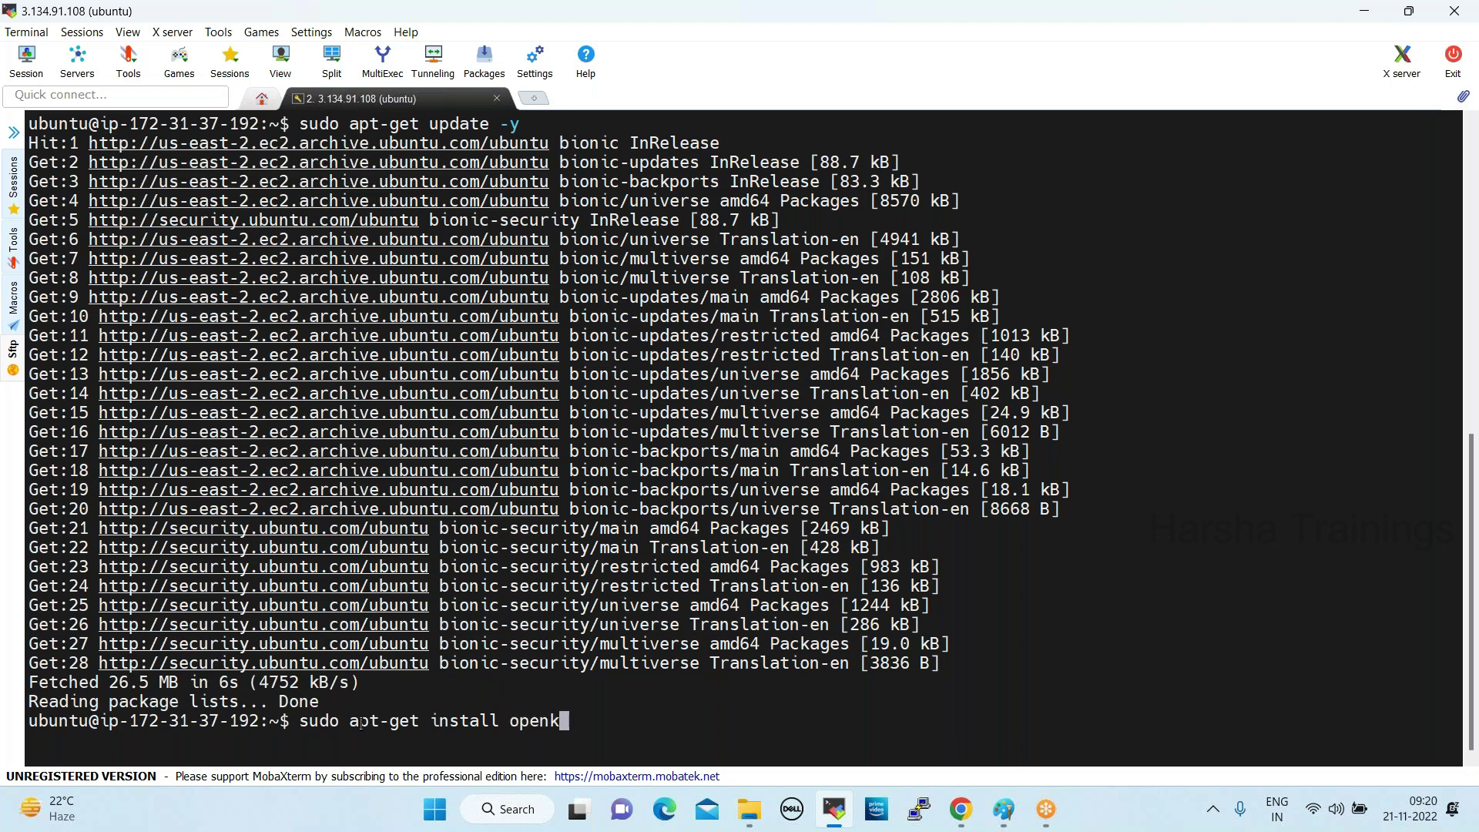
key("BackSpace")
key("BackSpace")
type("jdk-8* -y")
key("Return")
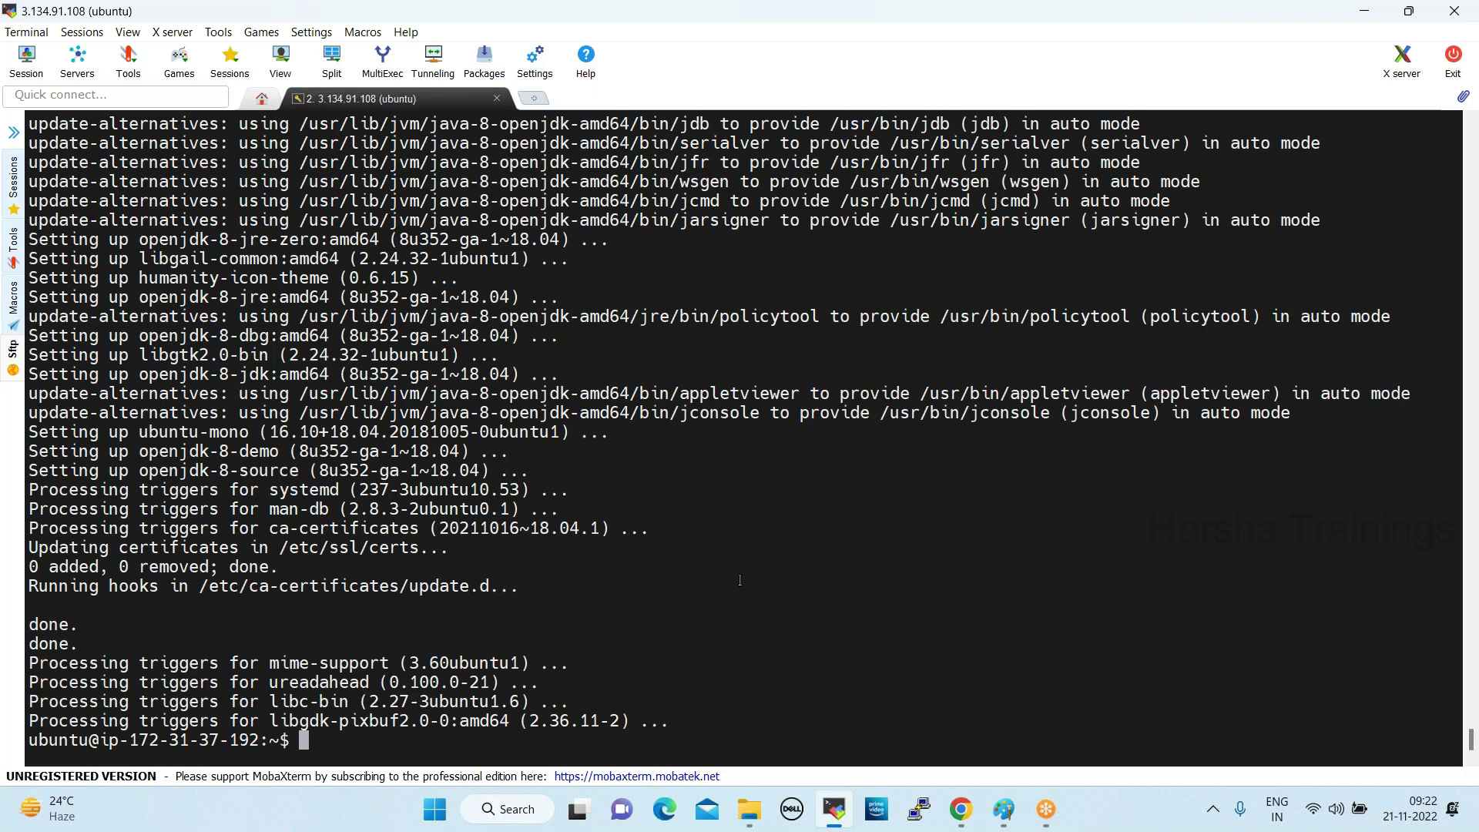
Check the installed Java version with java -version and highlight the version line in the output
type("java -version")
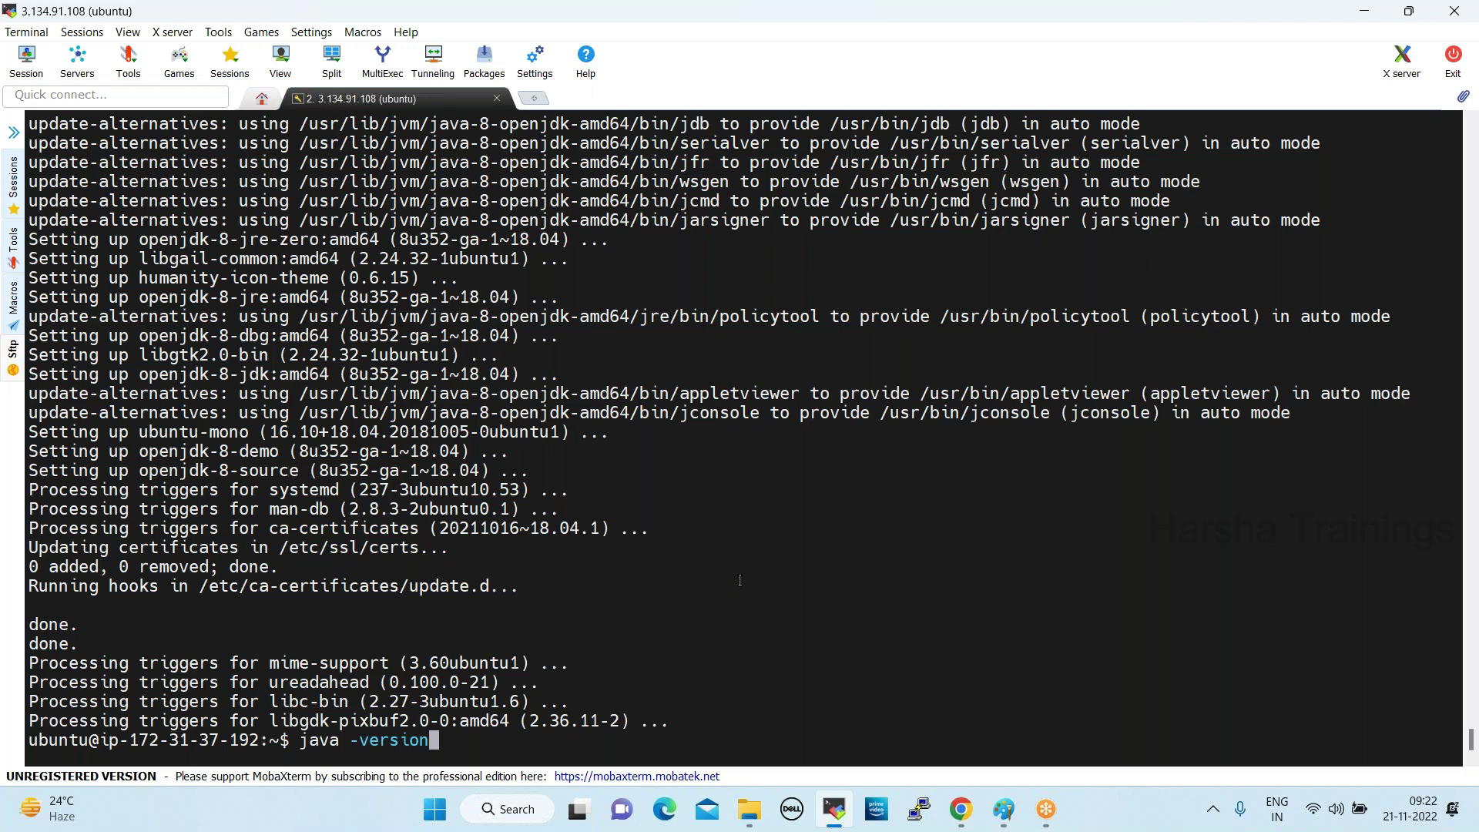
key("Return")
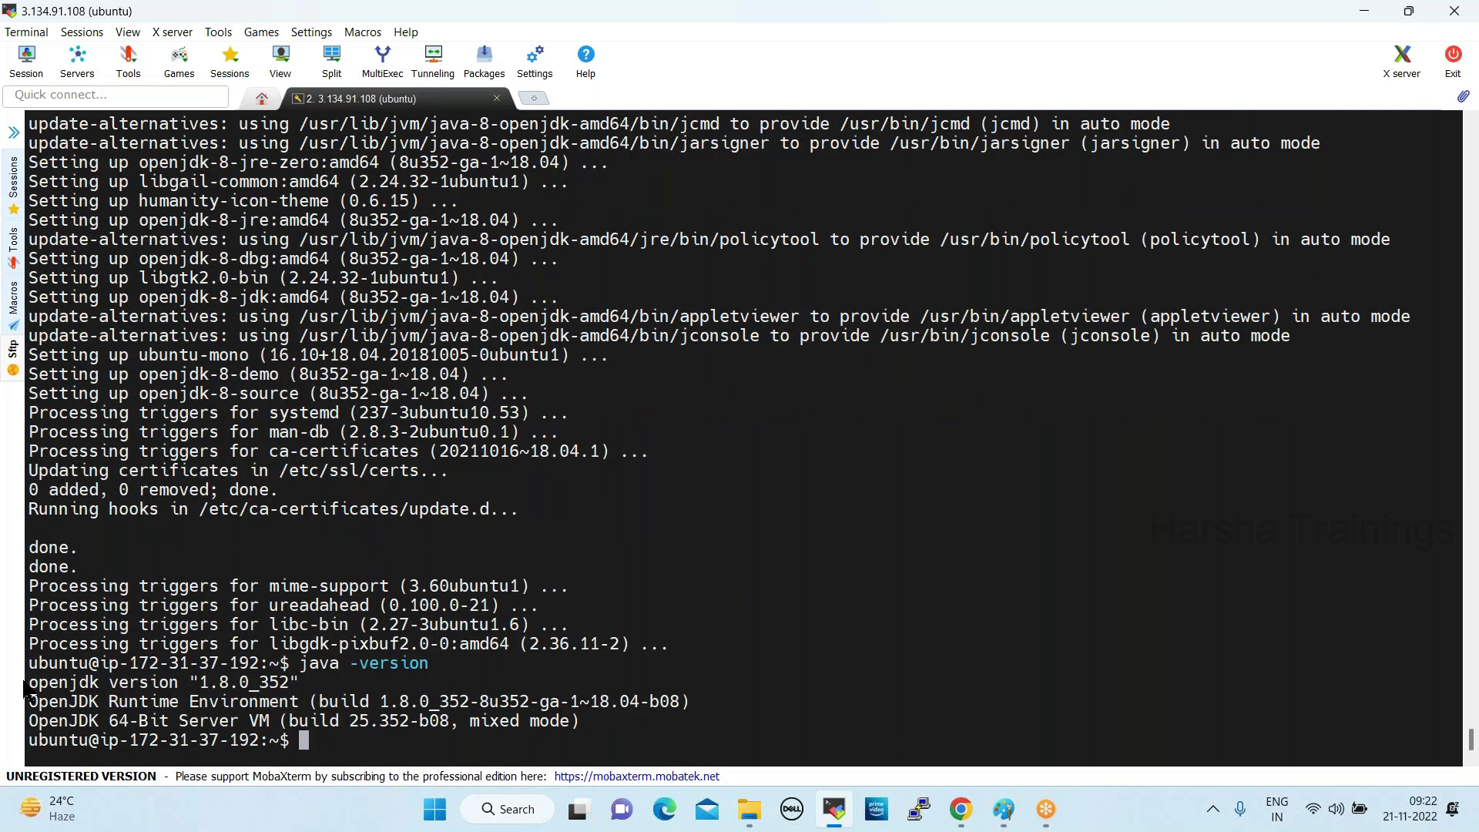
left_click_drag(34, 680, 289, 682)
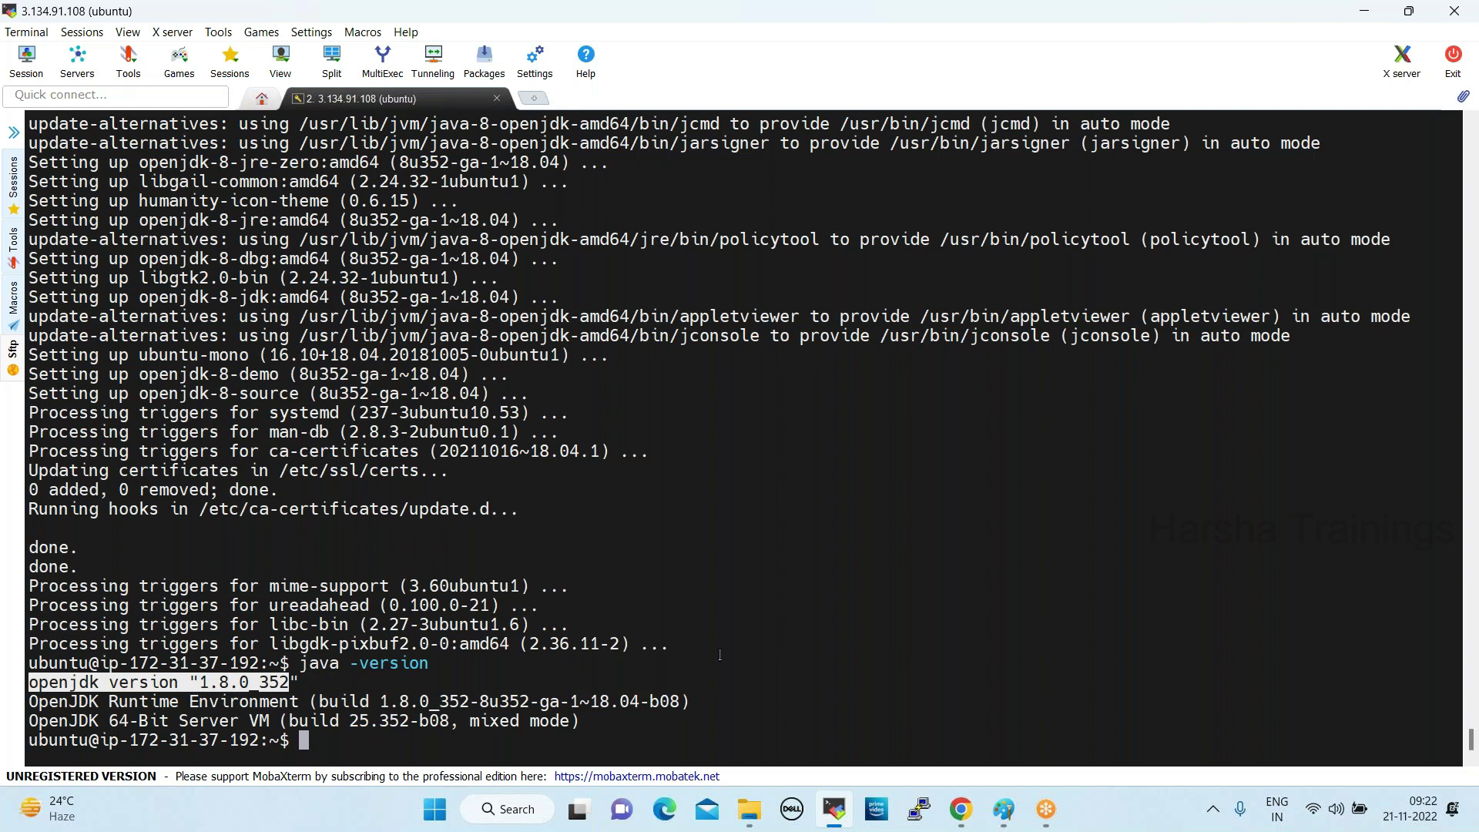
left_click(455, 745)
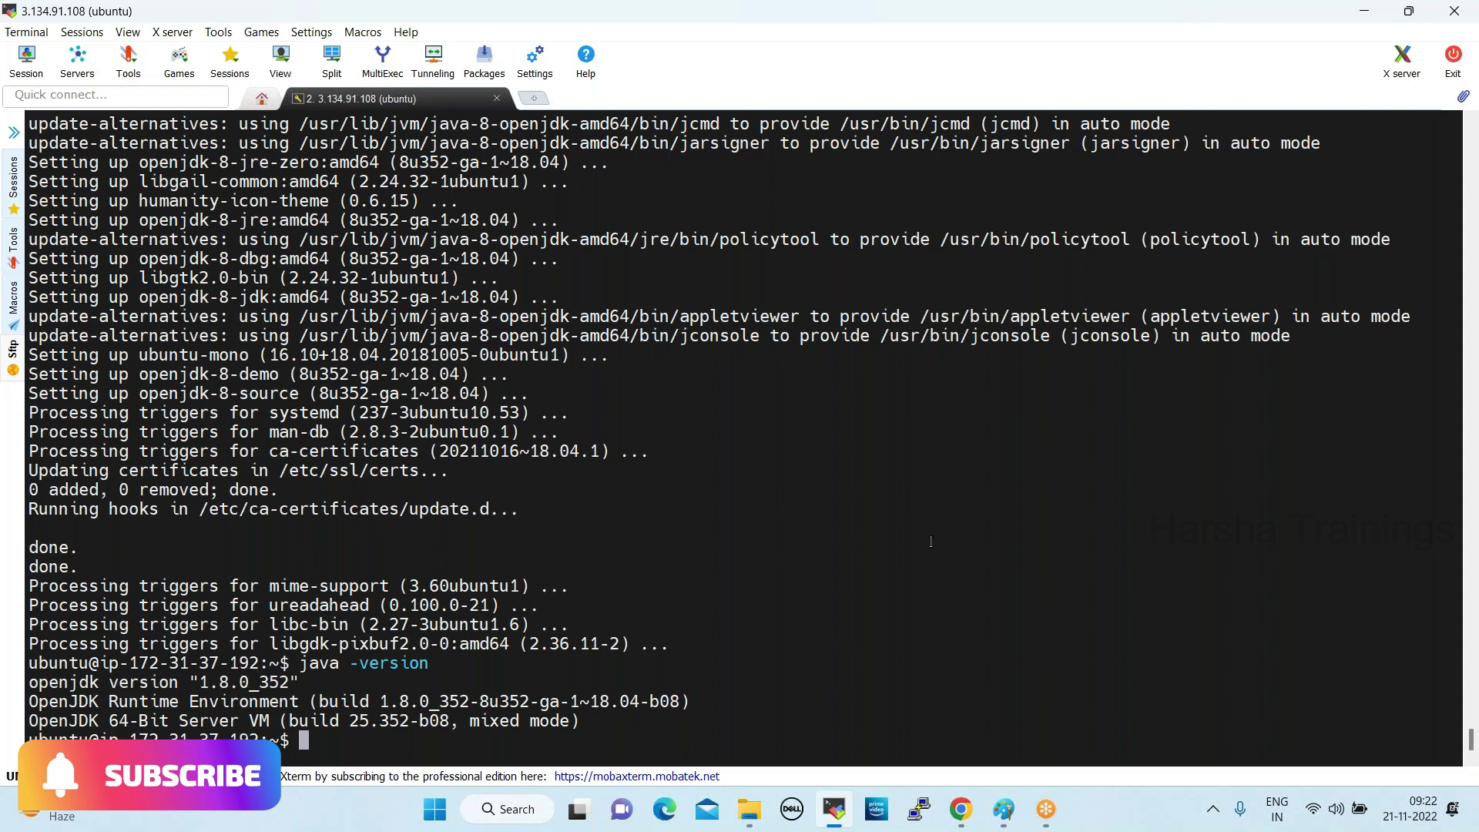
Install Git on the server with sudo apt-get install git -y
type("sudo")
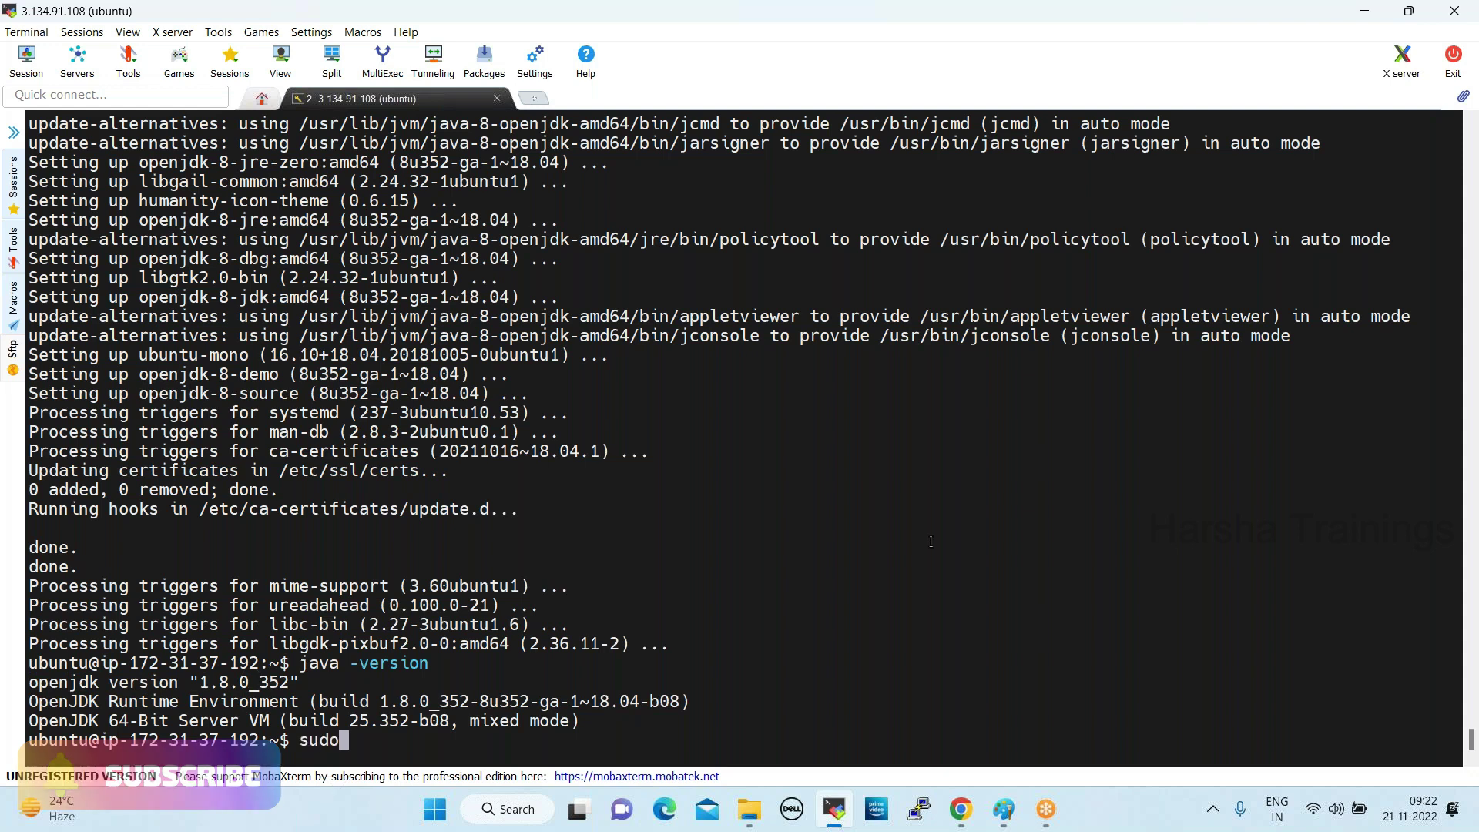
type(" apt-g")
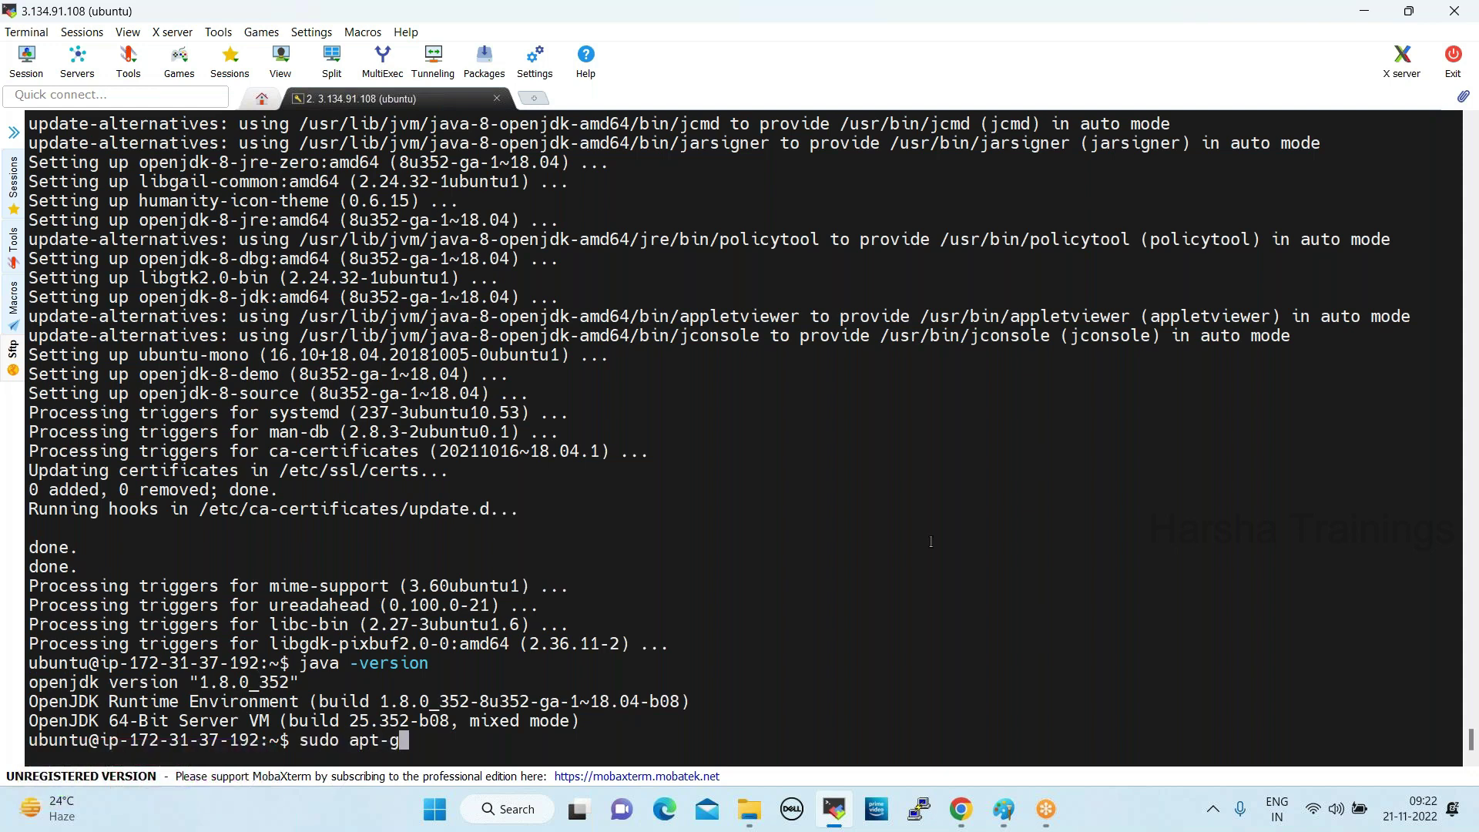
type("et install git ")
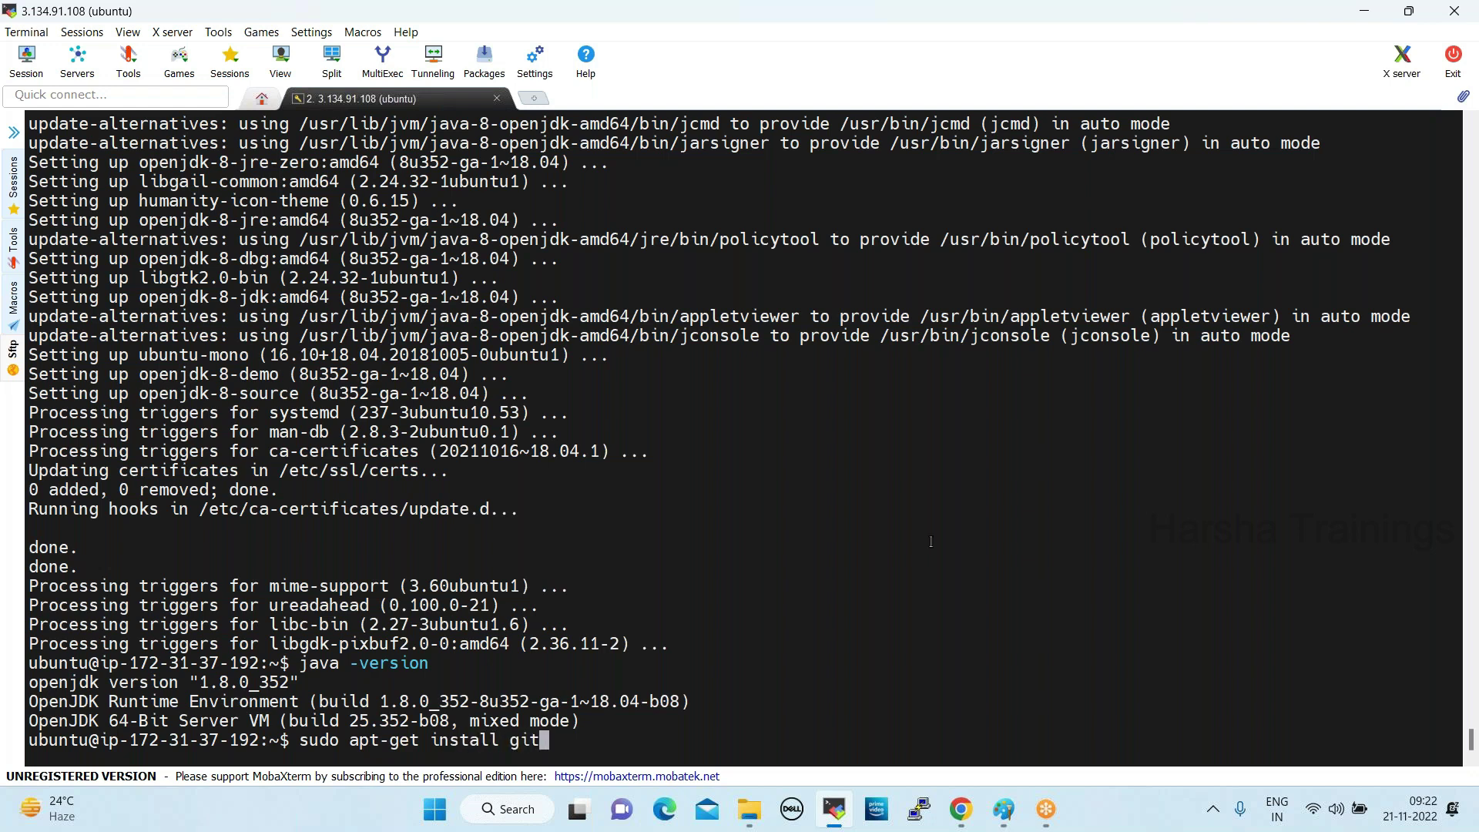
type("-y")
key("Return")
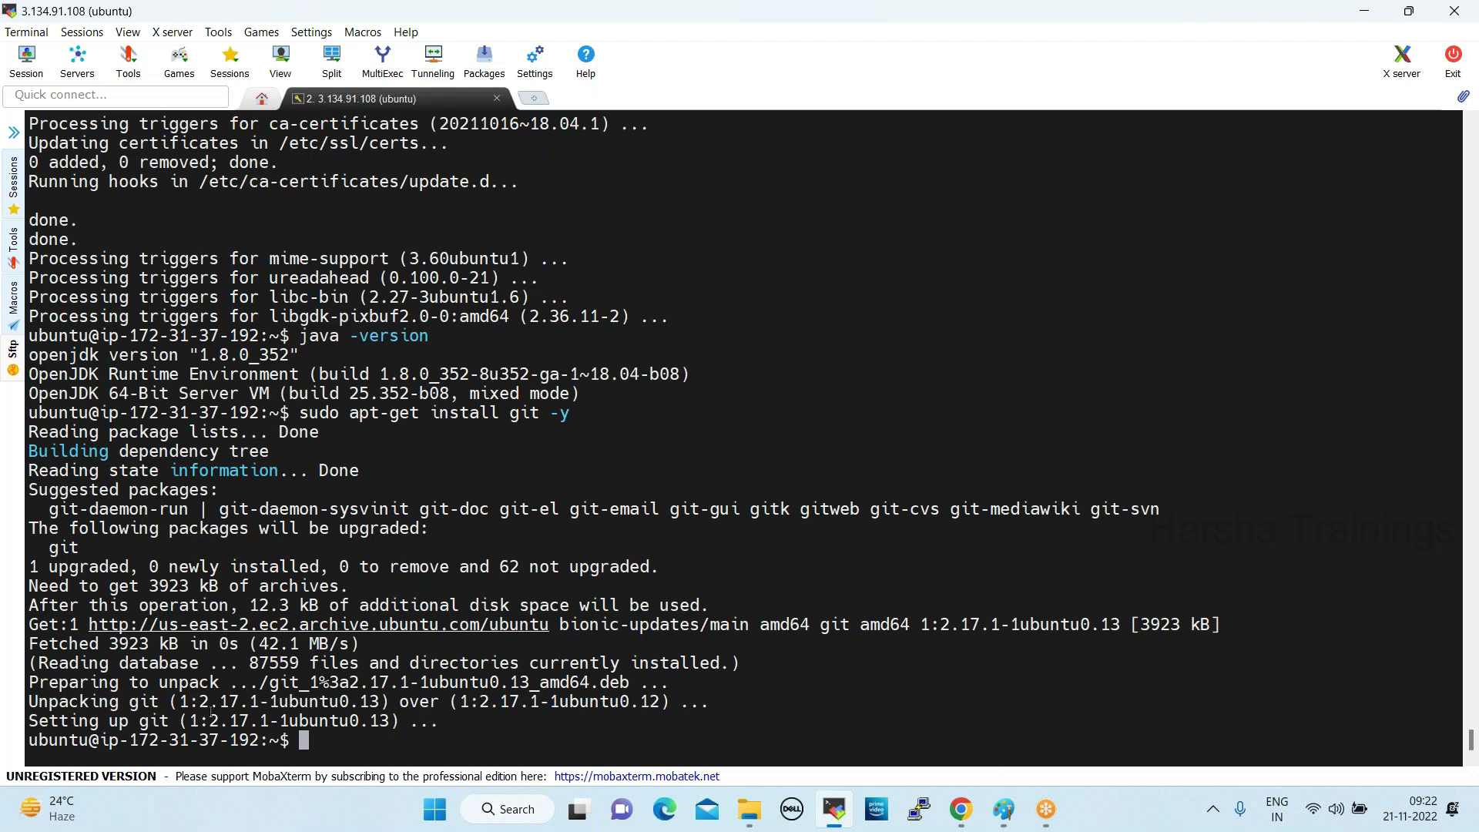
Check the installed Git version with git --version and highlight the version line in the output
type("git --version")
key("Return")
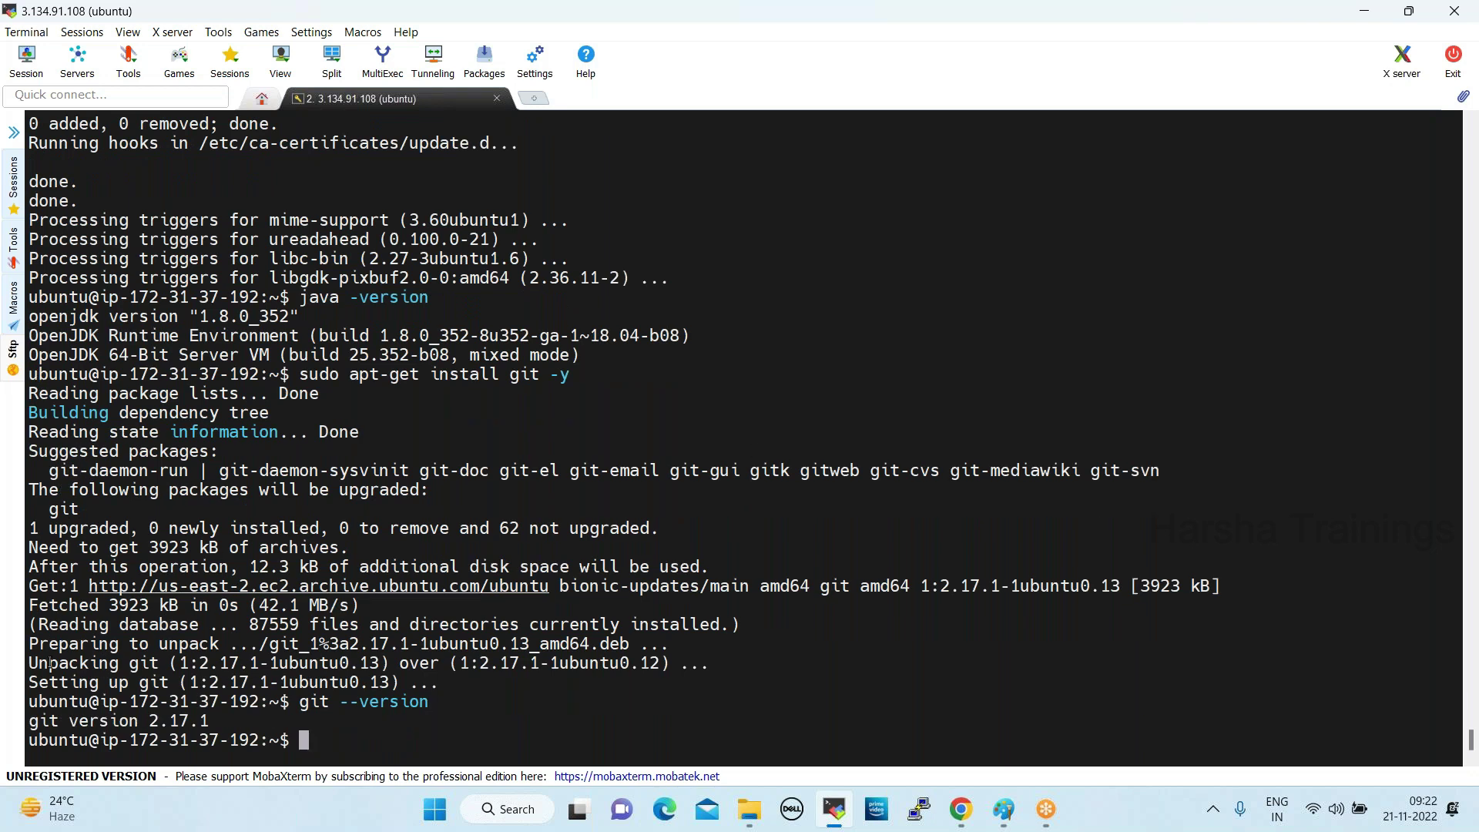
left_click_drag(30, 722, 208, 728)
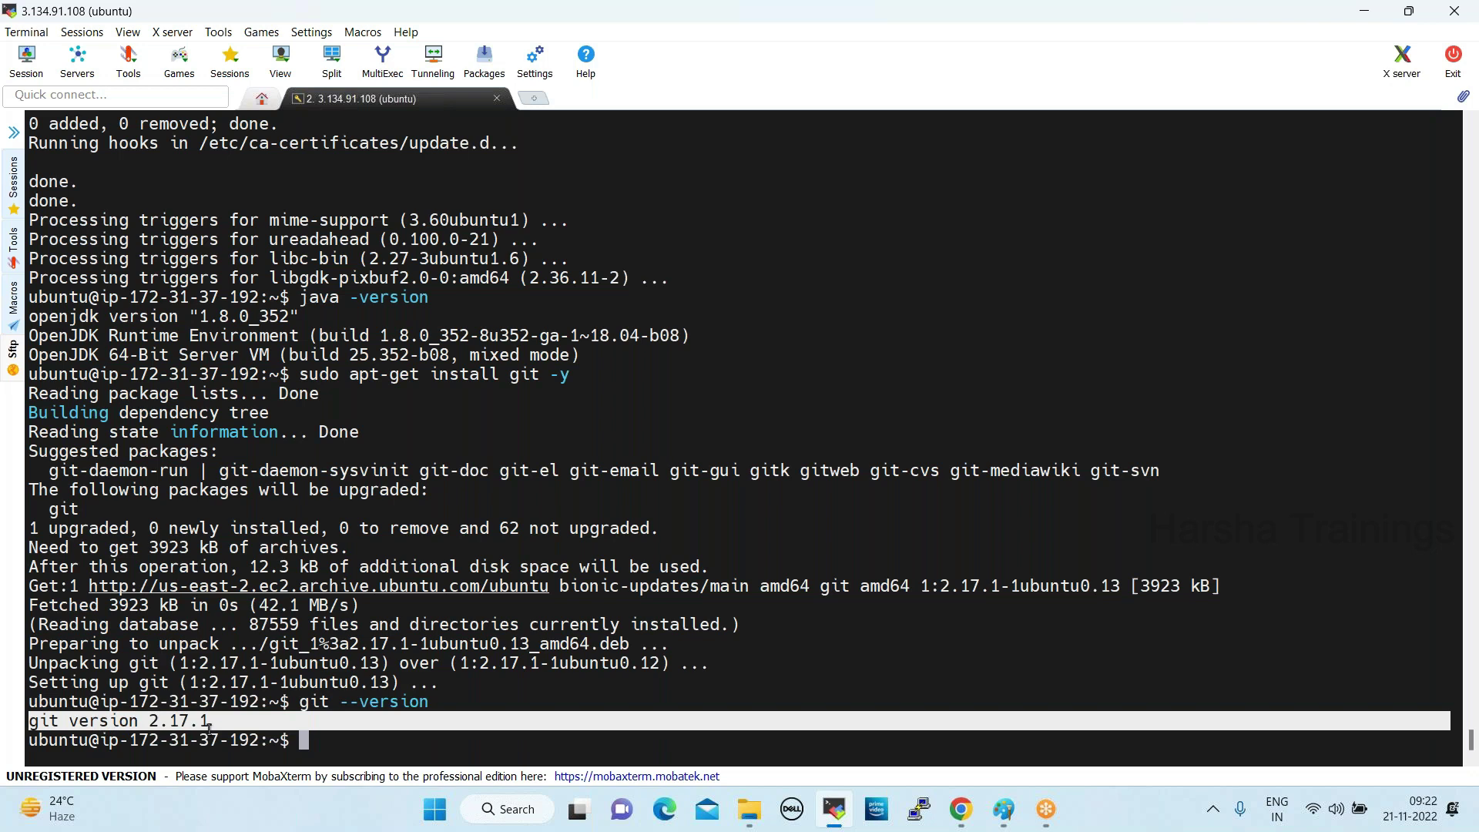
left_click(413, 741)
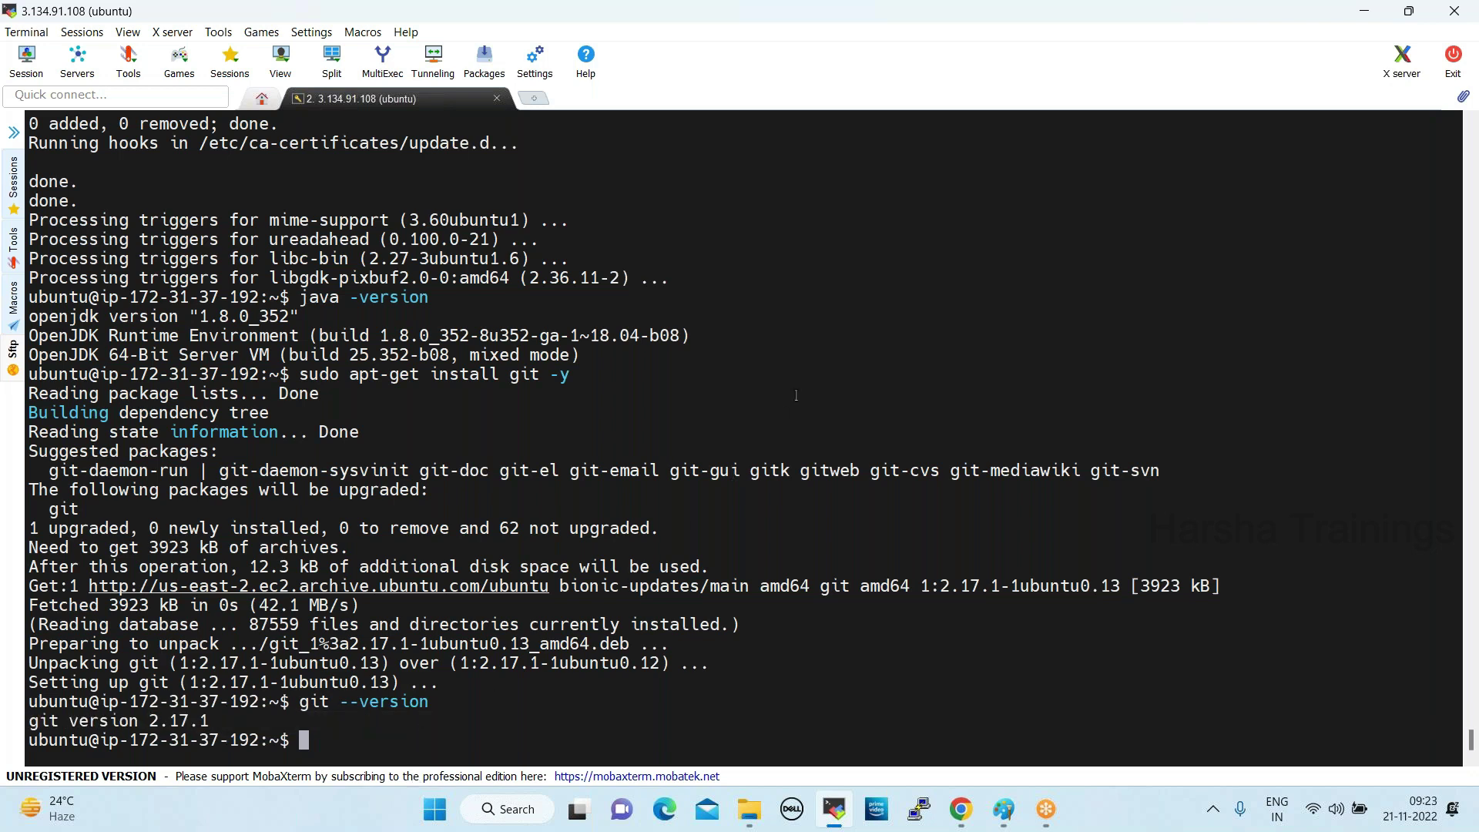
Reuse the earlier Git install command with the package changed to maven, running sudo apt-get install maven -y
key("Up")
key("Up")
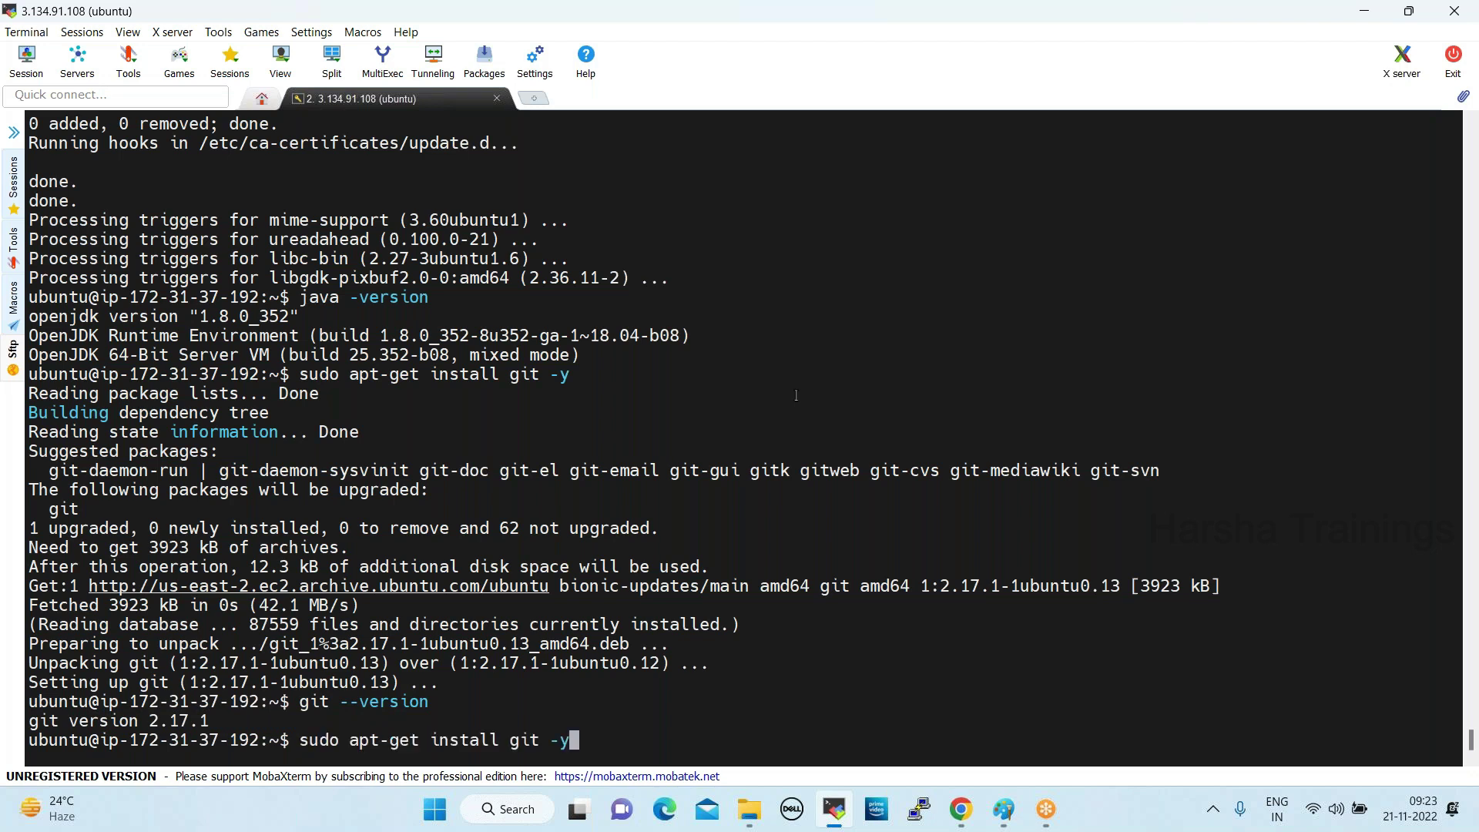
key("BackSpace")
key("BackSpace")
key("BackSpace")
key("BackSpace")
key("BackSpace")
key("BackSpace")
type("maven -y")
key("Return")
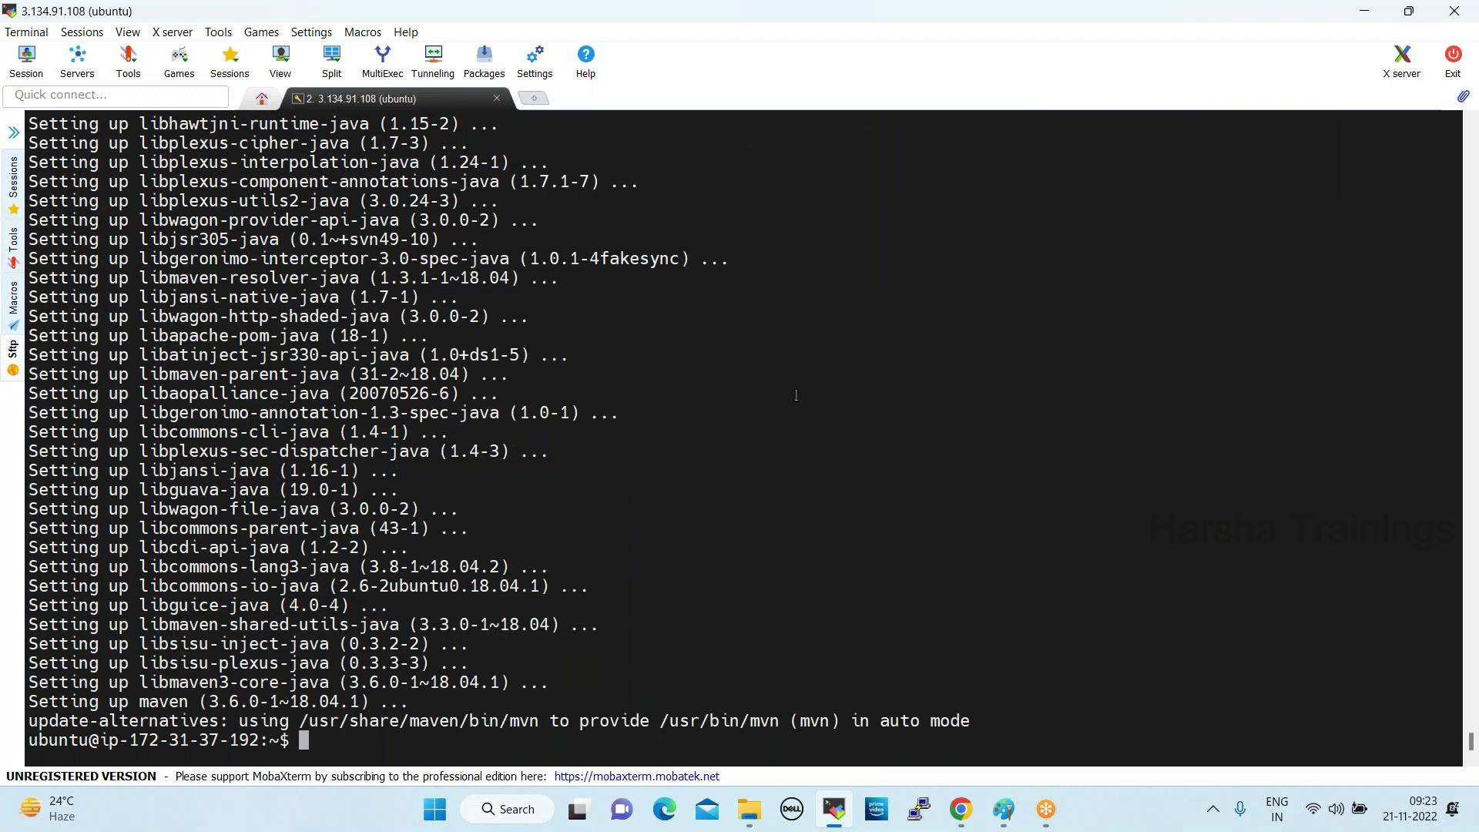
Check the installed Maven version with mvn --version and highlight the version line in the output
type("mvn --version")
key("Return")
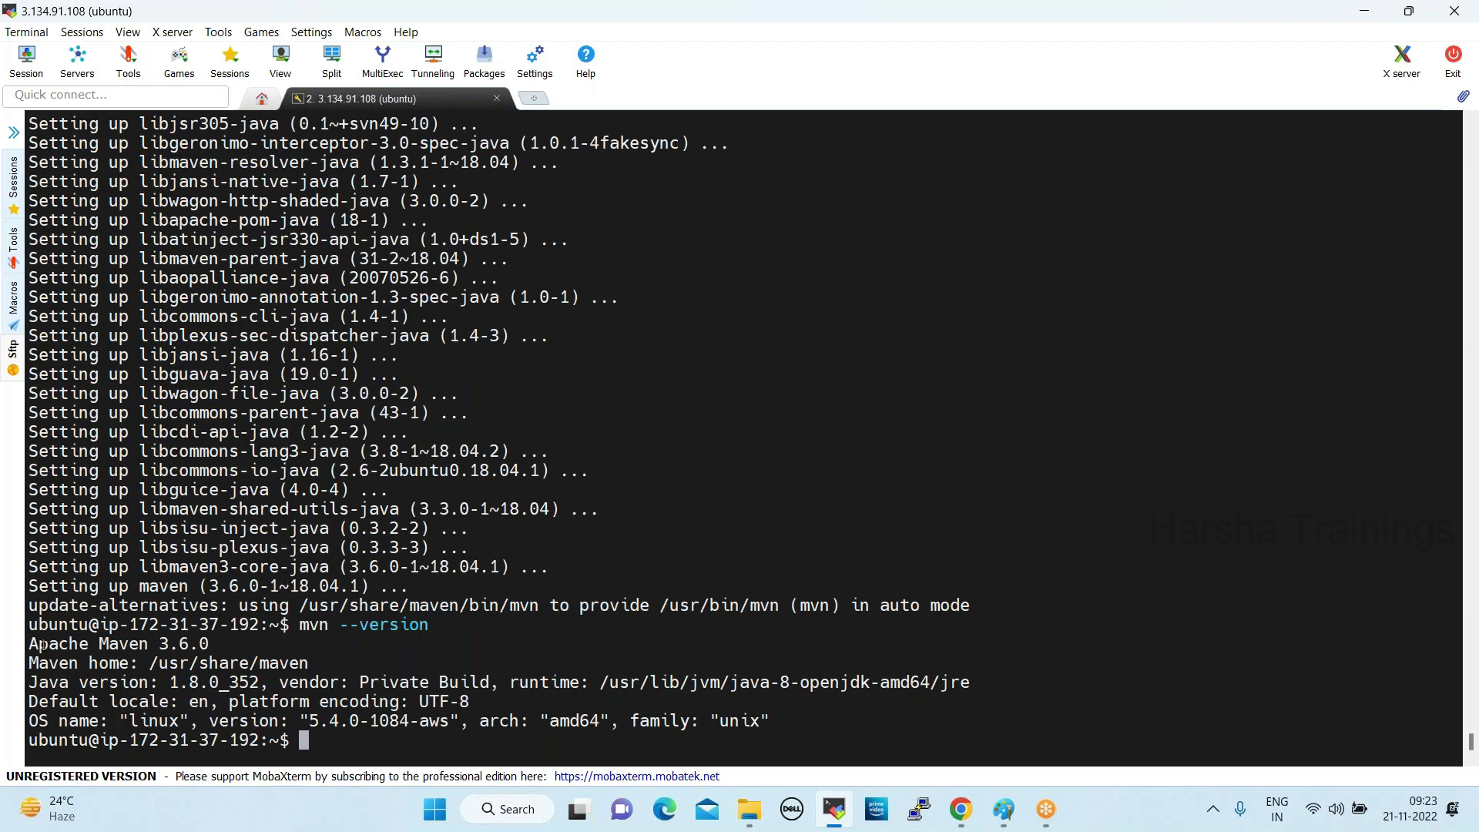
left_click_drag(29, 644, 212, 647)
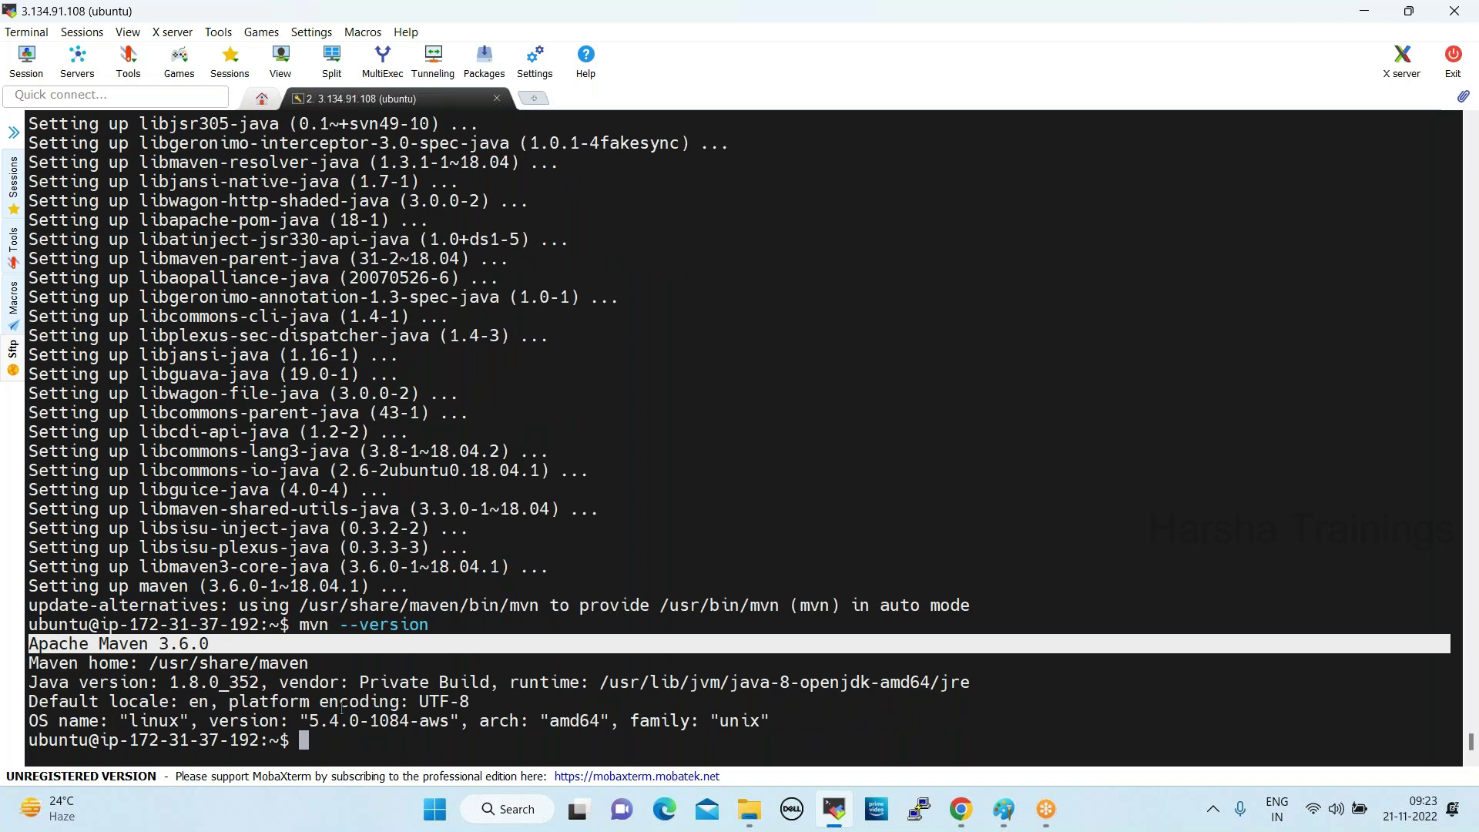
left_click(348, 748)
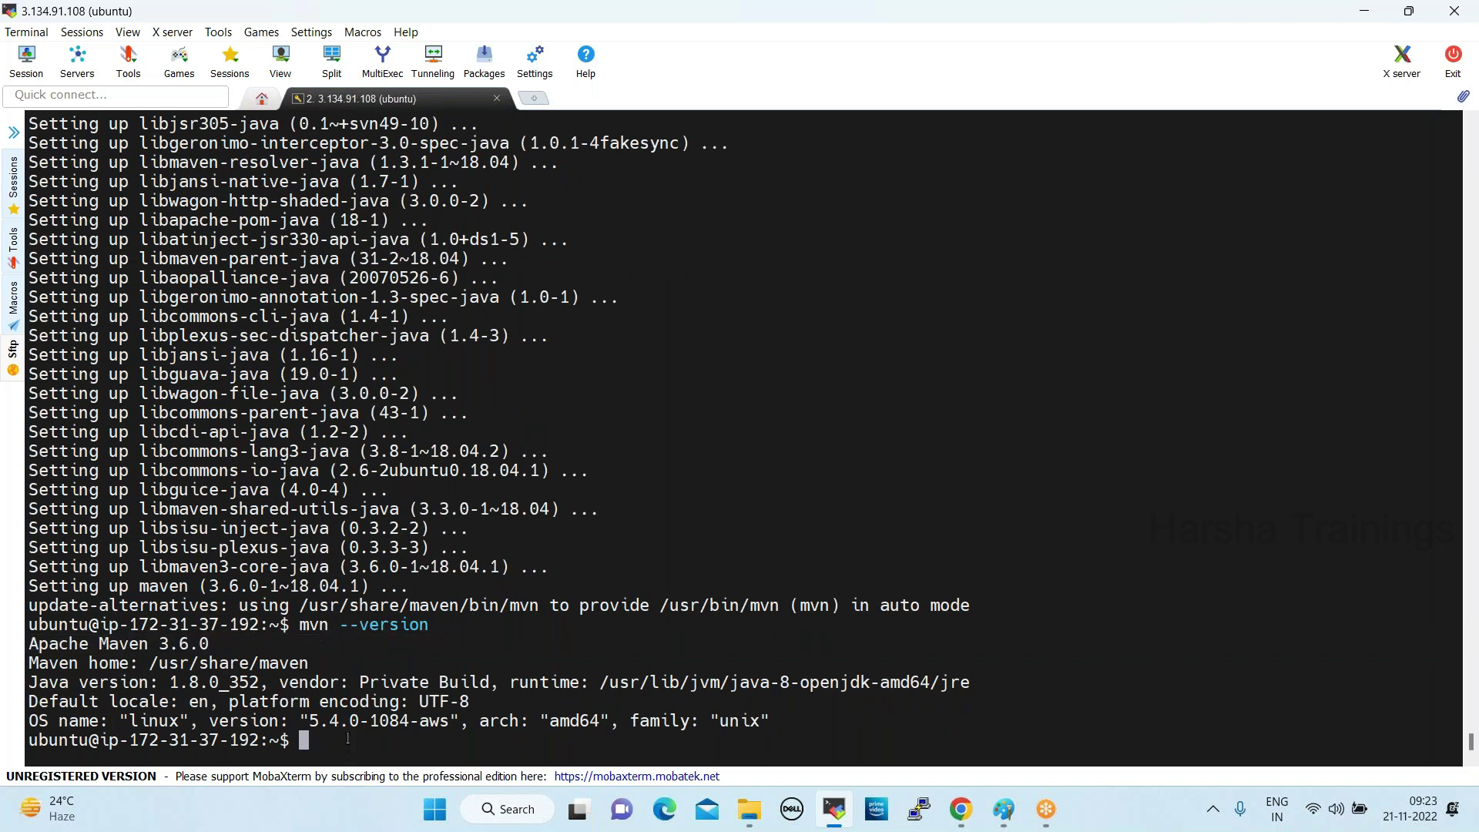
Install Ansible on the server with sudo apt-get install ansible -y
type("sudo apt-get install ")
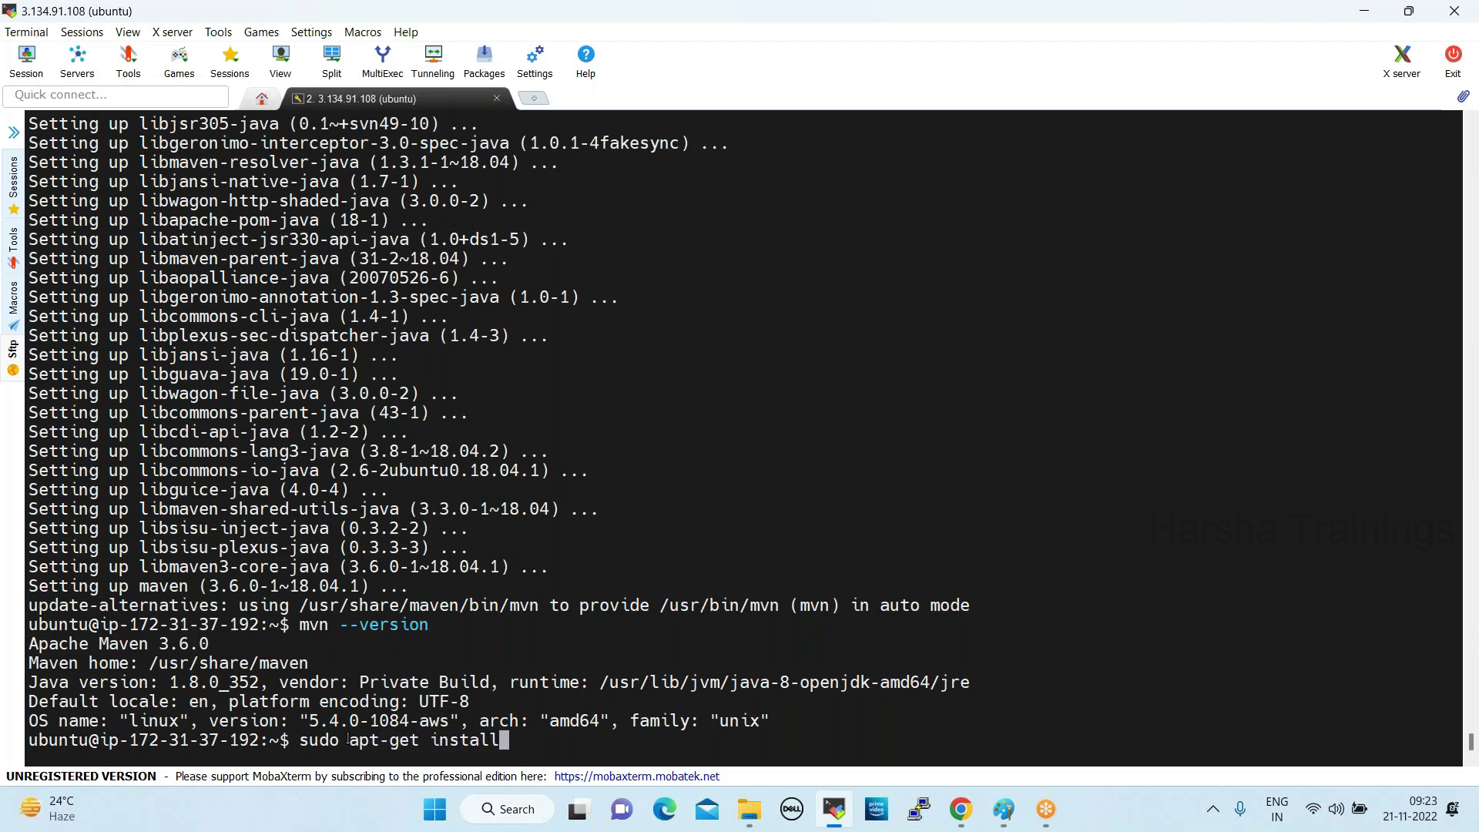
type("ansible -y")
key("Return")
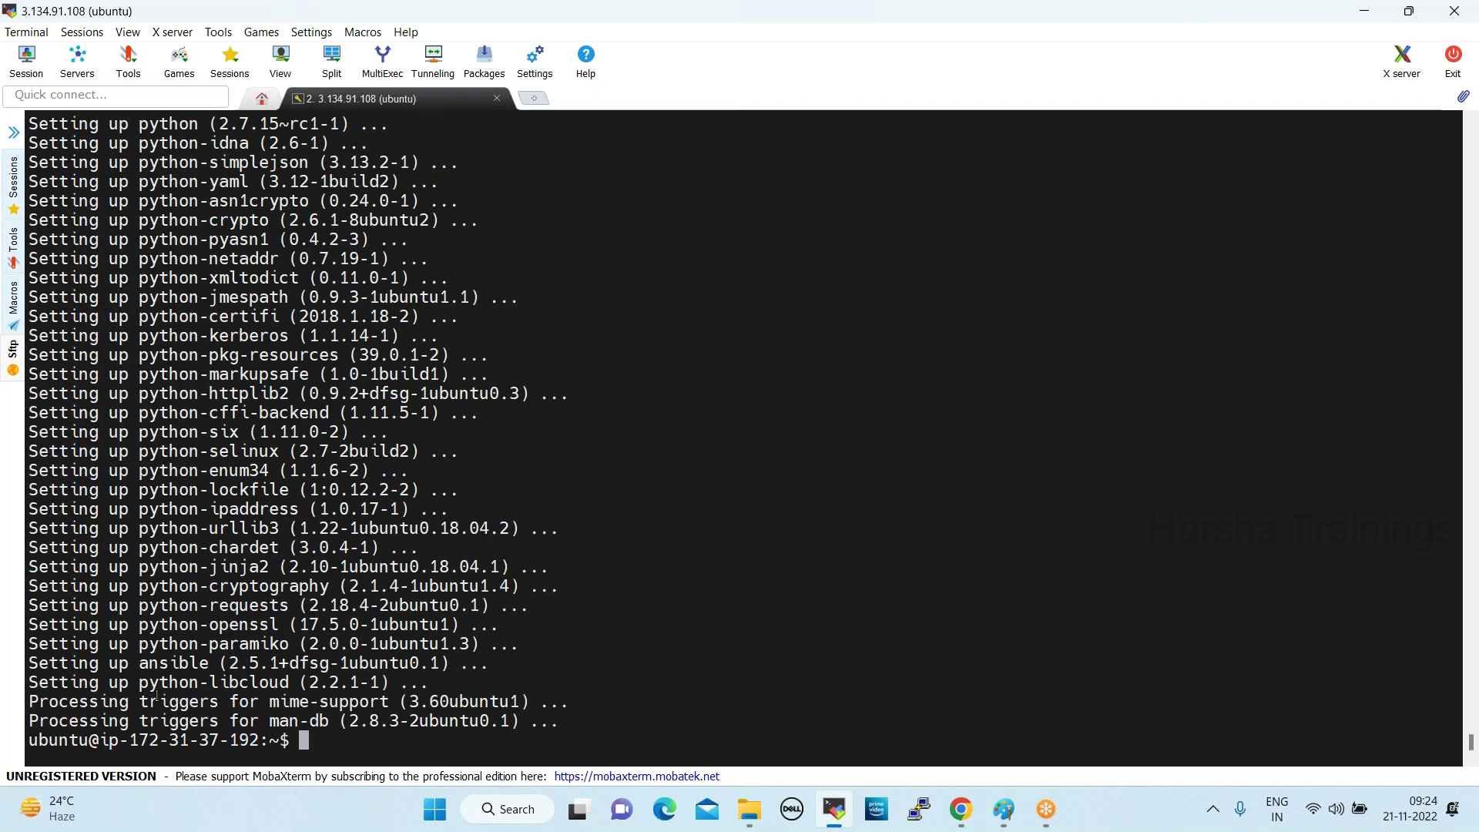
Check the Ansible version with ansible --version and highlight the Ansible and Python versions in the output
type("ansible --version")
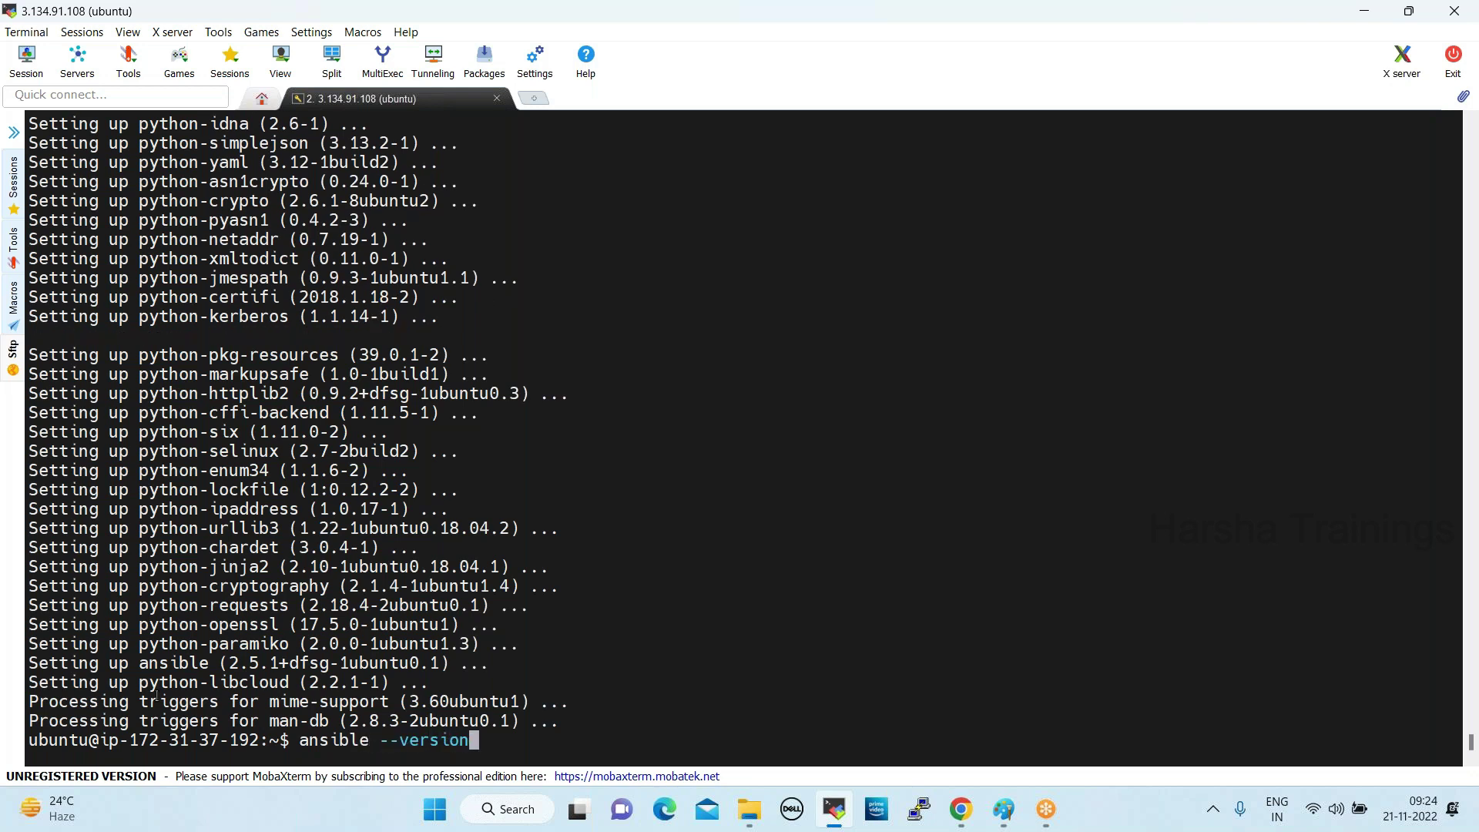
key("Return")
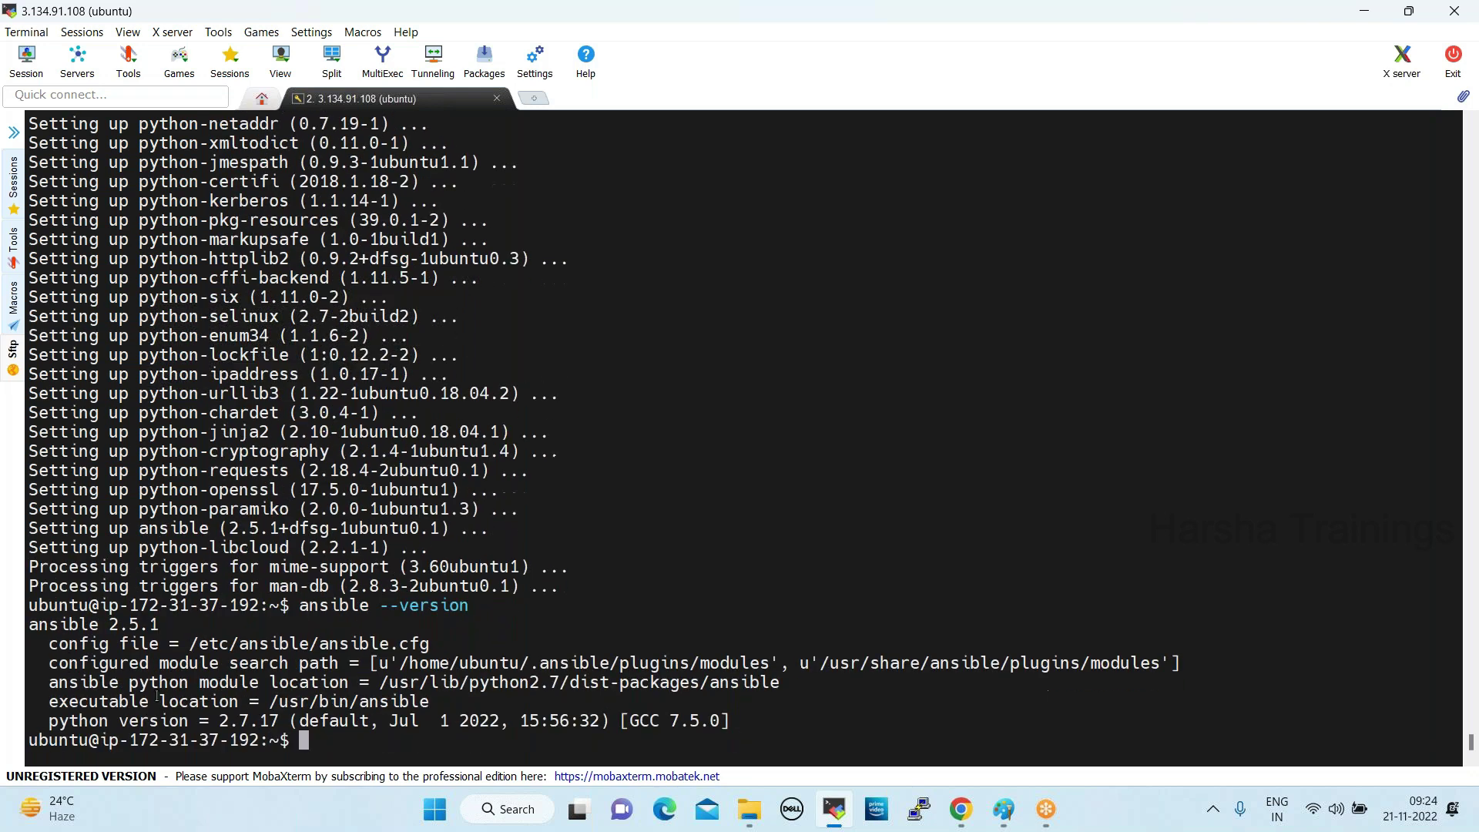
left_click_drag(29, 626, 163, 630)
left_click_drag(49, 720, 279, 720)
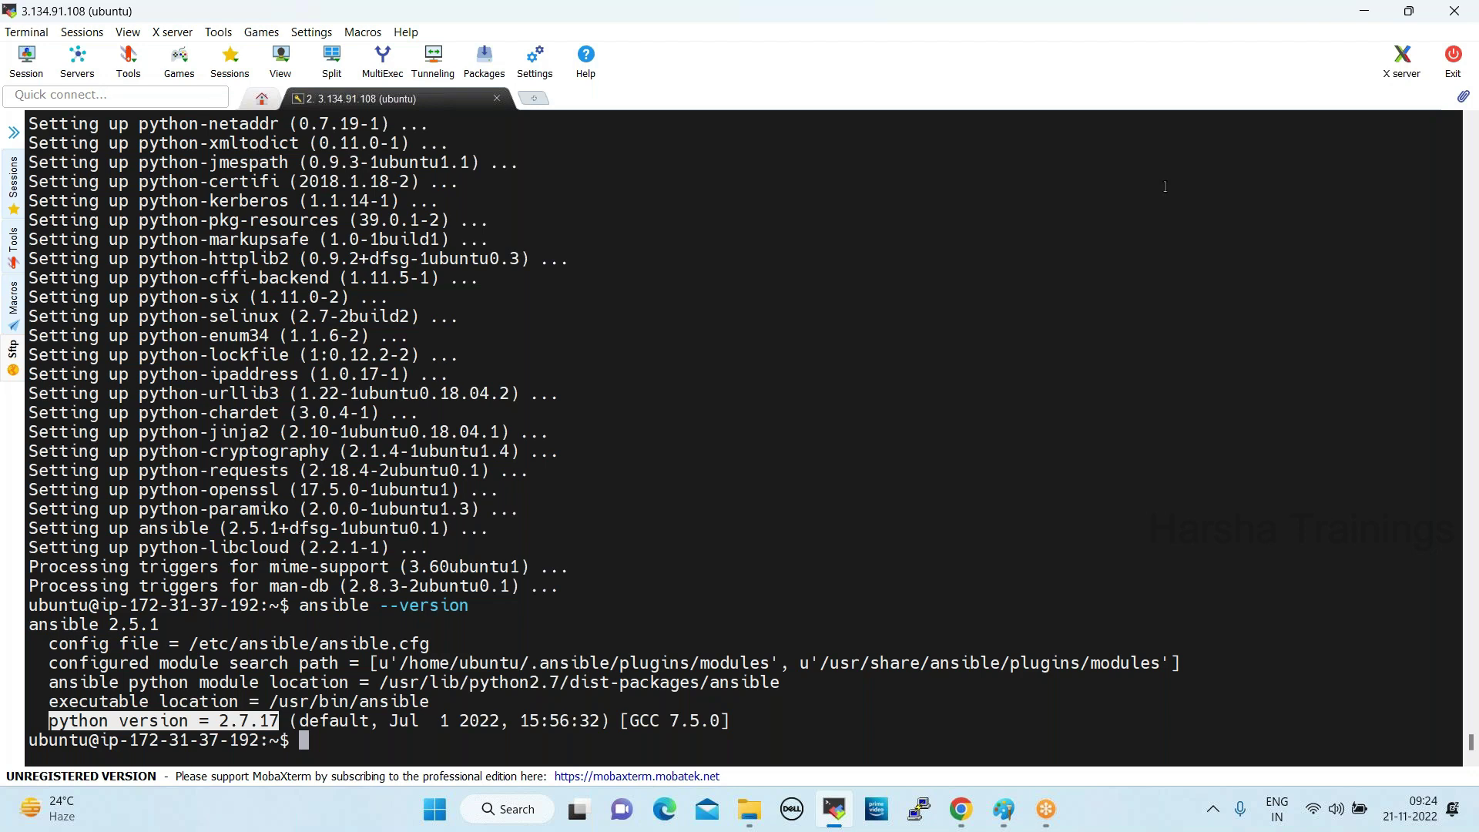
Switch to Chrome, search the web for "download apache tomcat 8" and open the Tomcat 8 download page on tomcat.apache.org
left_click(961, 809)
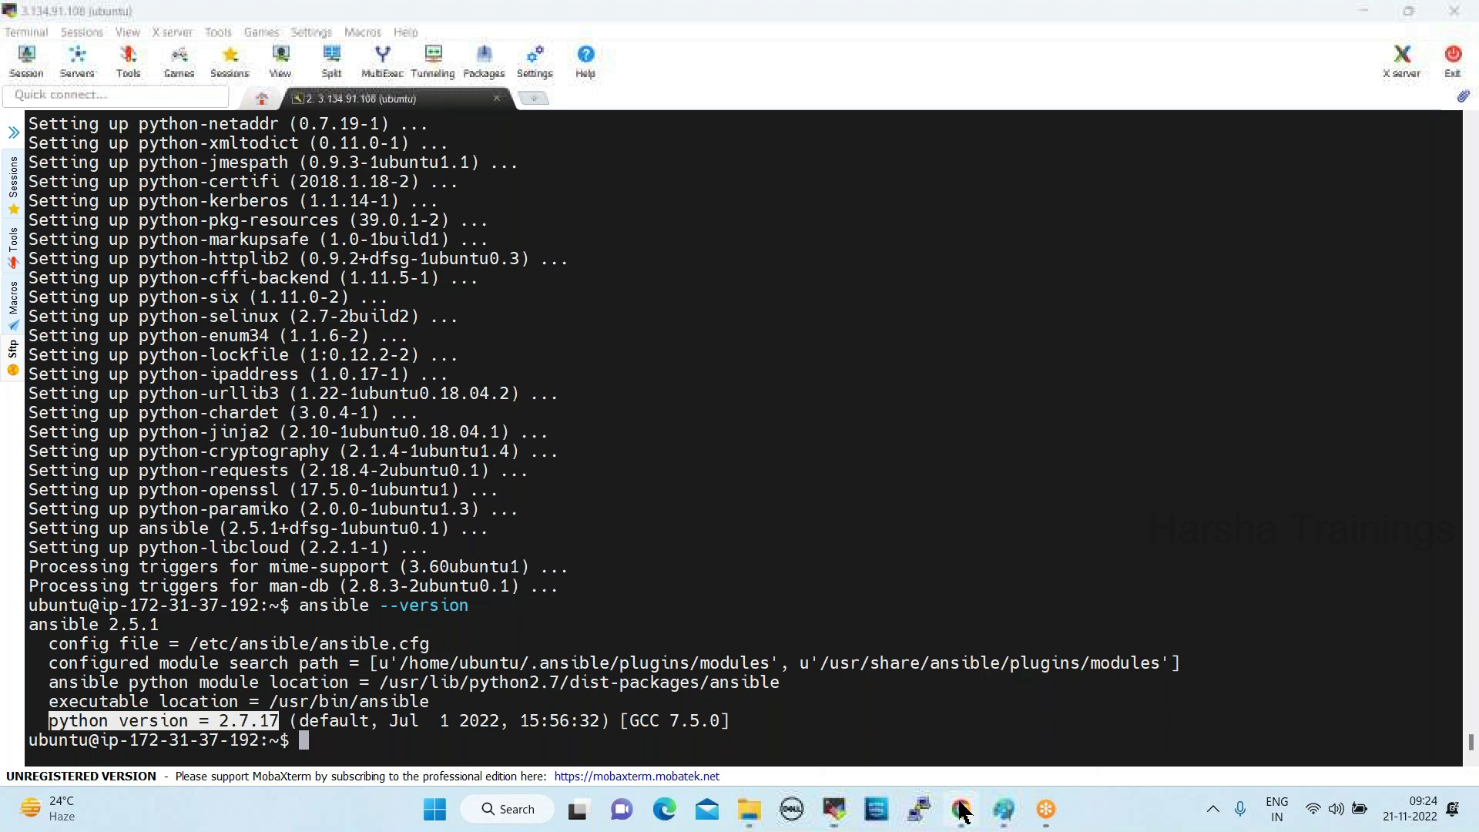
left_click(724, 19)
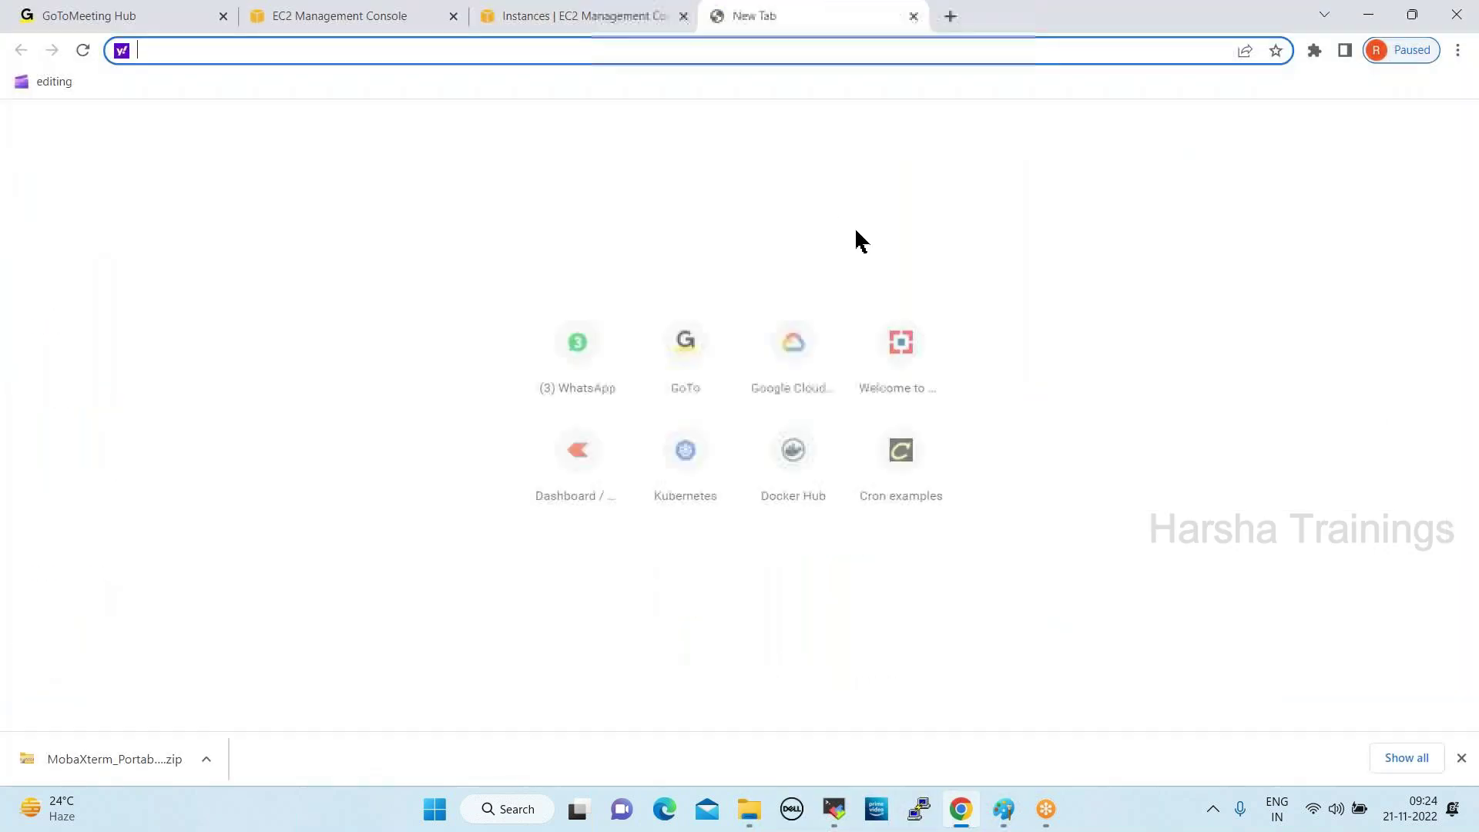
type("down")
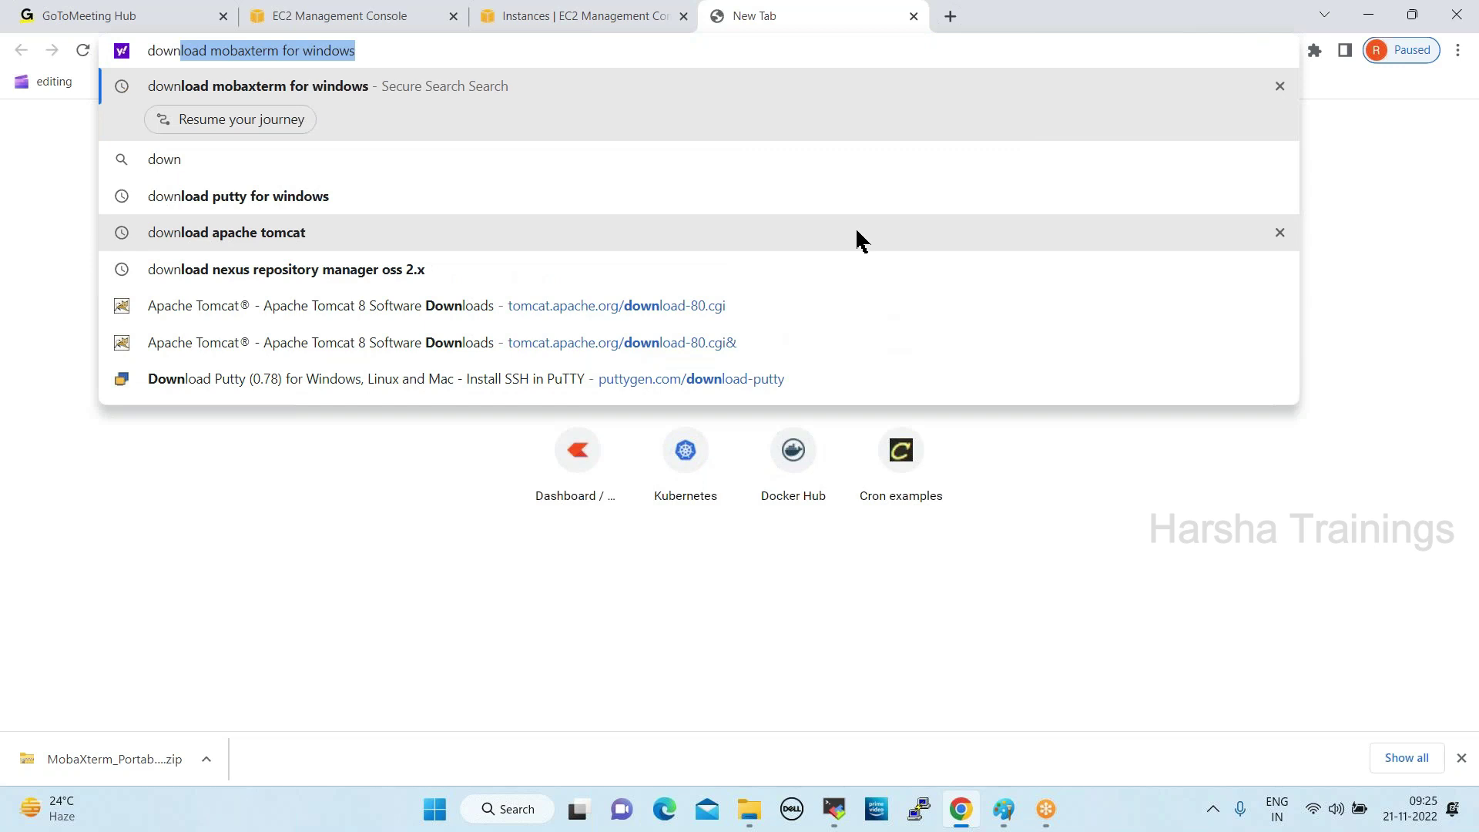
type("load ")
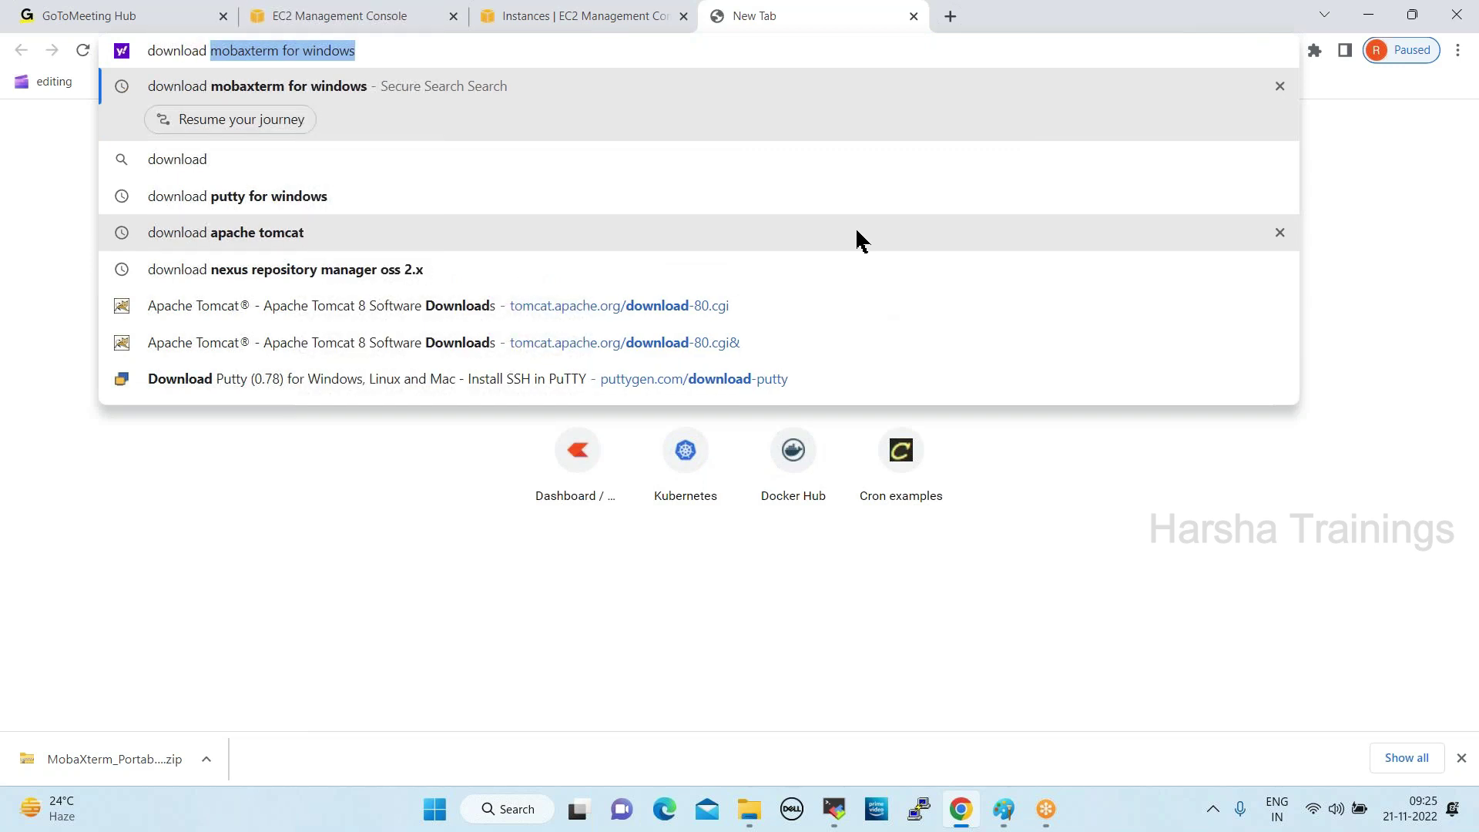
type("apa")
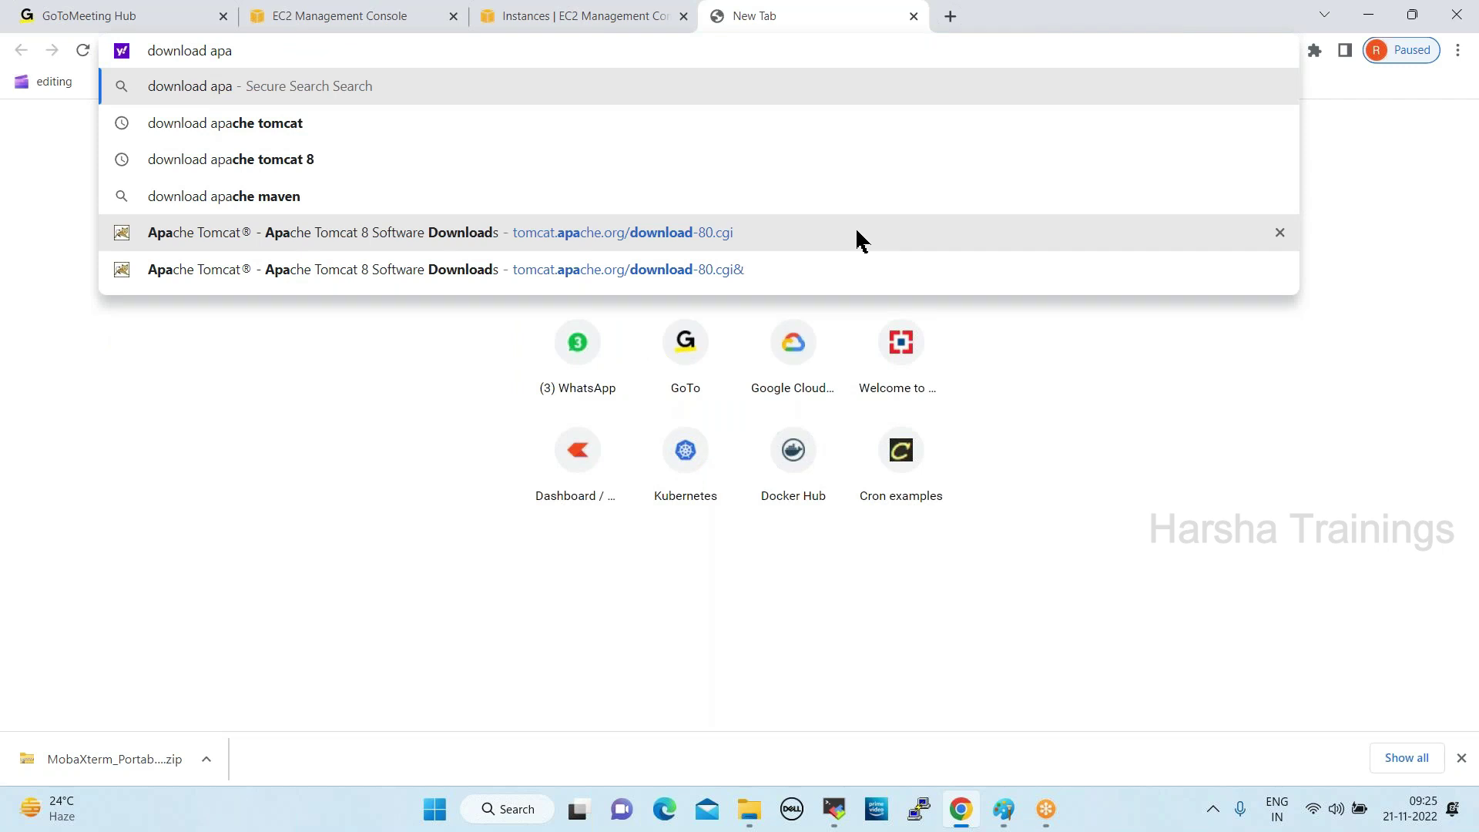
left_click(335, 157)
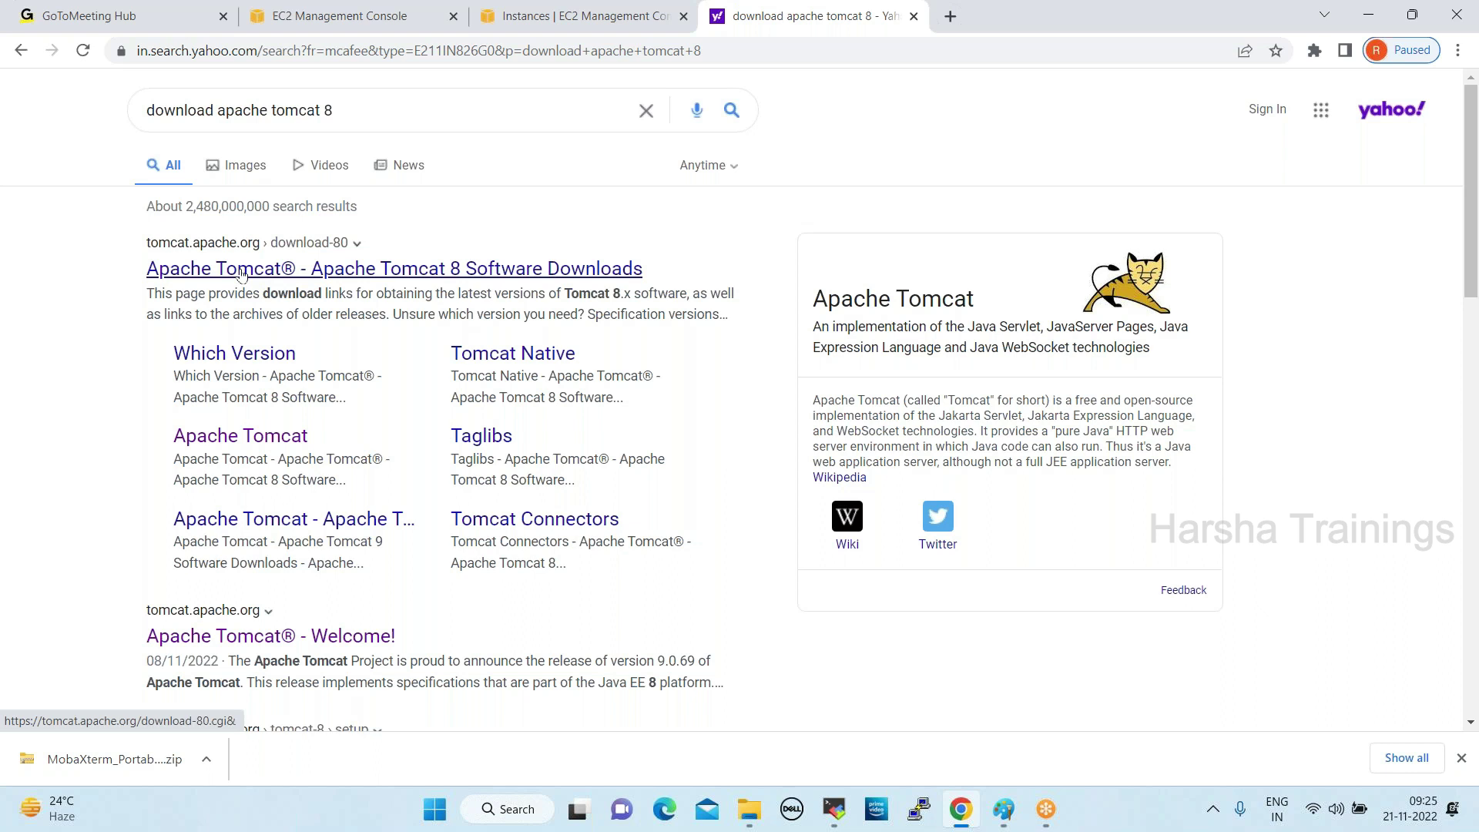
left_click(241, 275)
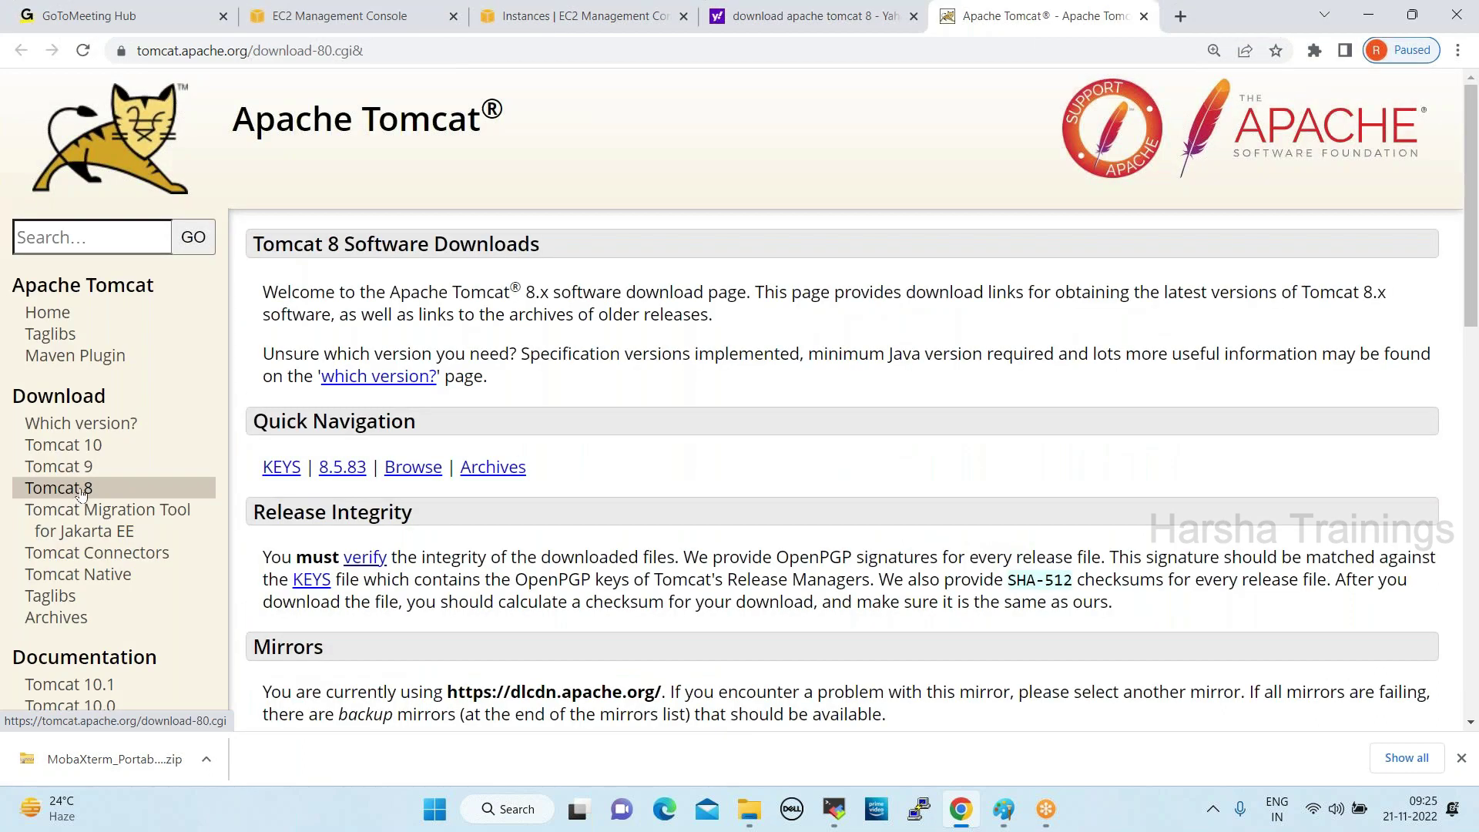
left_click(81, 493)
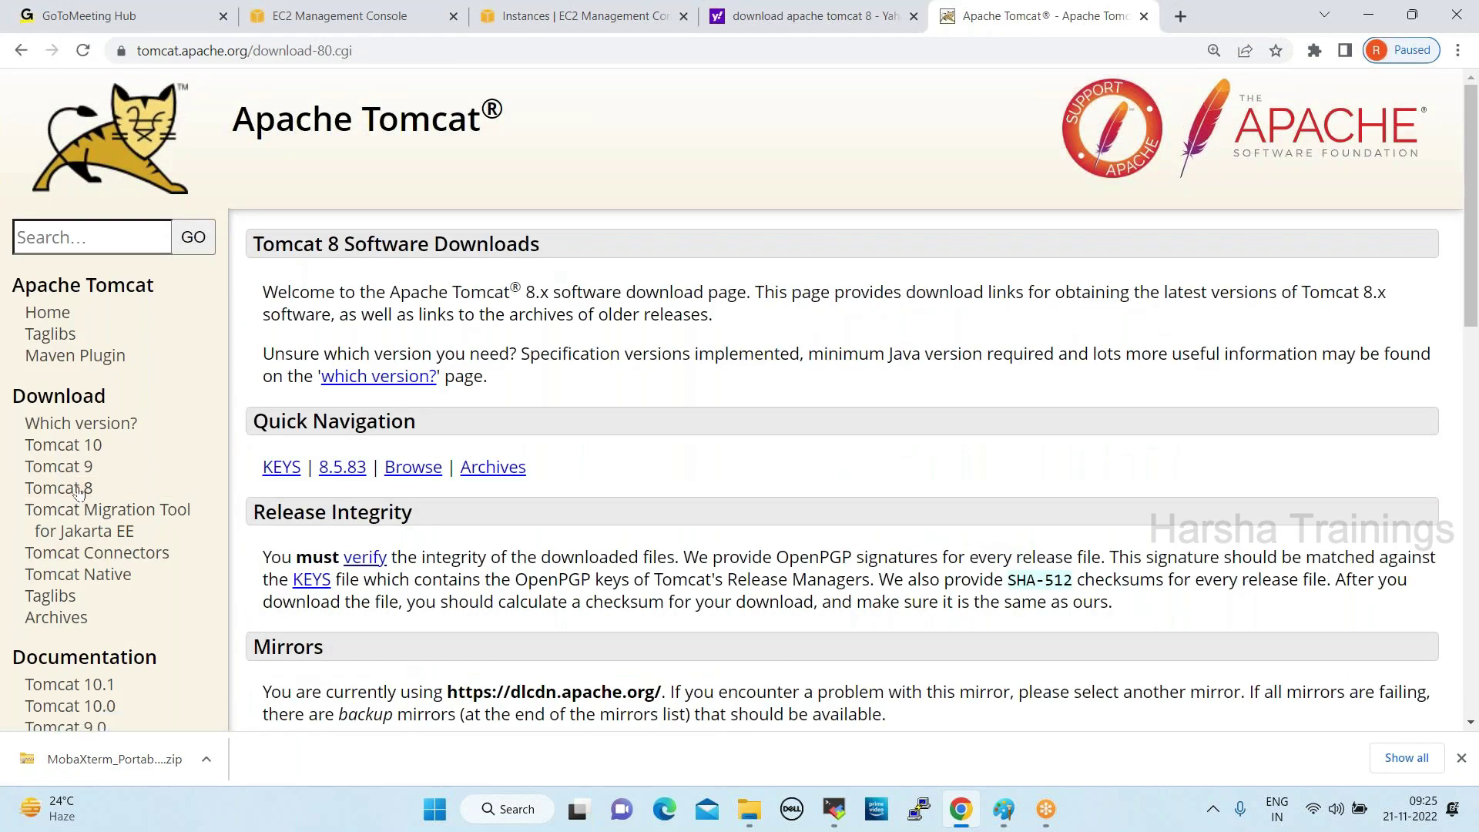
Copy the link address of the Core tar.gz binary distribution for Tomcat 8.5.83
scroll(657, 470, "down", 4)
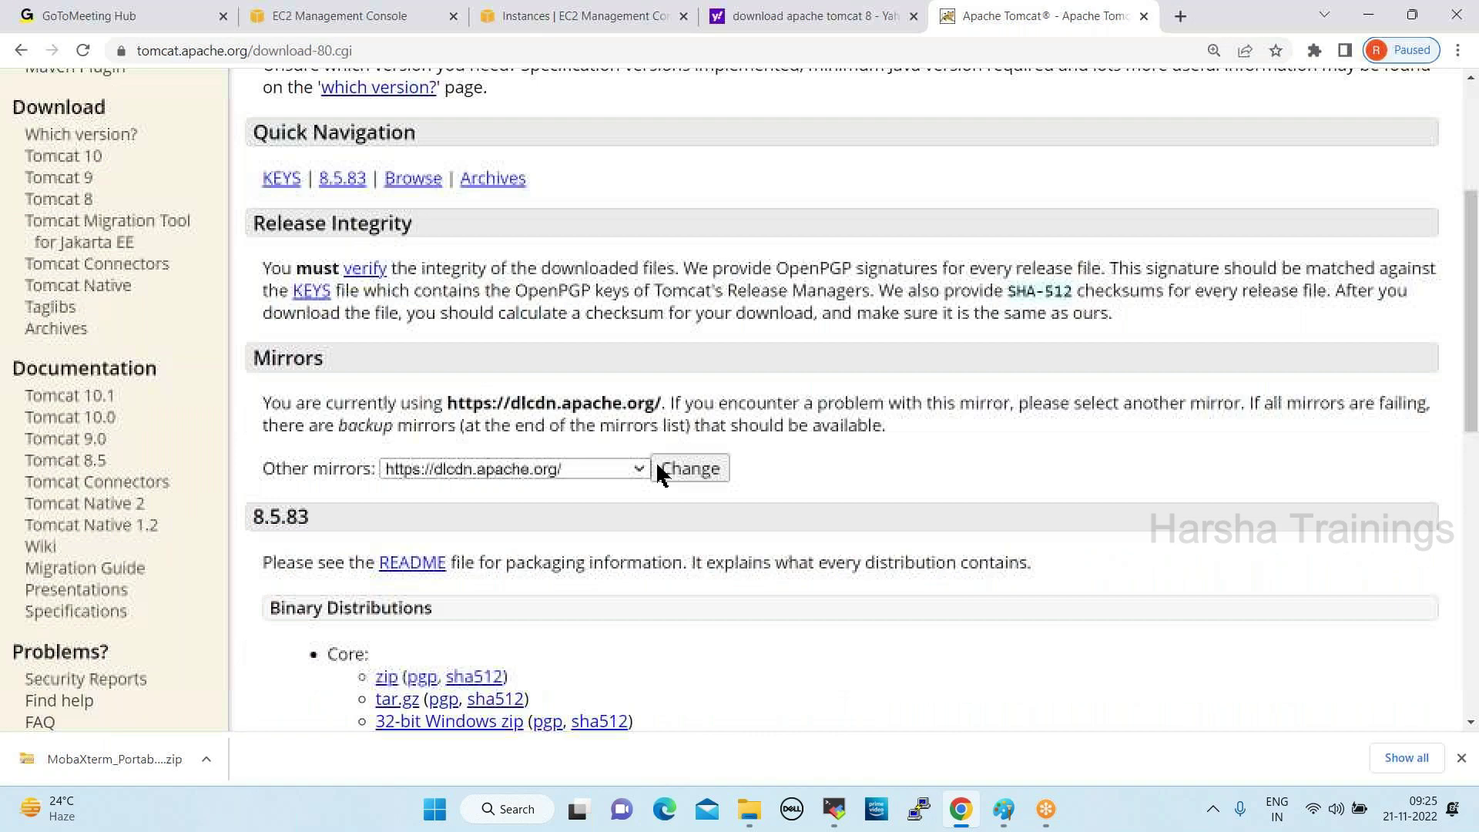
scroll(660, 472, "down", 3)
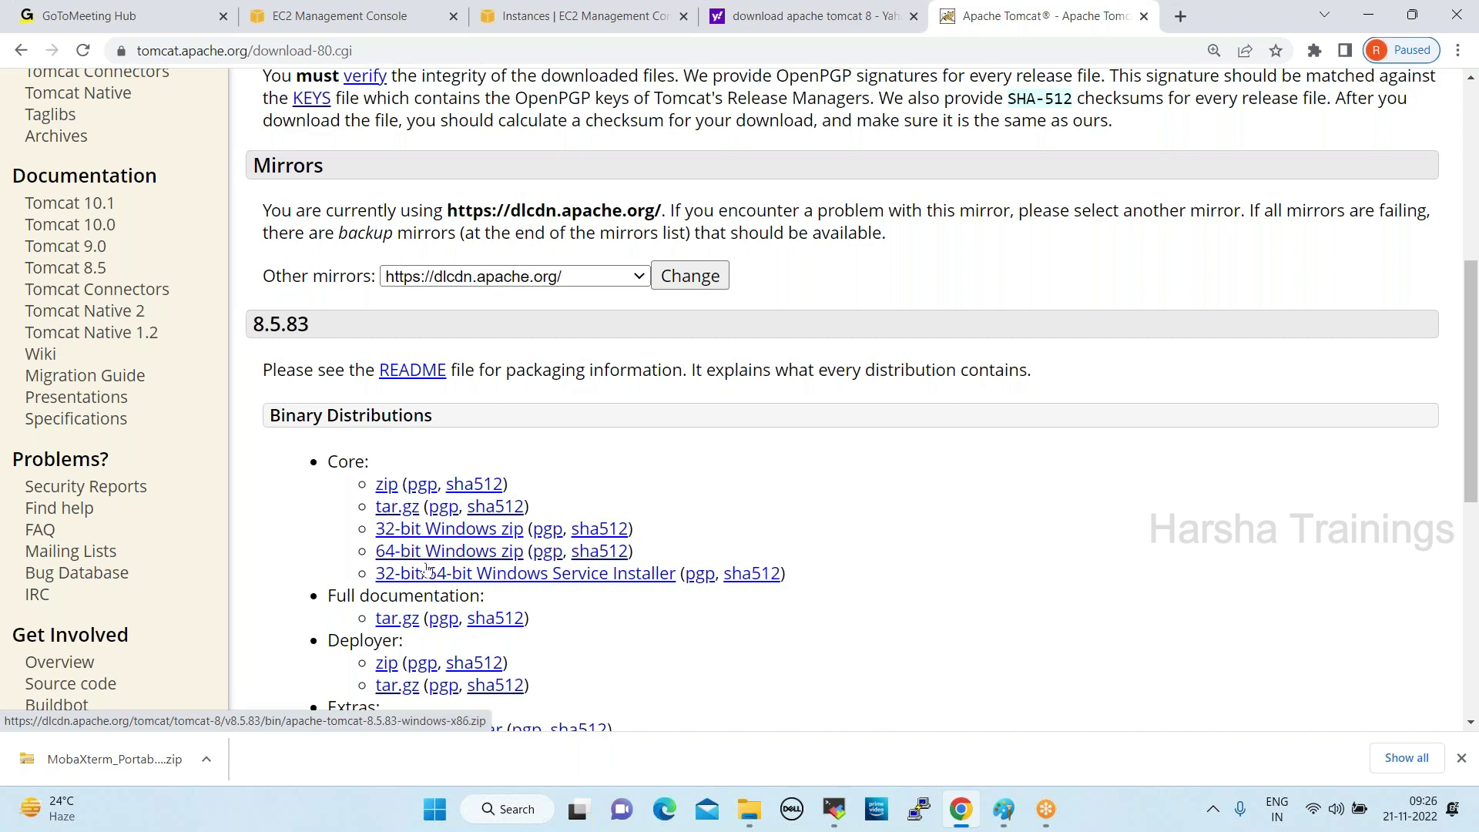
right_click(389, 513)
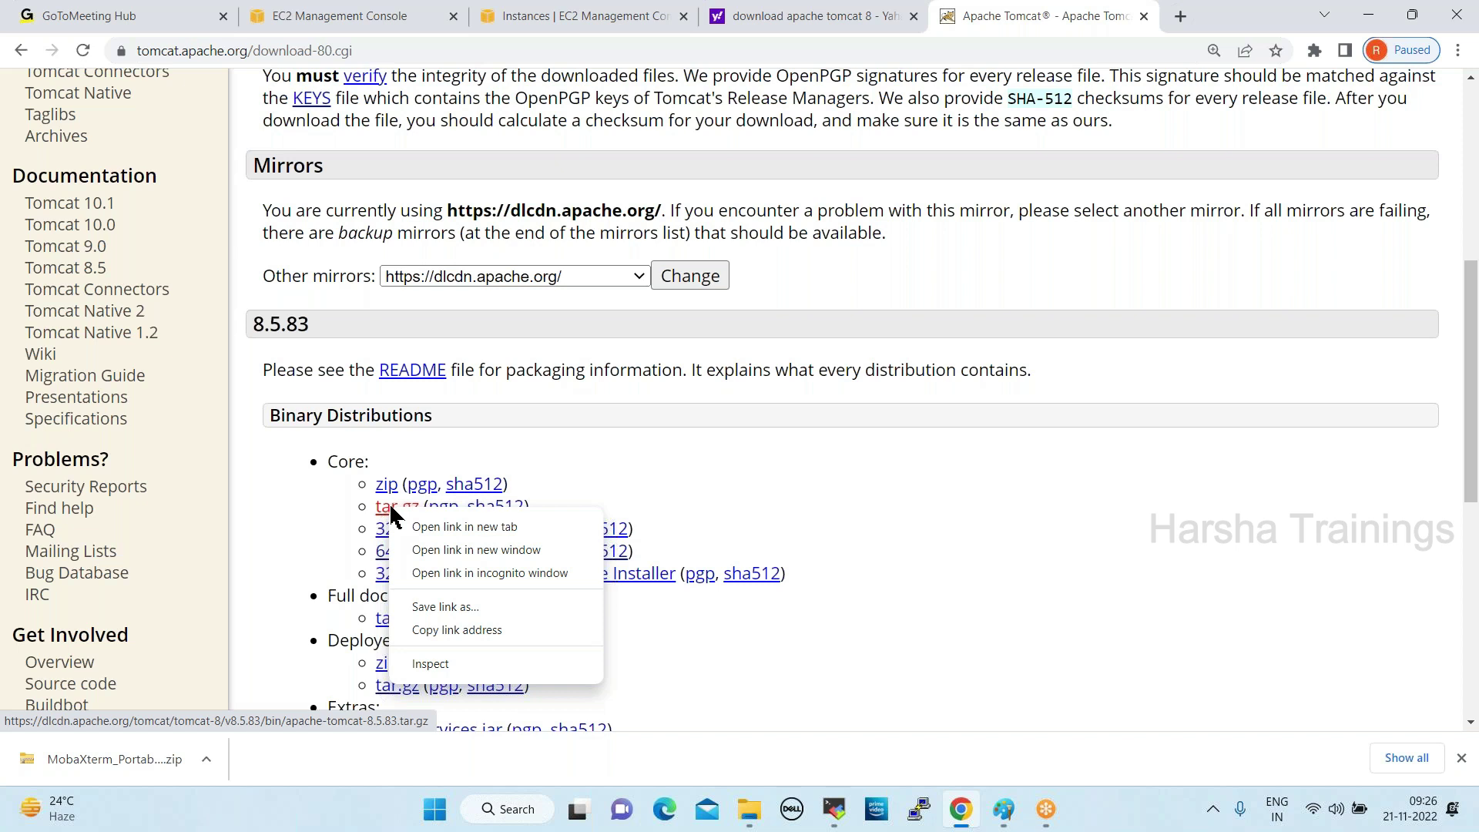
left_click(455, 630)
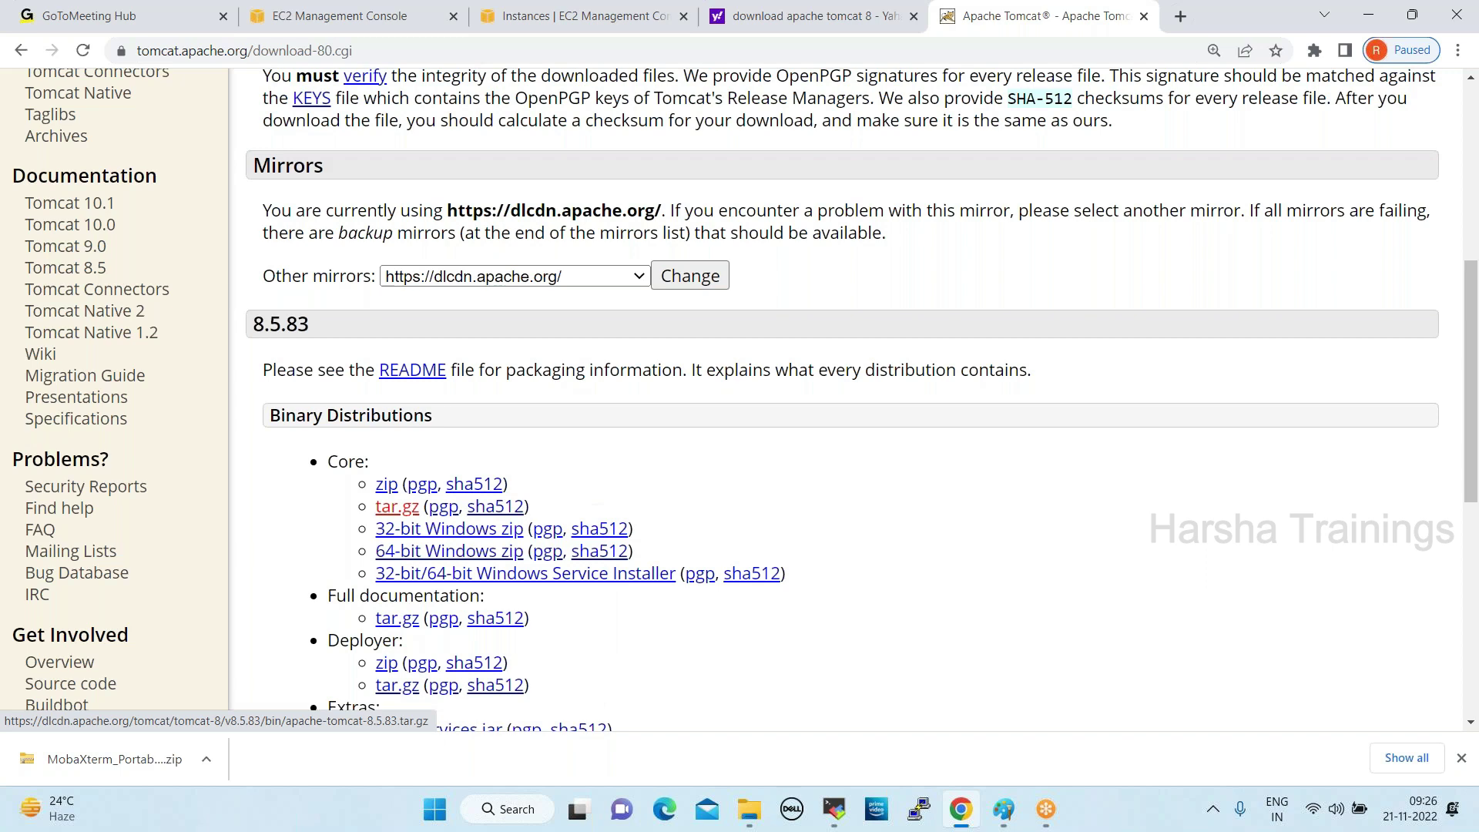
Switch to MobaXterm and download the Tomcat archive on the server, running wget with the copied link
left_click(835, 809)
type("wget")
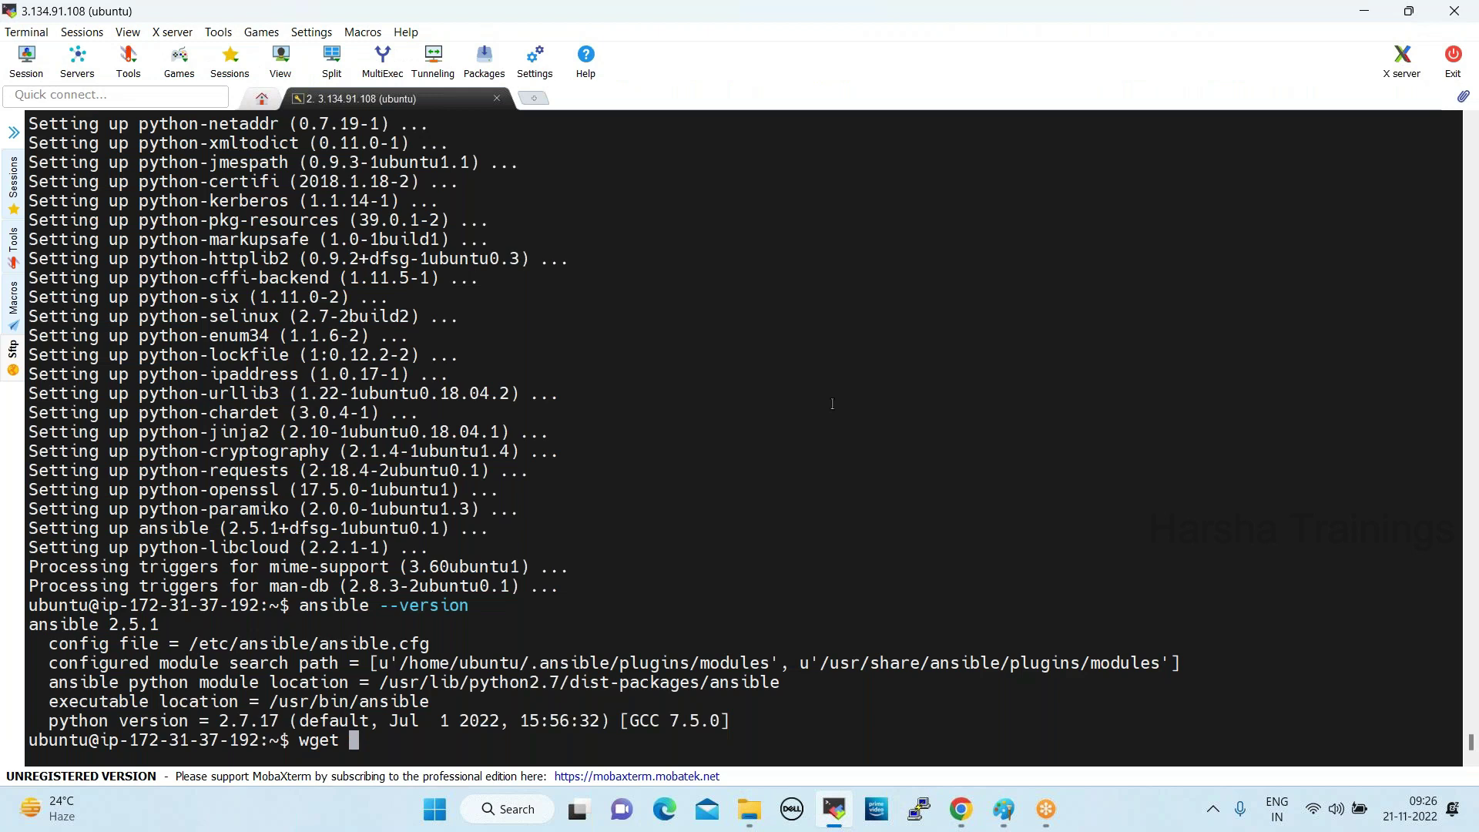
right_click(440, 743)
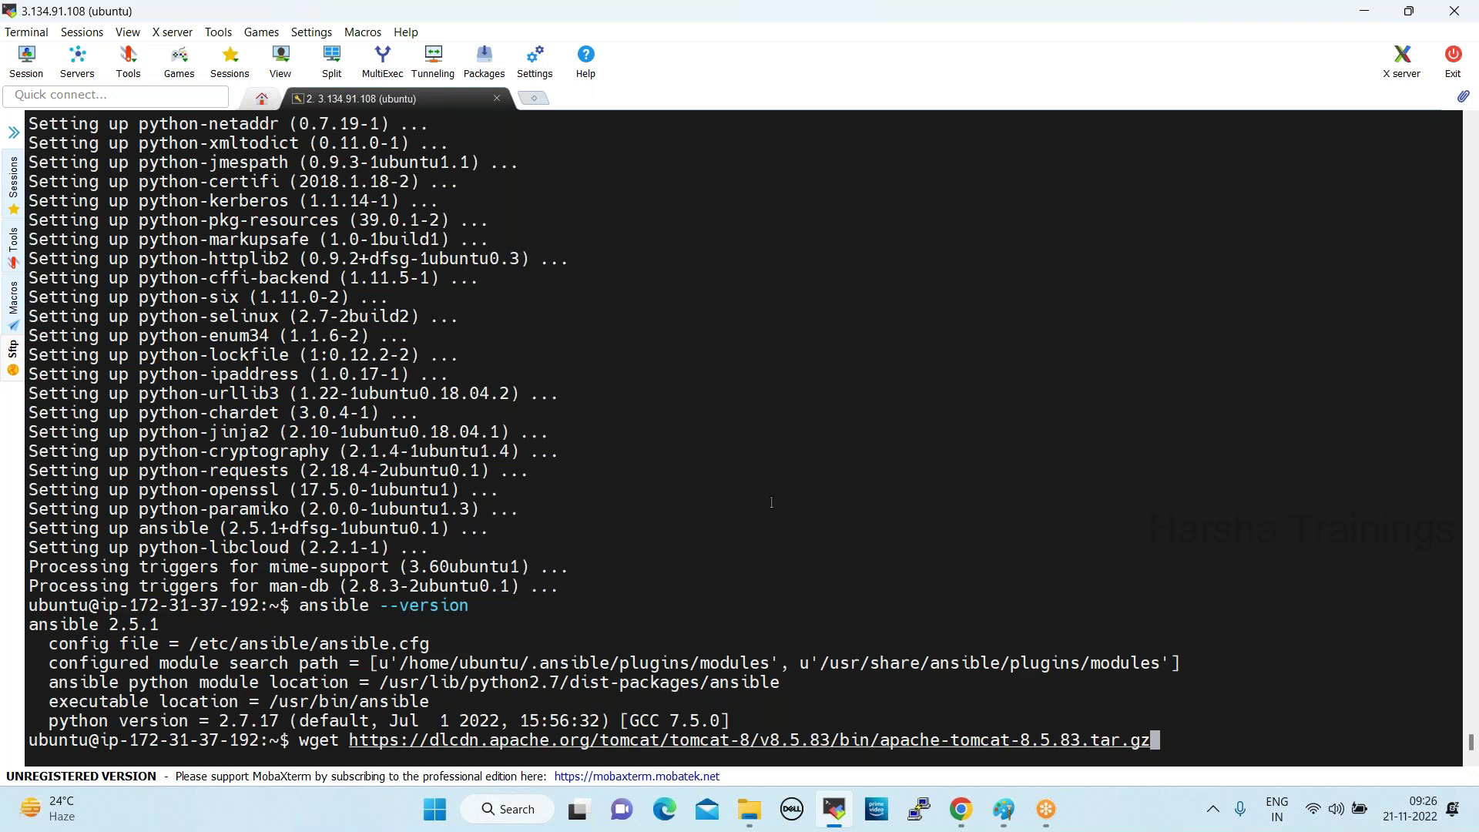
key("Return")
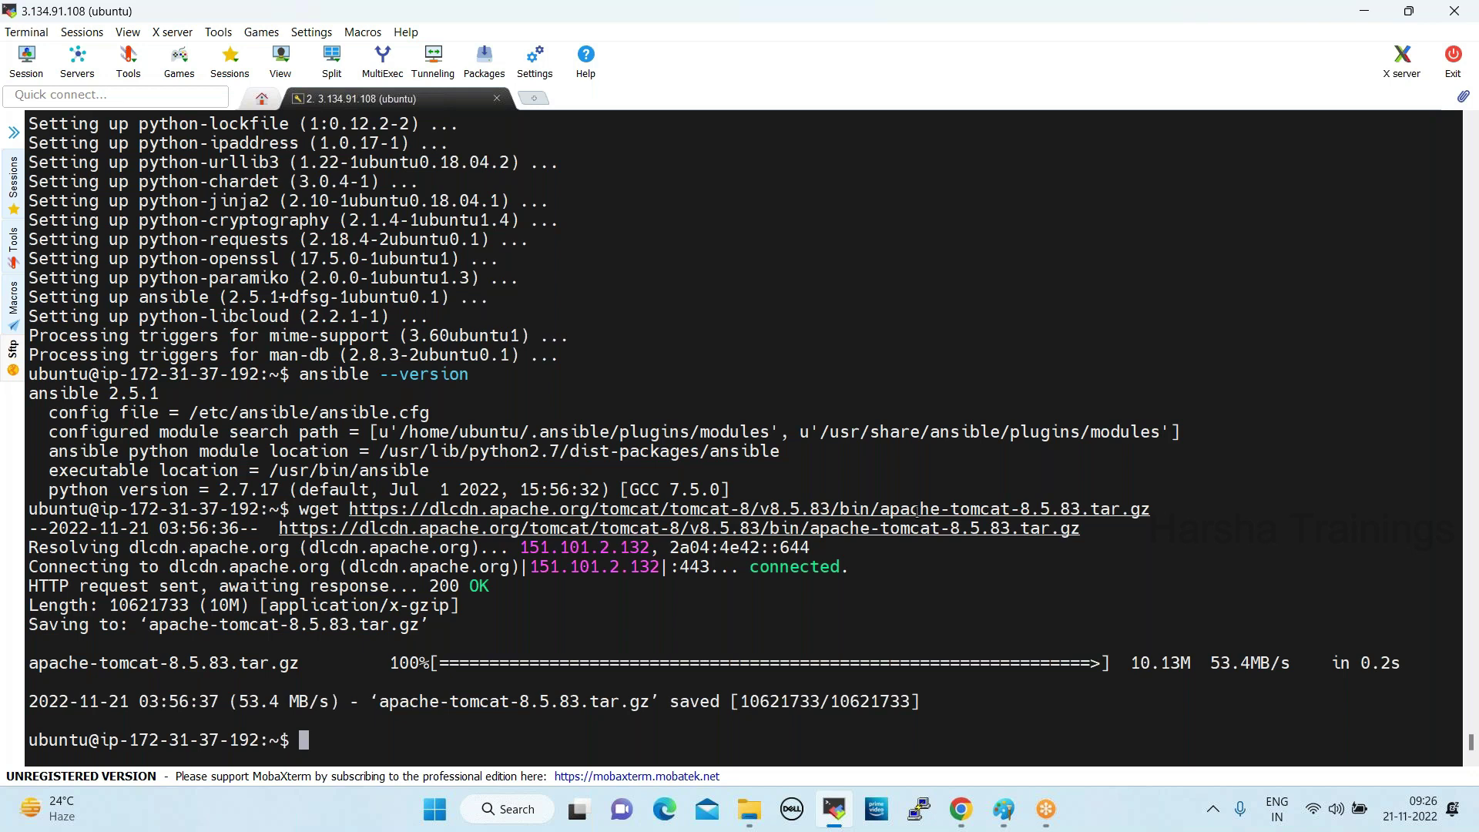
List the home directory with ls and highlight the Tomcat archive's name
type("ls")
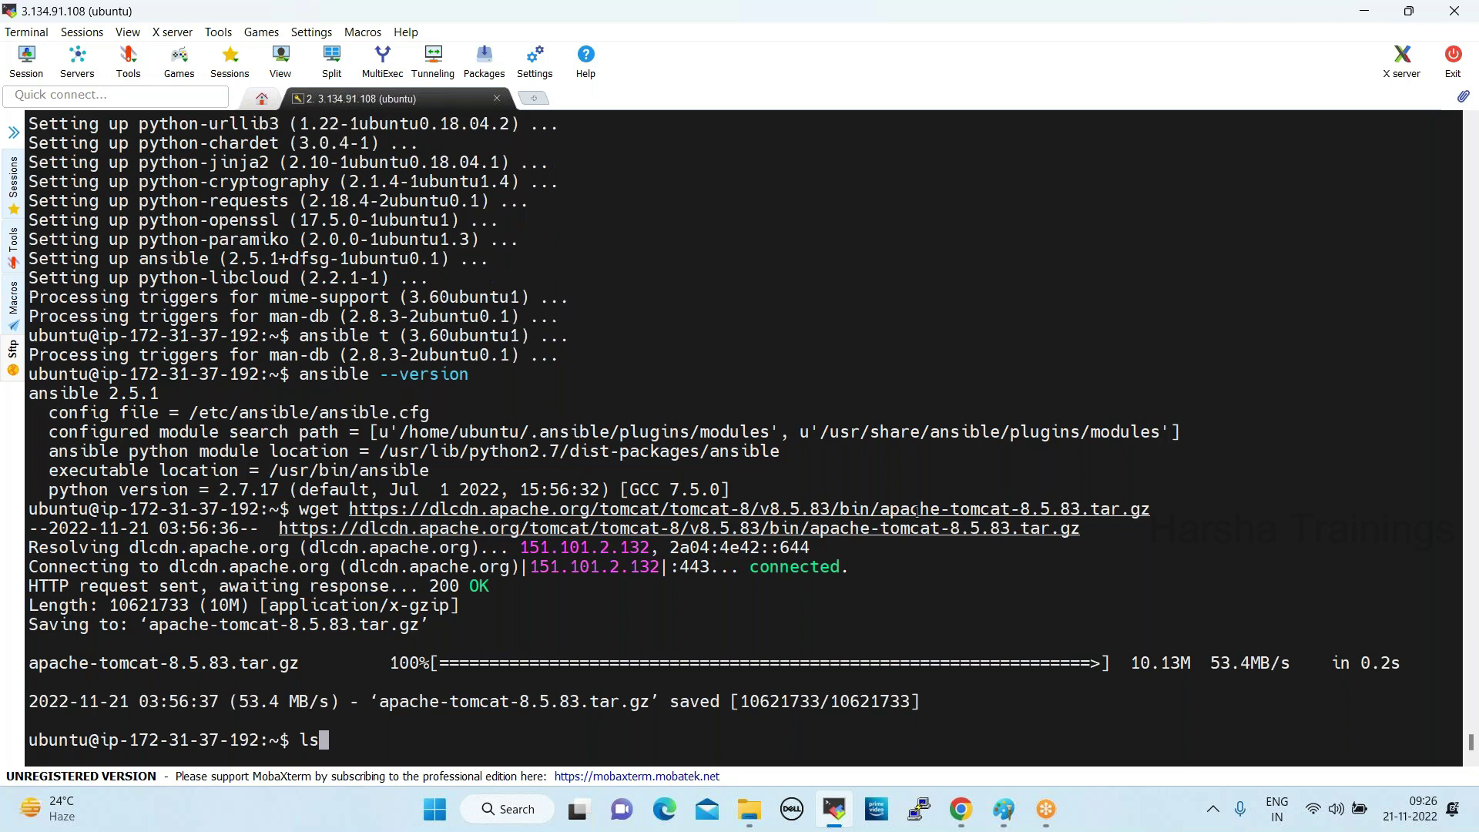
key("Return")
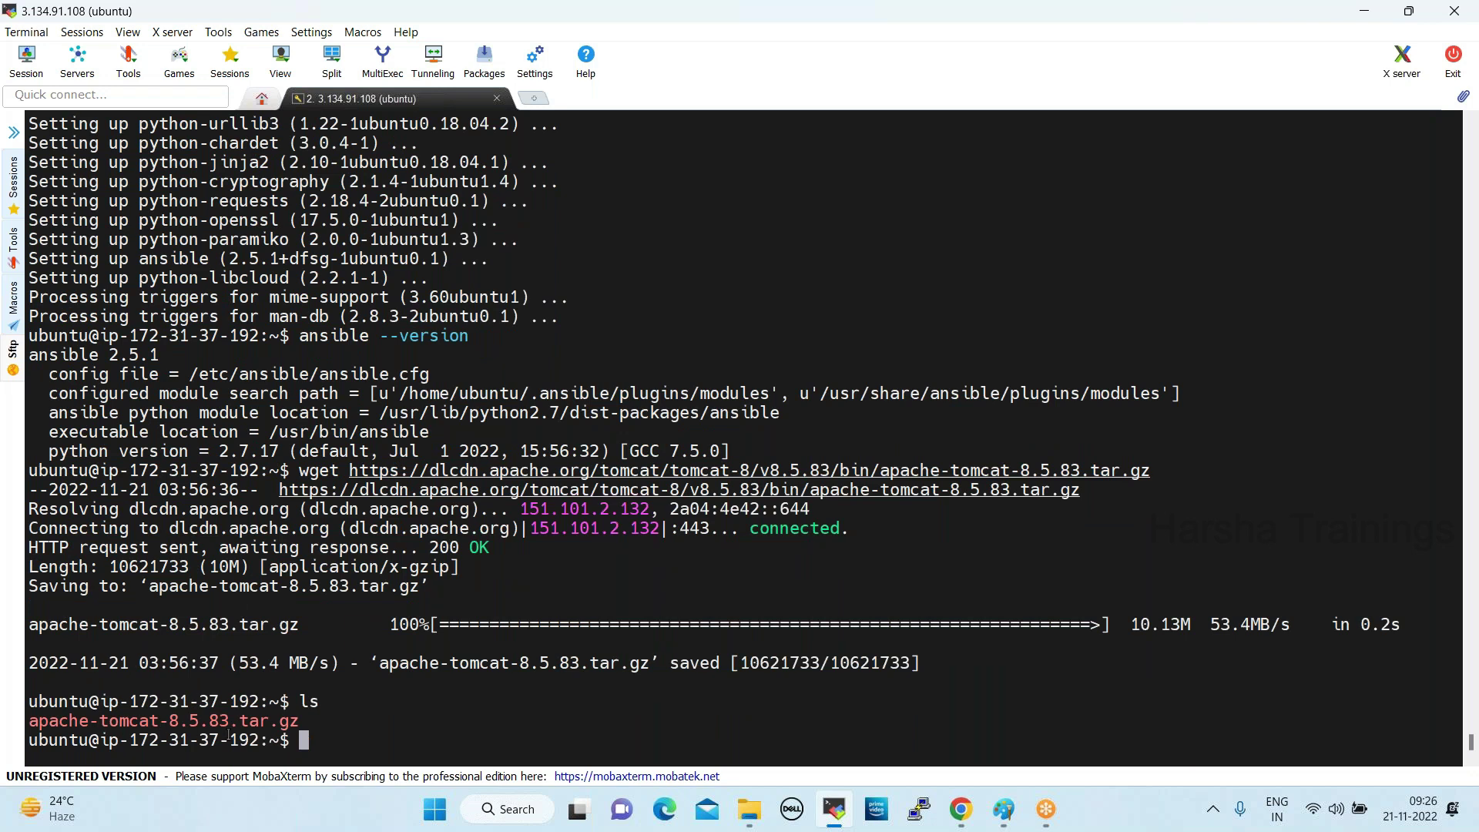
left_click_drag(29, 722, 297, 724)
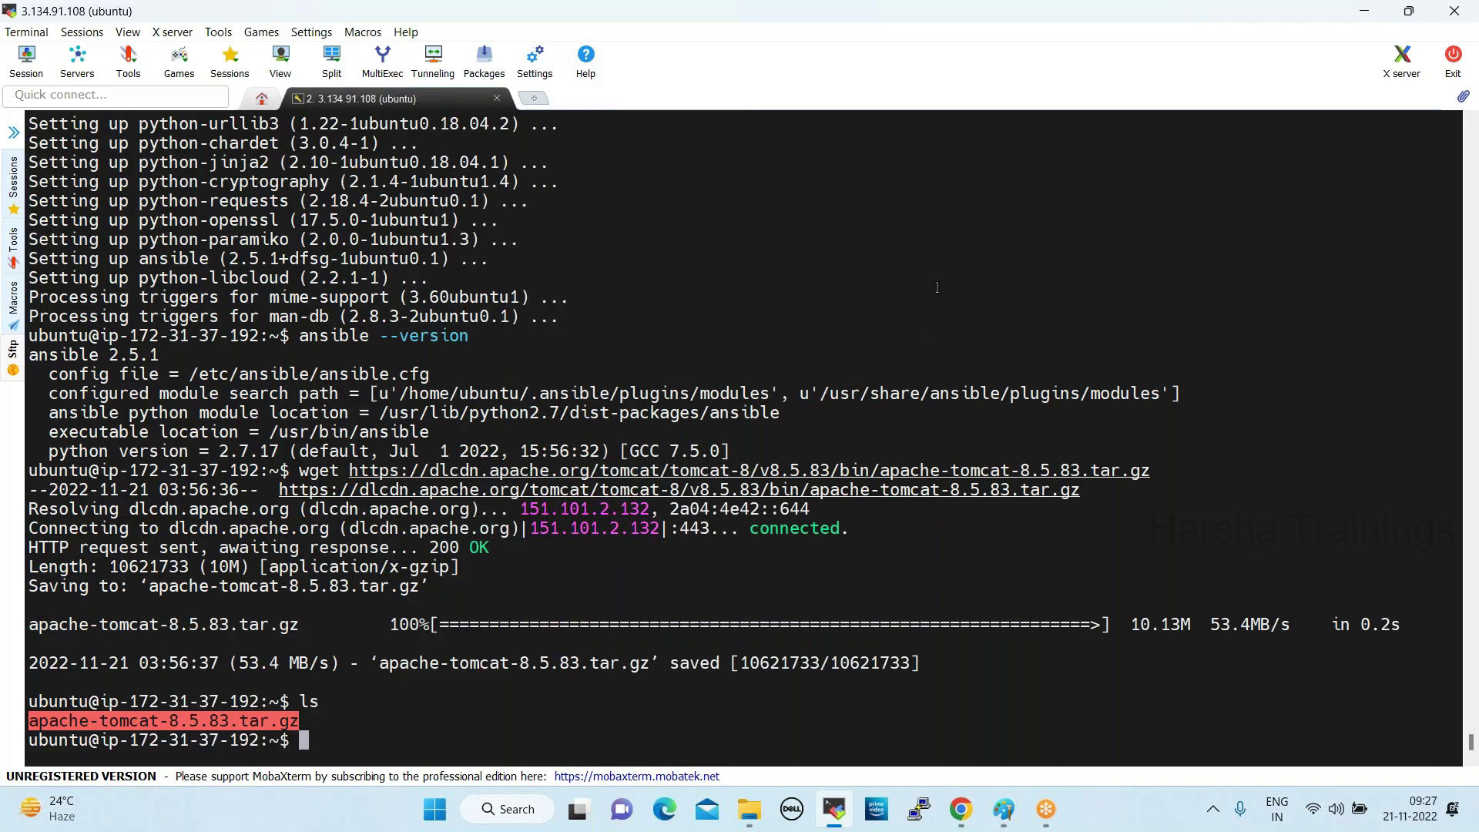
Clear the highlight and start an extraction command with tar -xvzf, without the archive name
left_click(240, 716)
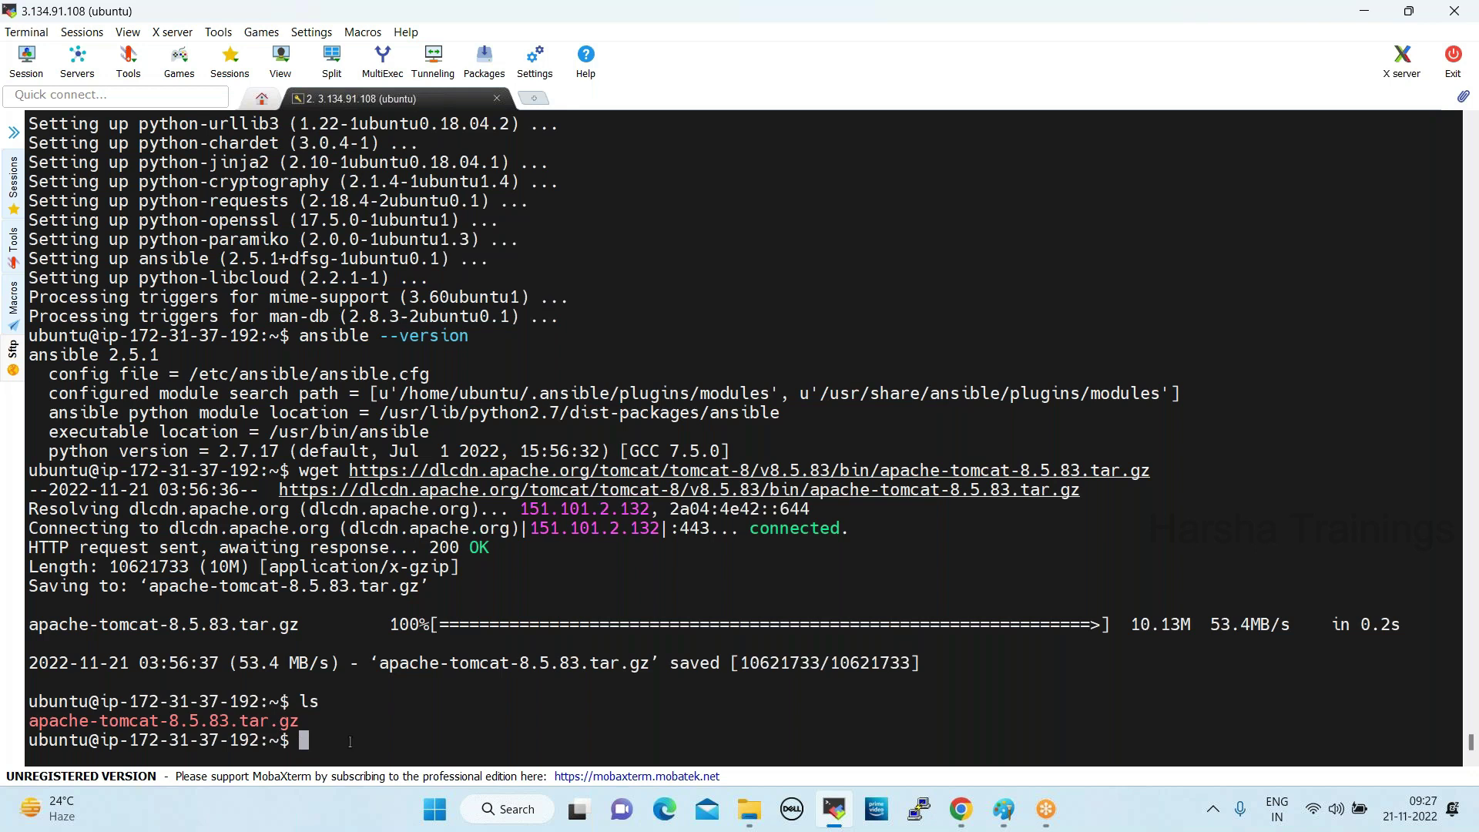
type("tar -xvzf")
left_click_drag(30, 719, 294, 723)
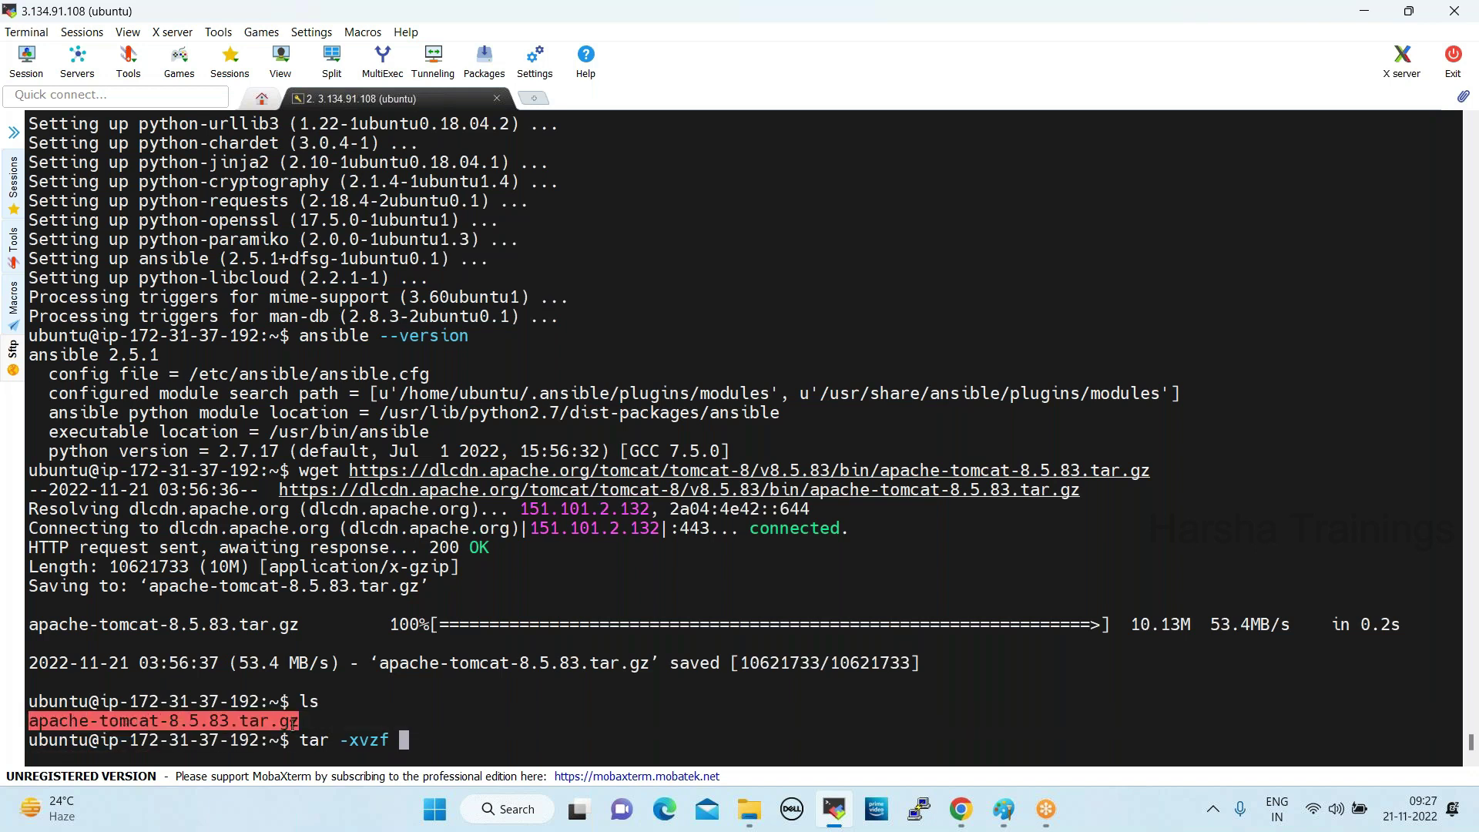
right_click(391, 749)
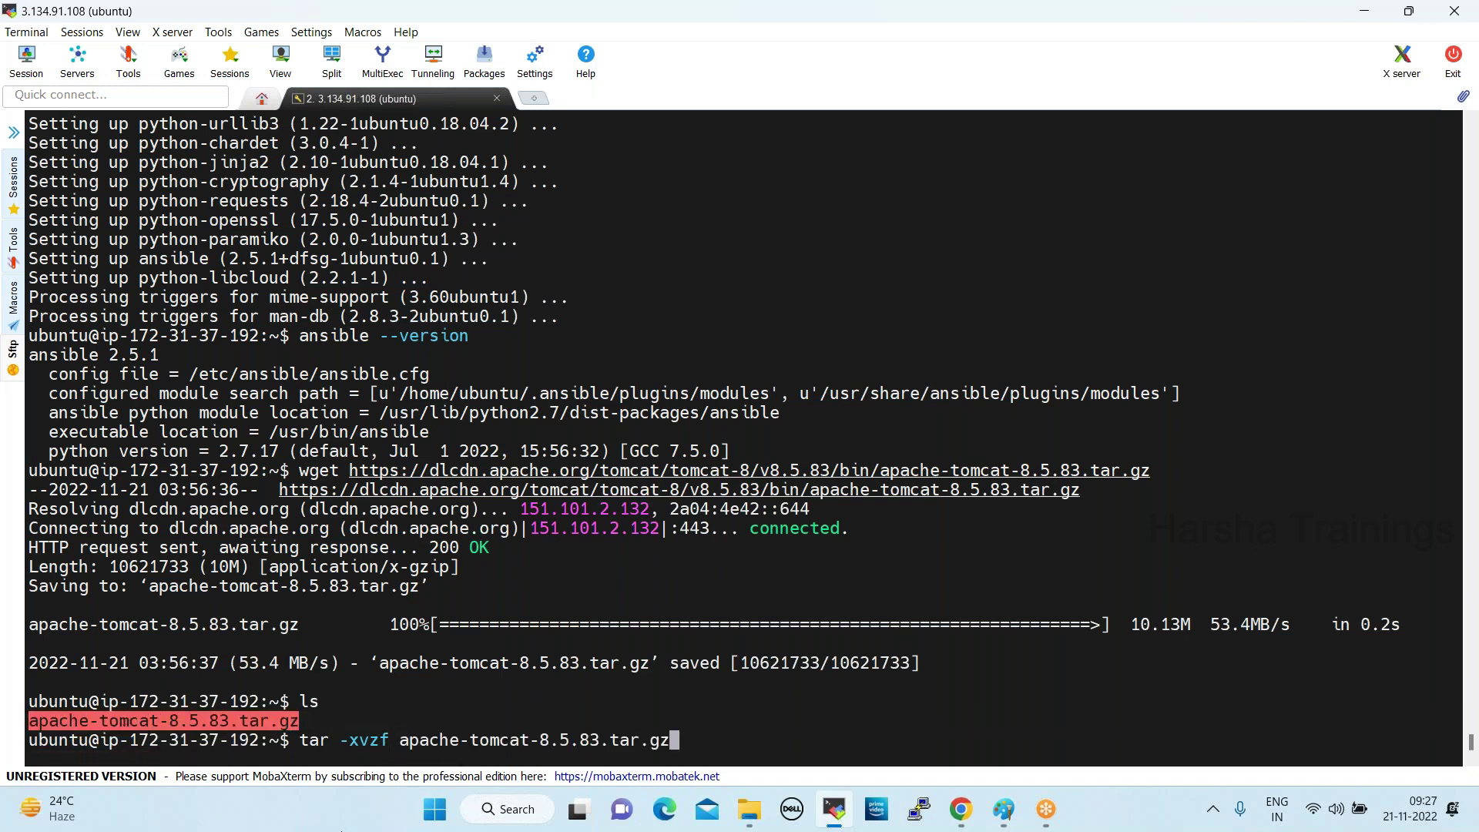
key("BackSpace")
key("BackSpace")
key("BackSpace")
key("BackSpace")
key("BackSpace")
key("BackSpace")
key("BackSpace")
key("BackSpace")
key("BackSpace")
key("BackSpace")
key("BackSpace")
key("BackSpace")
key("BackSpace")
key("BackSpace")
key("BackSpace")
key("BackSpace")
key("BackSpace")
key("BackSpace")
key("BackSpace")
key("BackSpace")
key("BackSpace")
key("BackSpace")
key("BackSpace")
key("BackSpace")
key("BackSpace")
key("BackSpace")
key("BackSpace")
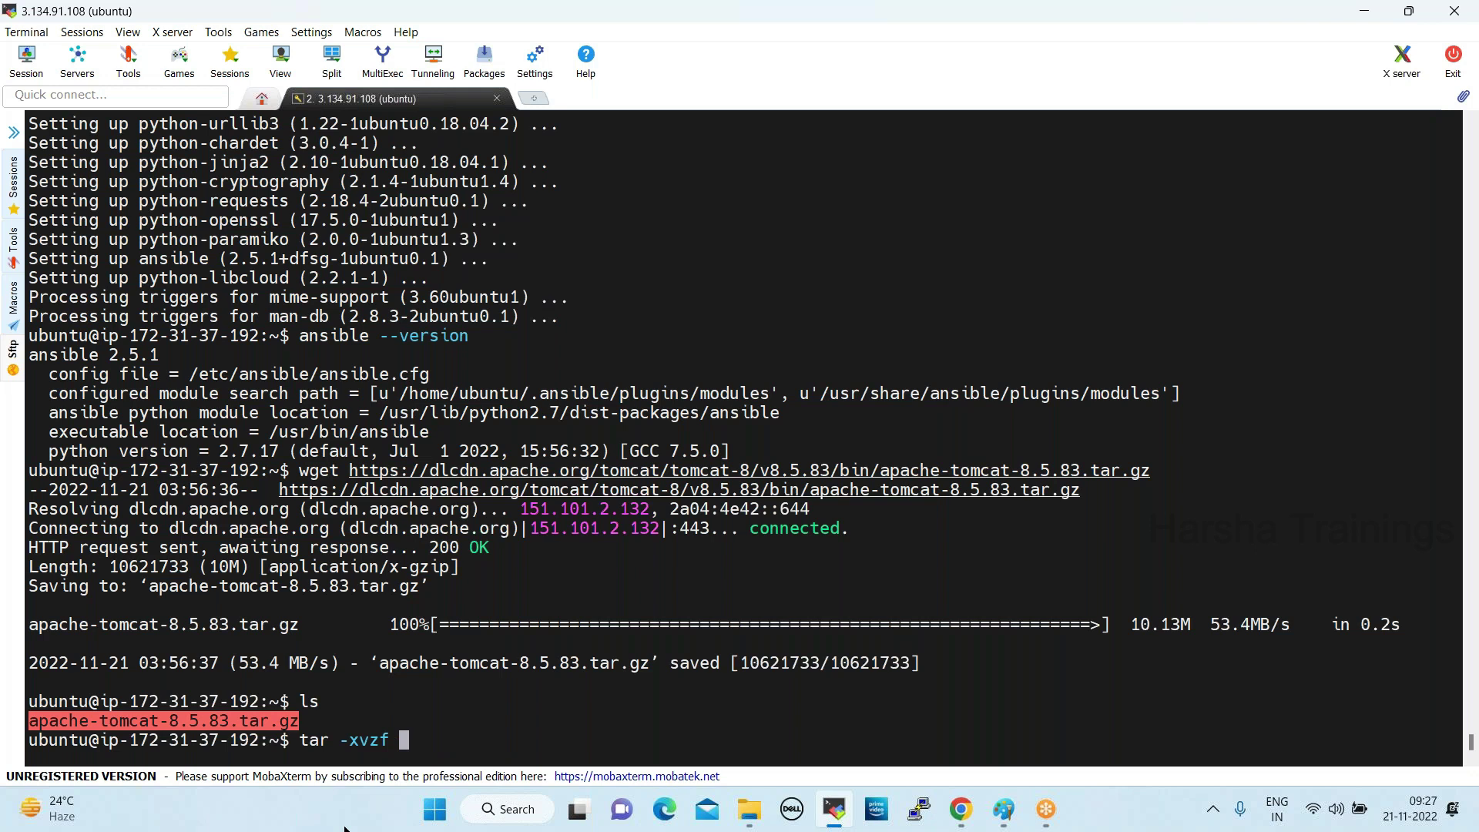
Complete the tar command with apache-tomcat-8.5.83.tar.gz and run it to extract the archive
type("apa")
key("Tab")
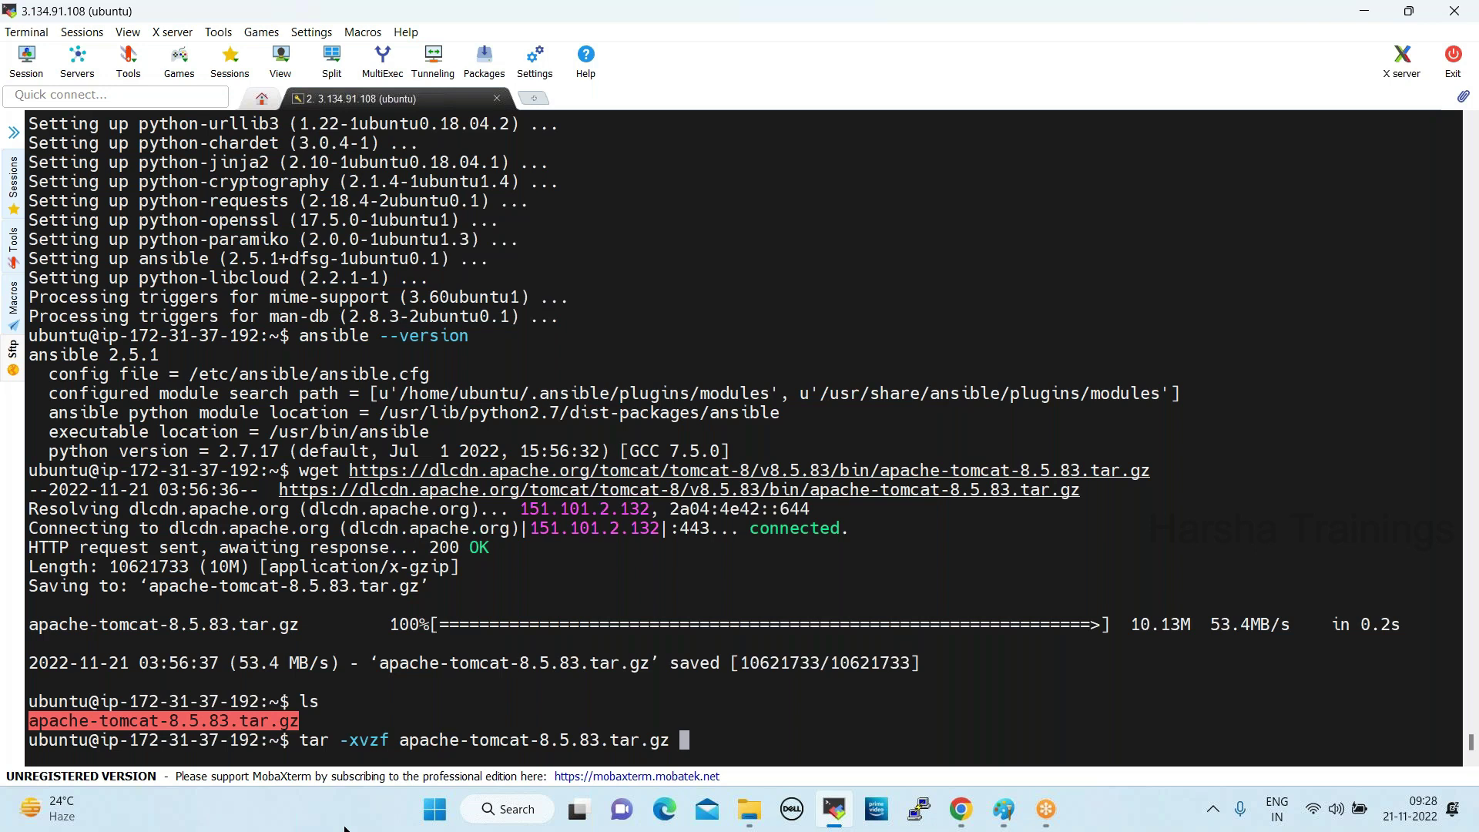
left_click(334, 723)
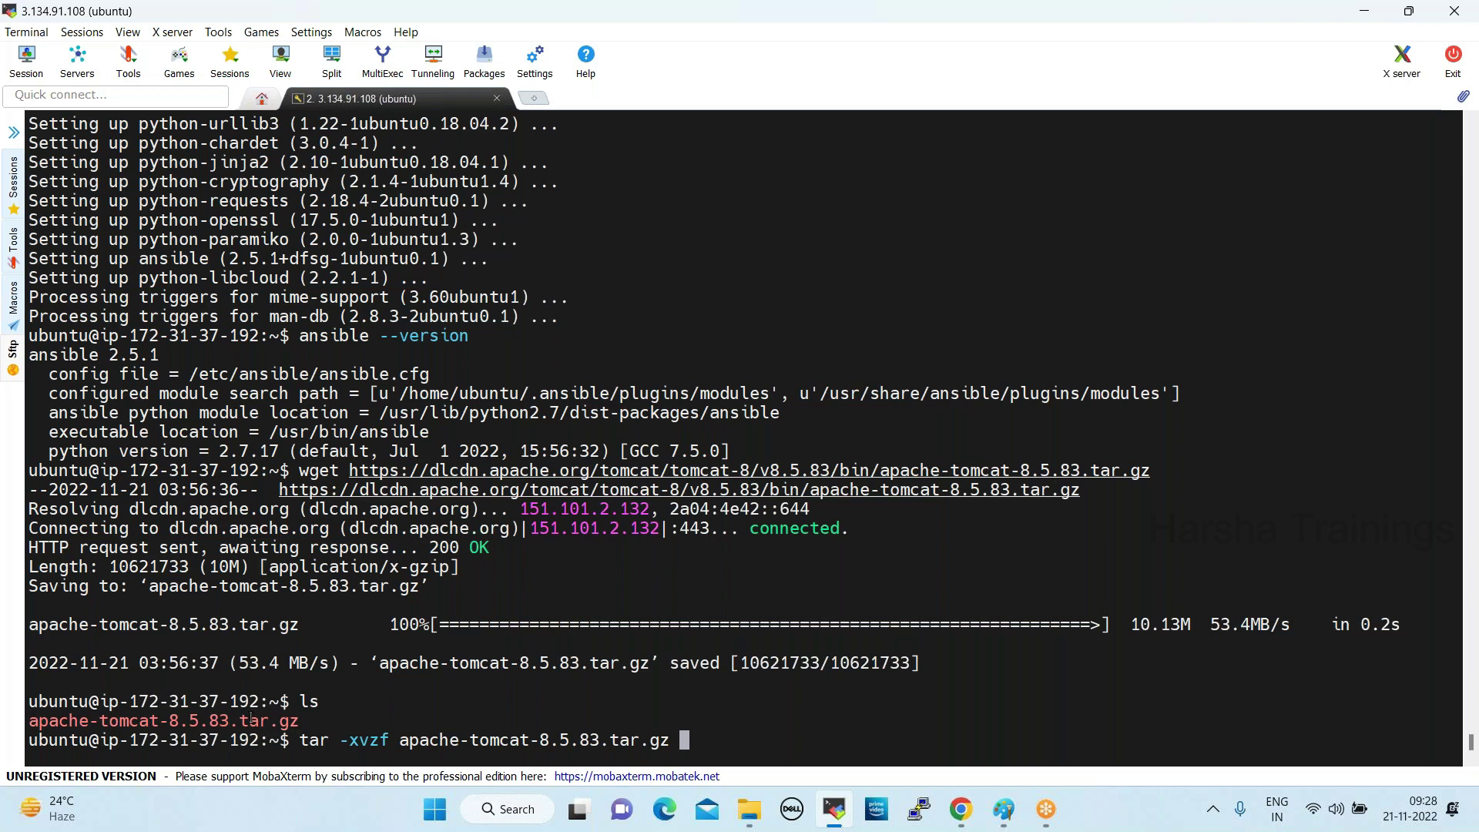
key("Return")
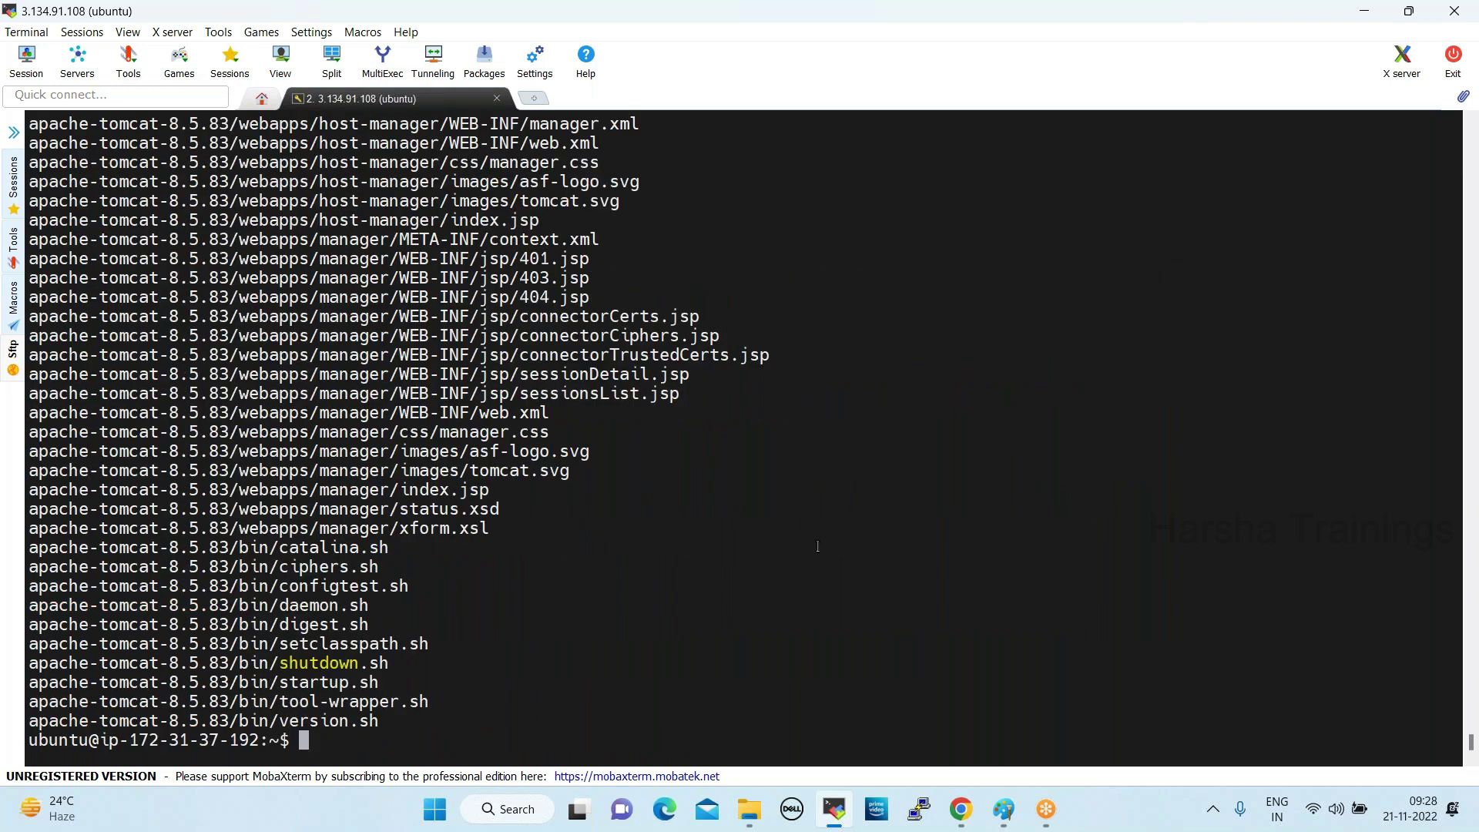
List the home directory again with ls and briefly highlight the extracted Tomcat folder
type("ls")
key("Return")
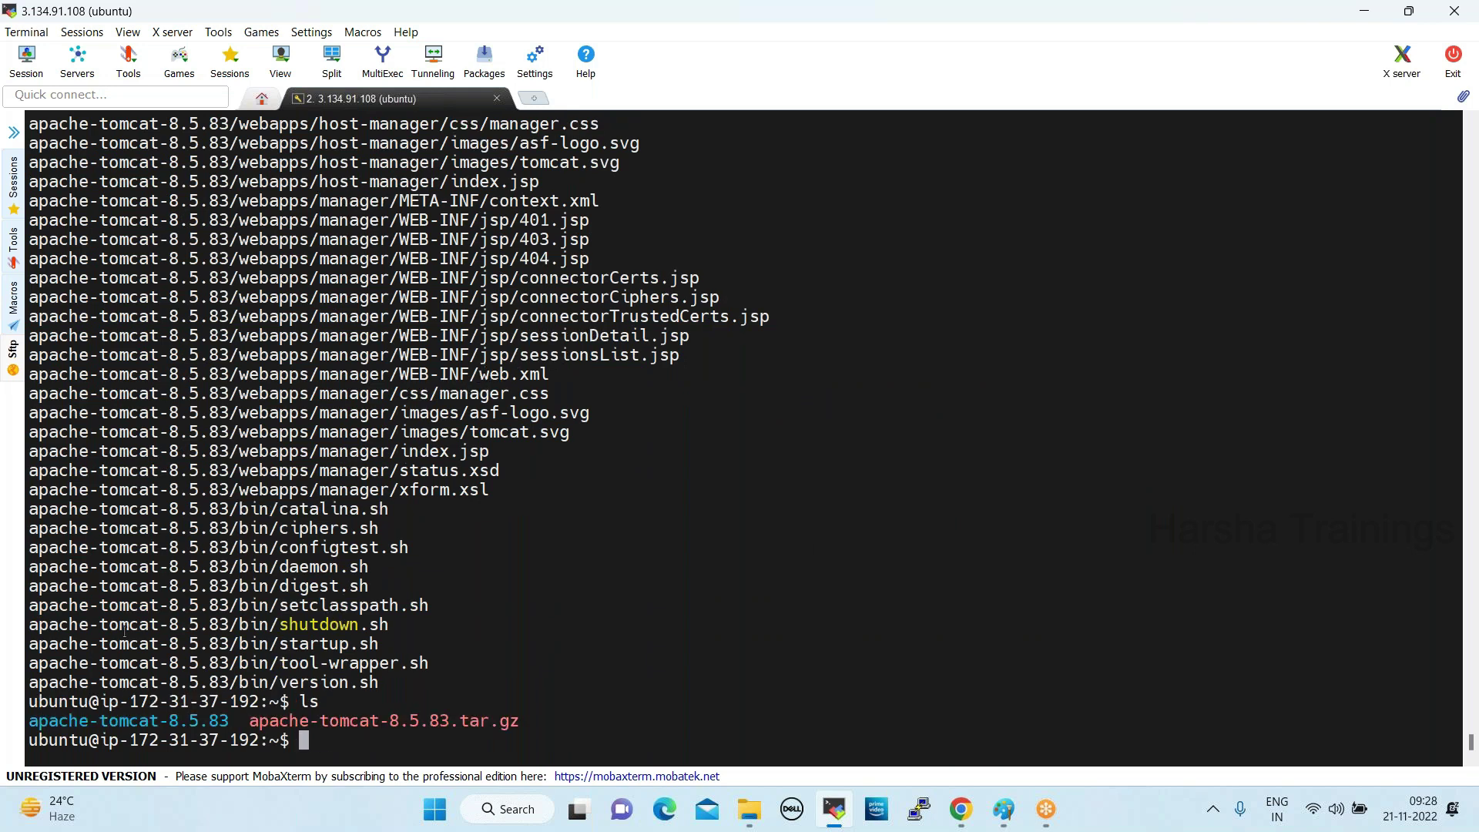
left_click_drag(29, 724, 366, 726)
left_click(668, 714)
Change into the apache-tomcat-8.5.83 directory with cd and list its contents with ls
type("cd apa")
key("Tab")
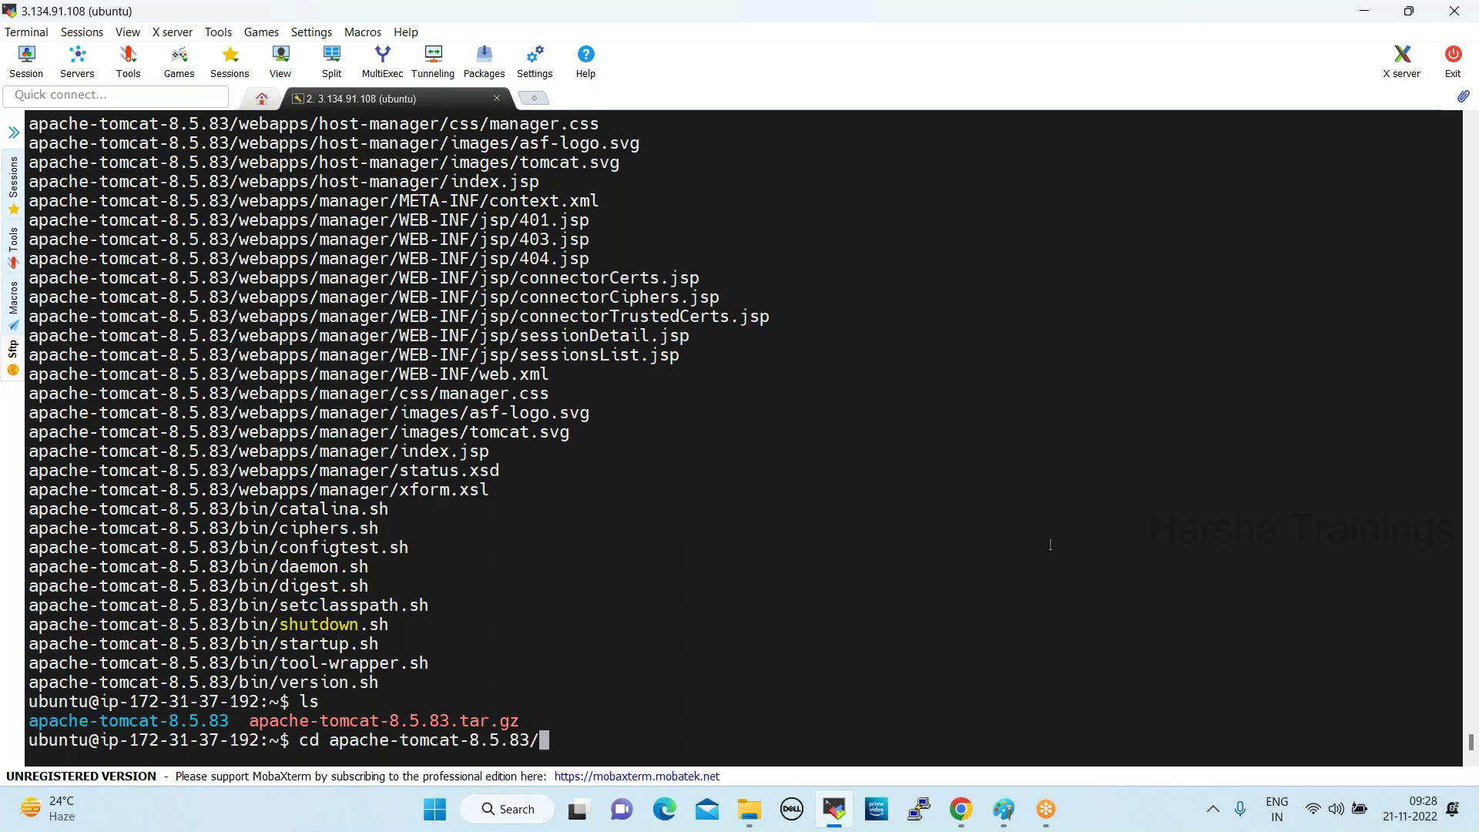
key("Return")
type("ls")
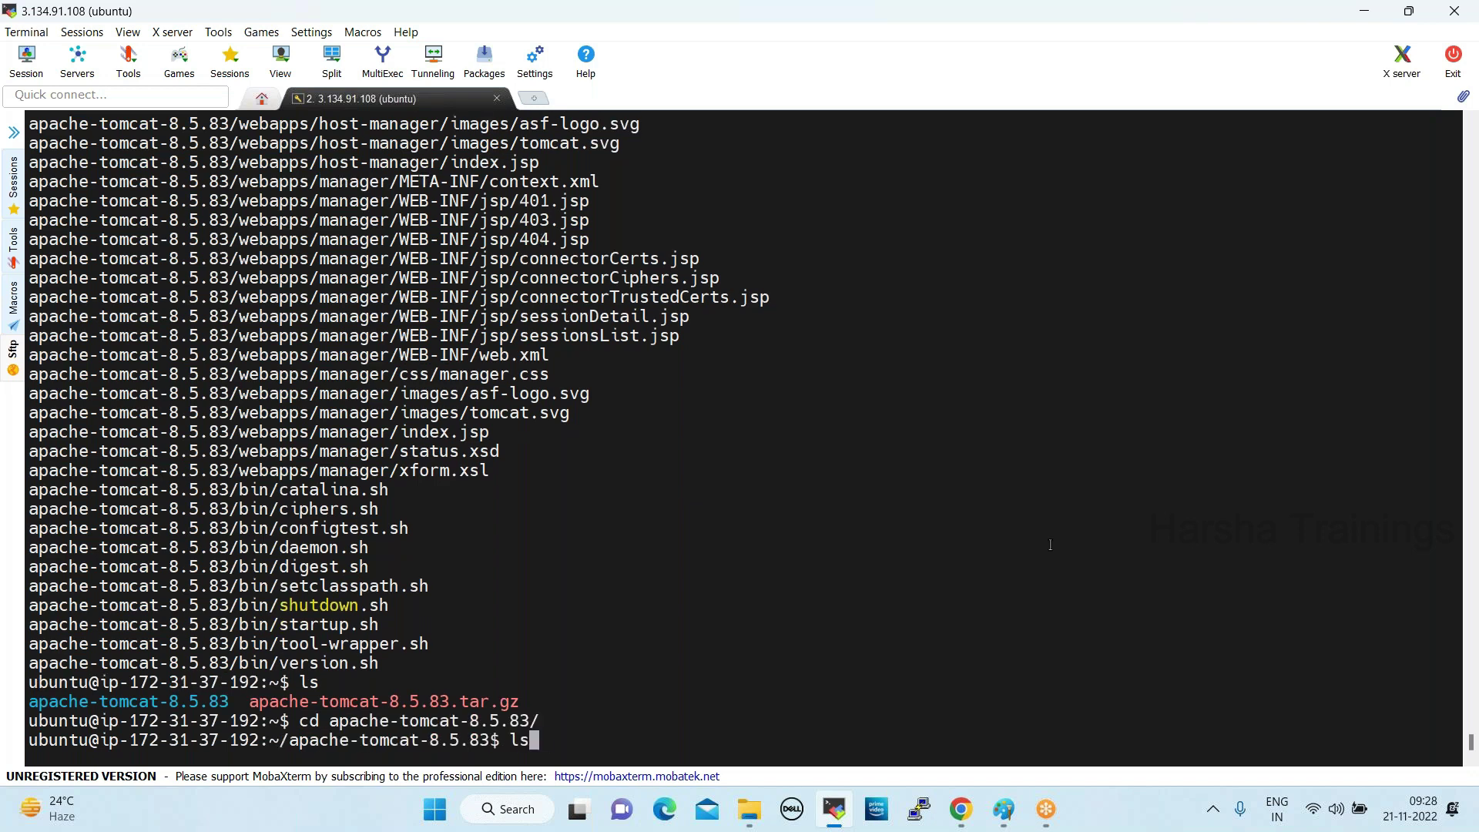
key("Return")
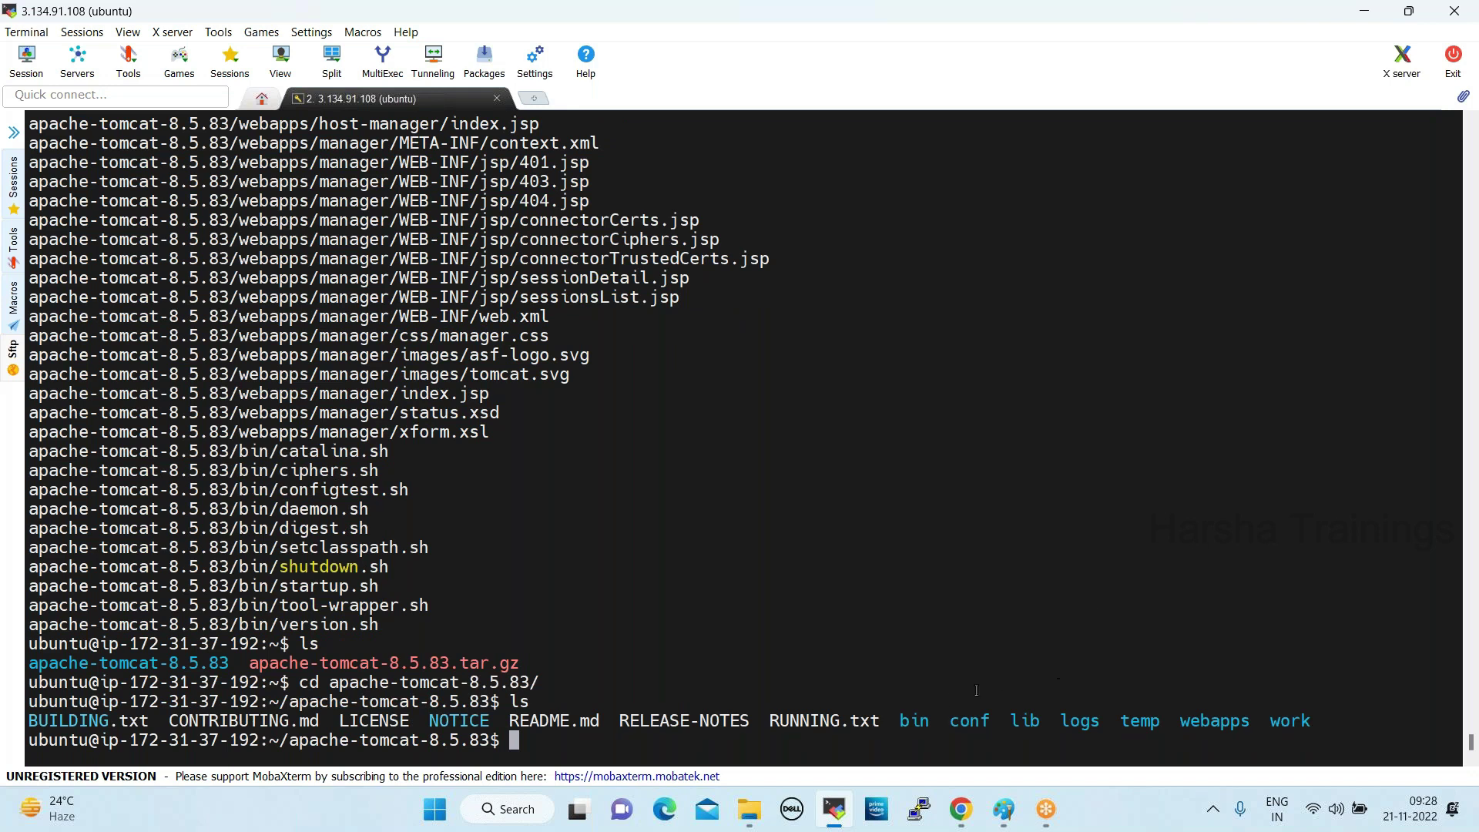
Point out the bin folder in the listing, change into it with cd bin and list its files with ls
left_click_drag(903, 721, 926, 720)
left_click(624, 740)
type("cd bin")
key("Return")
type("ls")
key("Return")
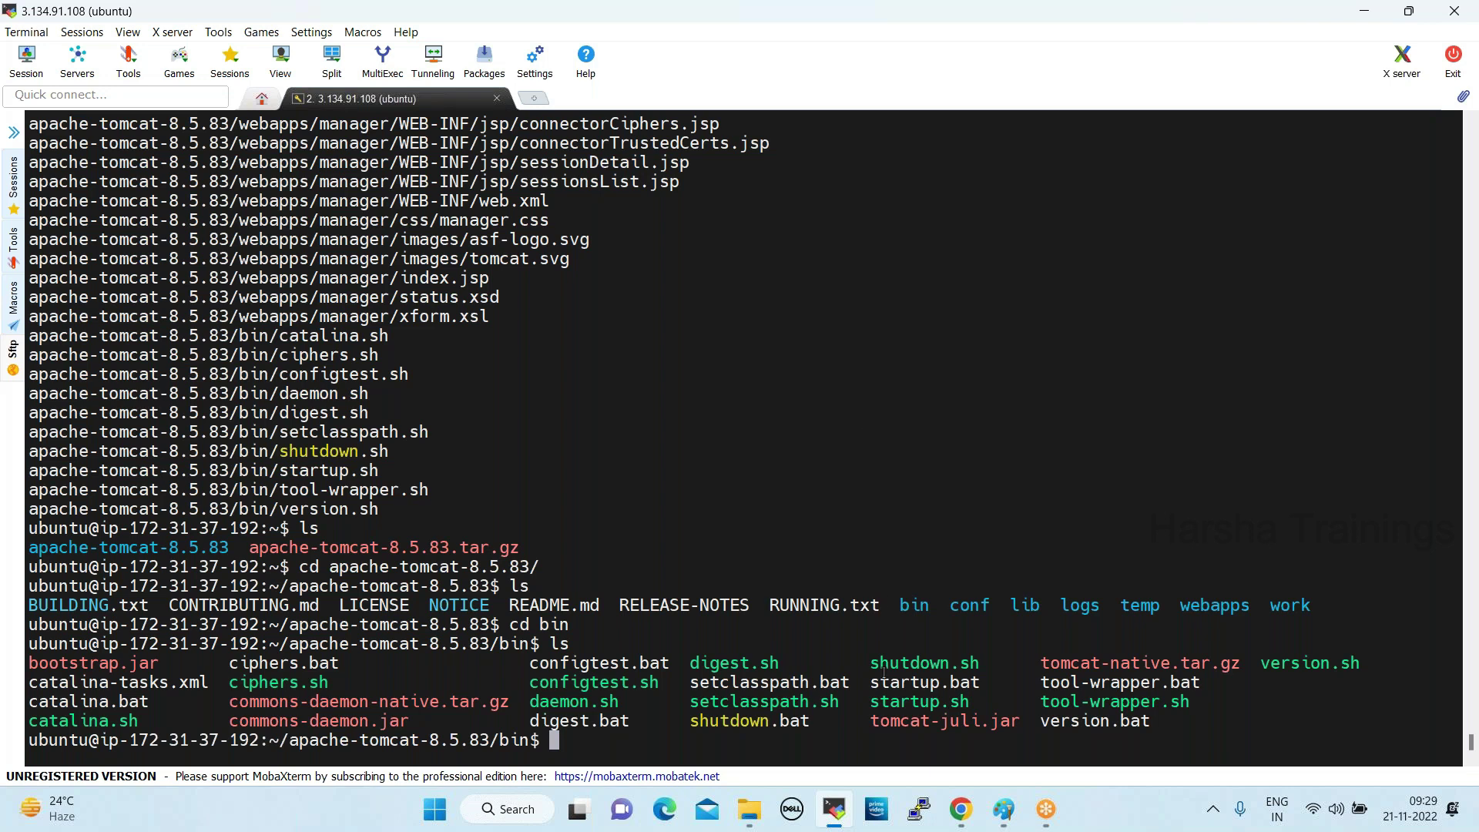
Point out the shutdown.sh and startup.sh scripts in the bin directory listing
left_click_drag(872, 664, 999, 664)
left_click_drag(873, 701, 977, 701)
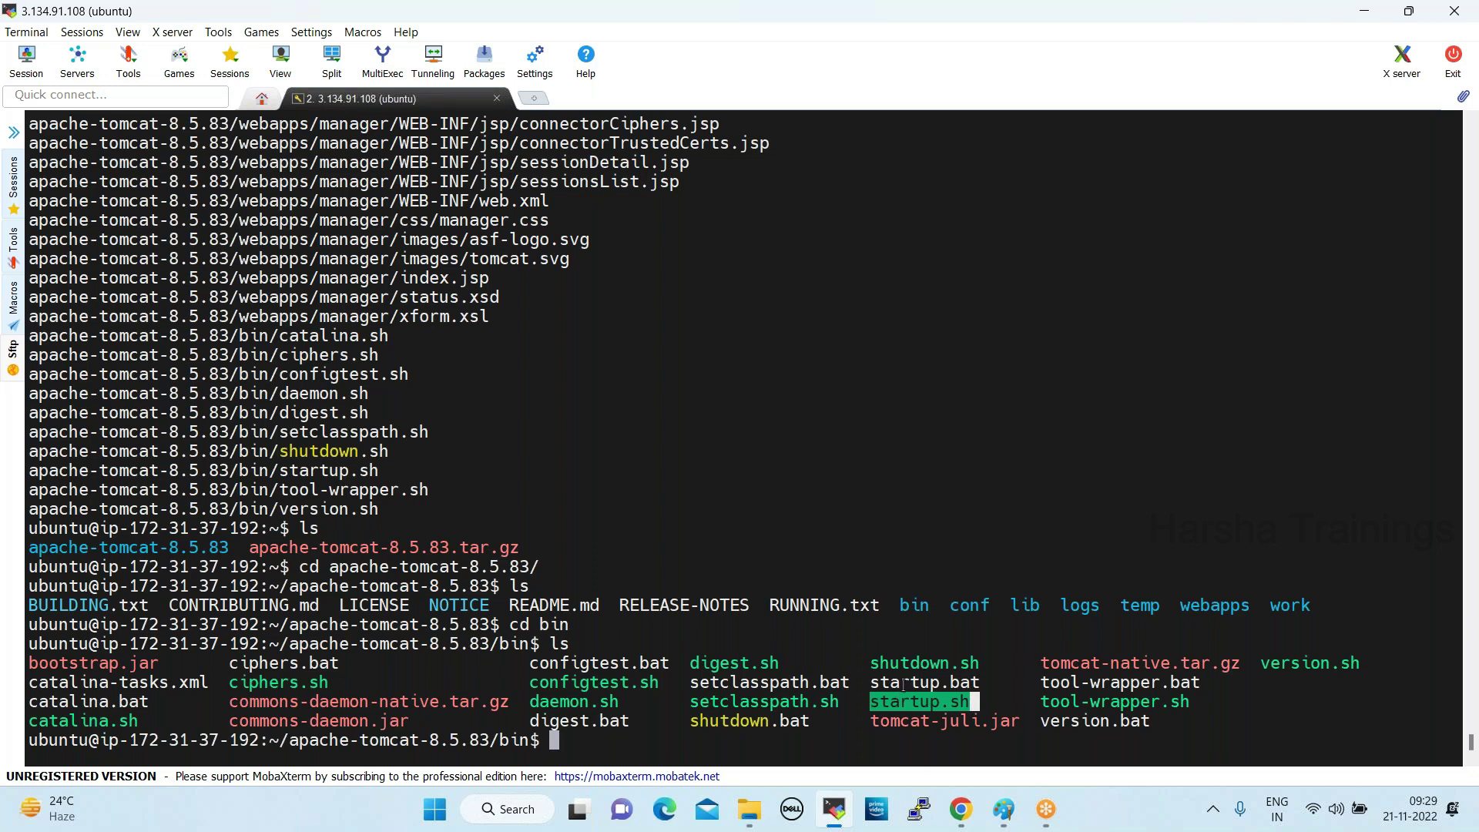
left_click(645, 749)
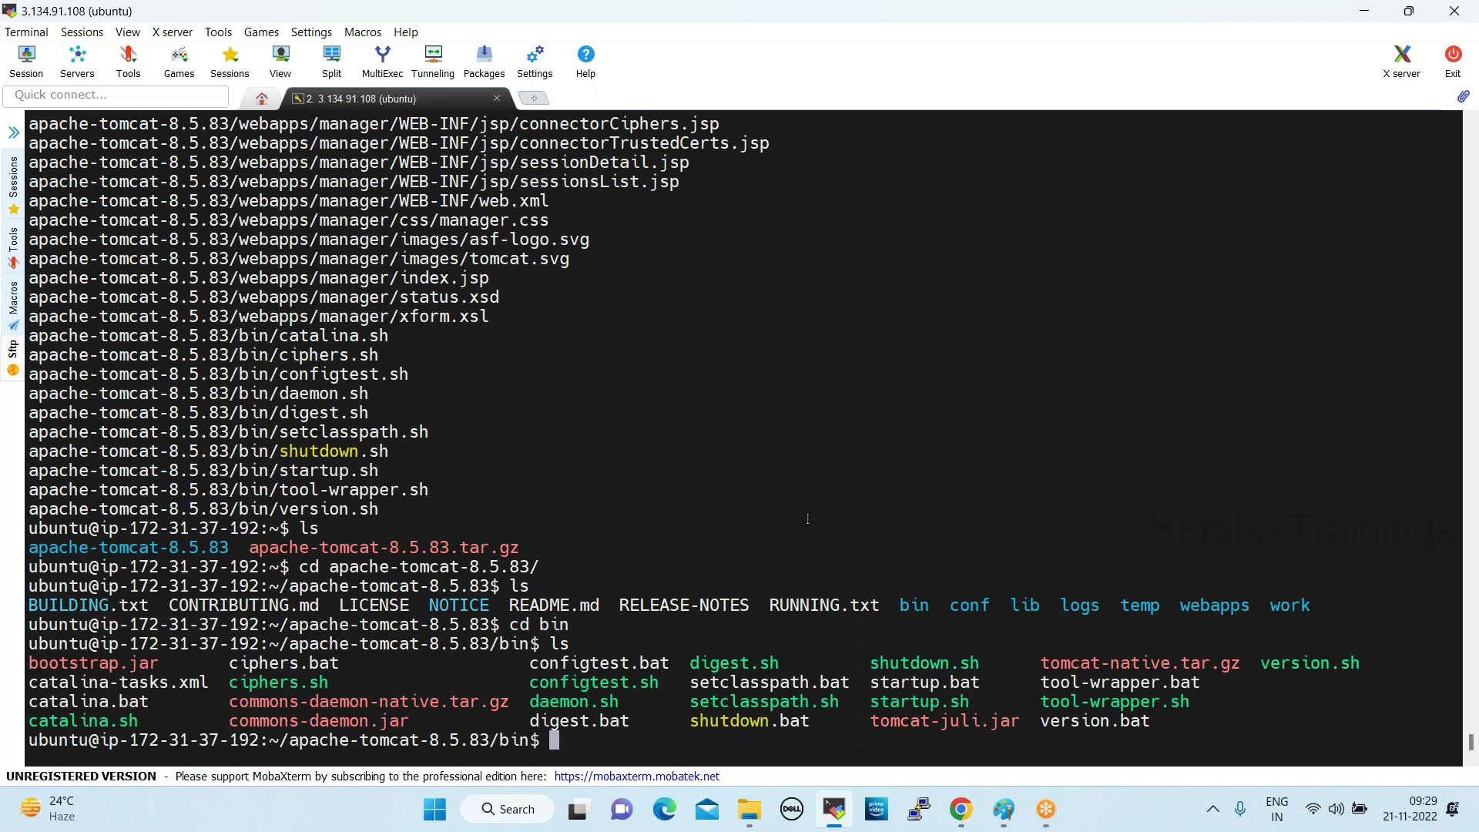
type("./sh")
key("Tab")
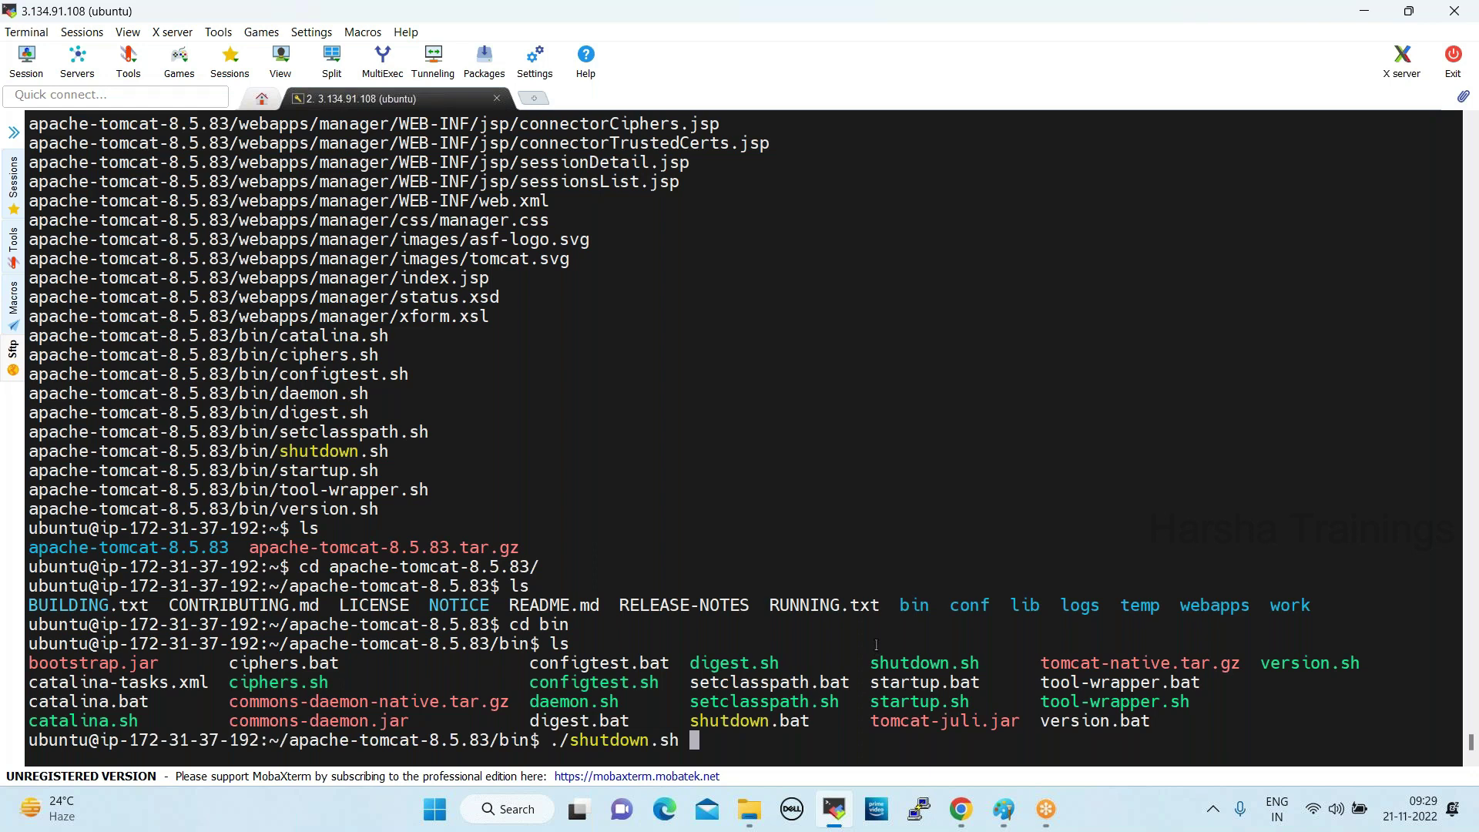
key("BackSpace")
key("BackSpace")
key("BackSpace")
key("BackSpace")
key("BackSpace")
key("BackSpace")
key("BackSpace")
key("BackSpace")
key("BackSpace")
key("BackSpace")
key("BackSpace")
key("BackSpace")
key("BackSpace")
key("BackSpace")
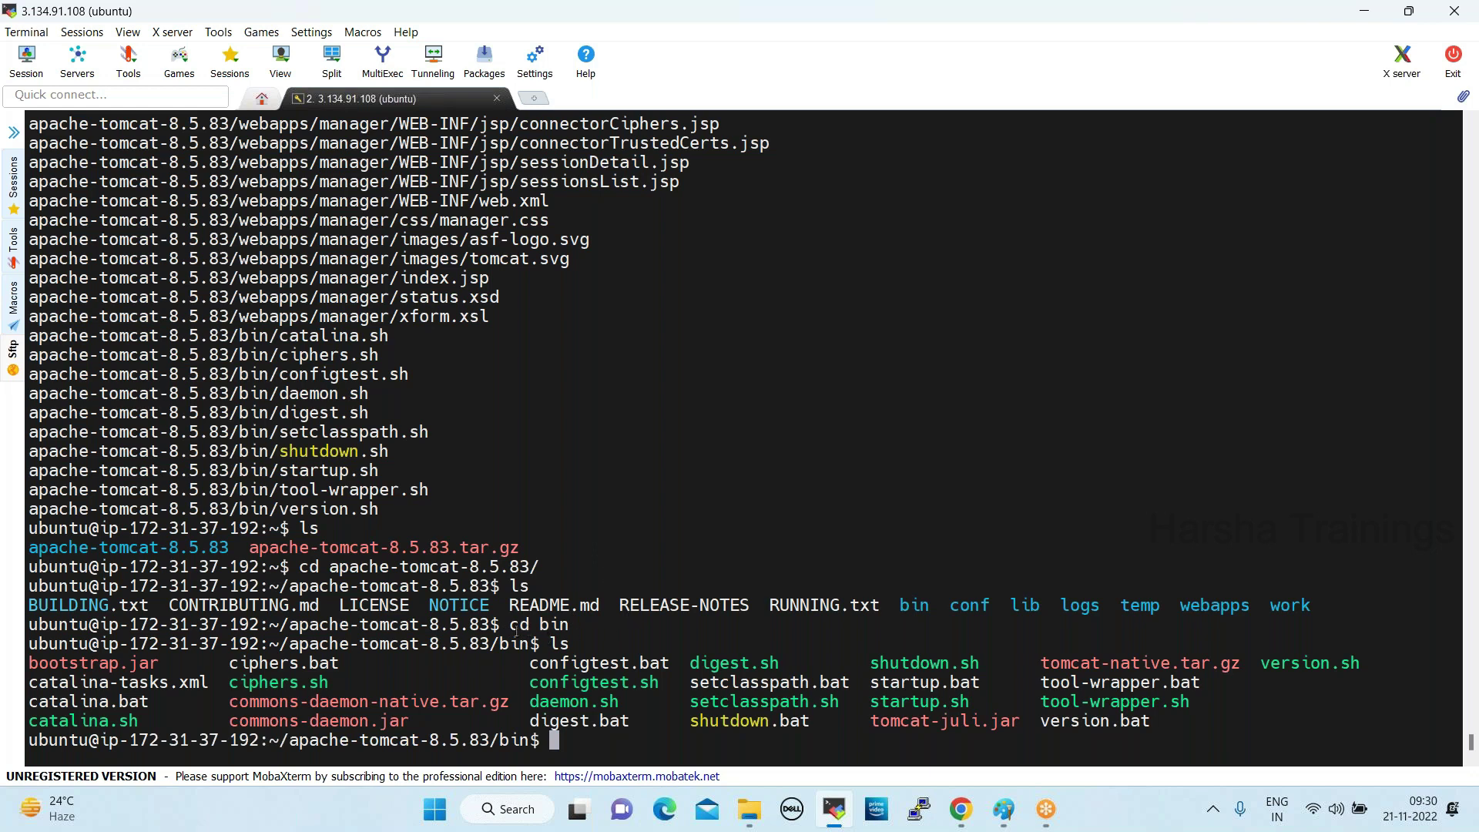
Point out the shutdown and startup scripts in the bin listing again, and run ./shutdown.sh
left_click_drag(510, 626, 572, 626)
left_click_drag(502, 741, 524, 741)
left_click(598, 749)
left_click_drag(874, 664, 980, 664)
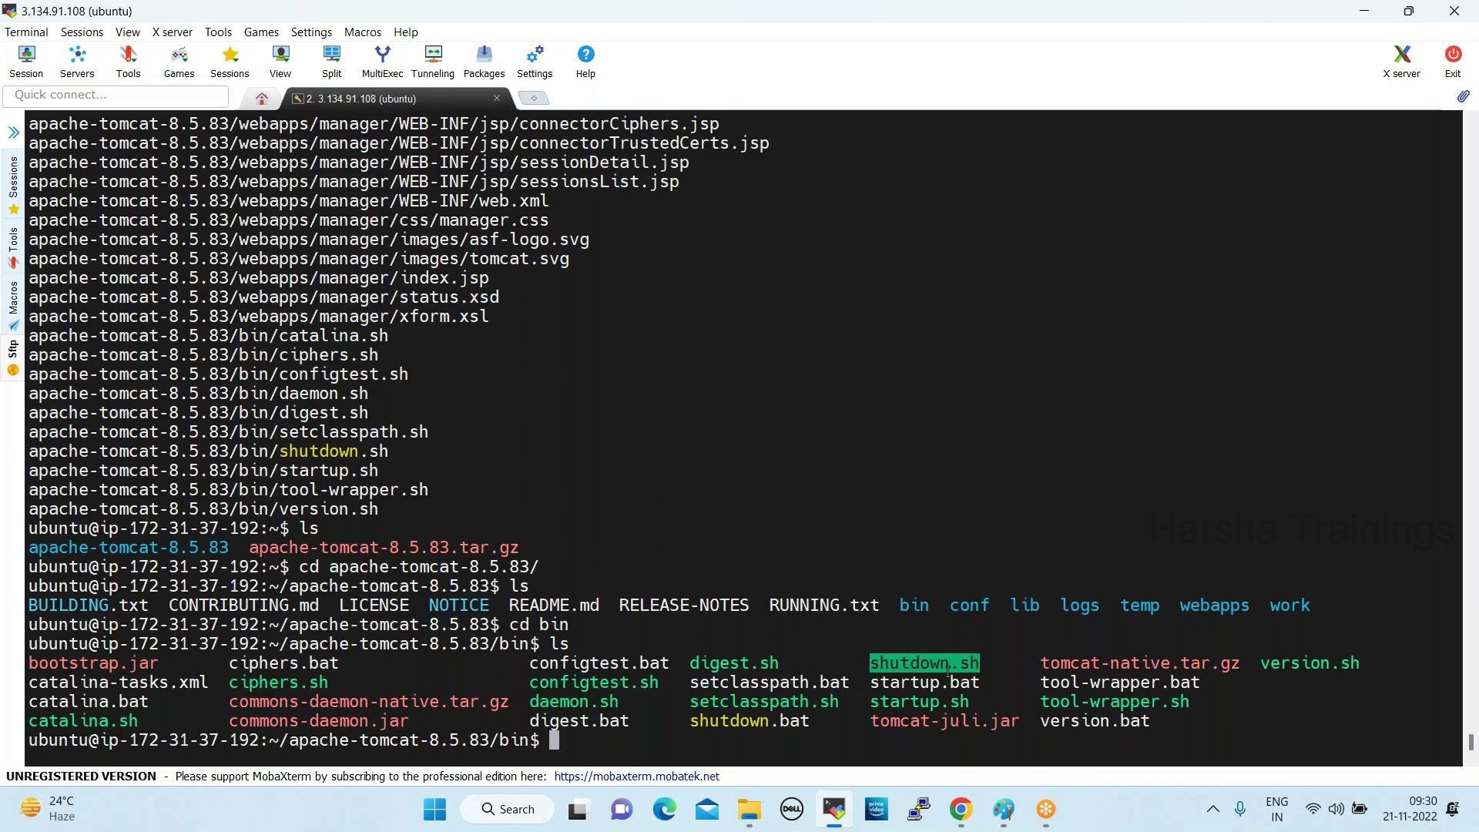
left_click_drag(873, 701, 966, 703)
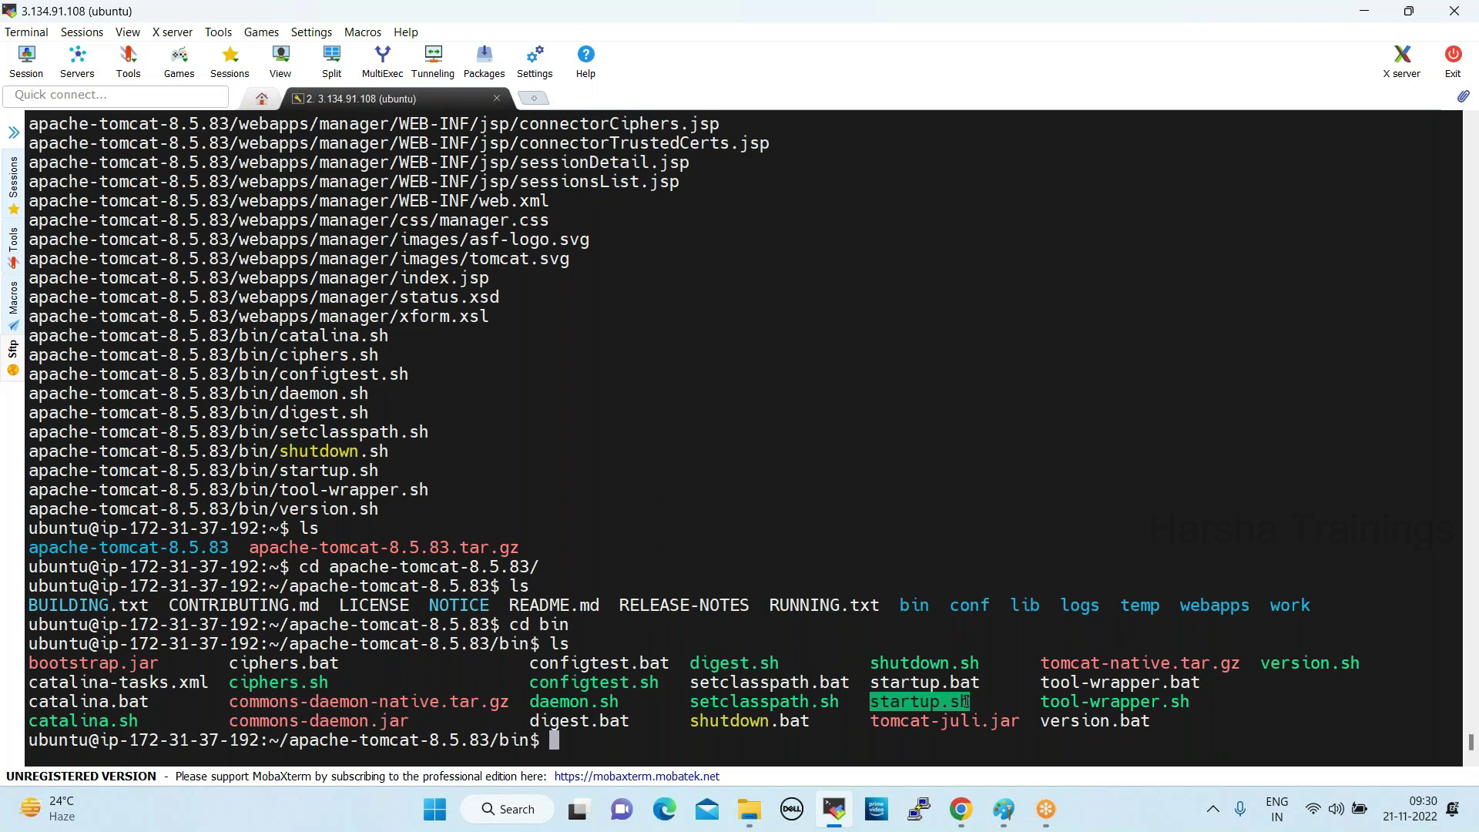
left_click(638, 745)
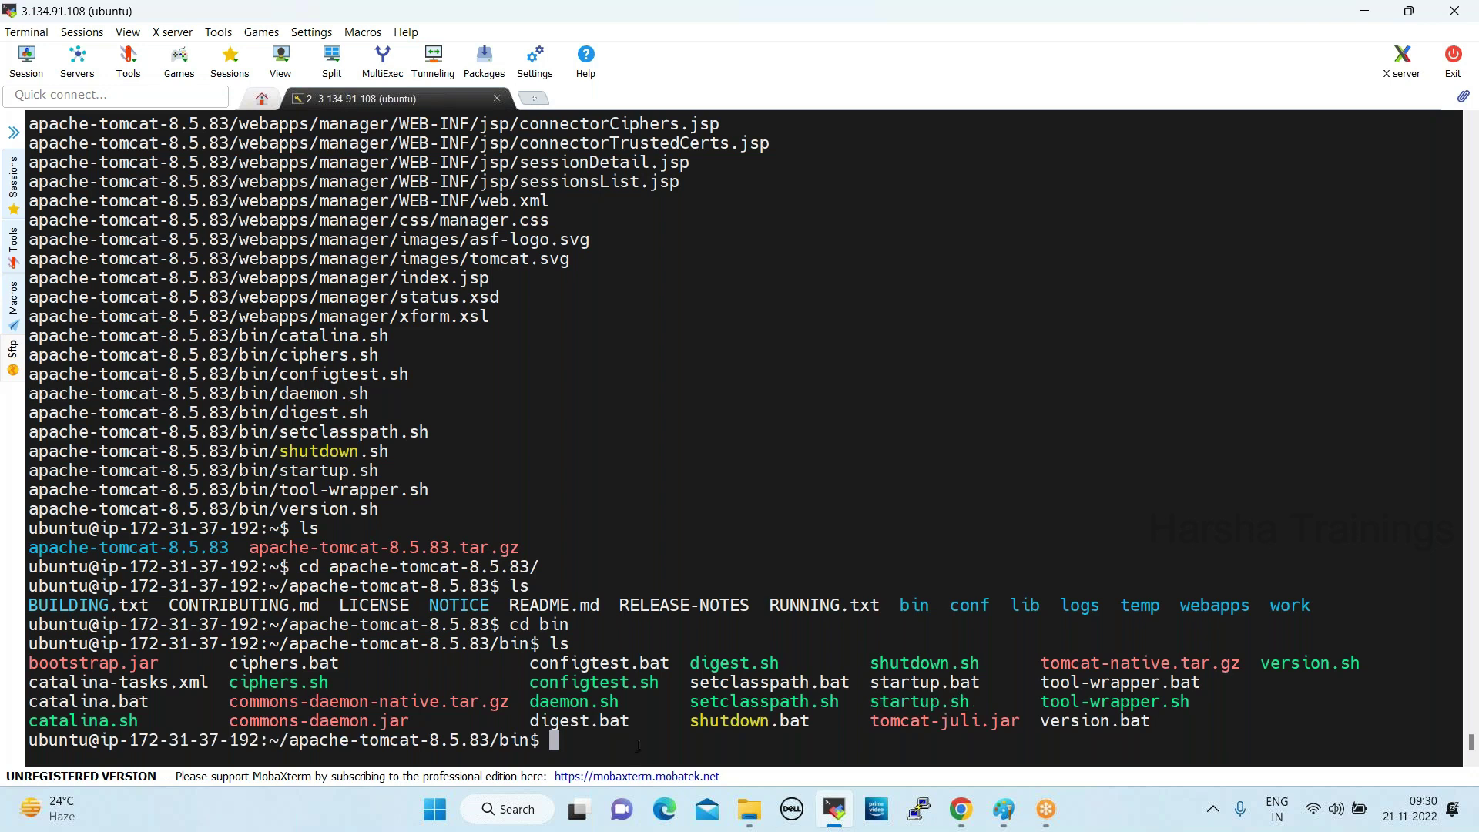
type("./sh")
key("Tab")
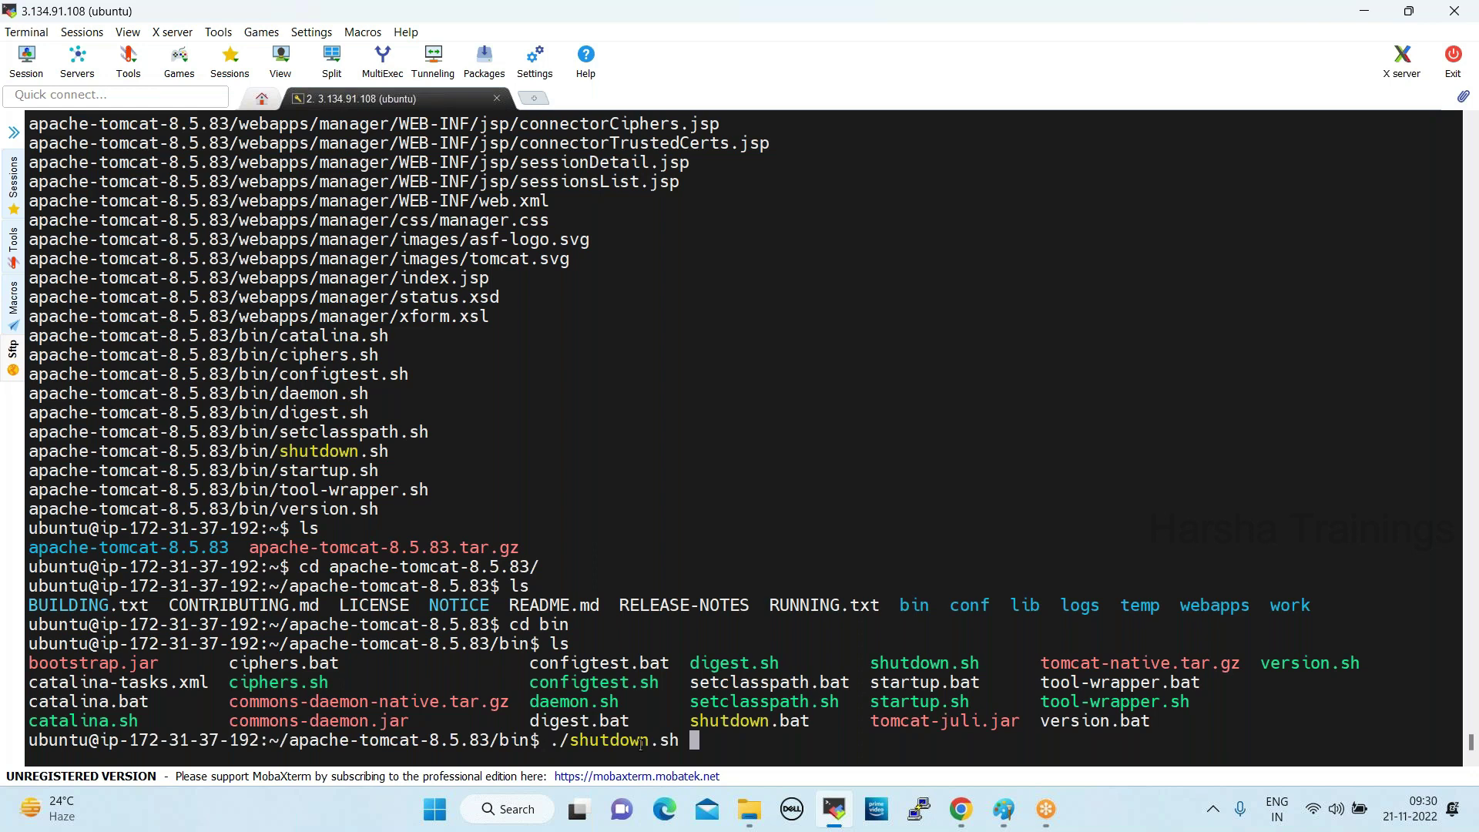
key("Return")
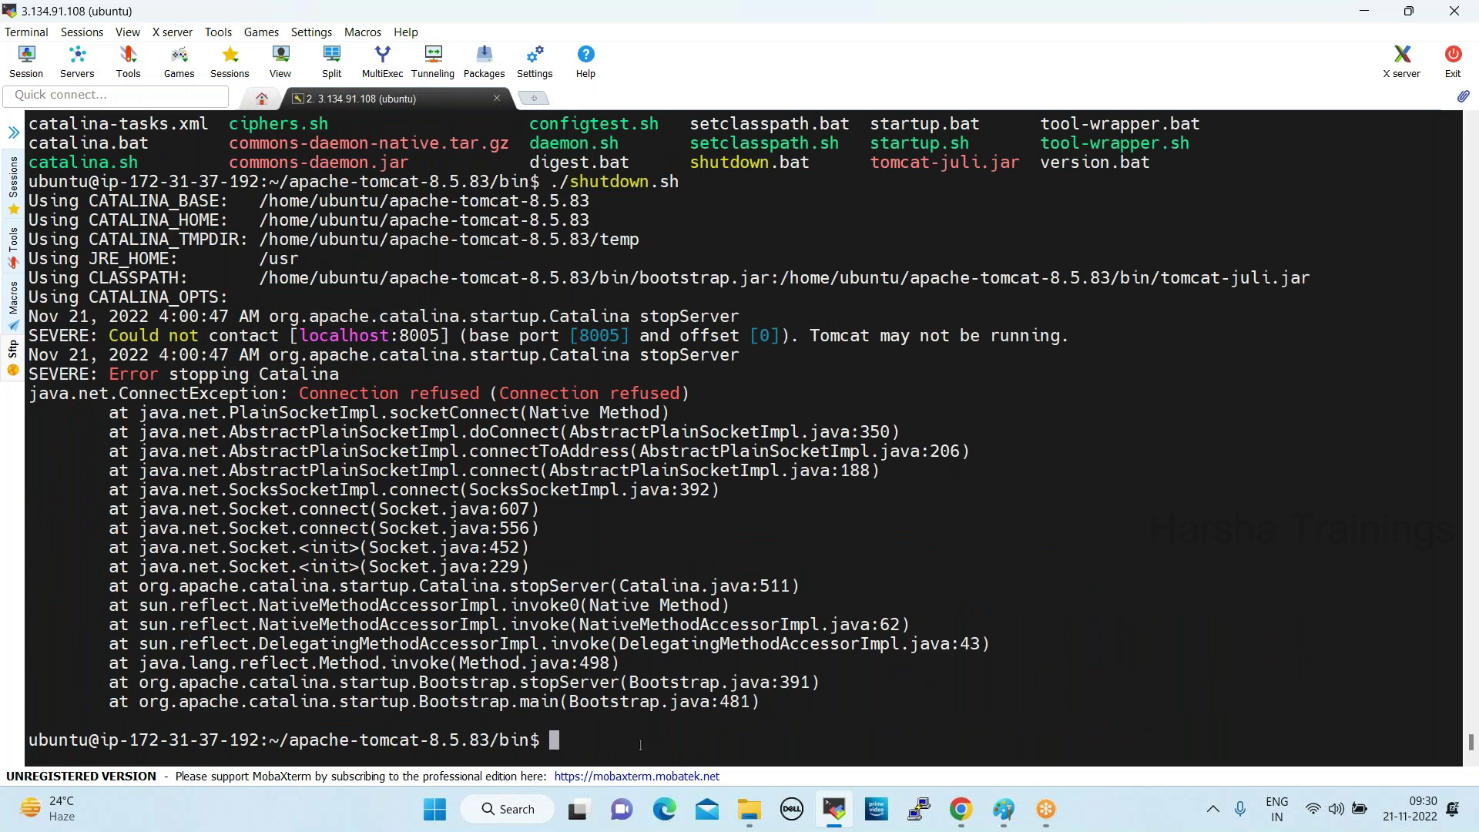
Start Tomcat by running ./startup.sh and highlight the final status line of its output
type("./st")
key("Tab")
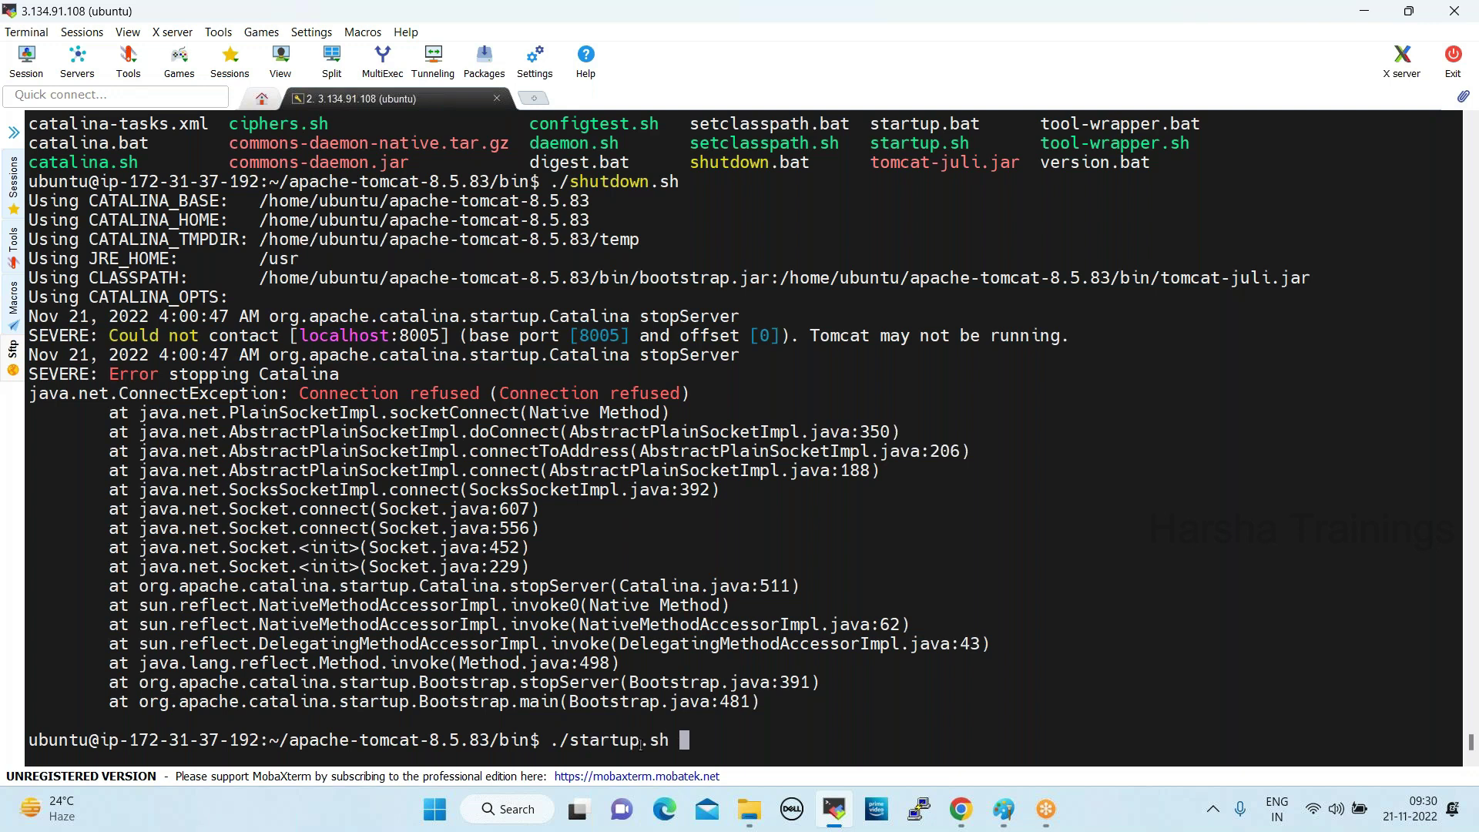
key("Return")
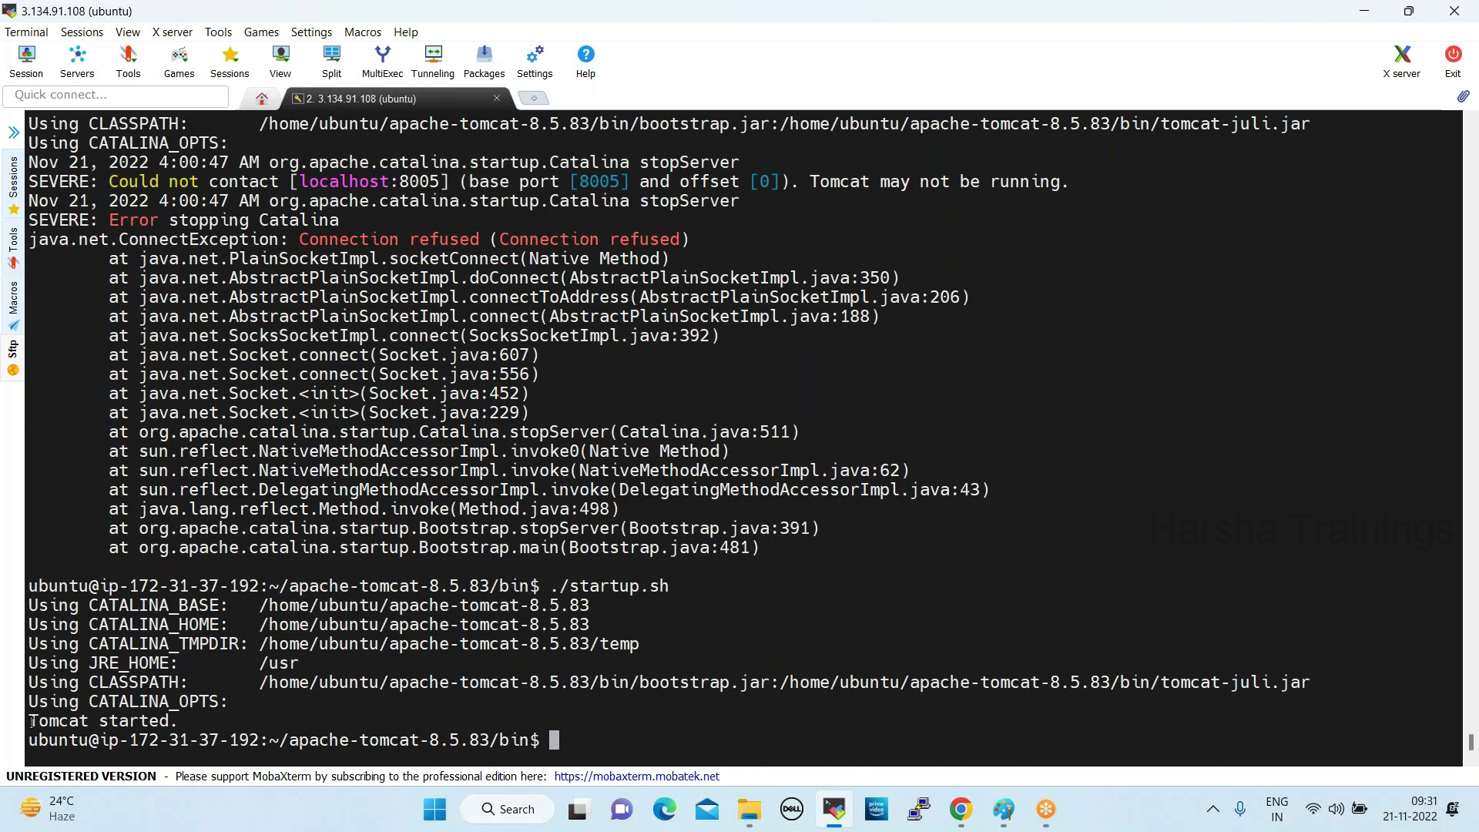
left_click_drag(31, 722, 178, 722)
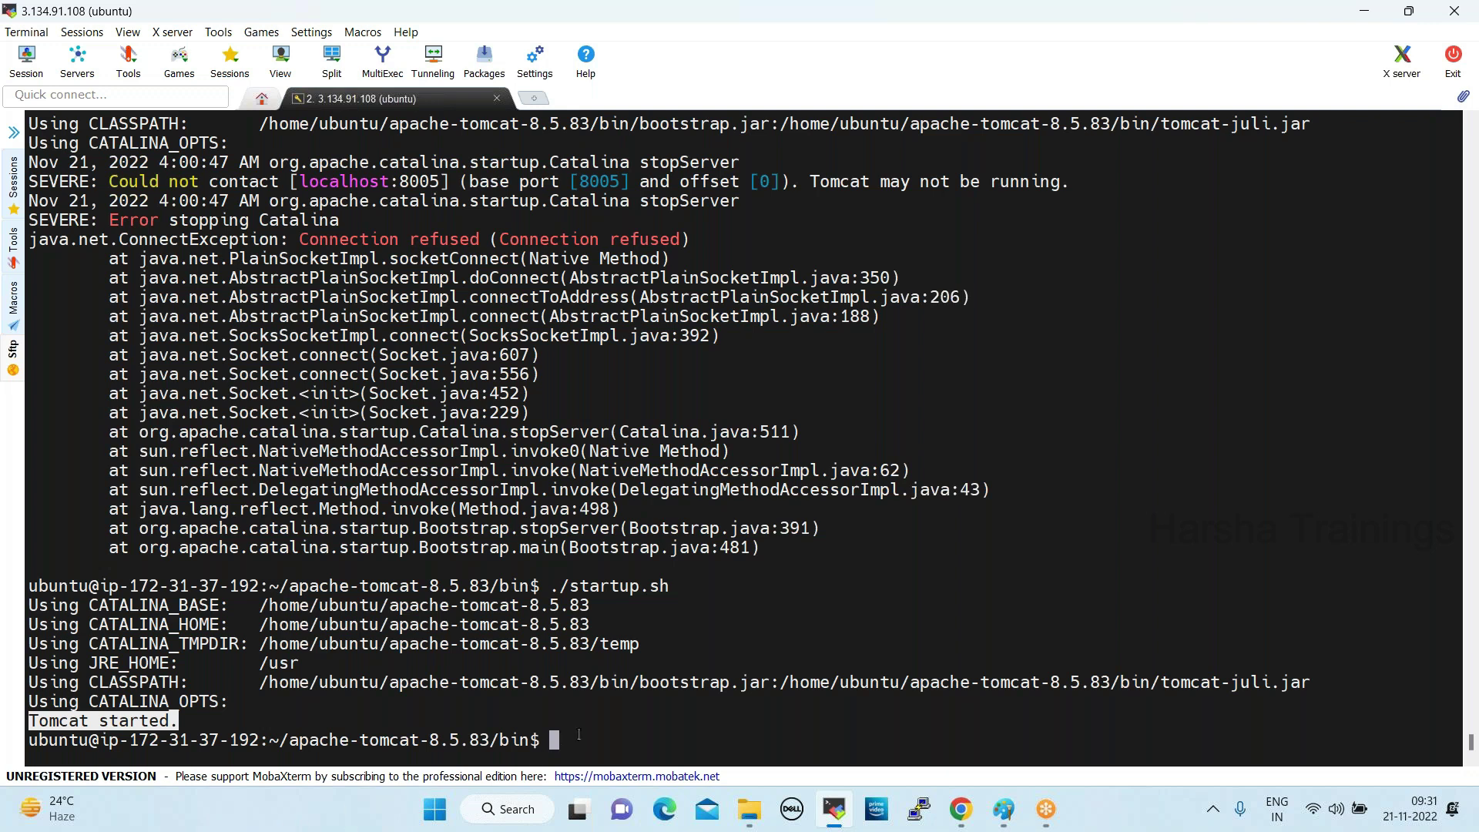
Test the server's internet connectivity by pinging google.com
left_click(578, 735)
type("ping")
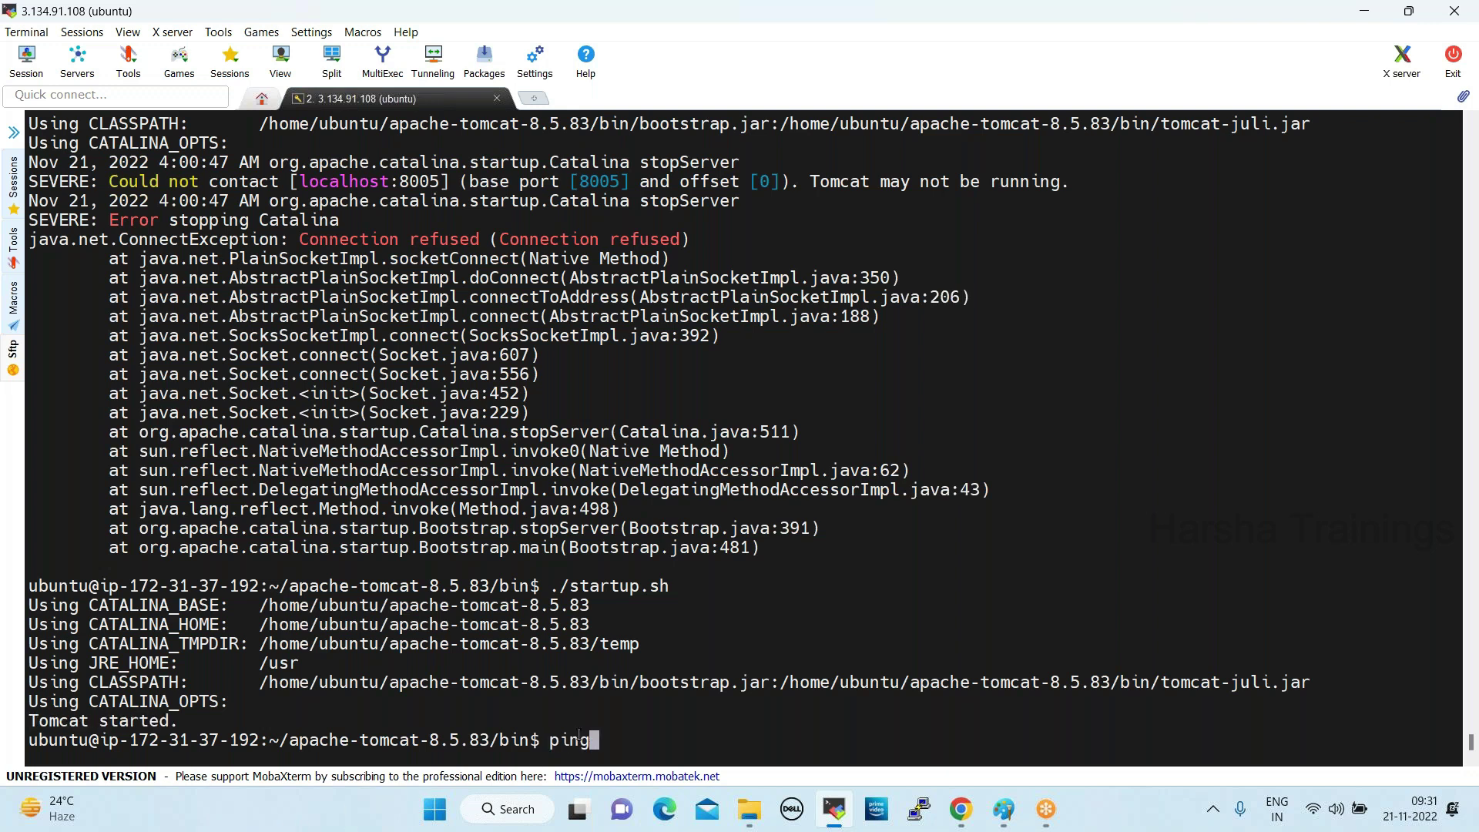
type(" google.com")
key("Return")
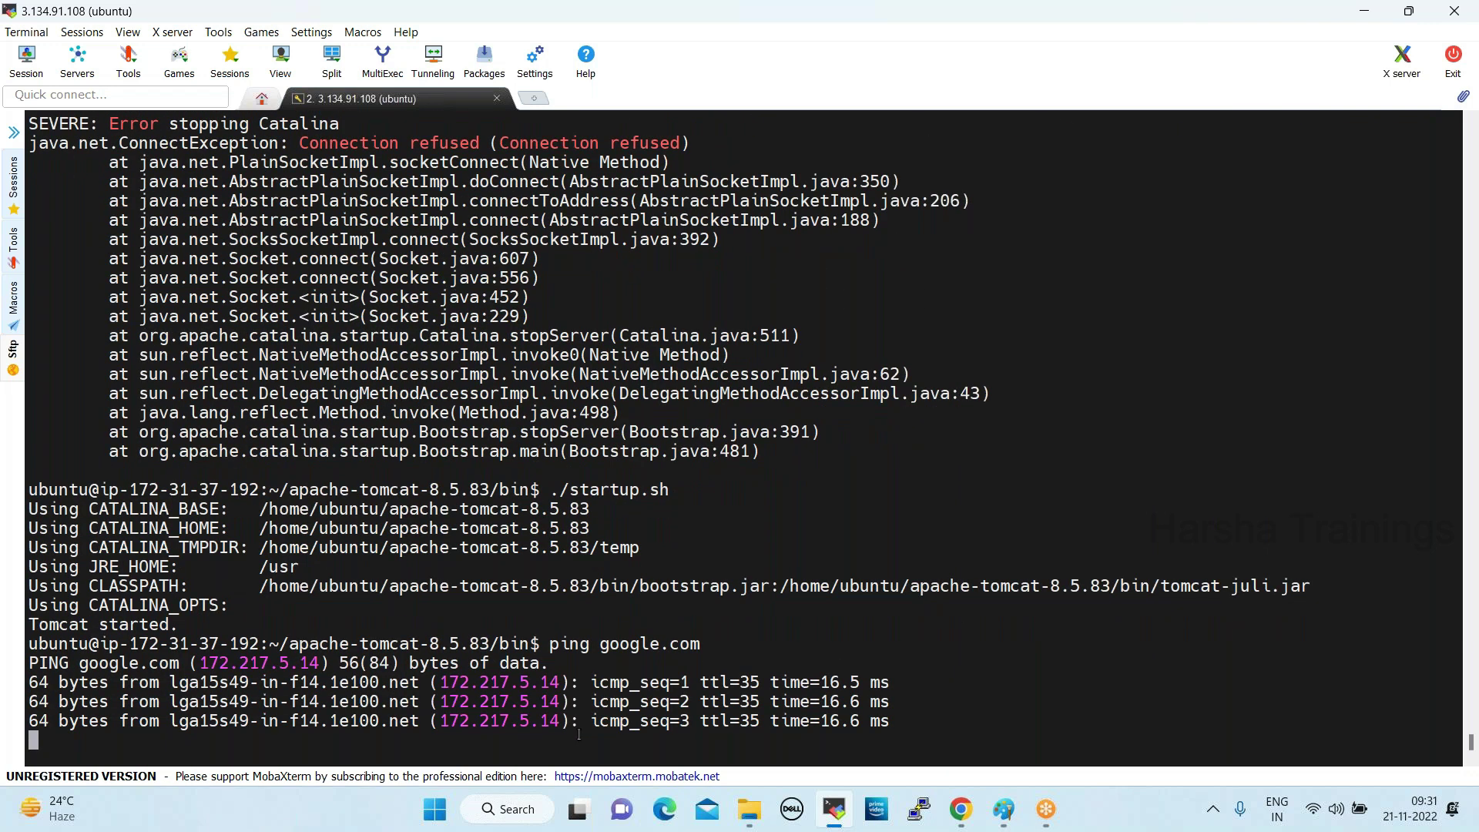
Switch to Chrome and copy the Dev-Server's public IPv4 address from the EC2 instance details
left_click(1364, 12)
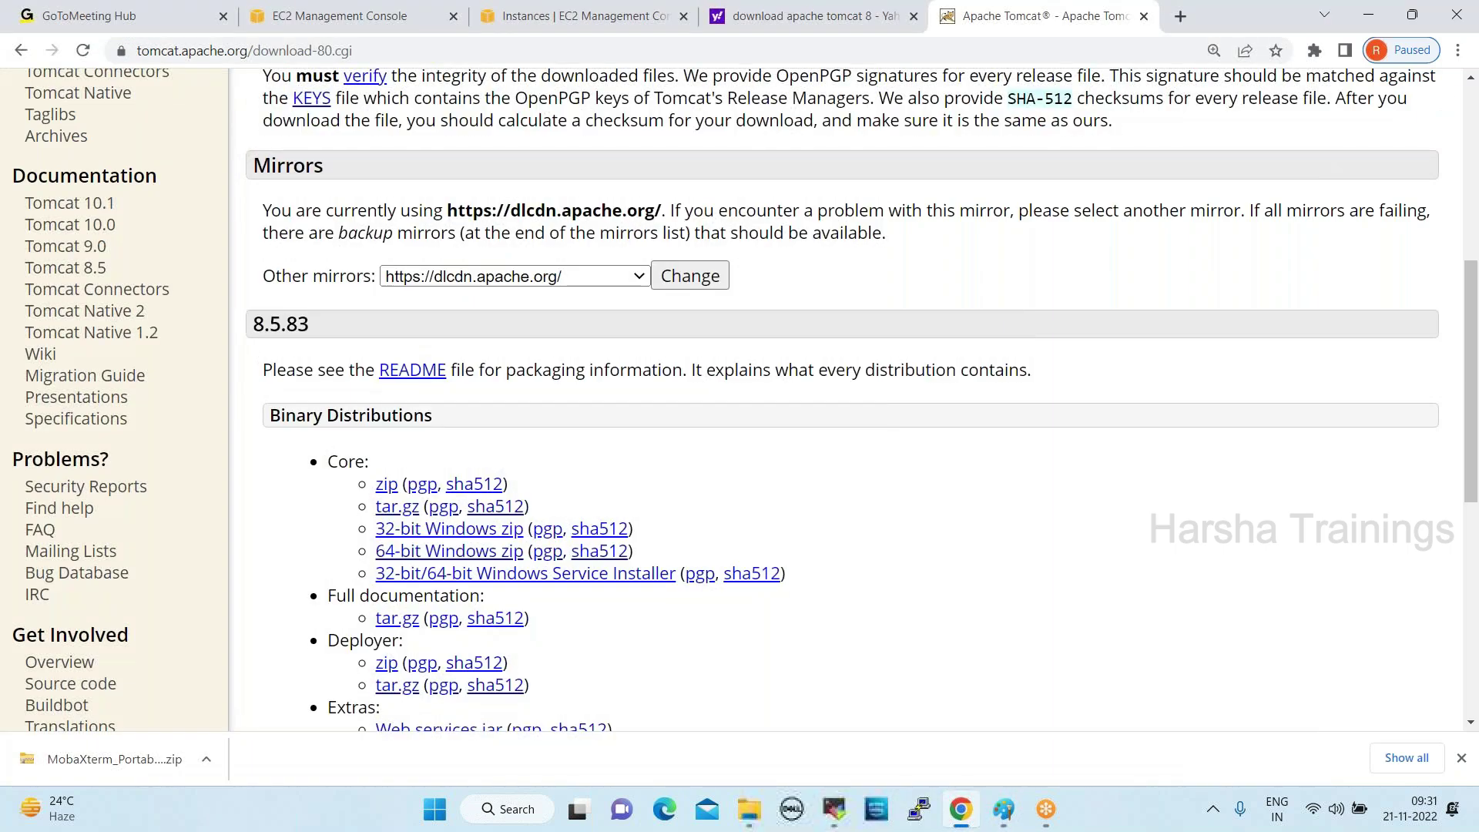
left_click(583, 15)
left_click(659, 547)
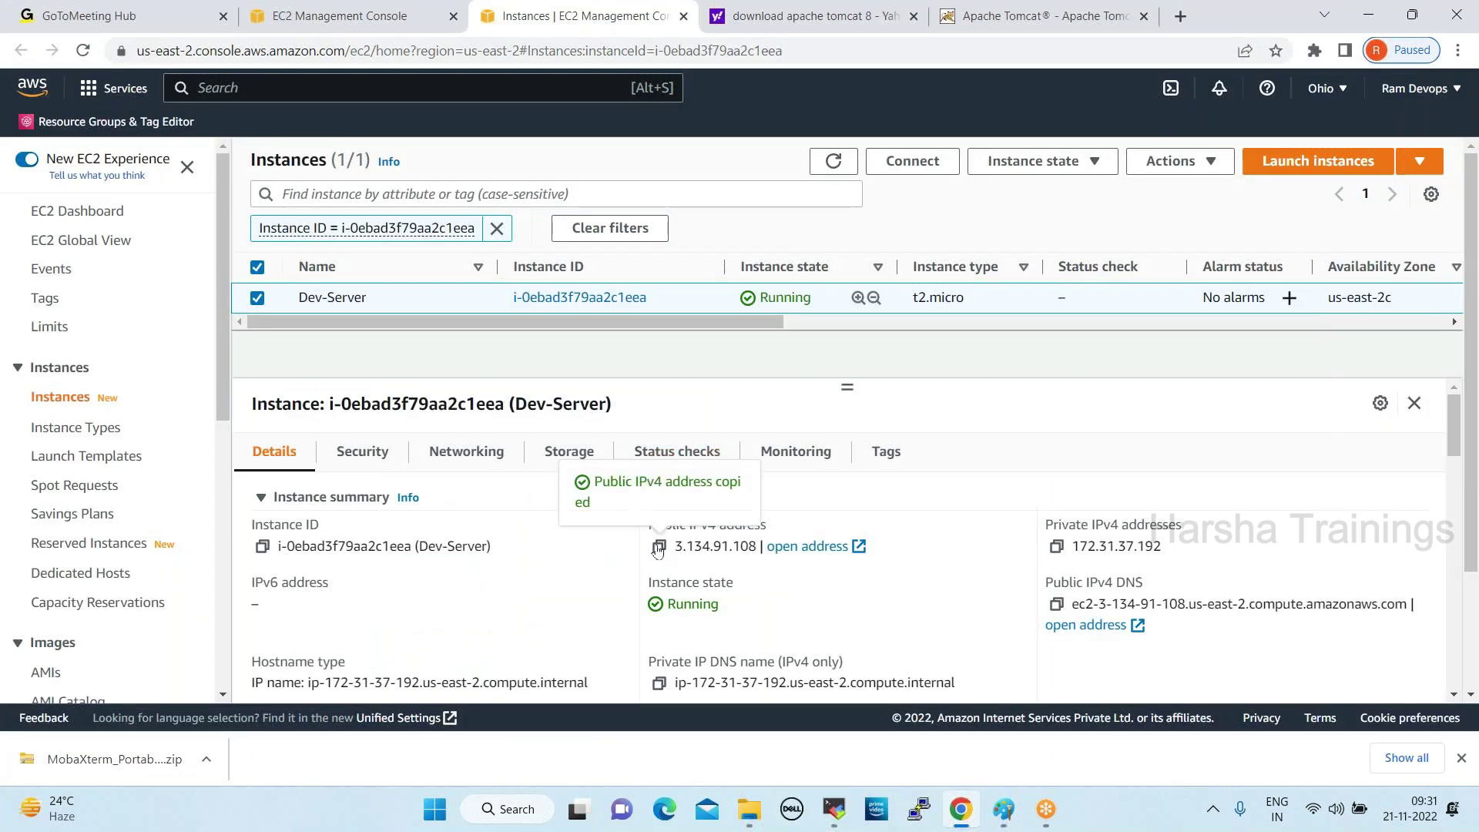
Try to open the Tomcat page at 3.134.91.108:8080 in a new browser tab, then reload it
left_click(1181, 16)
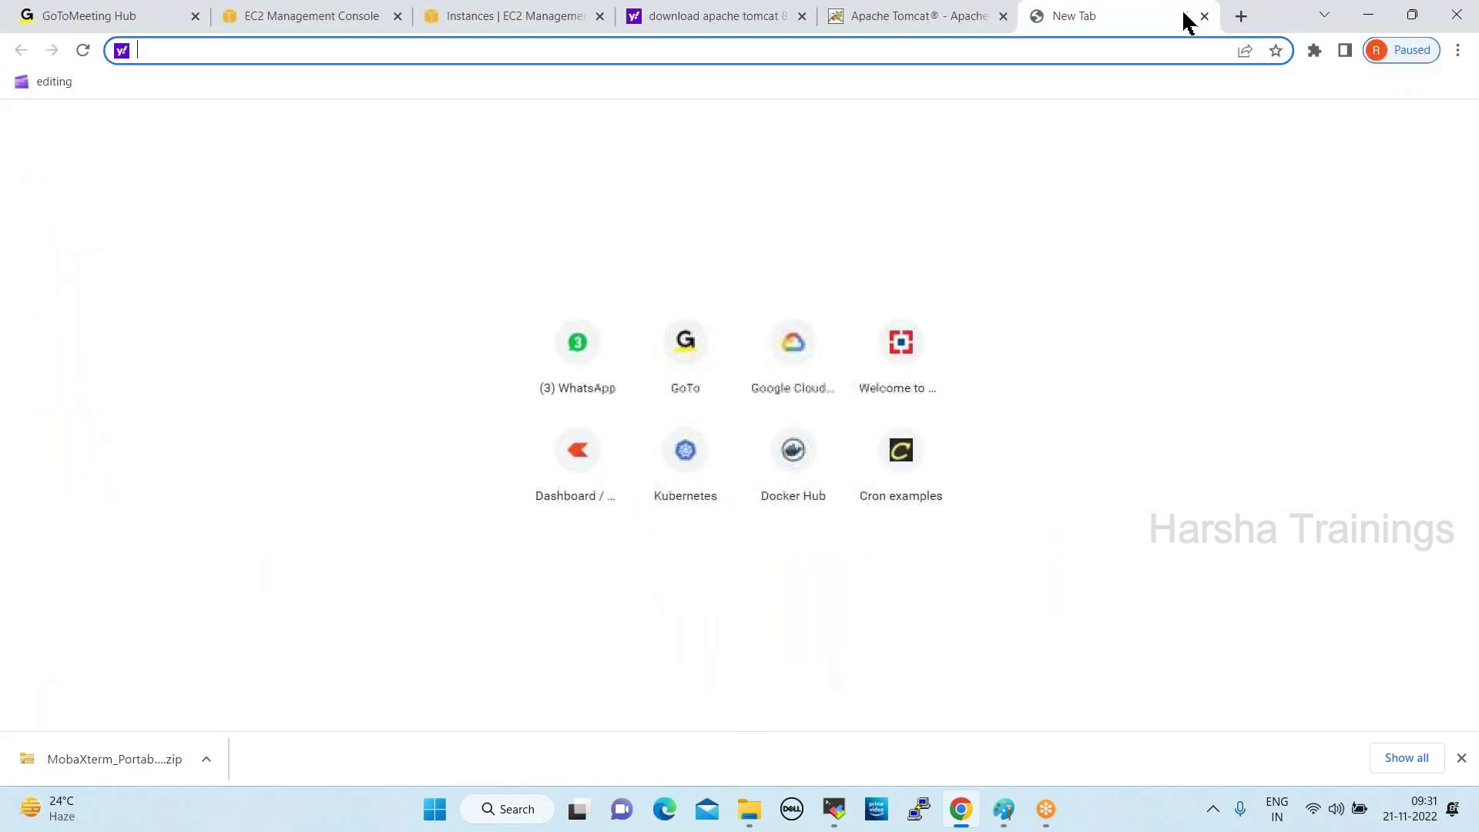
key("ctrl+v")
type(":8080")
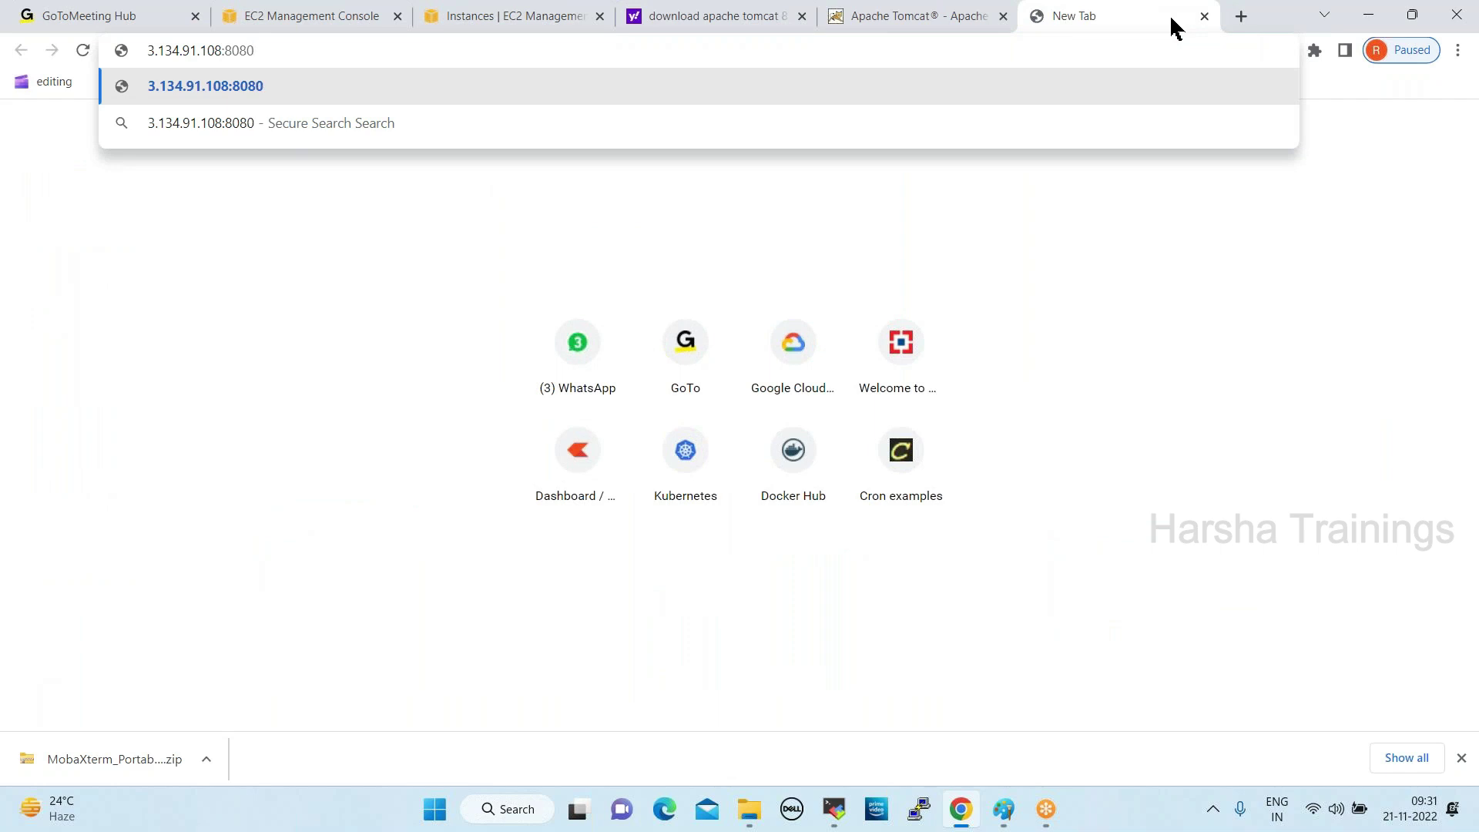
key("Return")
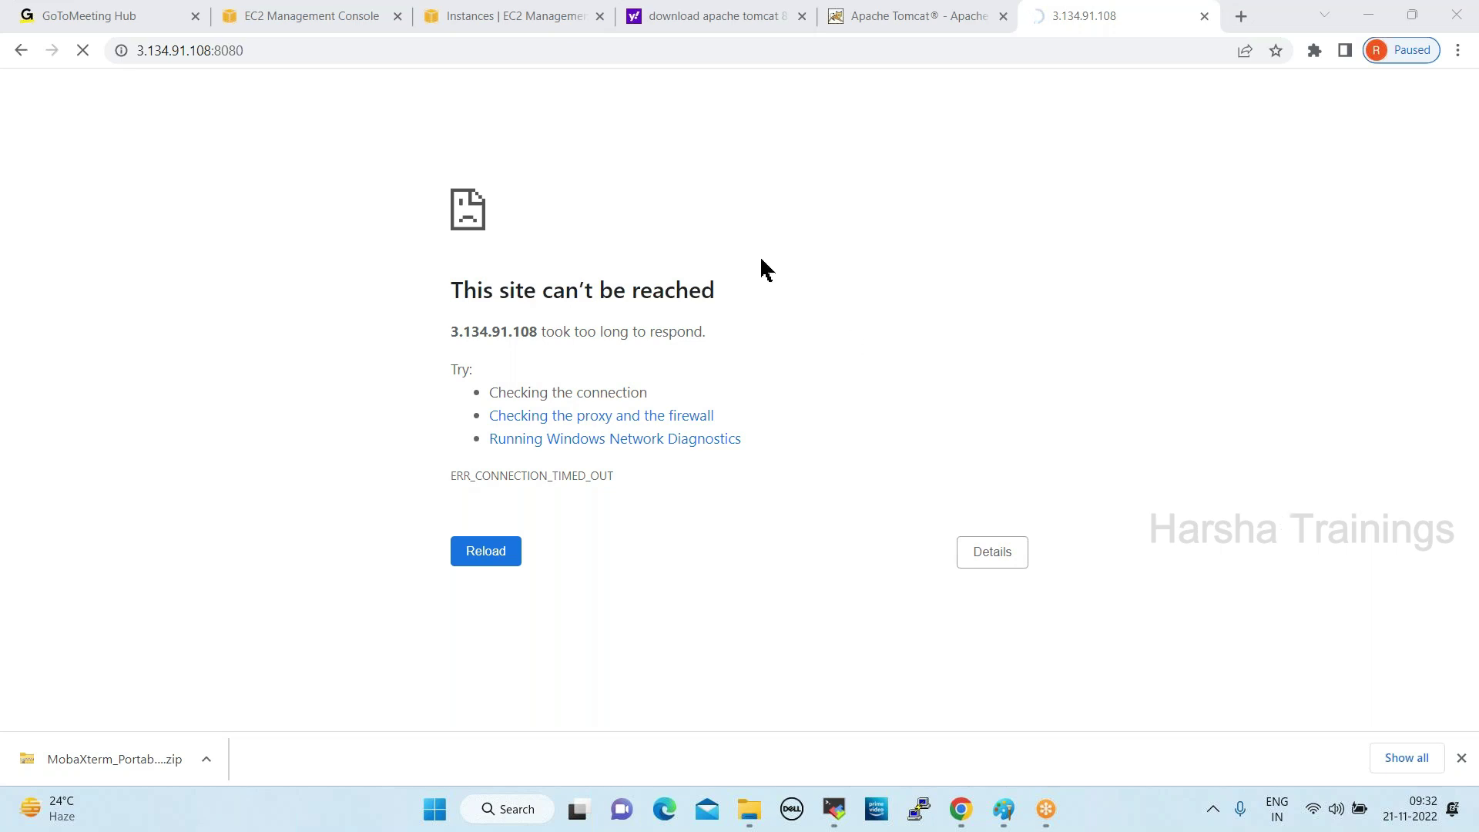
left_click_drag(214, 50, 251, 50)
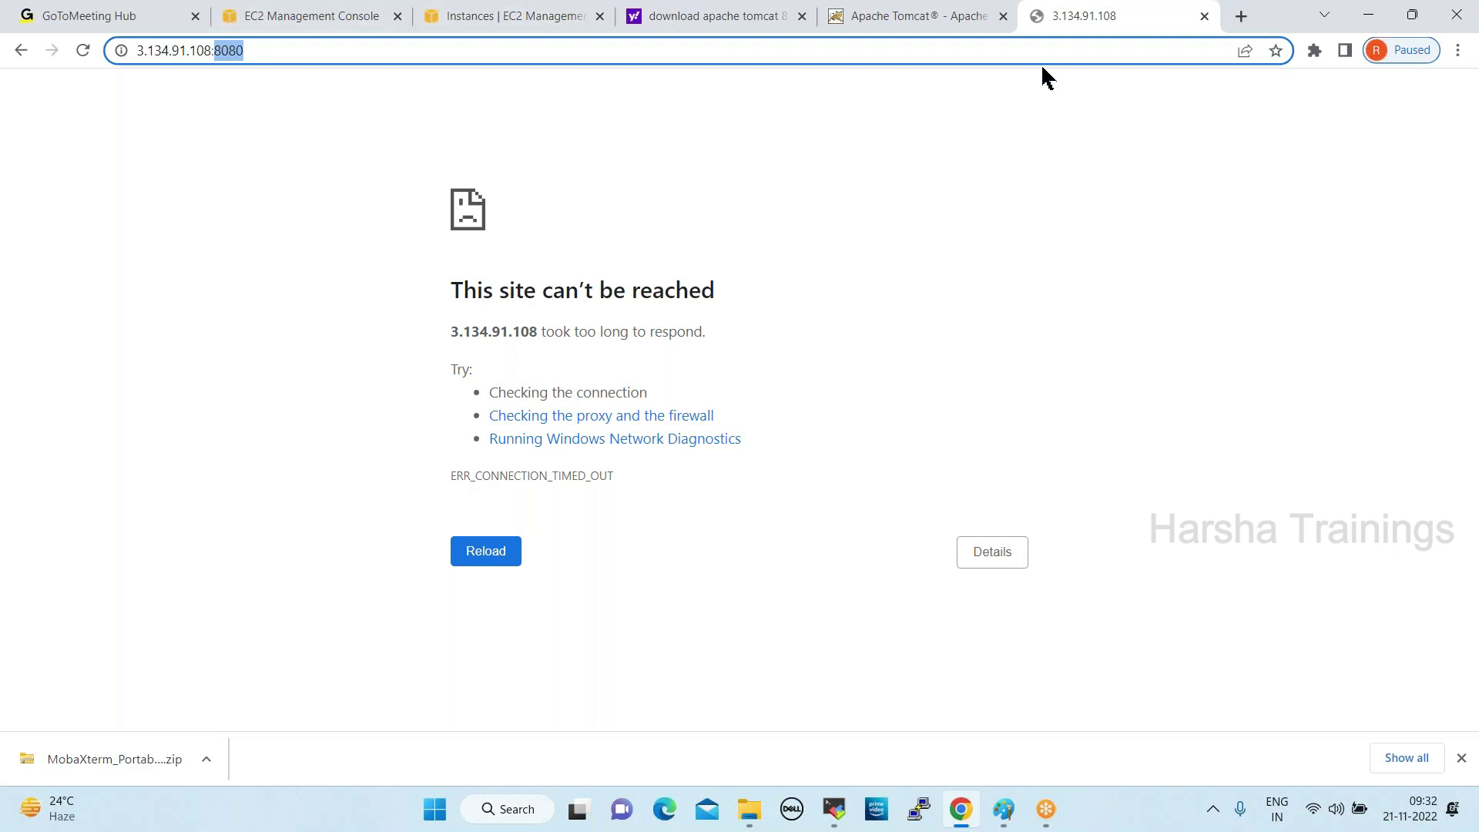
key("Return")
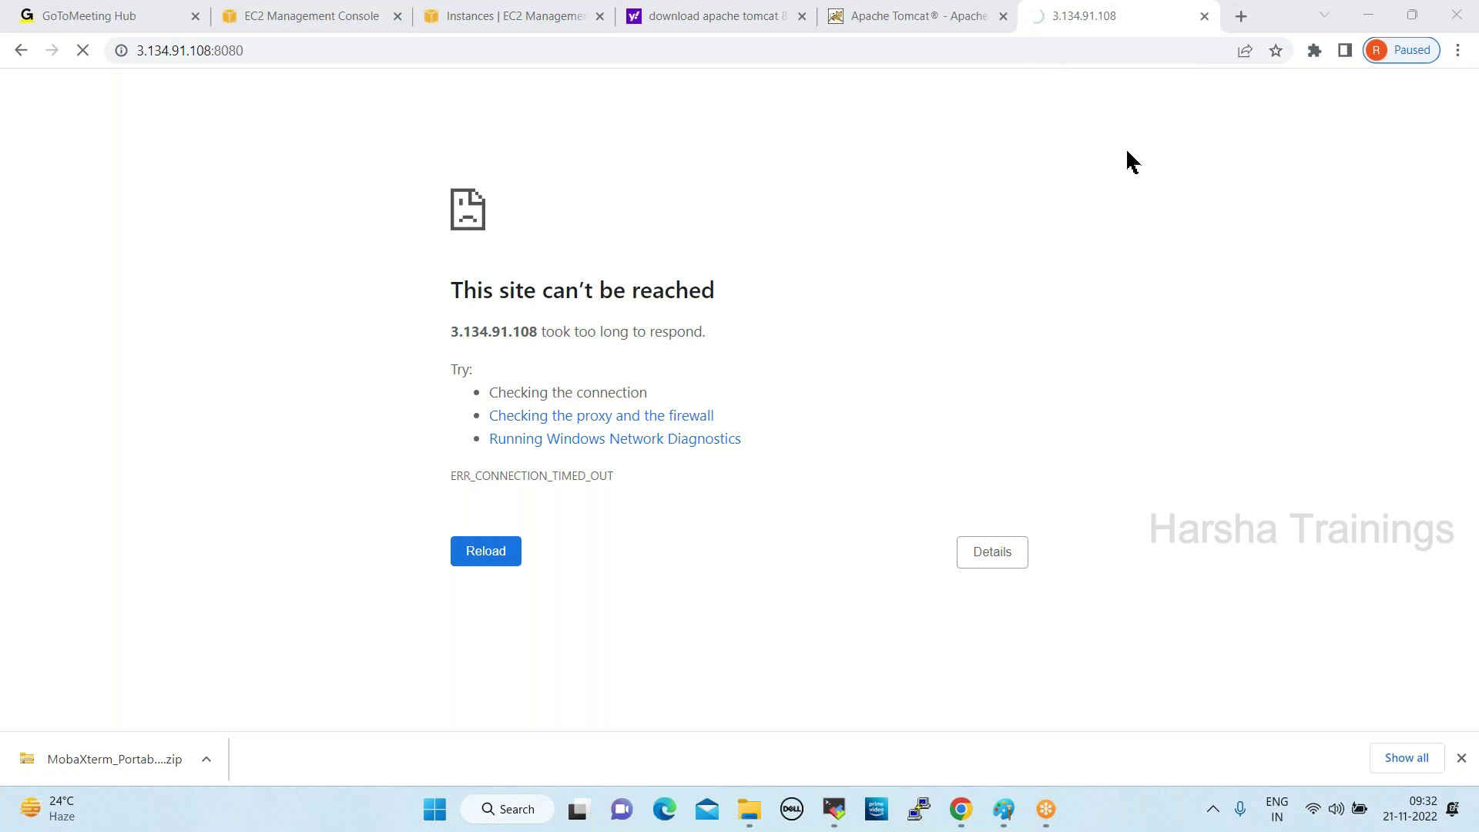
Check the port range in the inbound security rules of the Dev-Server instance
left_click(555, 19)
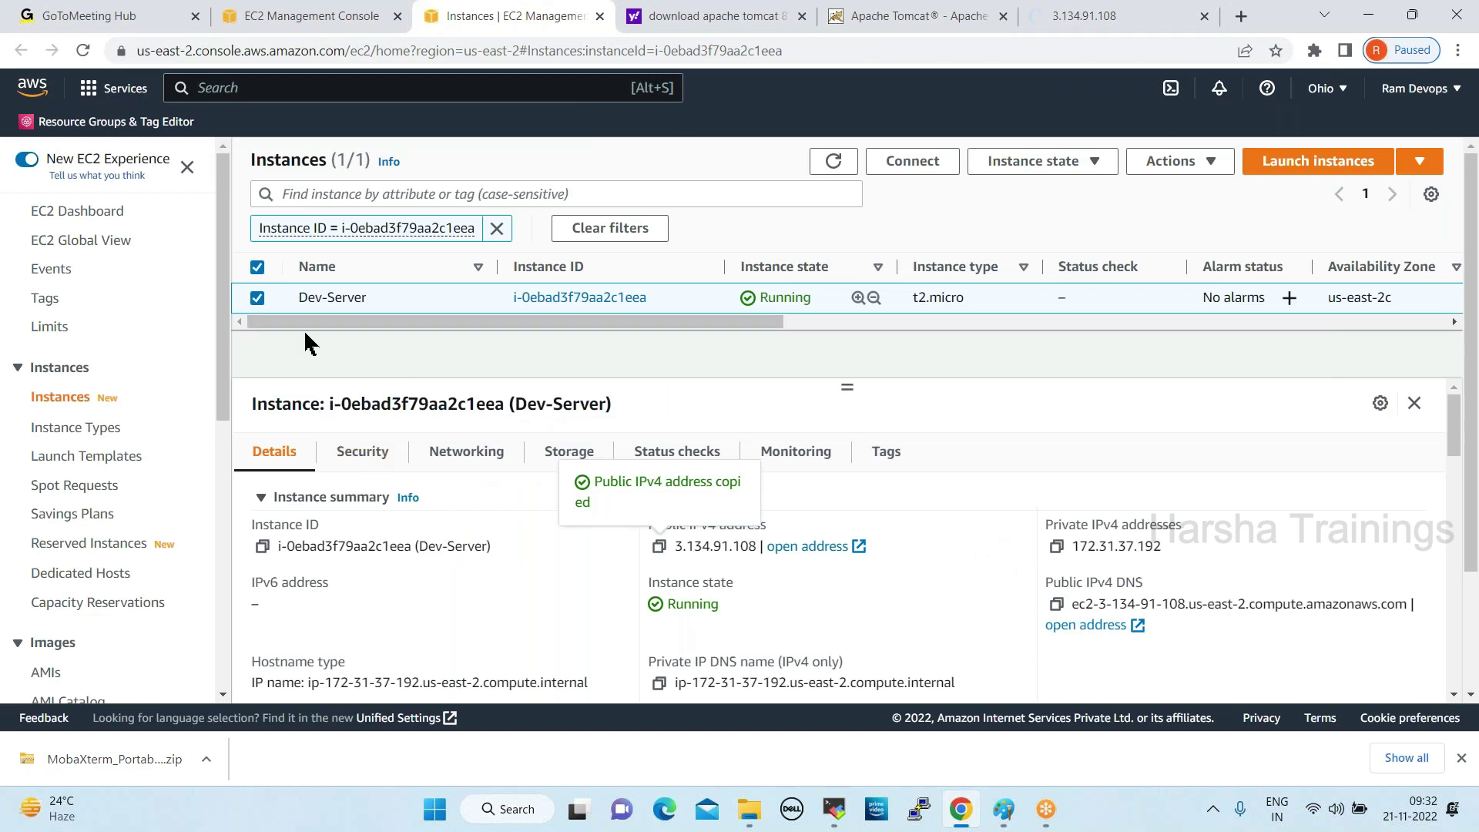
left_click(363, 457)
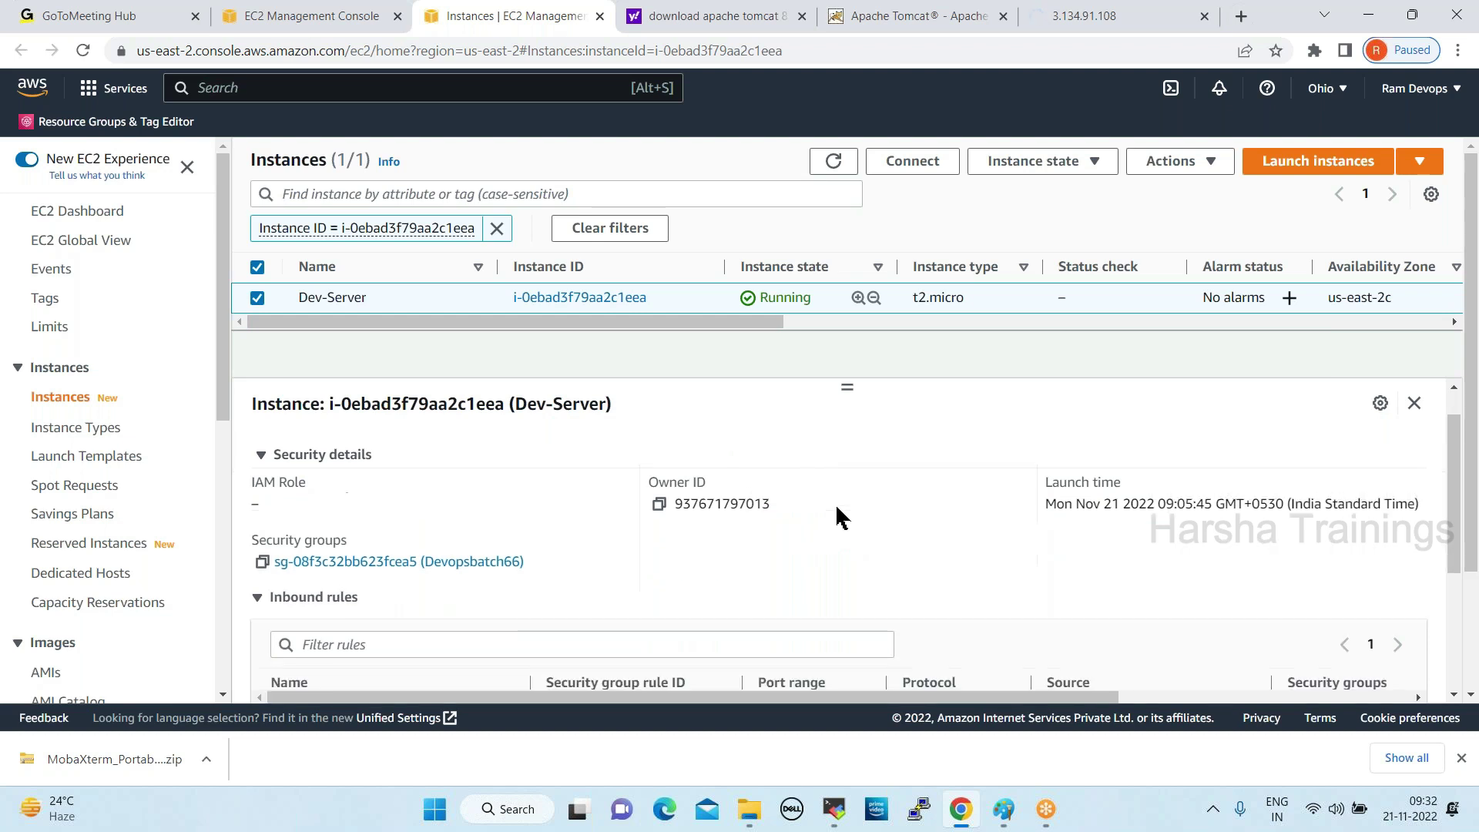
scroll(832, 505, "down", 2)
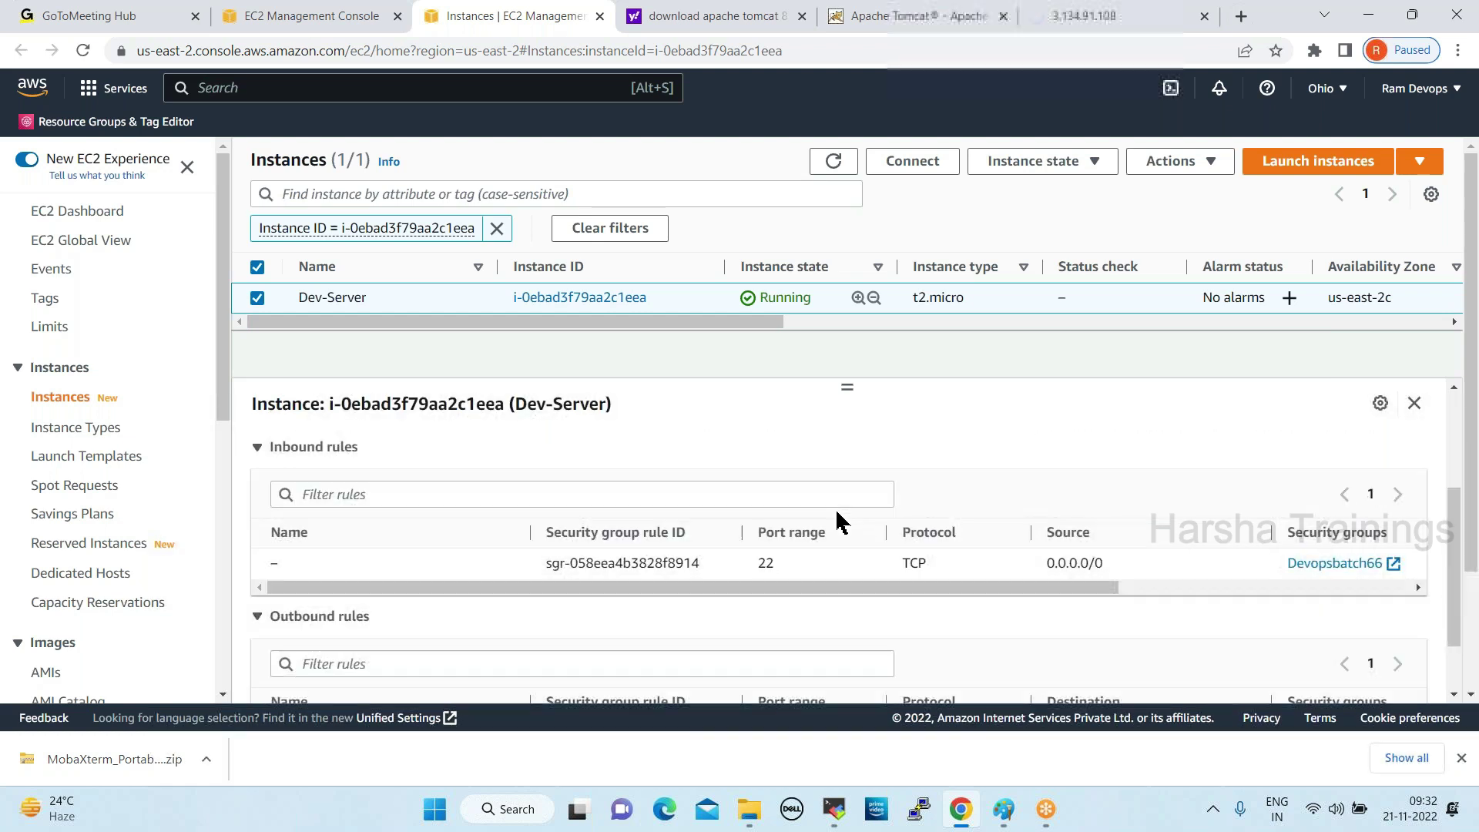
double_click(766, 563)
Add the Devopsbatch66-ALLTCP security group to the security groups associated with the Dev-Server instance
left_click(1181, 163)
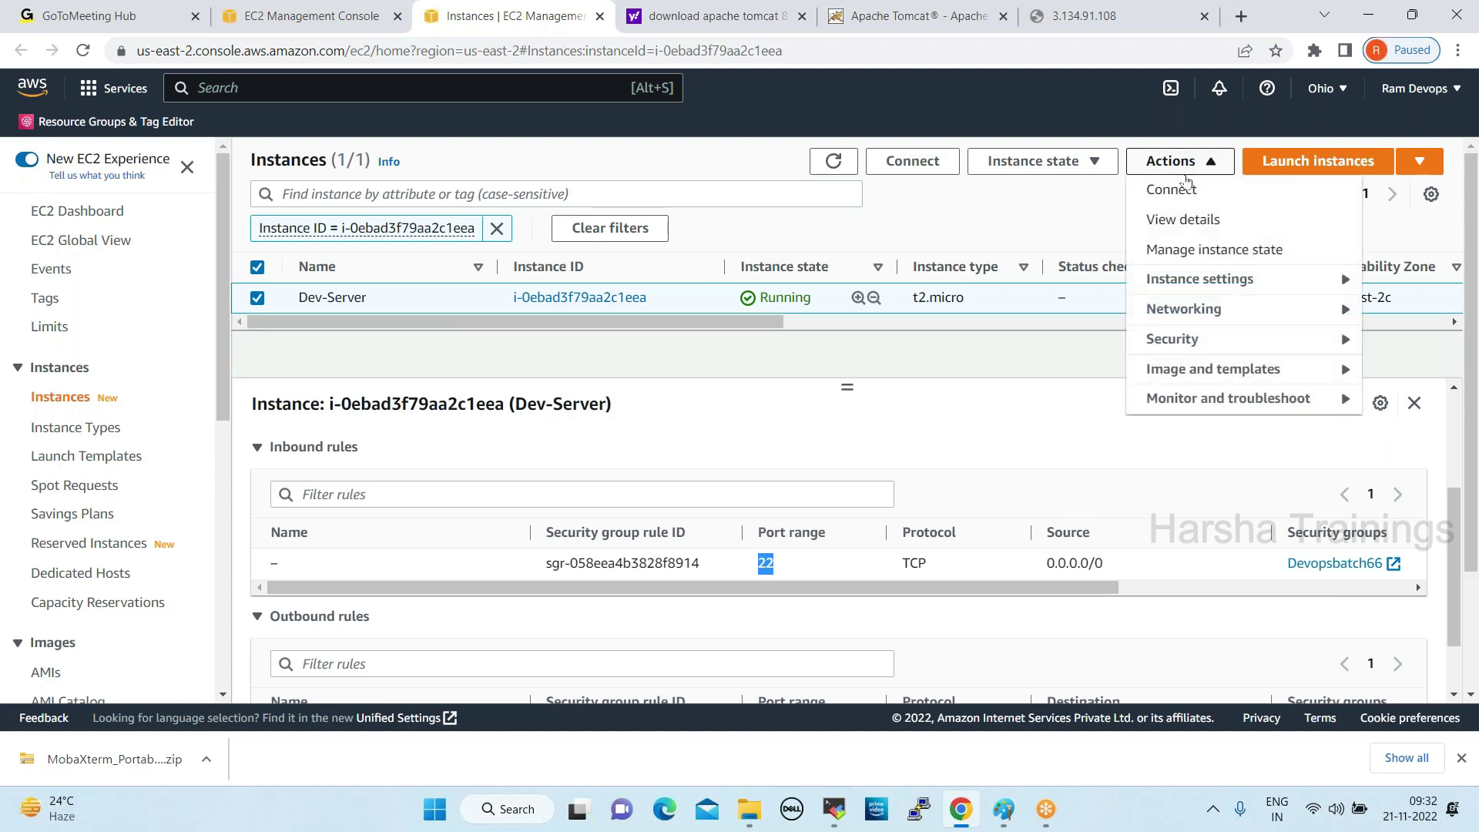
left_click(1162, 344)
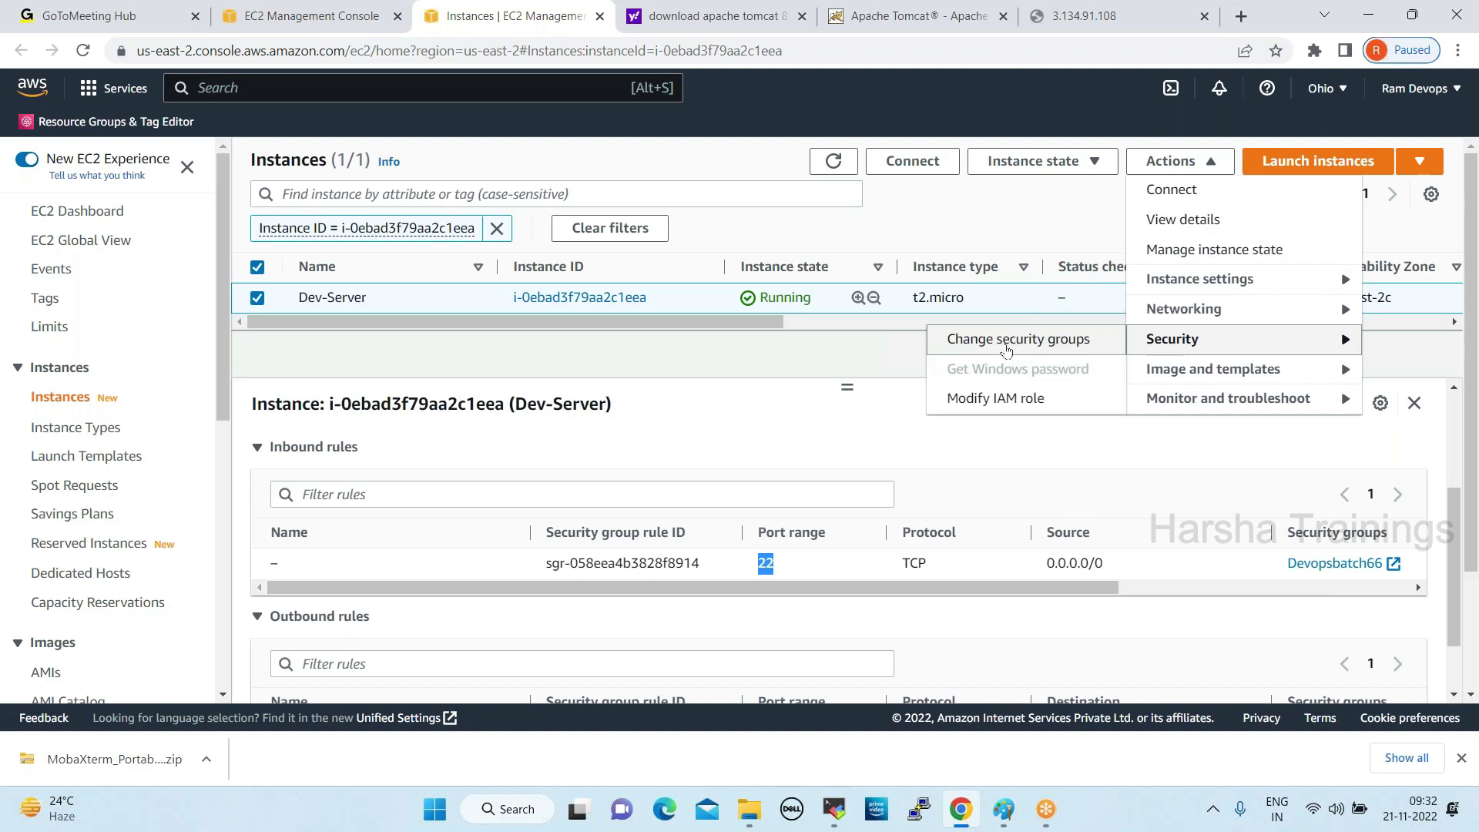
left_click(1032, 341)
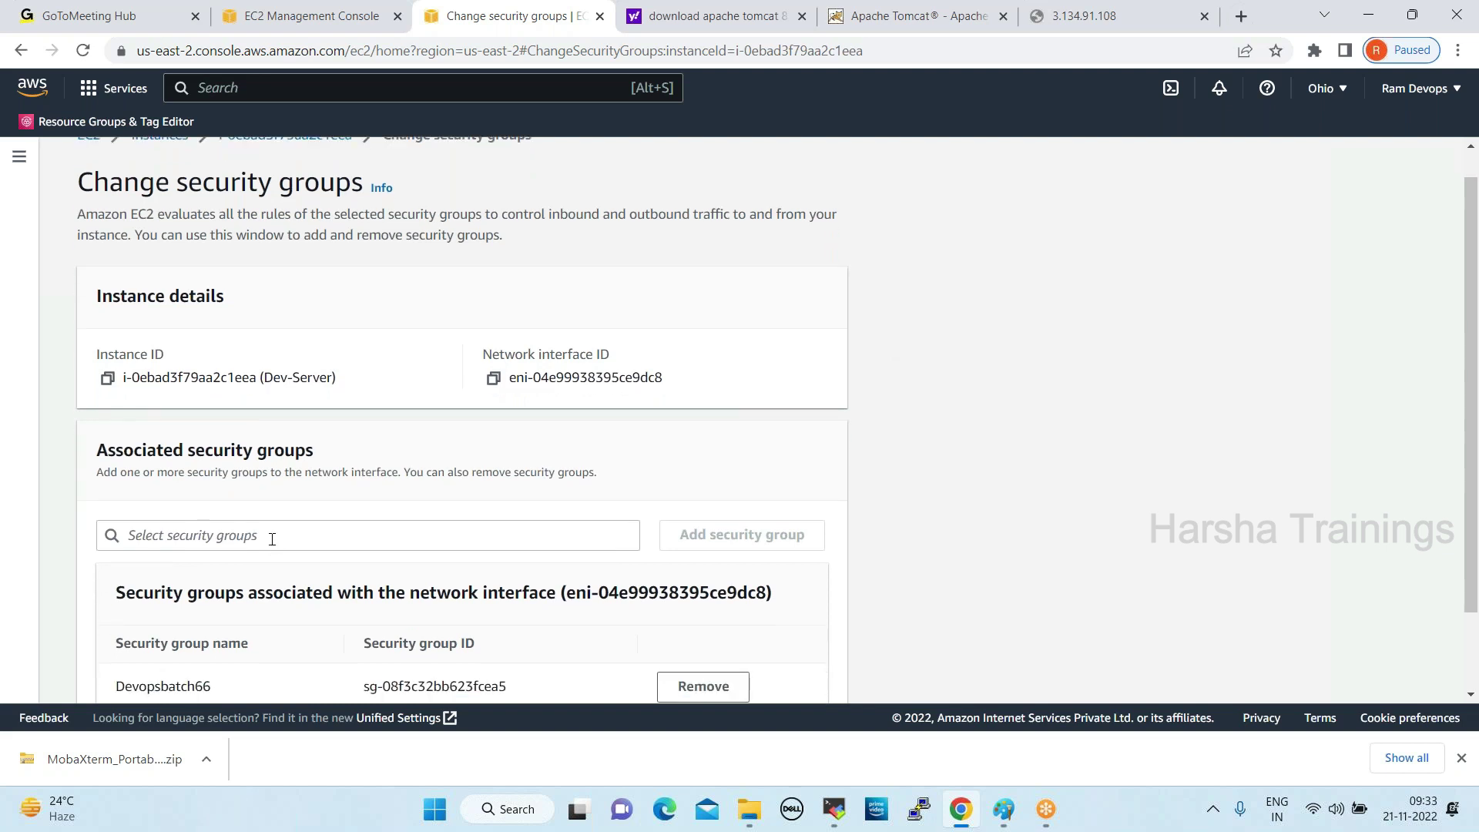
left_click(272, 535)
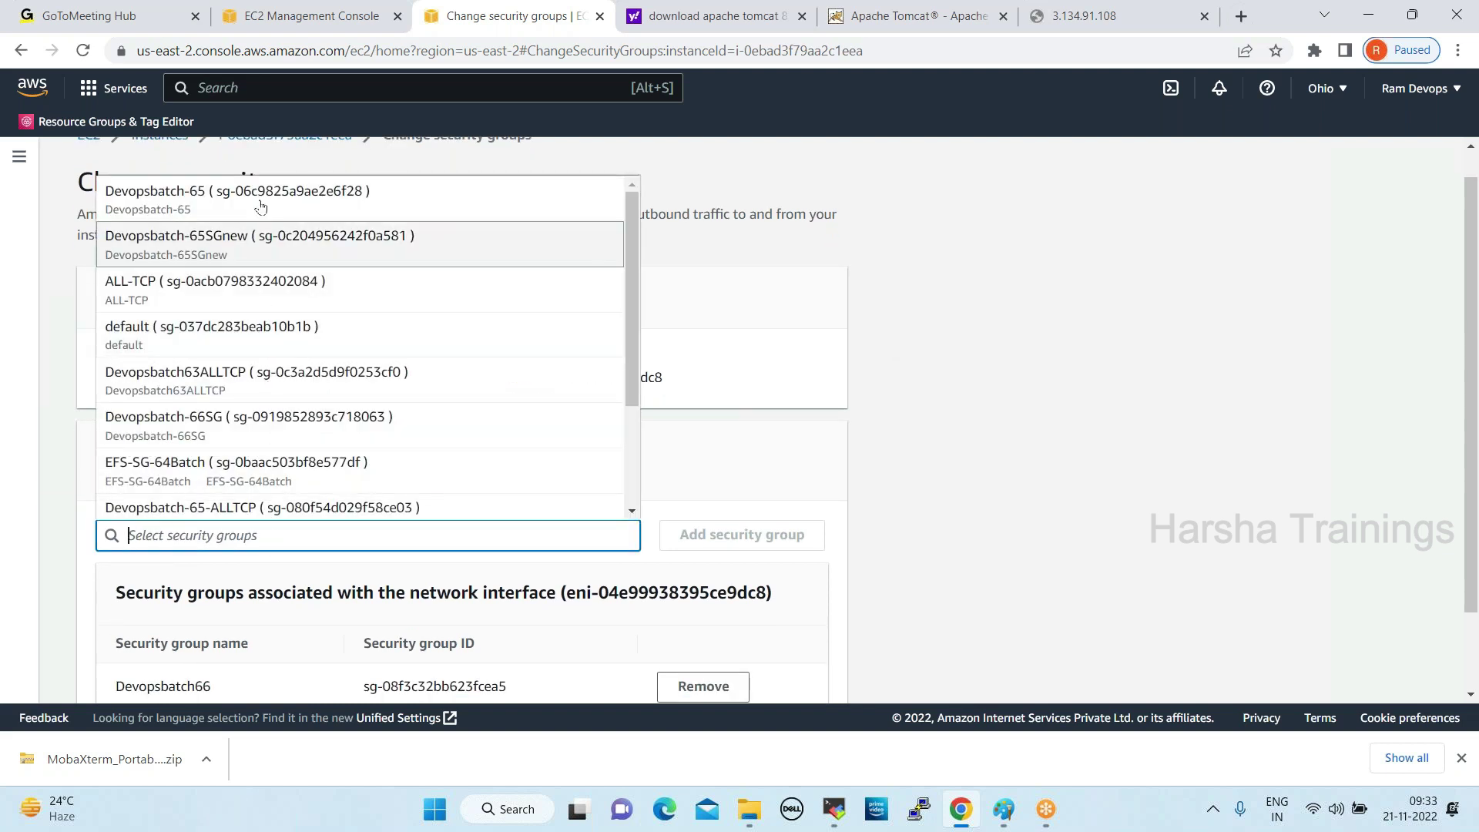
scroll(483, 361, "down", 1)
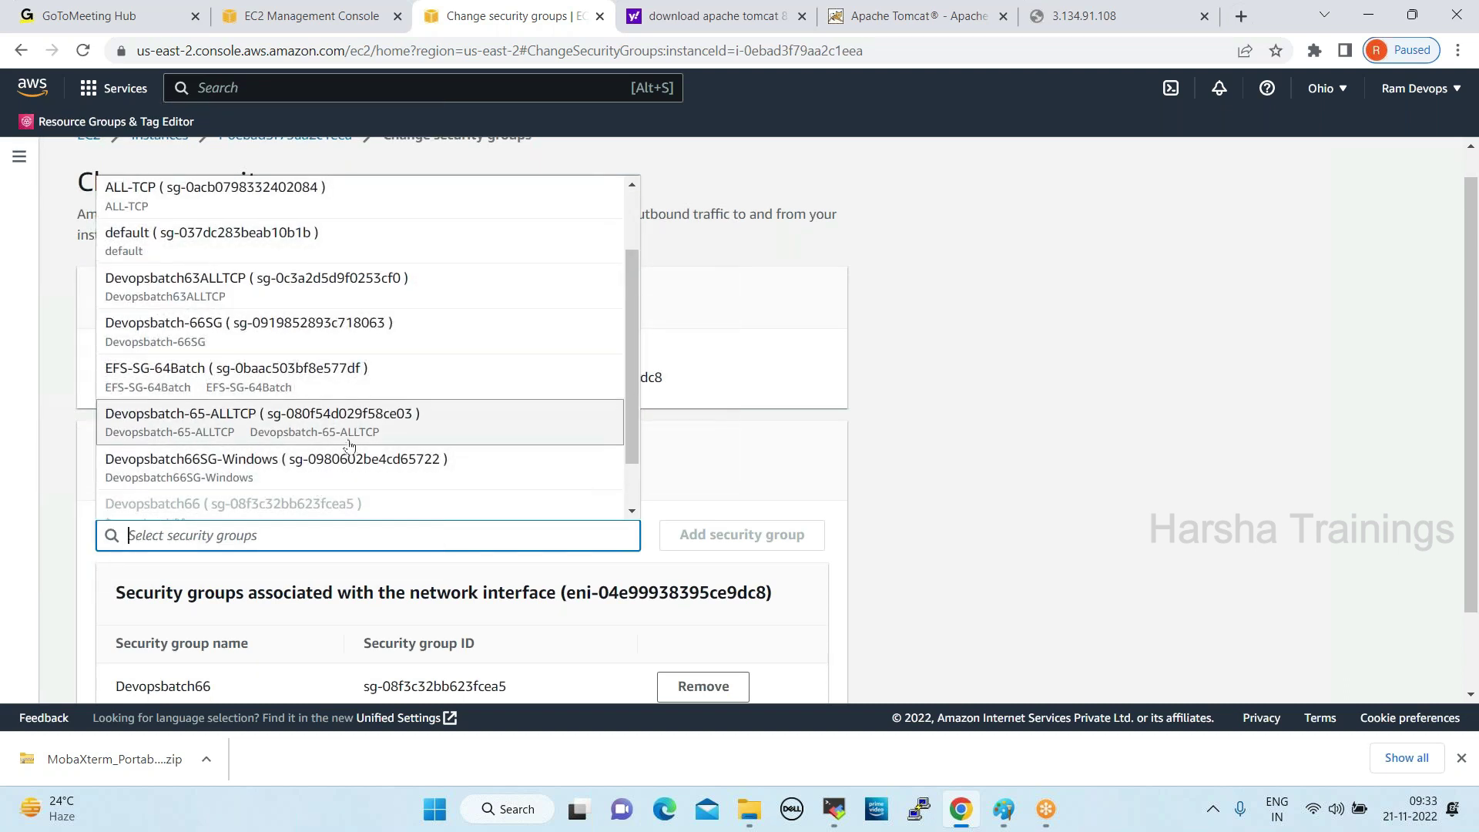
scroll(348, 444, "up", 1)
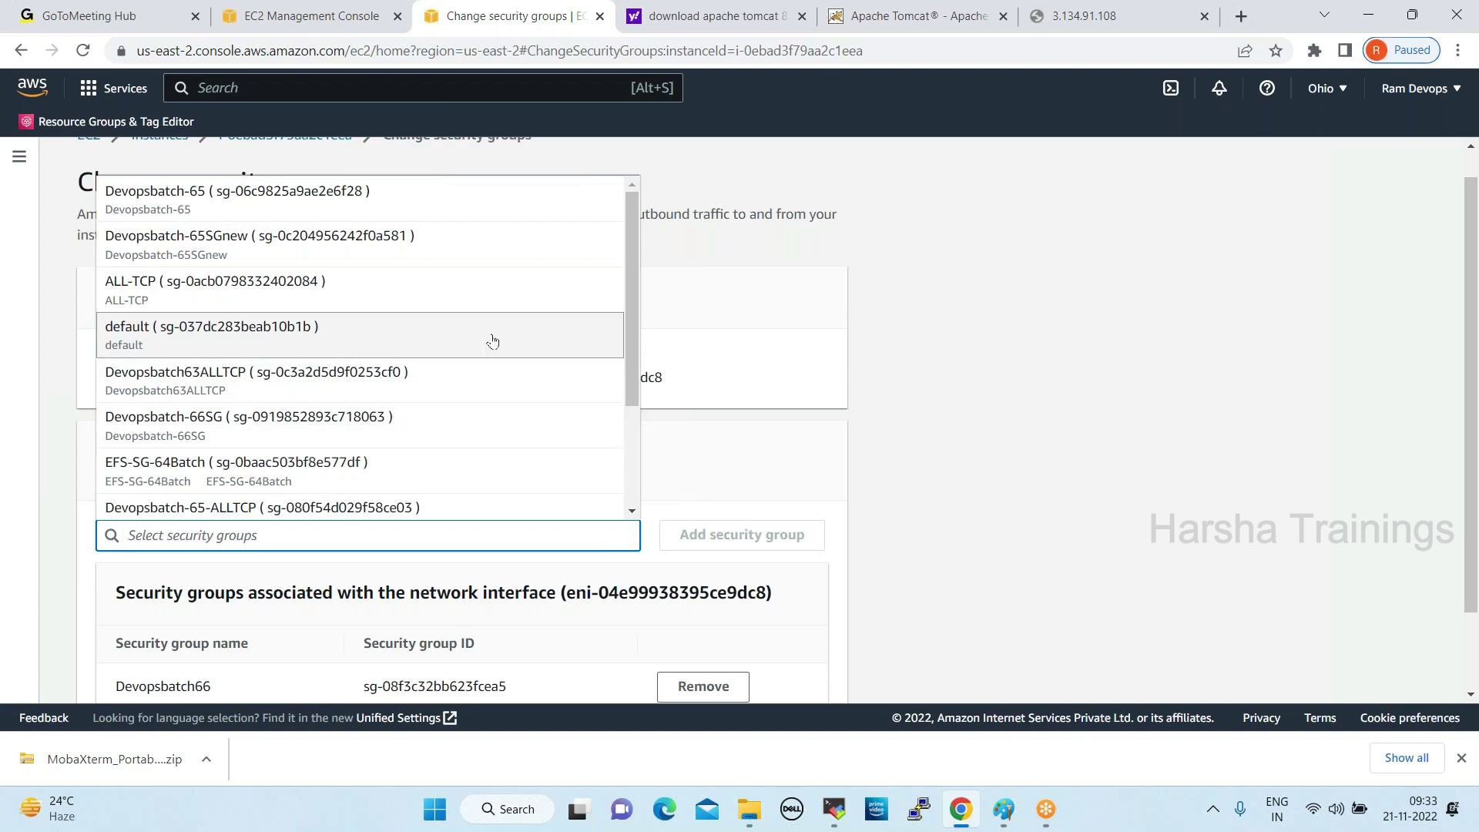
scroll(493, 341, "down", 2)
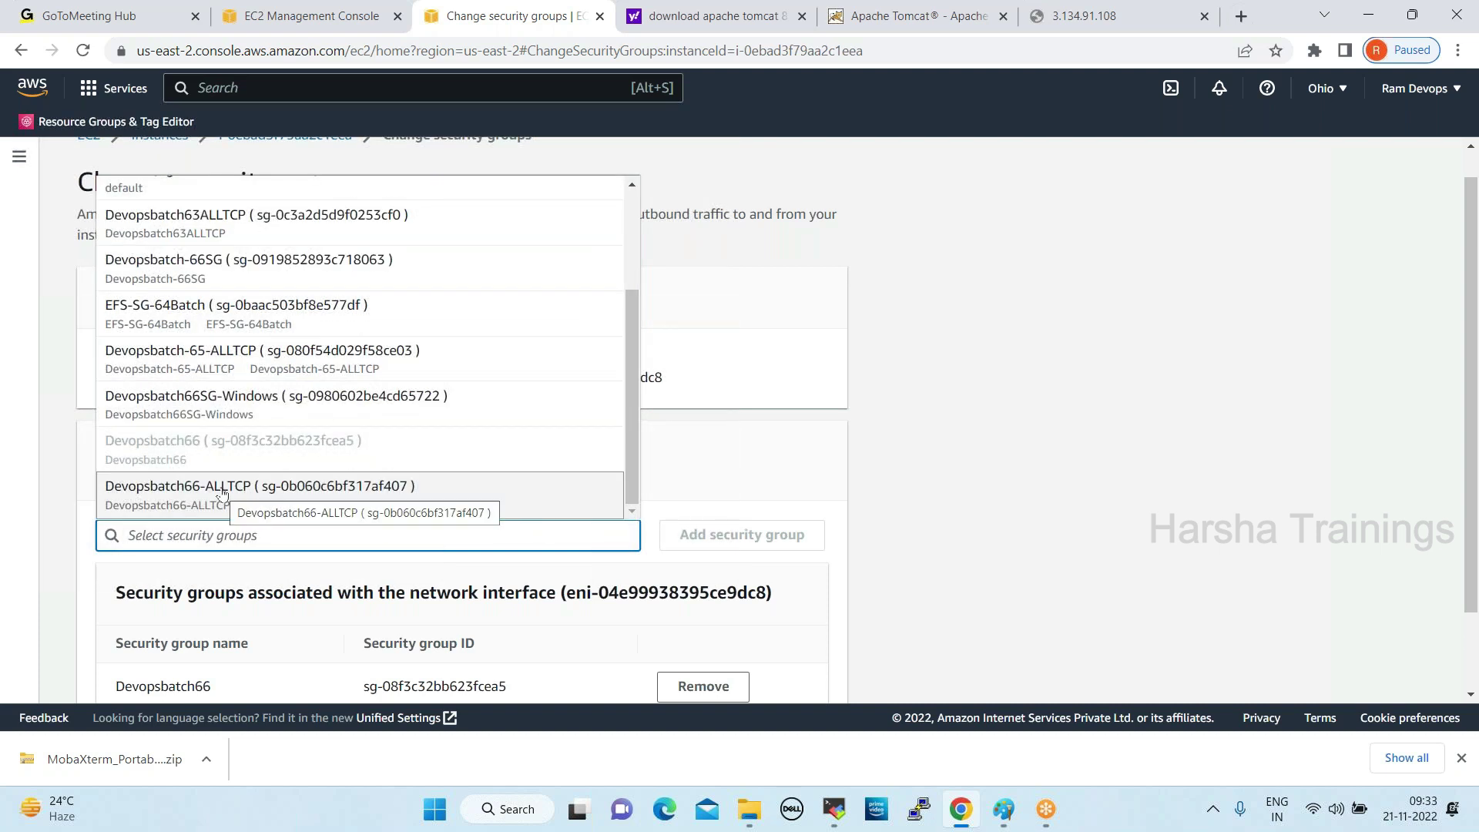
left_click(223, 493)
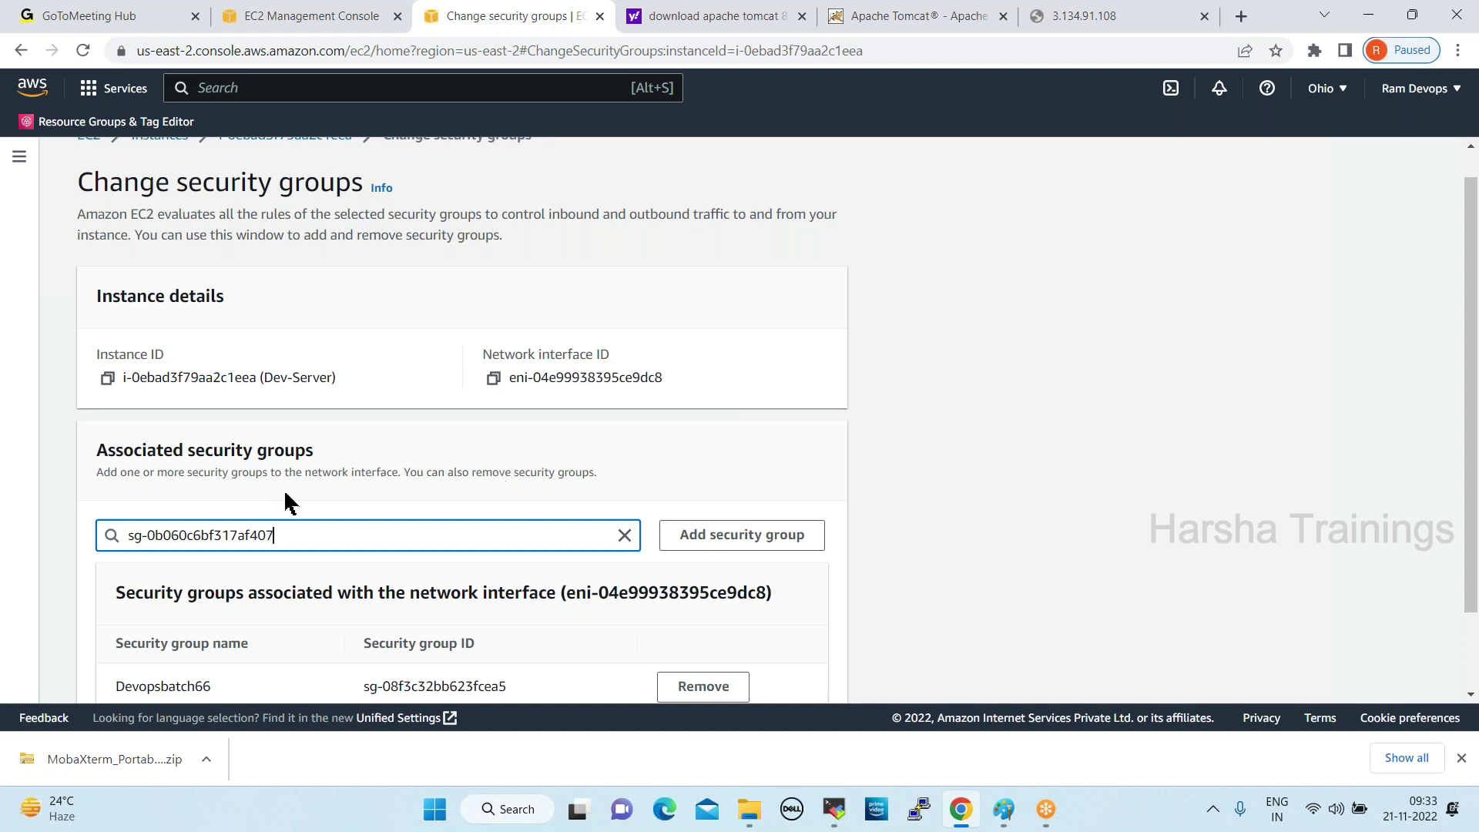
left_click(704, 543)
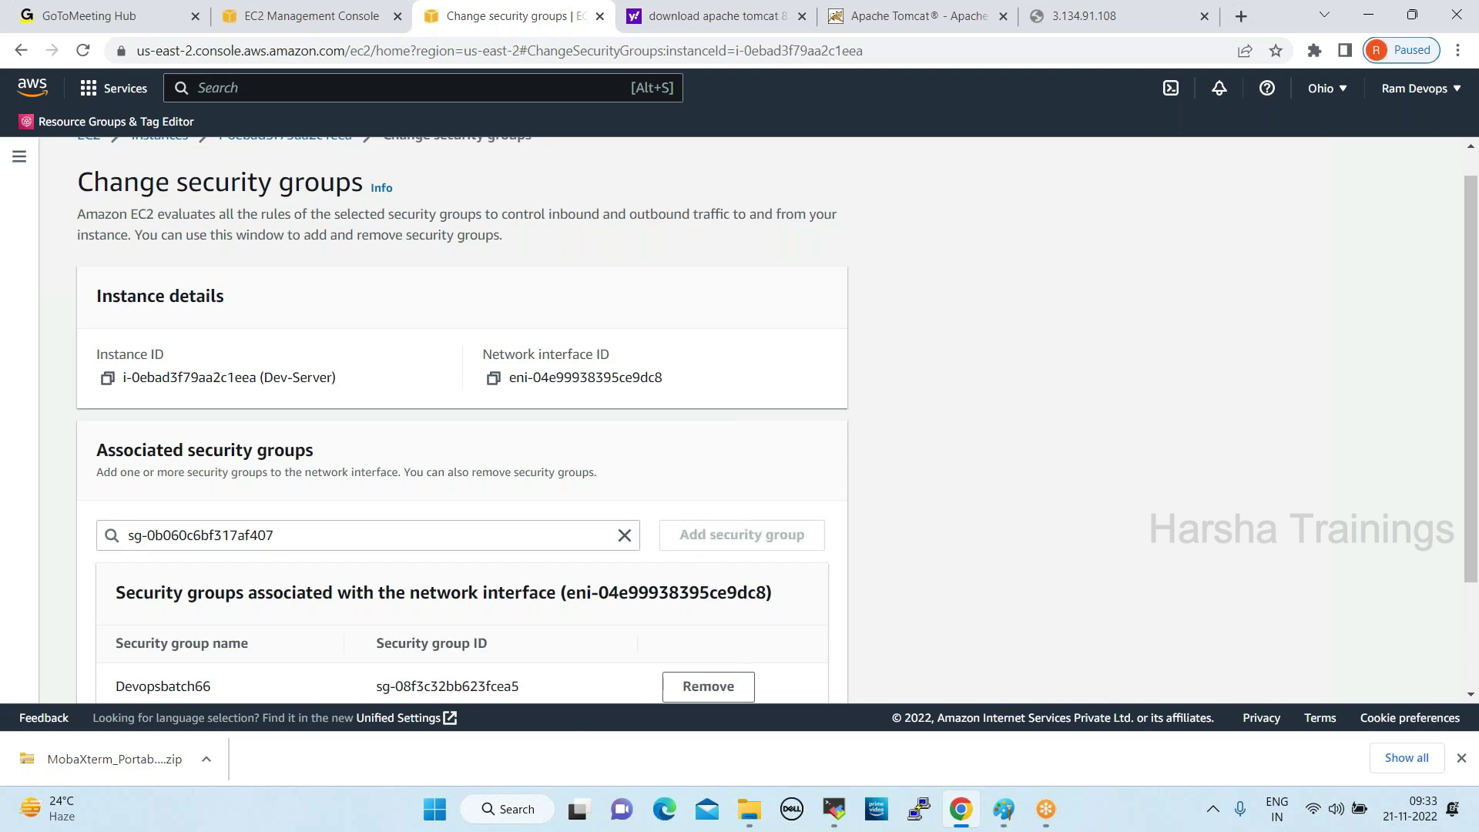
Review the two security groups listed for the Dev-Server's network interface and save the change
scroll(815, 485, "down", 2)
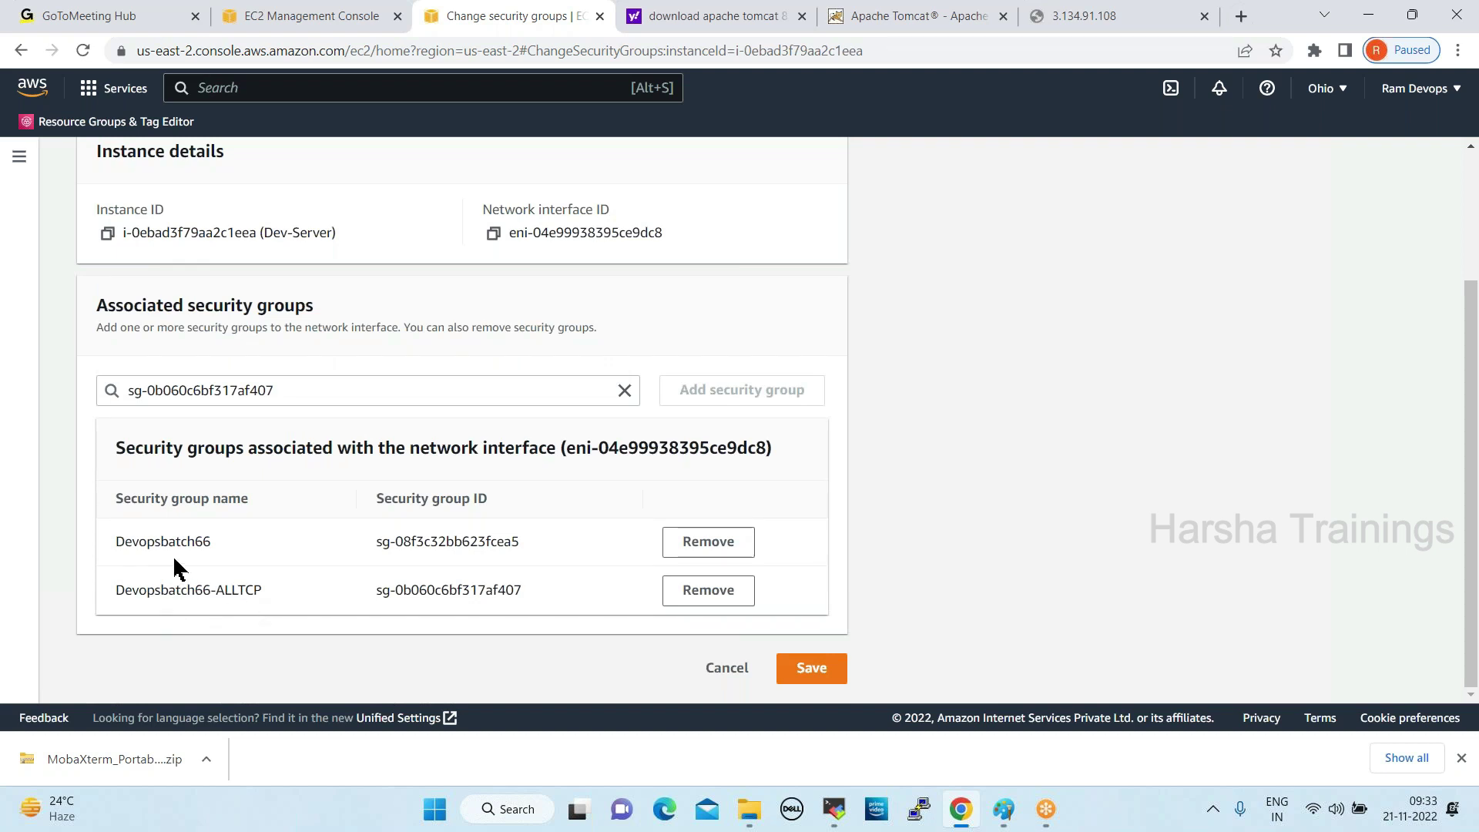
left_click_drag(118, 590, 262, 590)
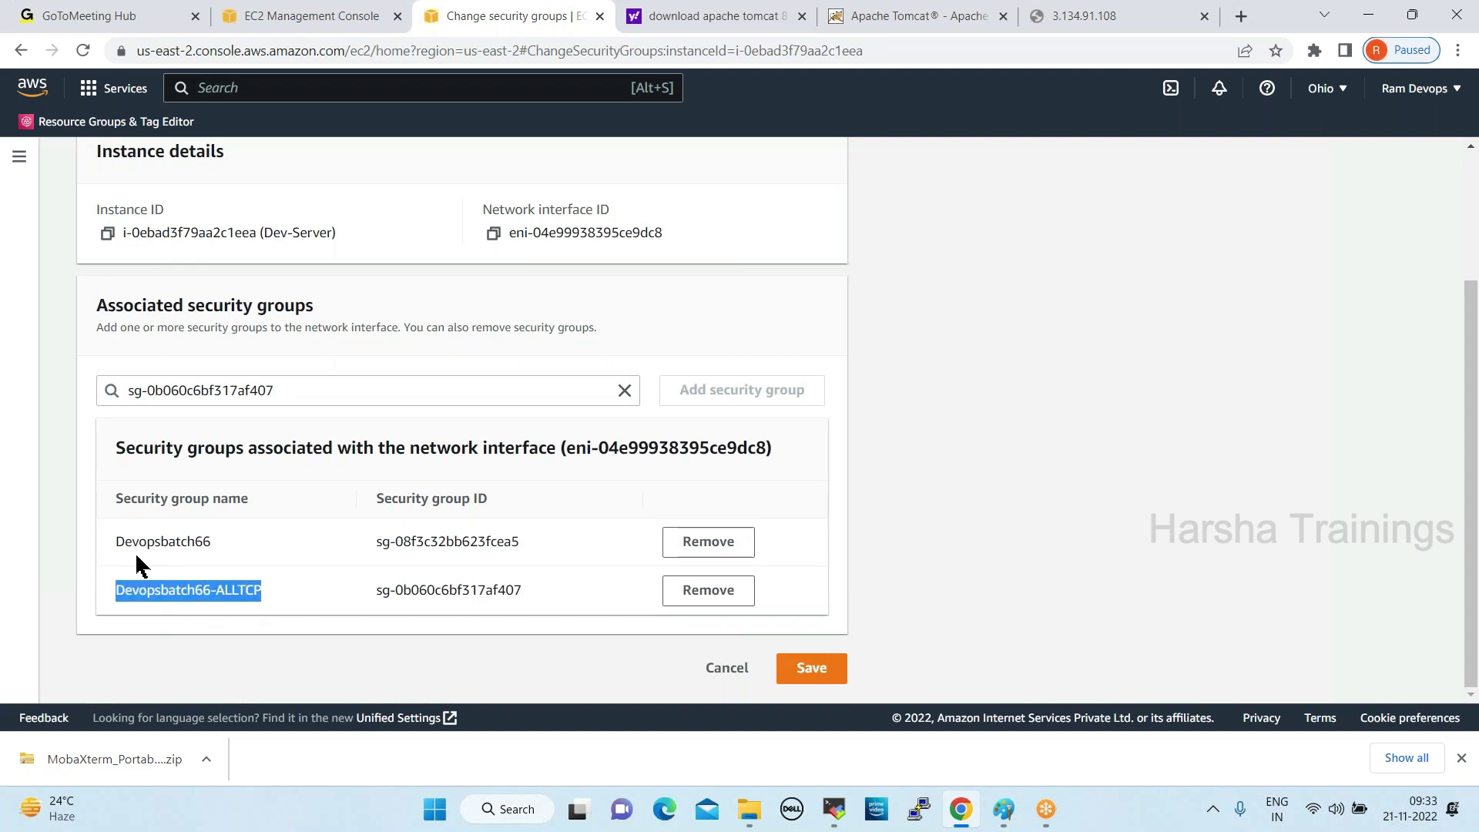
left_click_drag(117, 542, 237, 555)
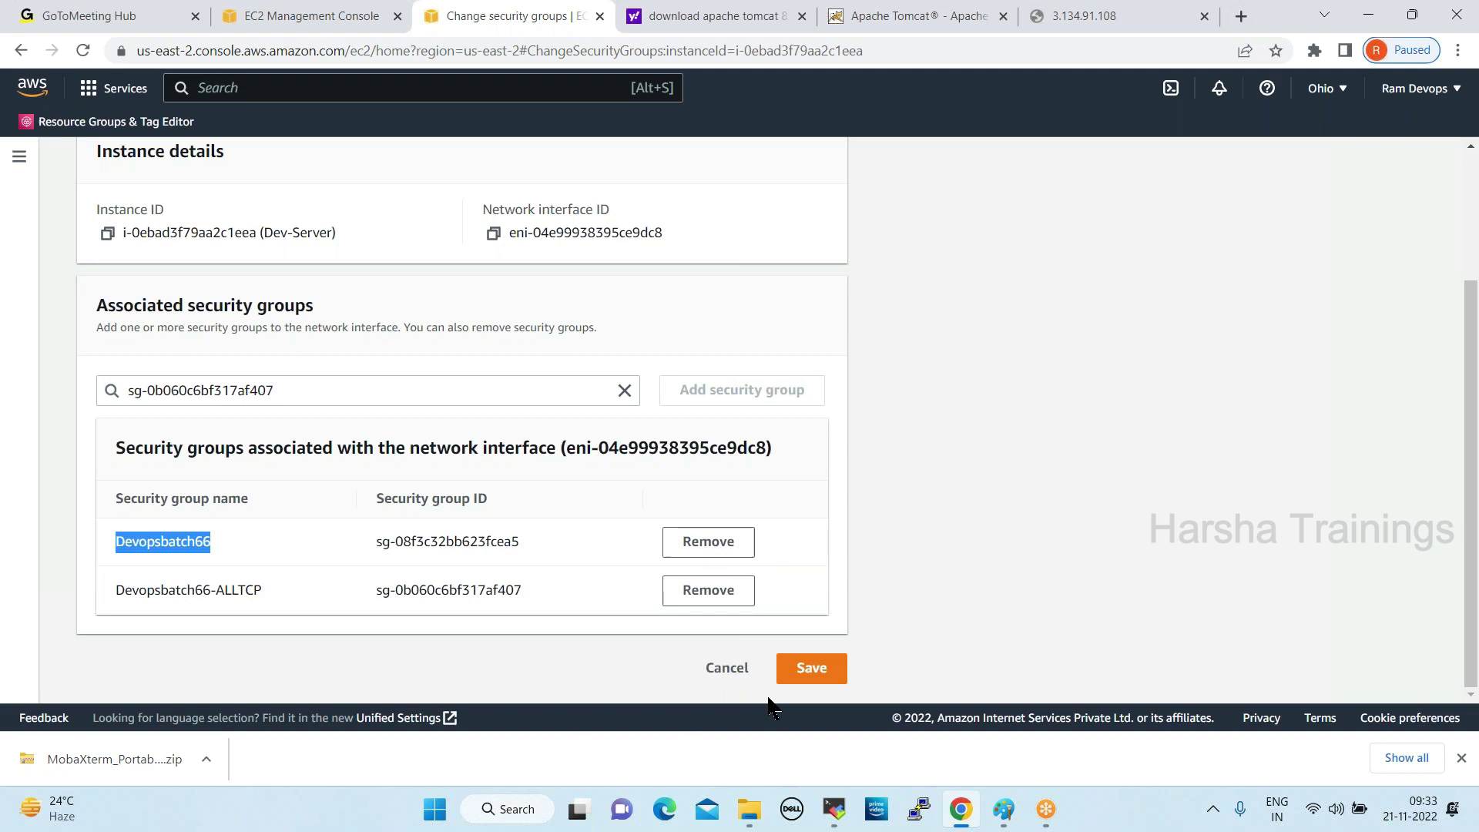
left_click(803, 676)
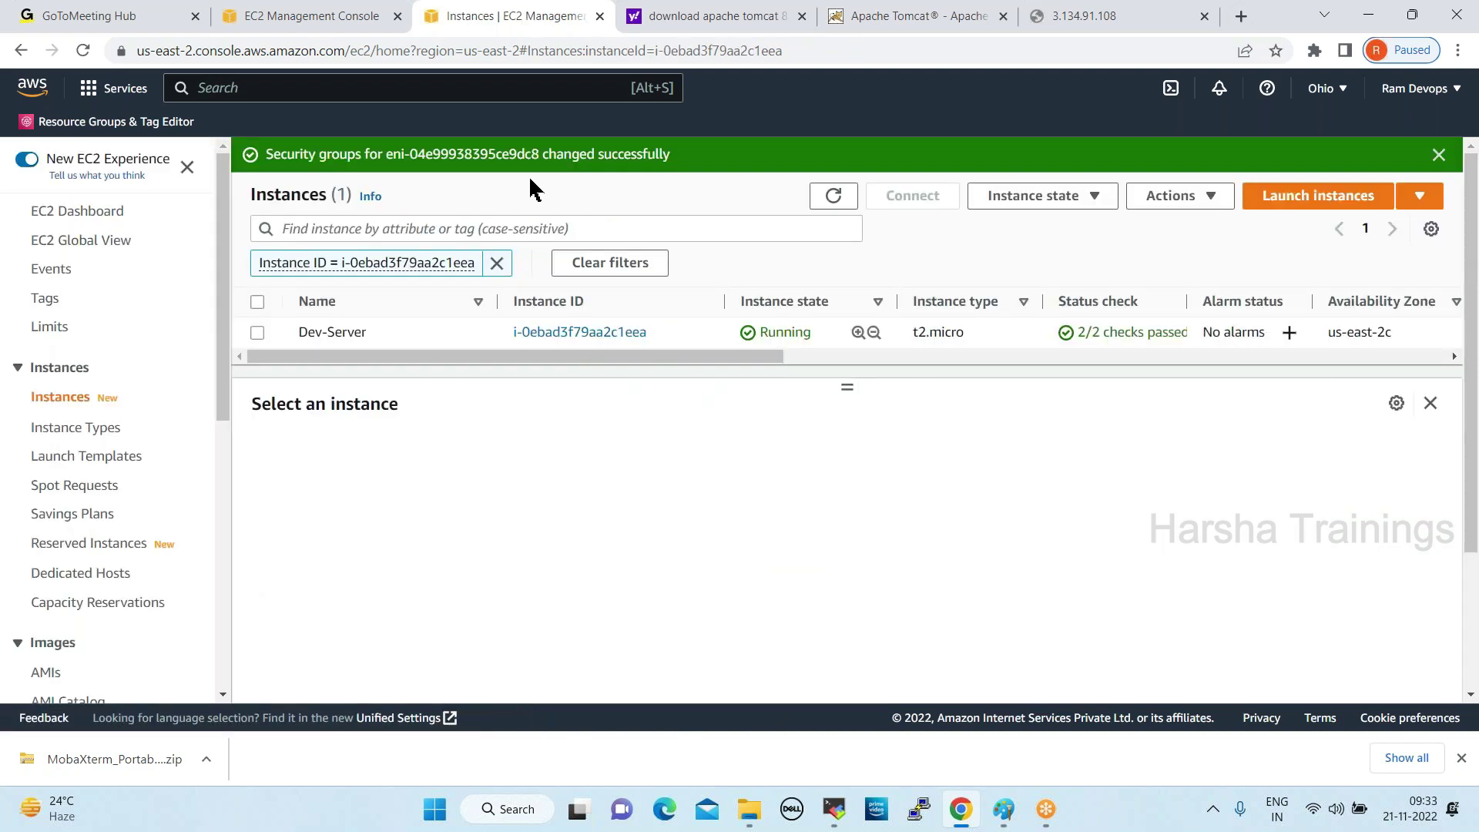
Reload the Tomcat page at 3.134.91.108:8080 in its browser tab
left_click(1073, 17)
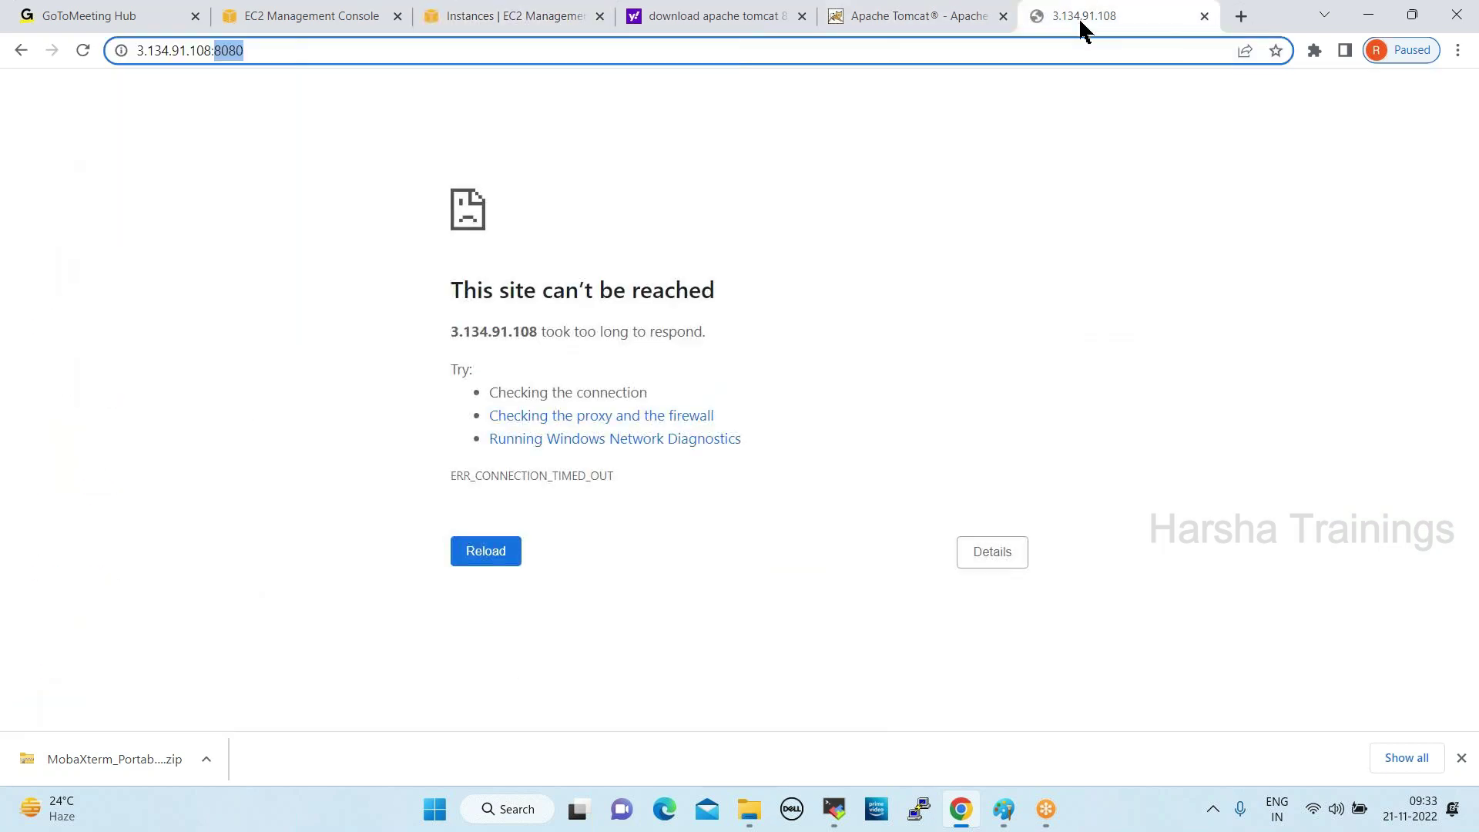
left_click(83, 51)
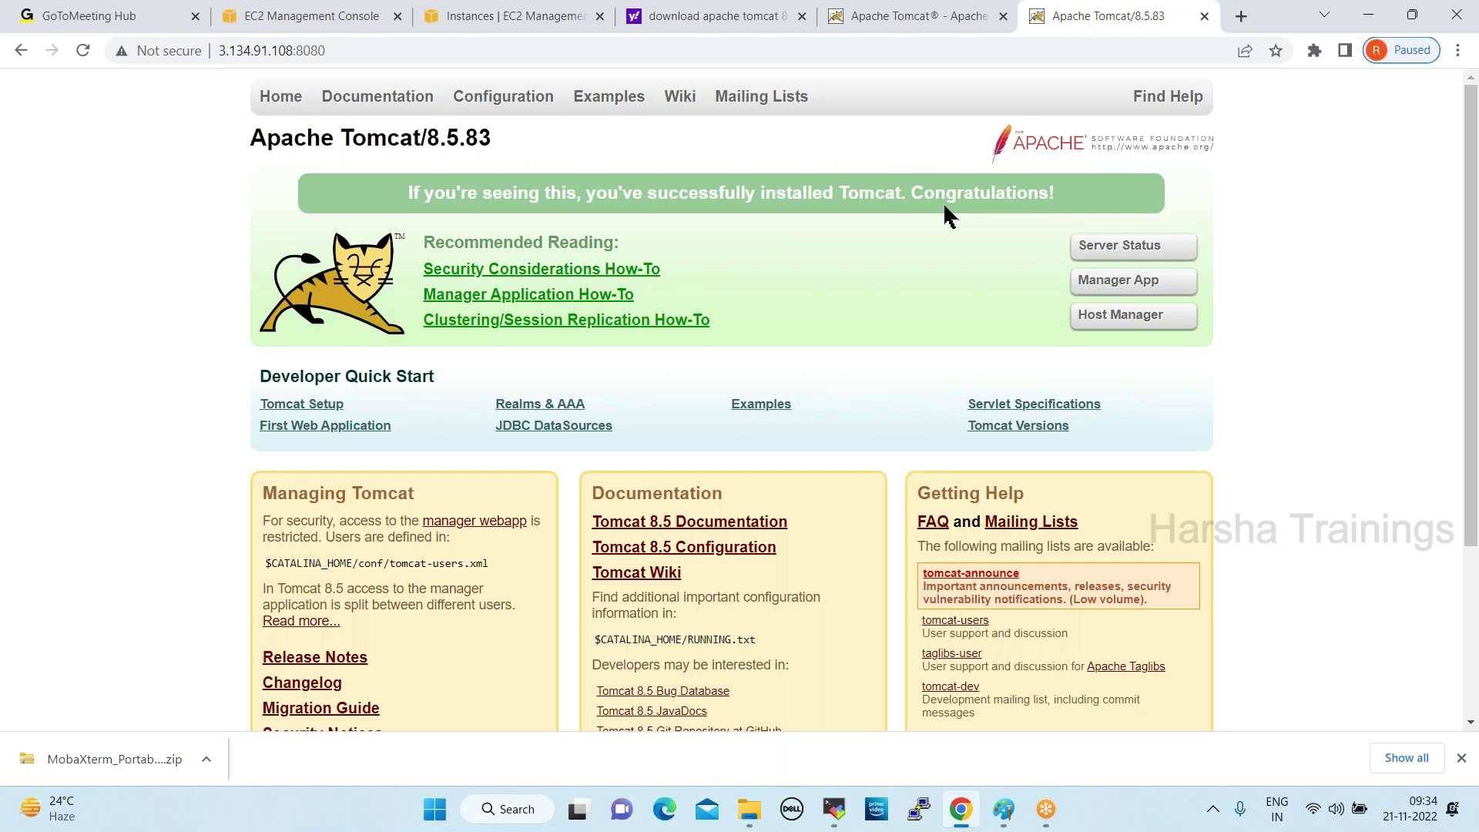
Start creating an image from the Dev-Server instance, with Devopsbatch66-AMI as both image name and description
left_click(512, 16)
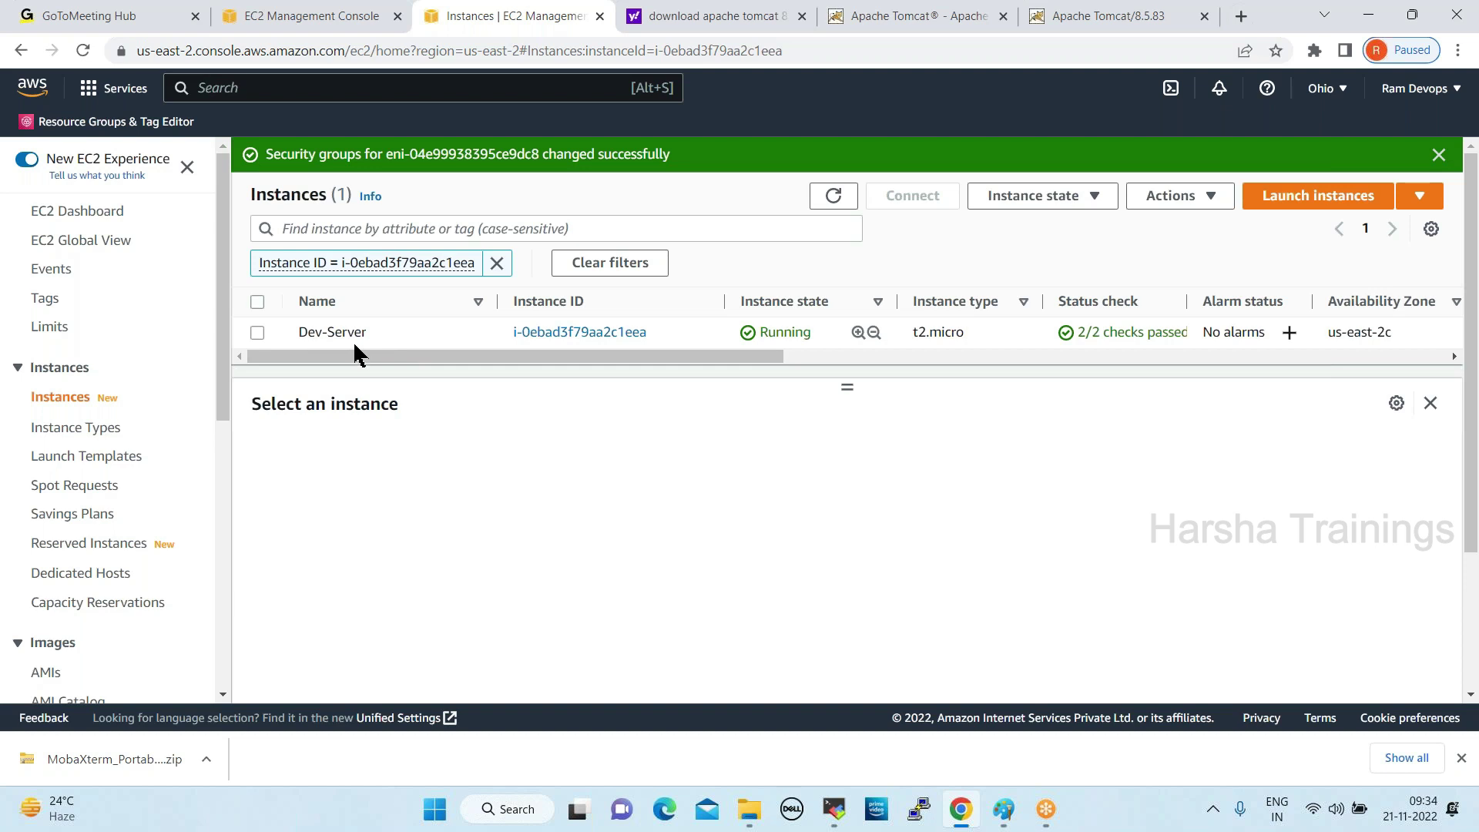
left_click(274, 337)
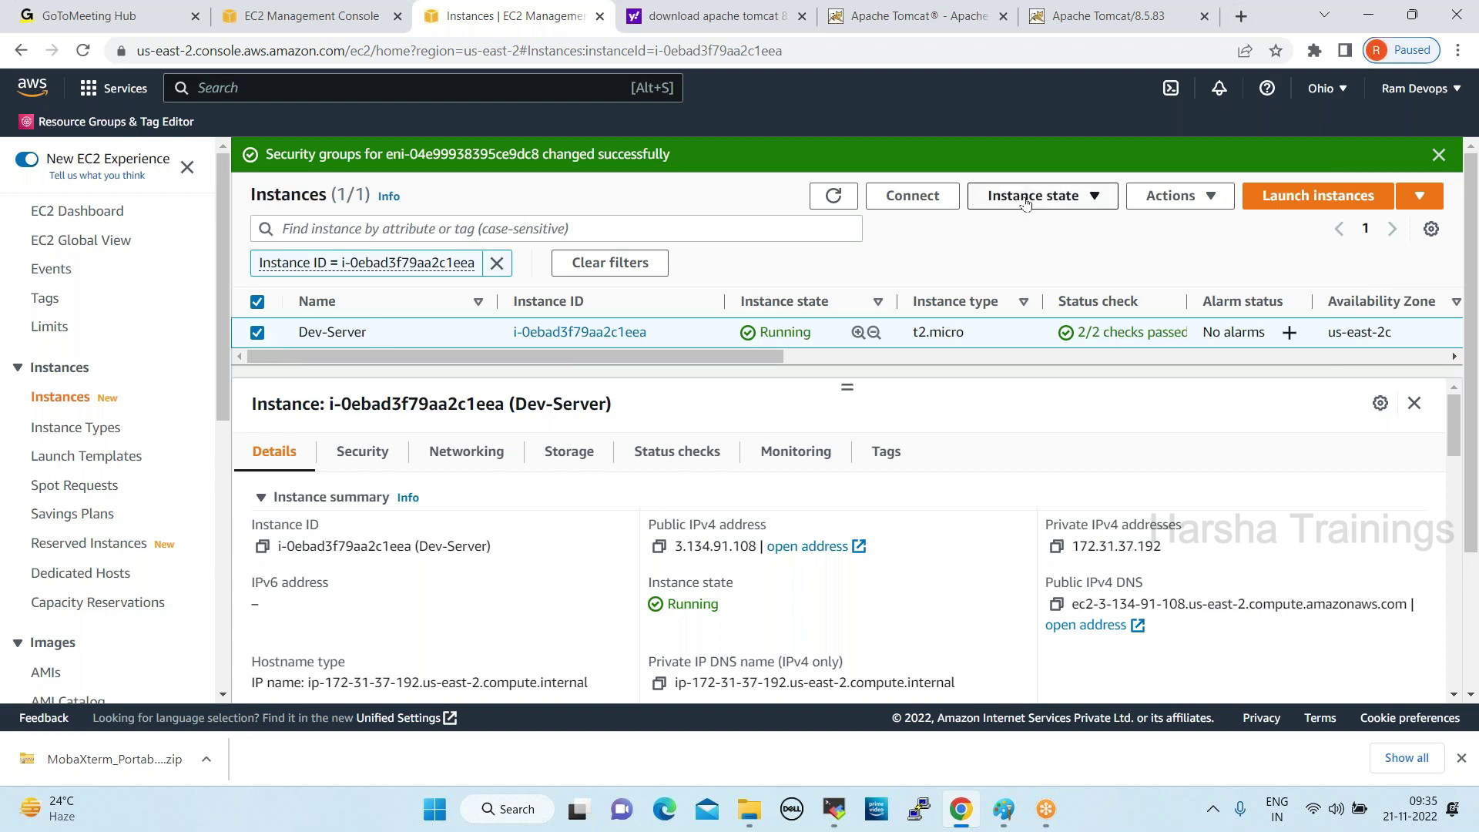
left_click(1170, 197)
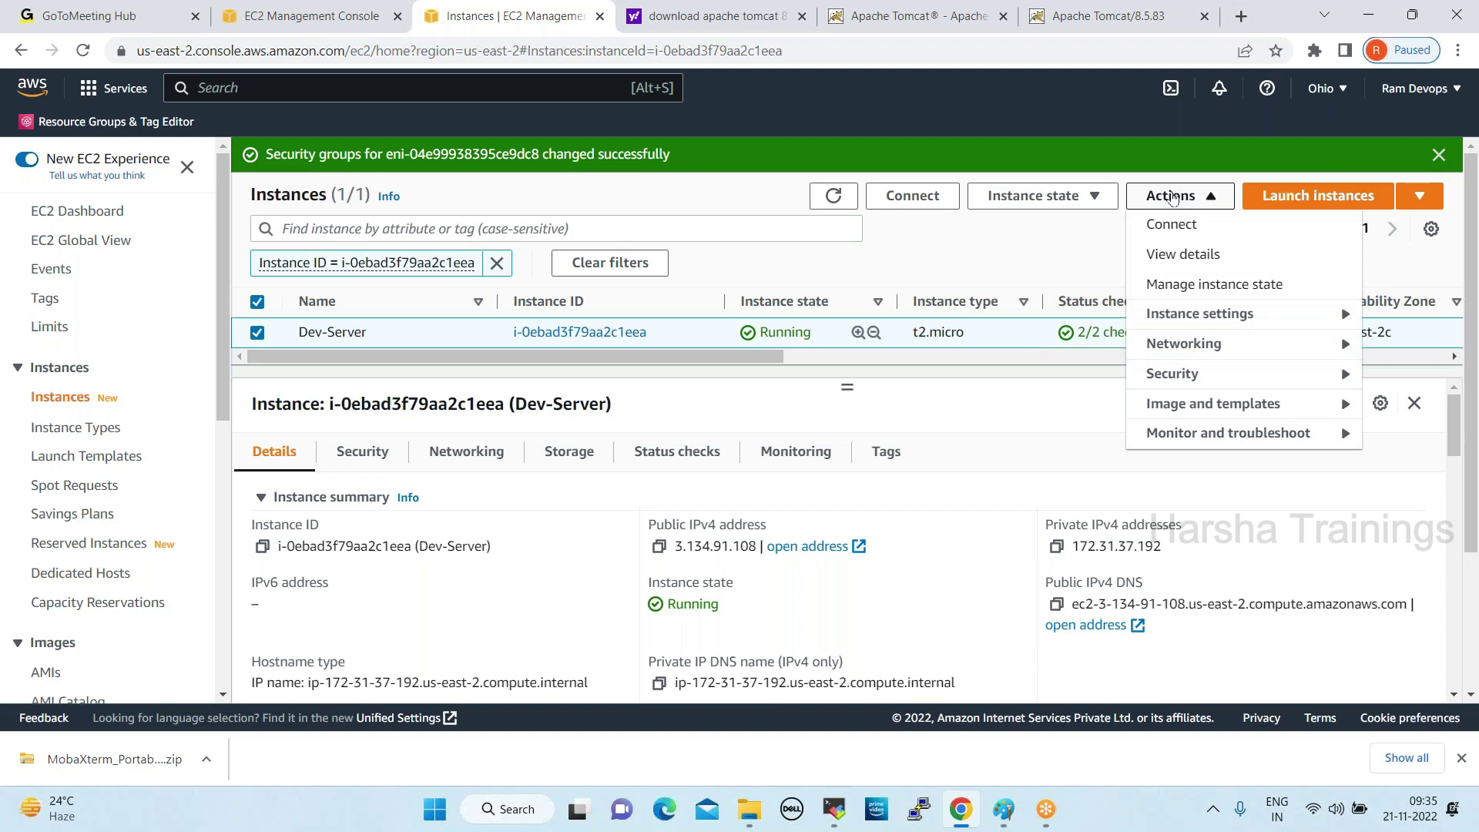
left_click(1223, 407)
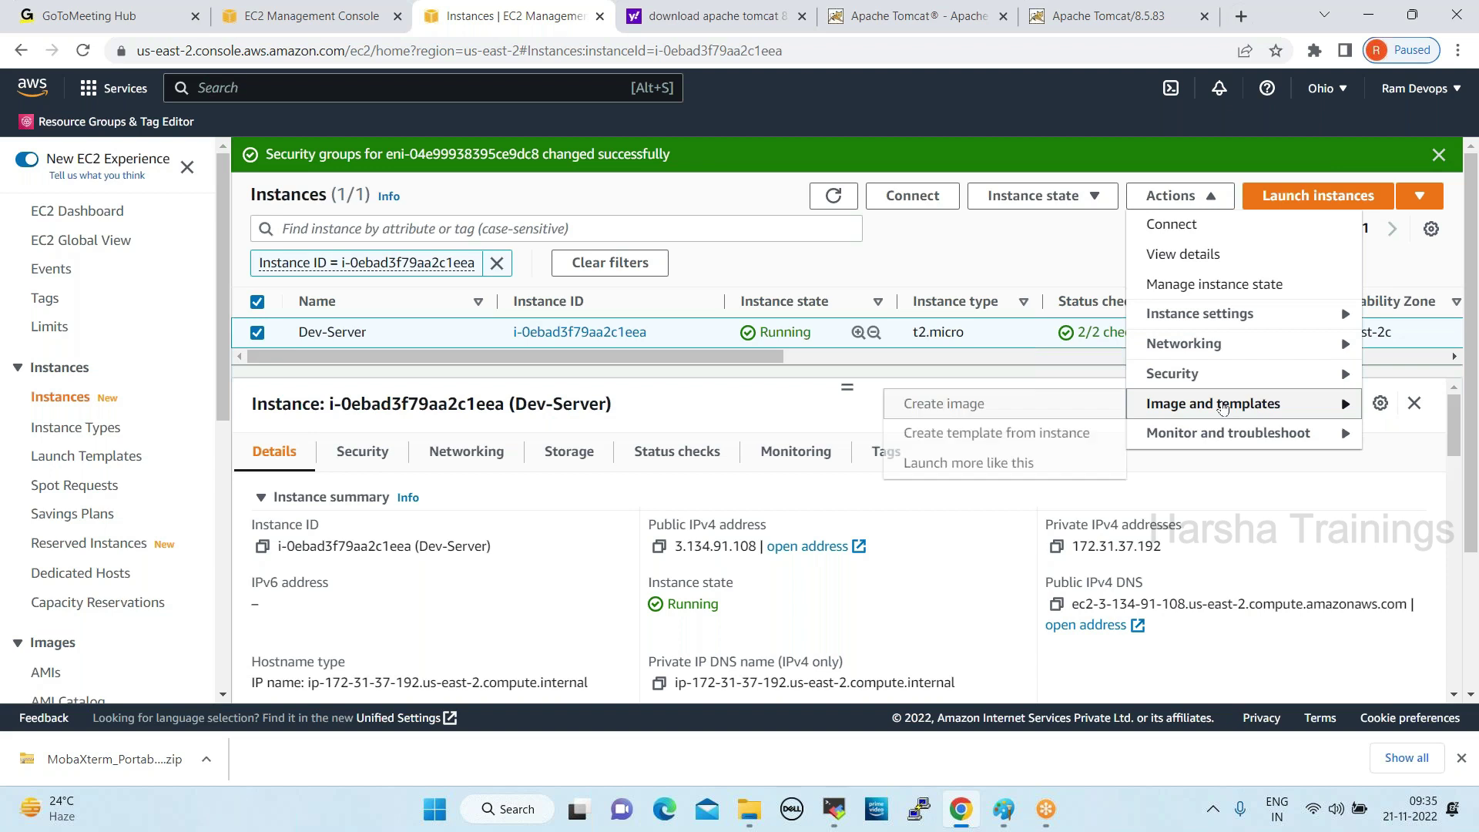
left_click(956, 409)
left_click(340, 393)
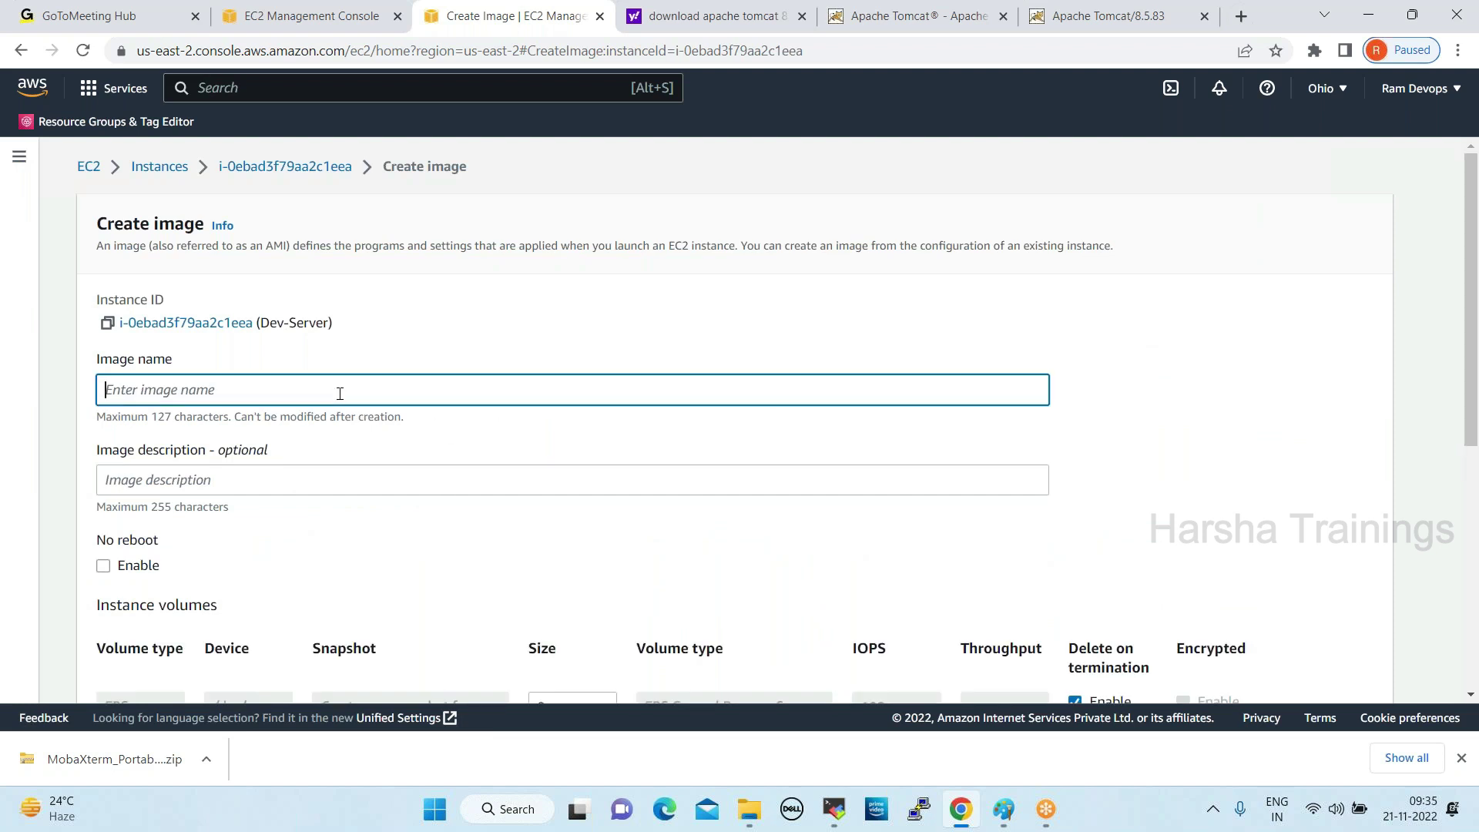
type("Devopsbatch66-AMI")
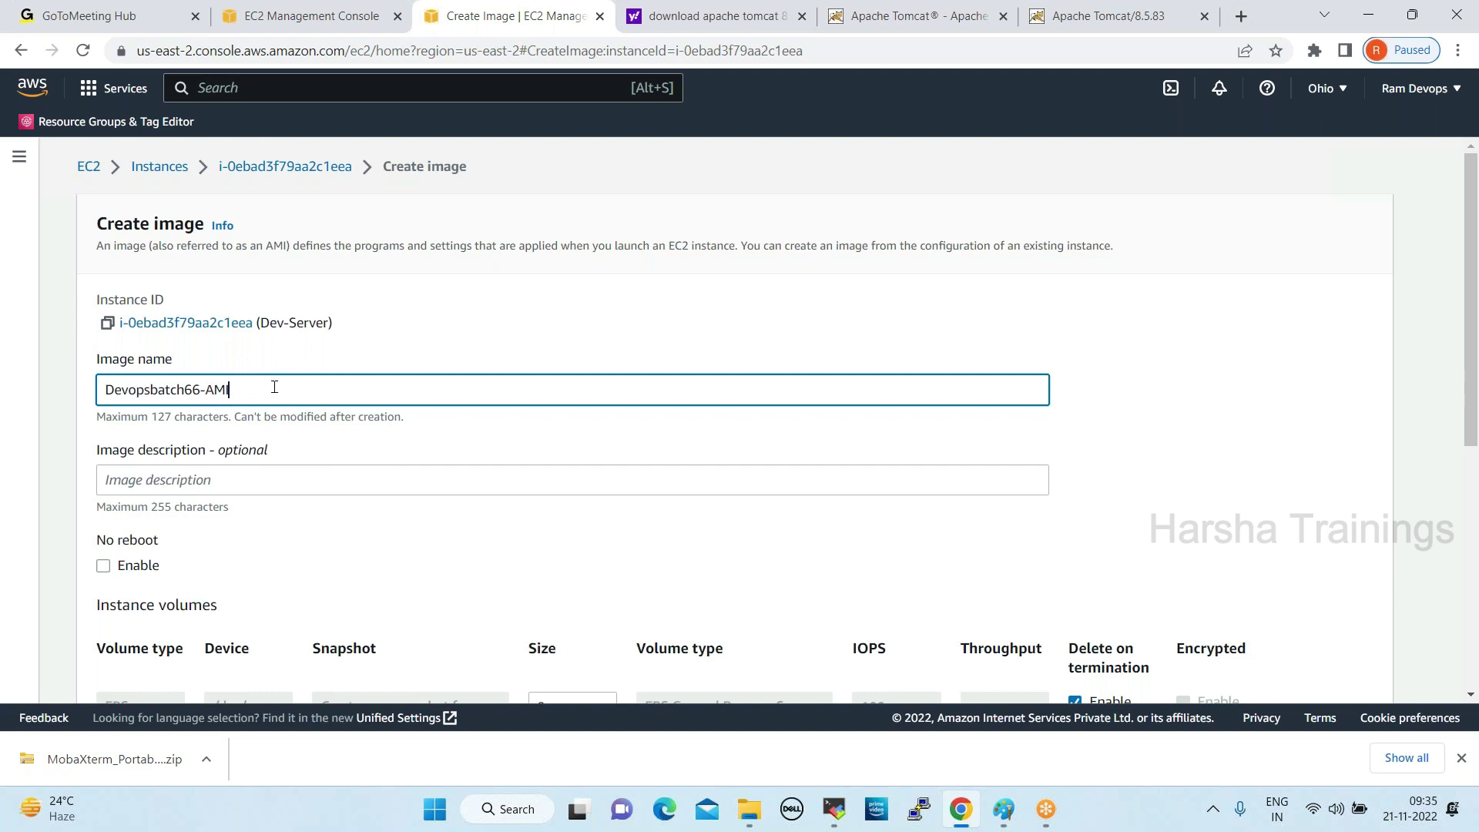
left_click_drag(279, 386, 4, 359)
key("ctrl+c")
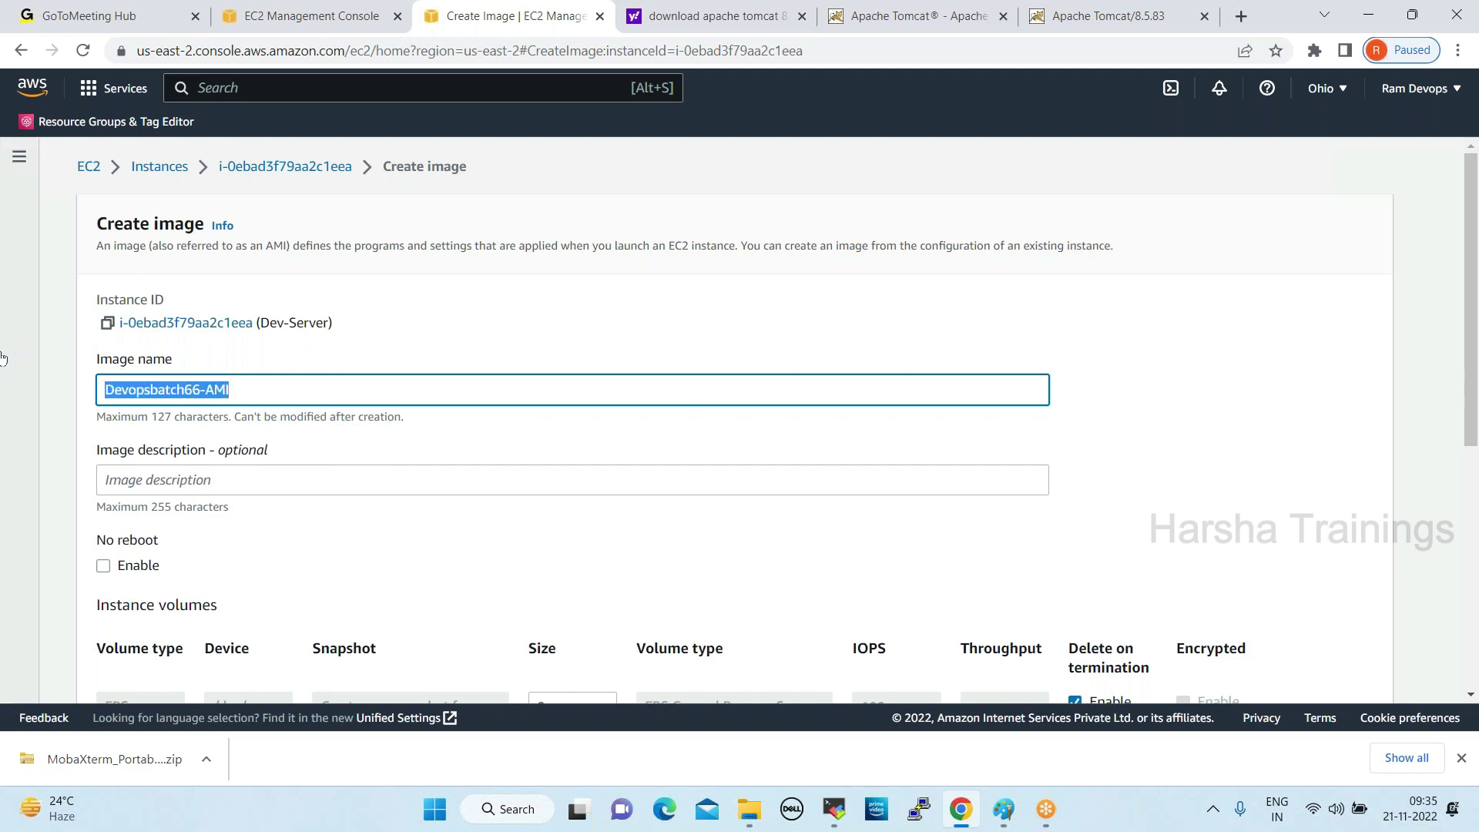
left_click(178, 472)
key("ctrl+v")
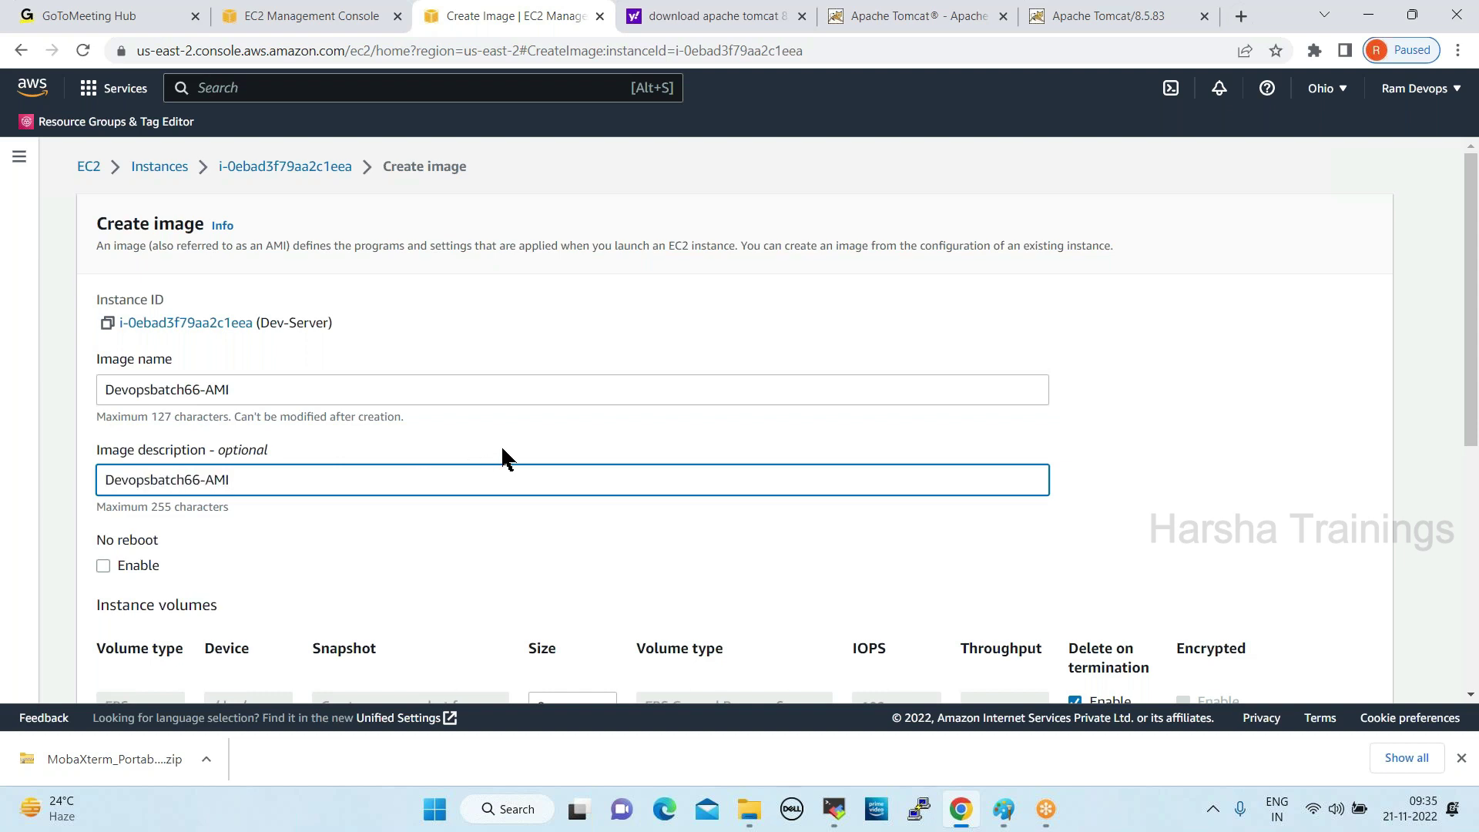
Add a tag with key Name and value Devopsbatch66-AMI to the image and its snapshots
scroll(502, 460, "down", 5)
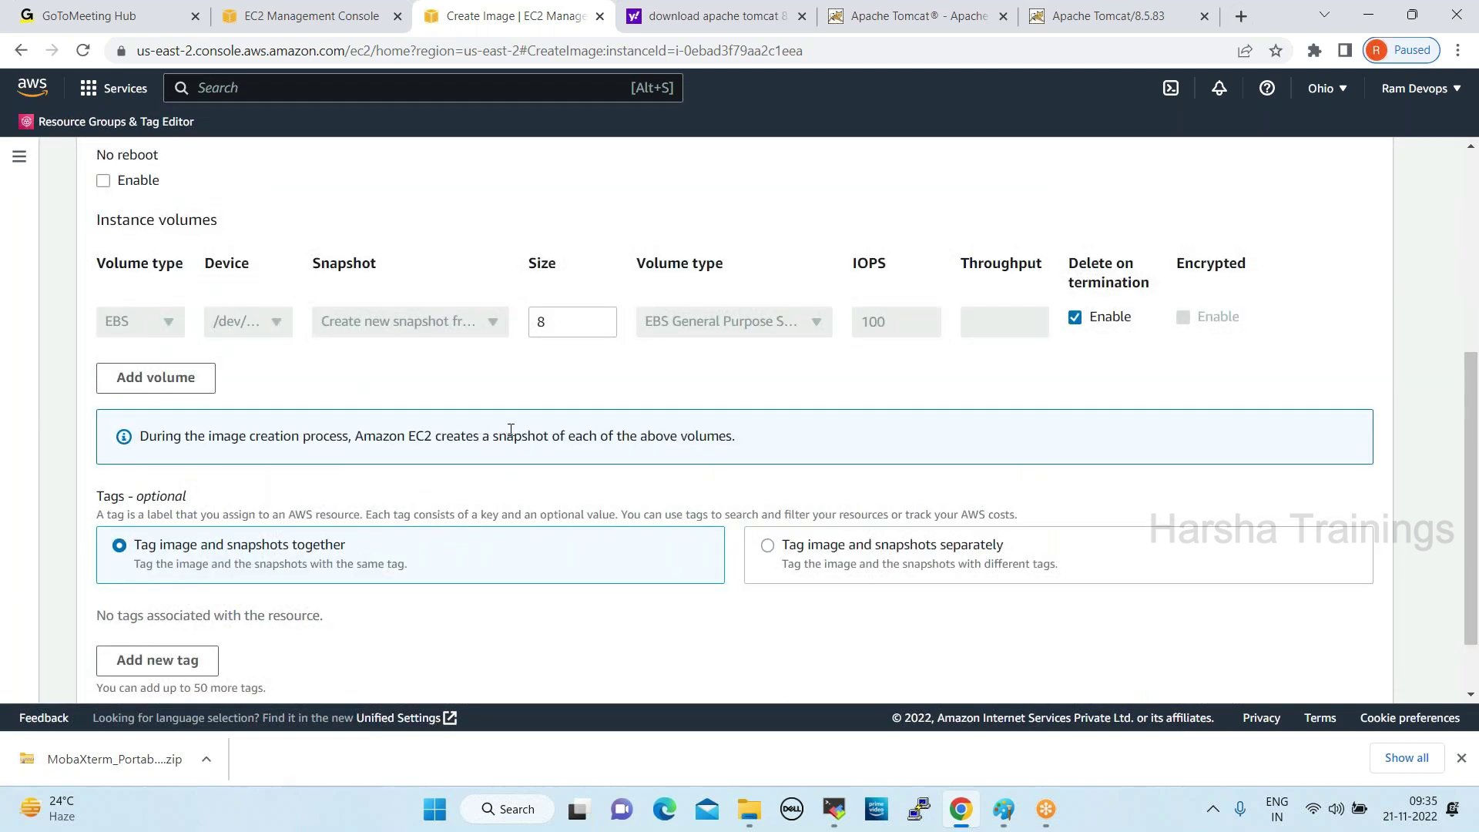
scroll(510, 430, "down", 1)
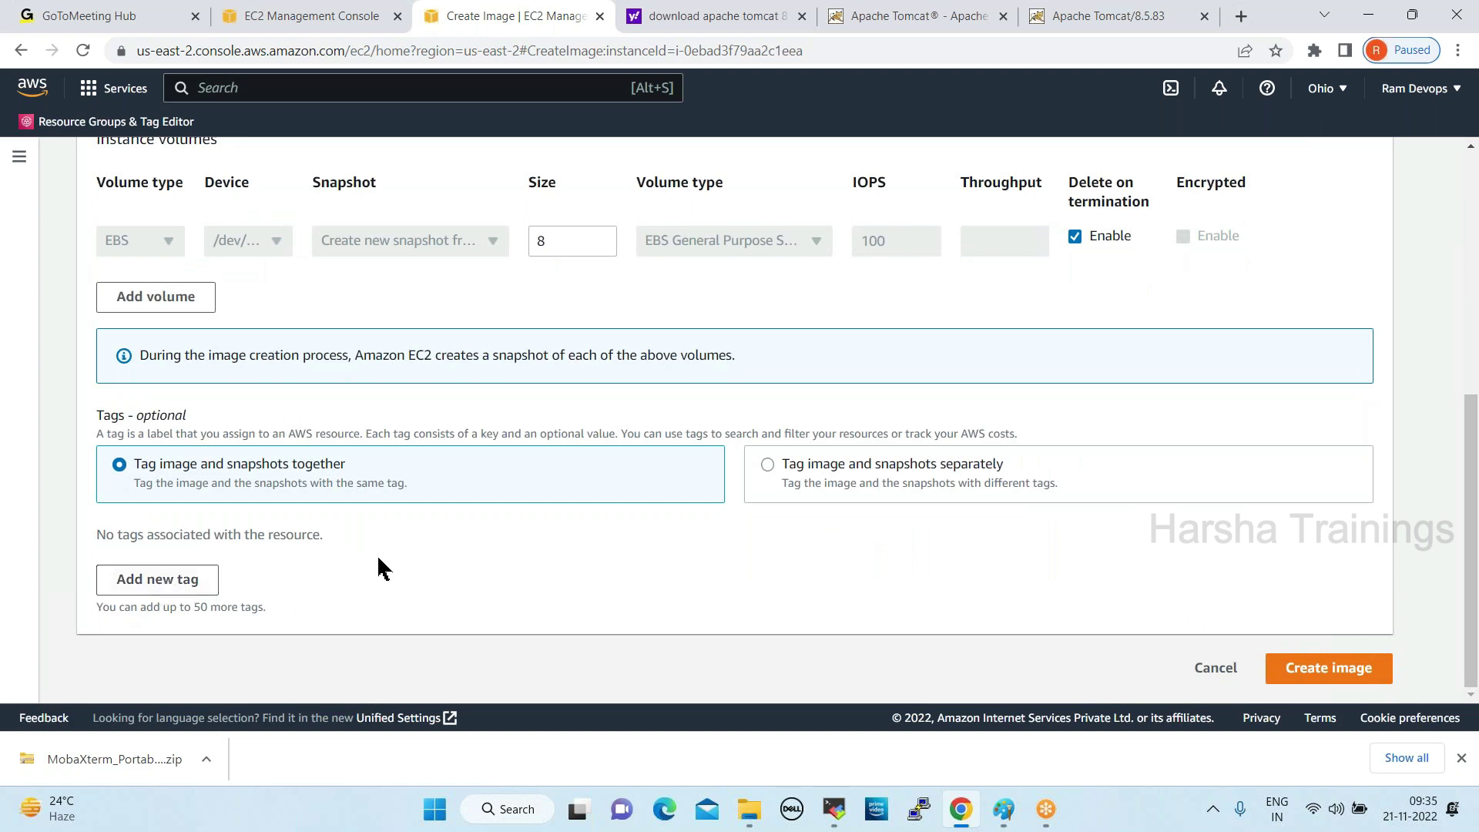
left_click(187, 584)
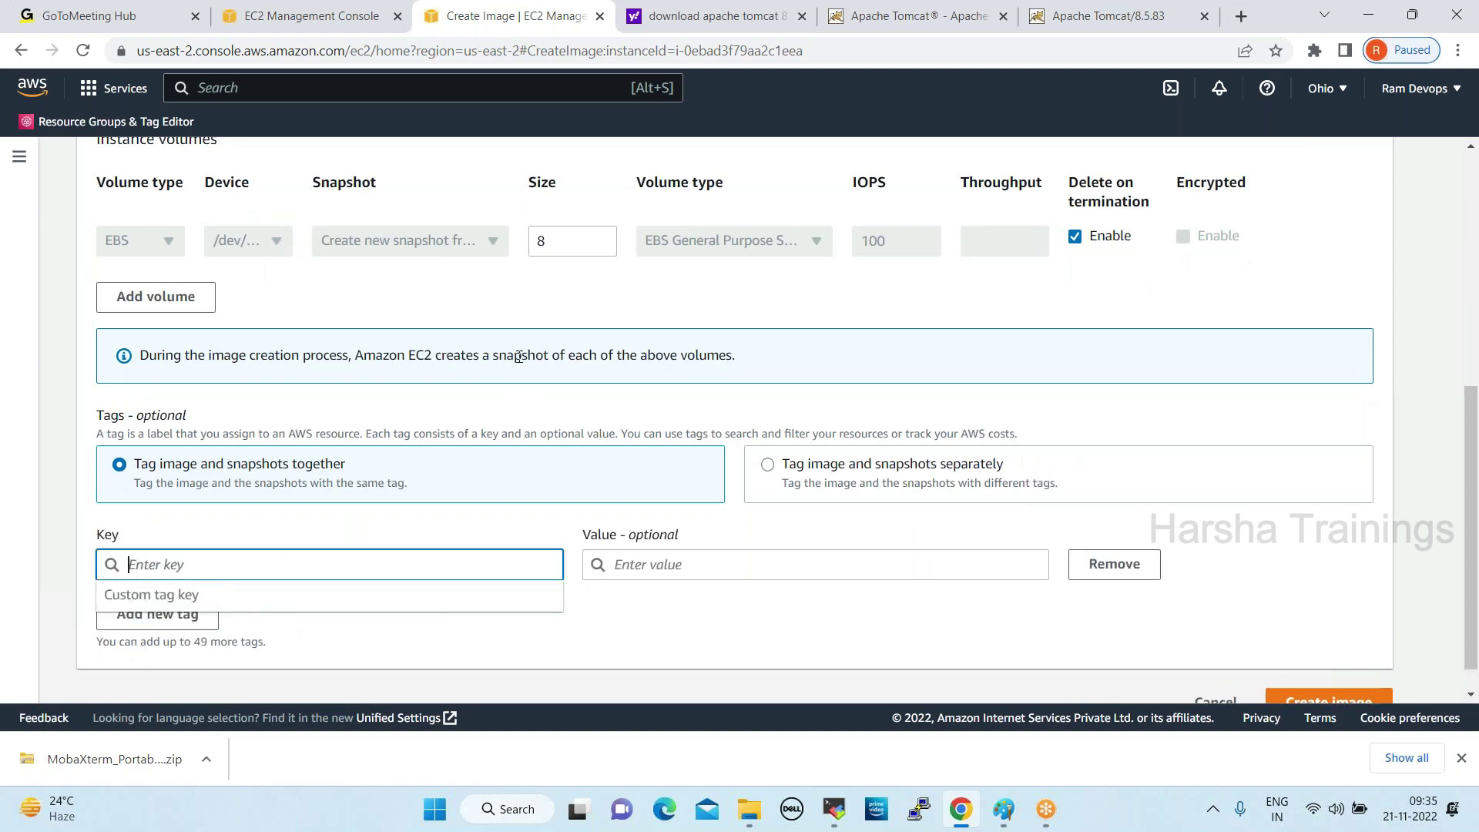
type("Name")
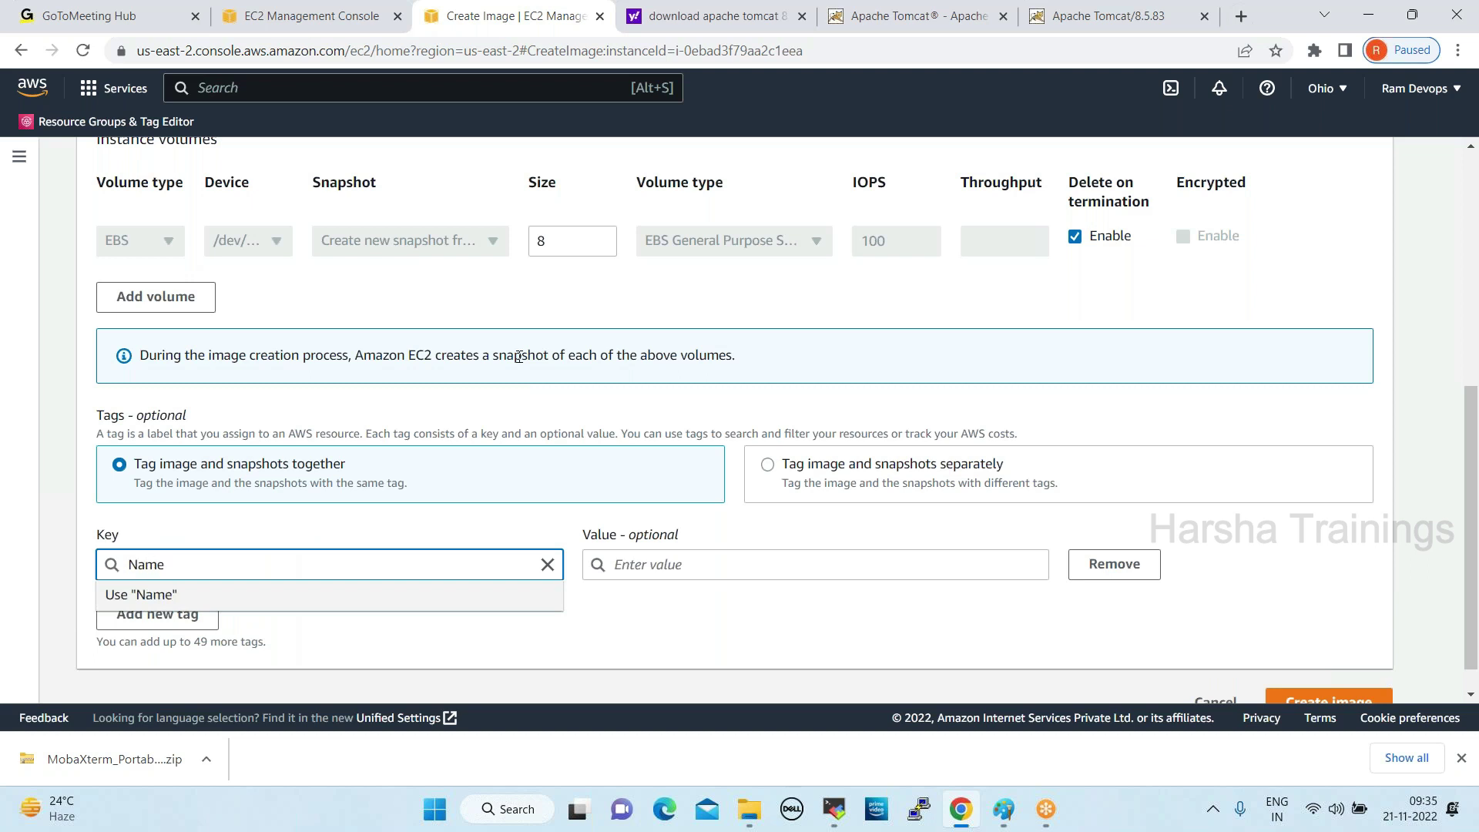
key("Tab")
key("ctrl+v")
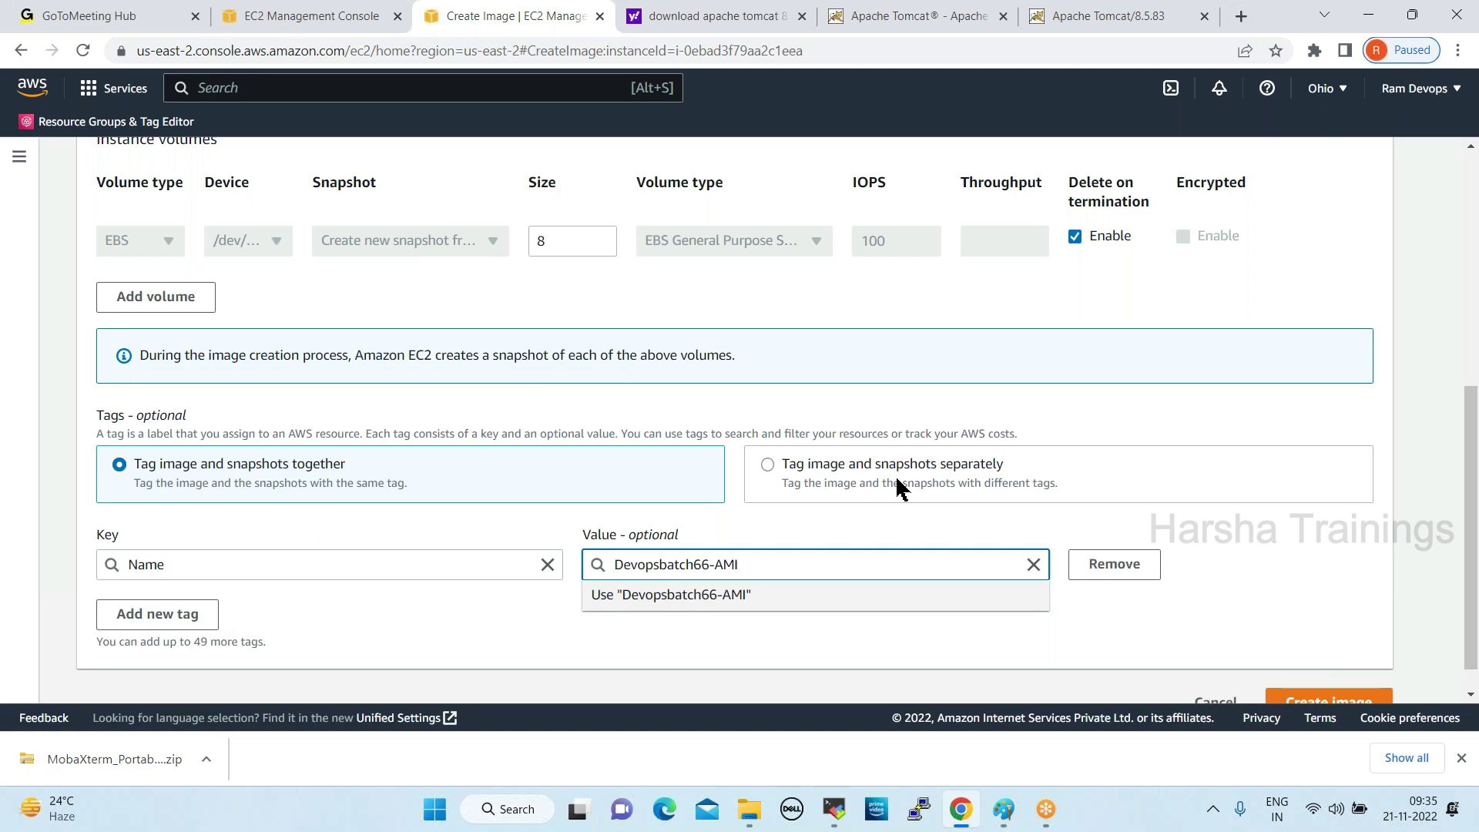
Create the image from the Dev-Server and dismiss the notification on the Instances page
scroll(898, 488, "down", 1)
scroll(898, 487, "down", 1)
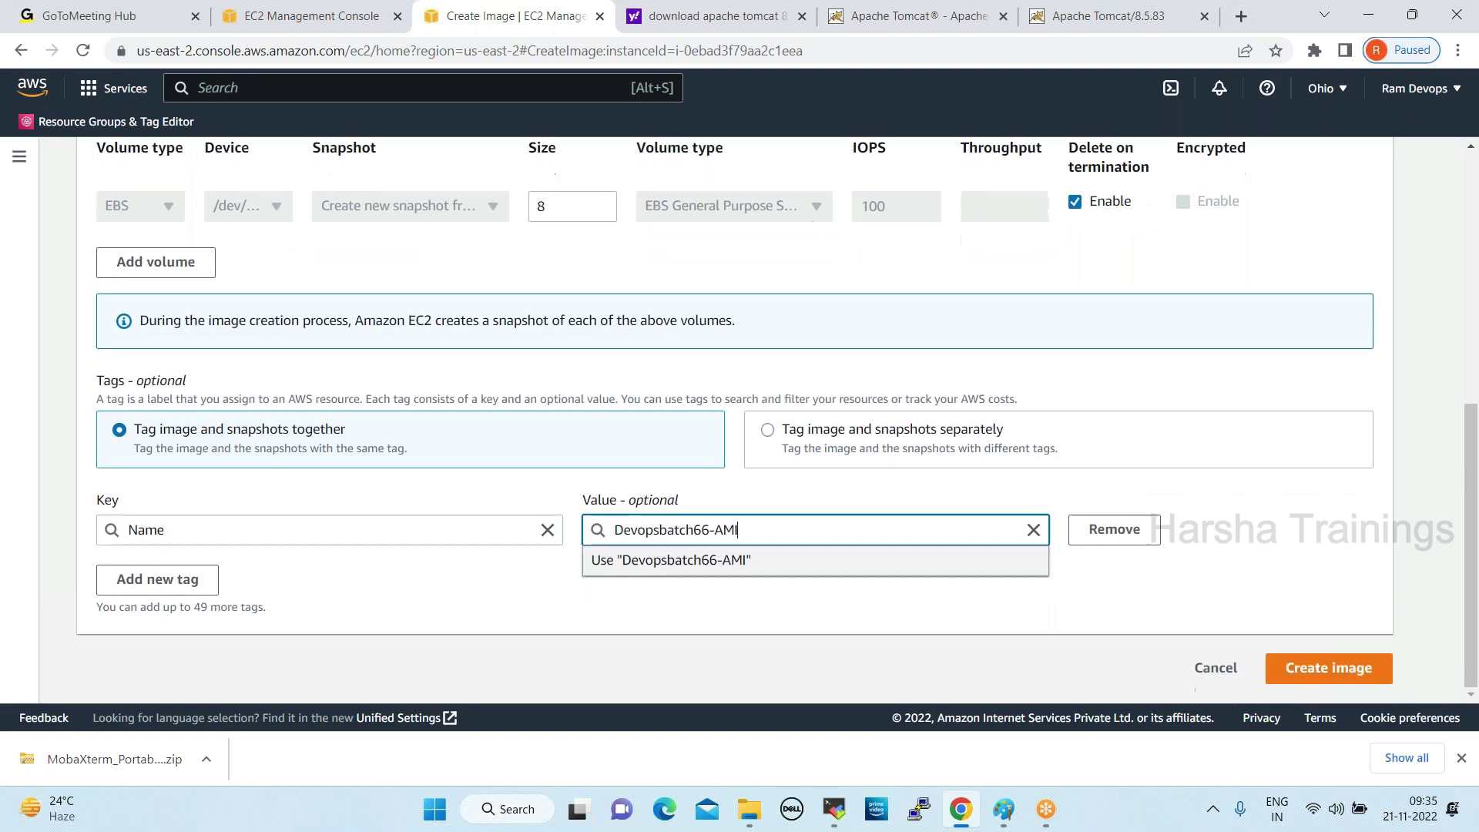
left_click(1335, 673)
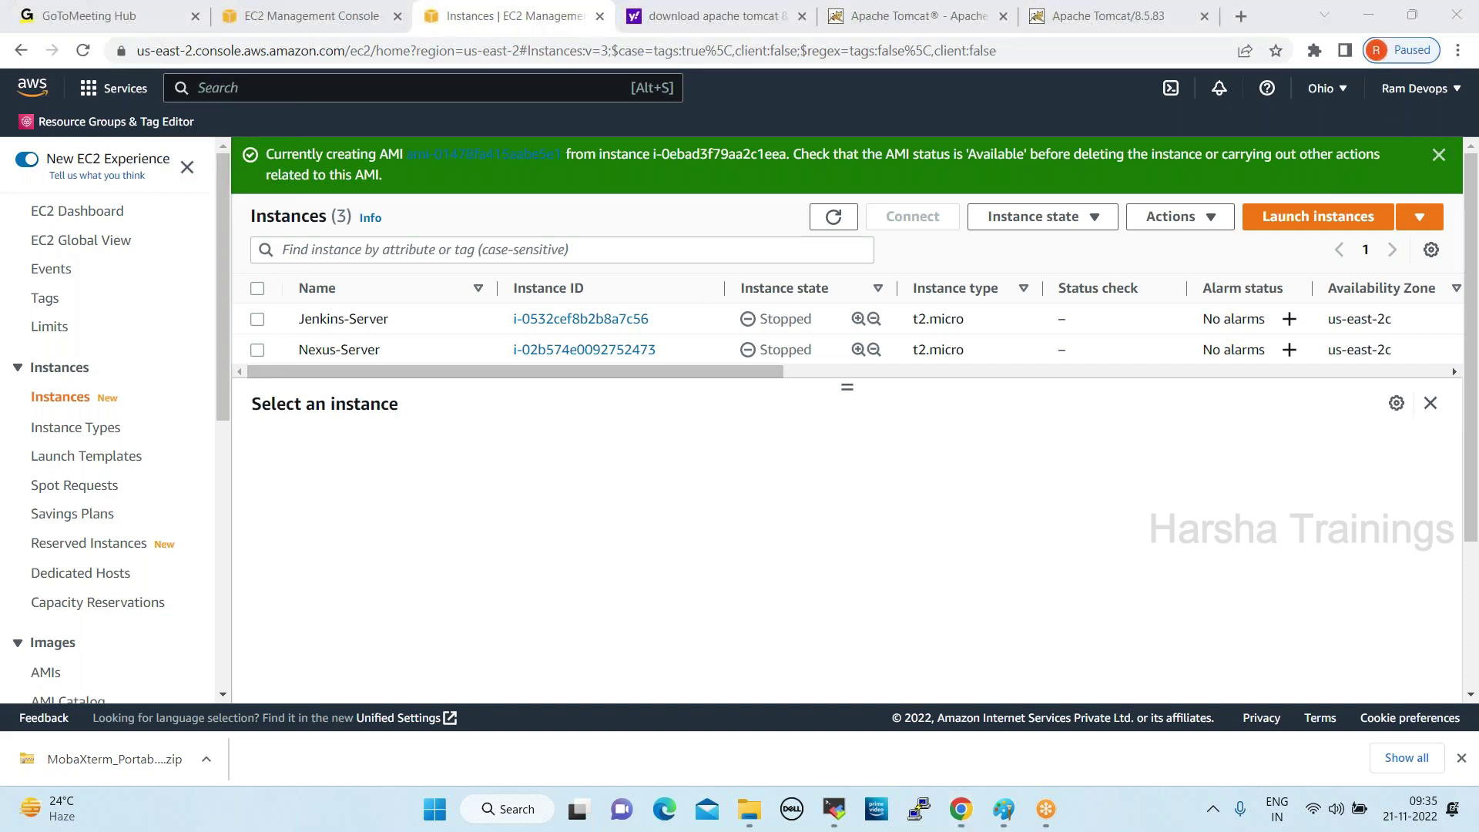
left_click(1438, 154)
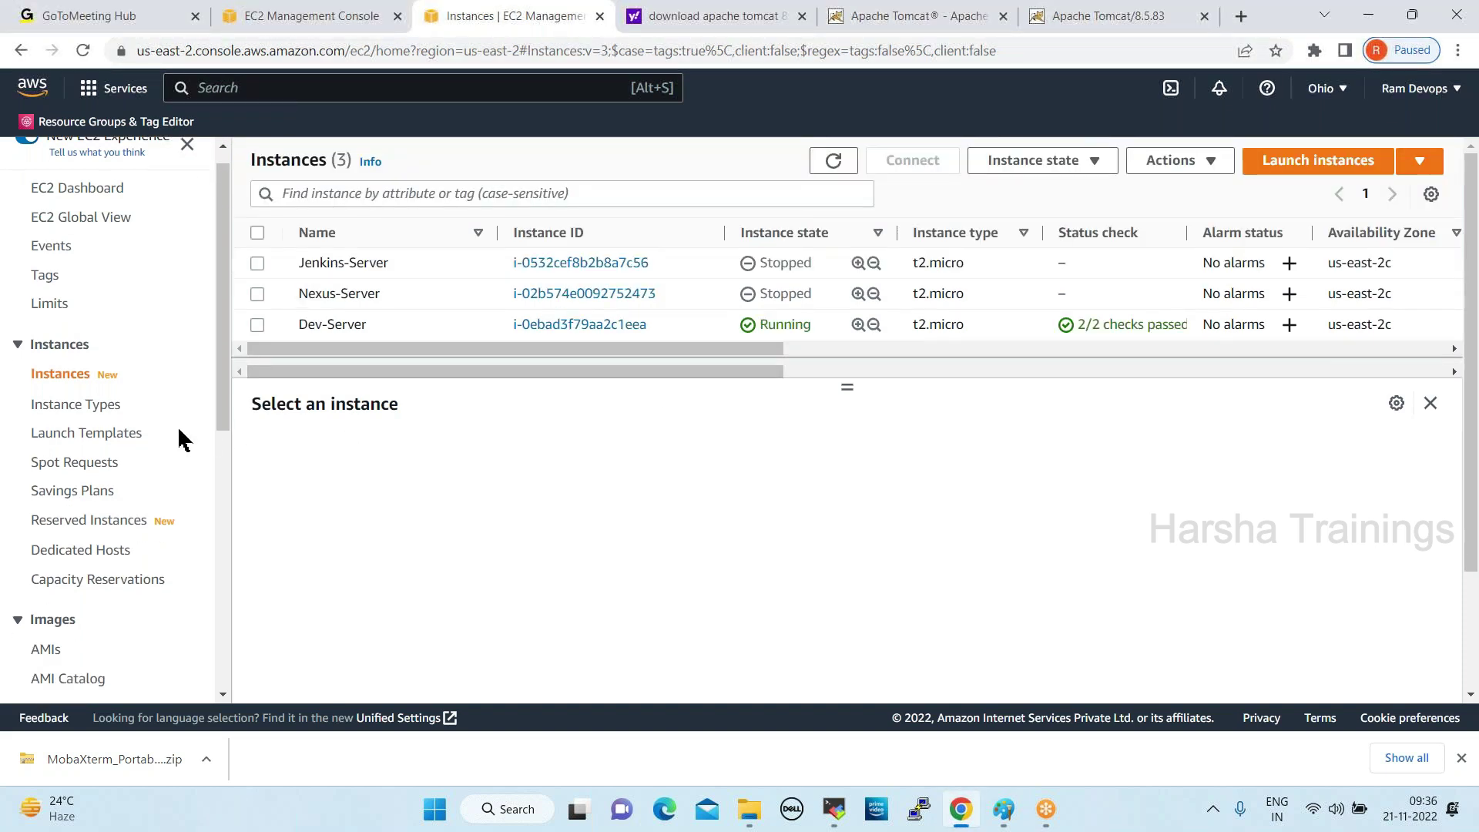
Open the list of owned AMIs and check the status of Devopsbatch66-AMI
scroll(178, 431, "down", 3)
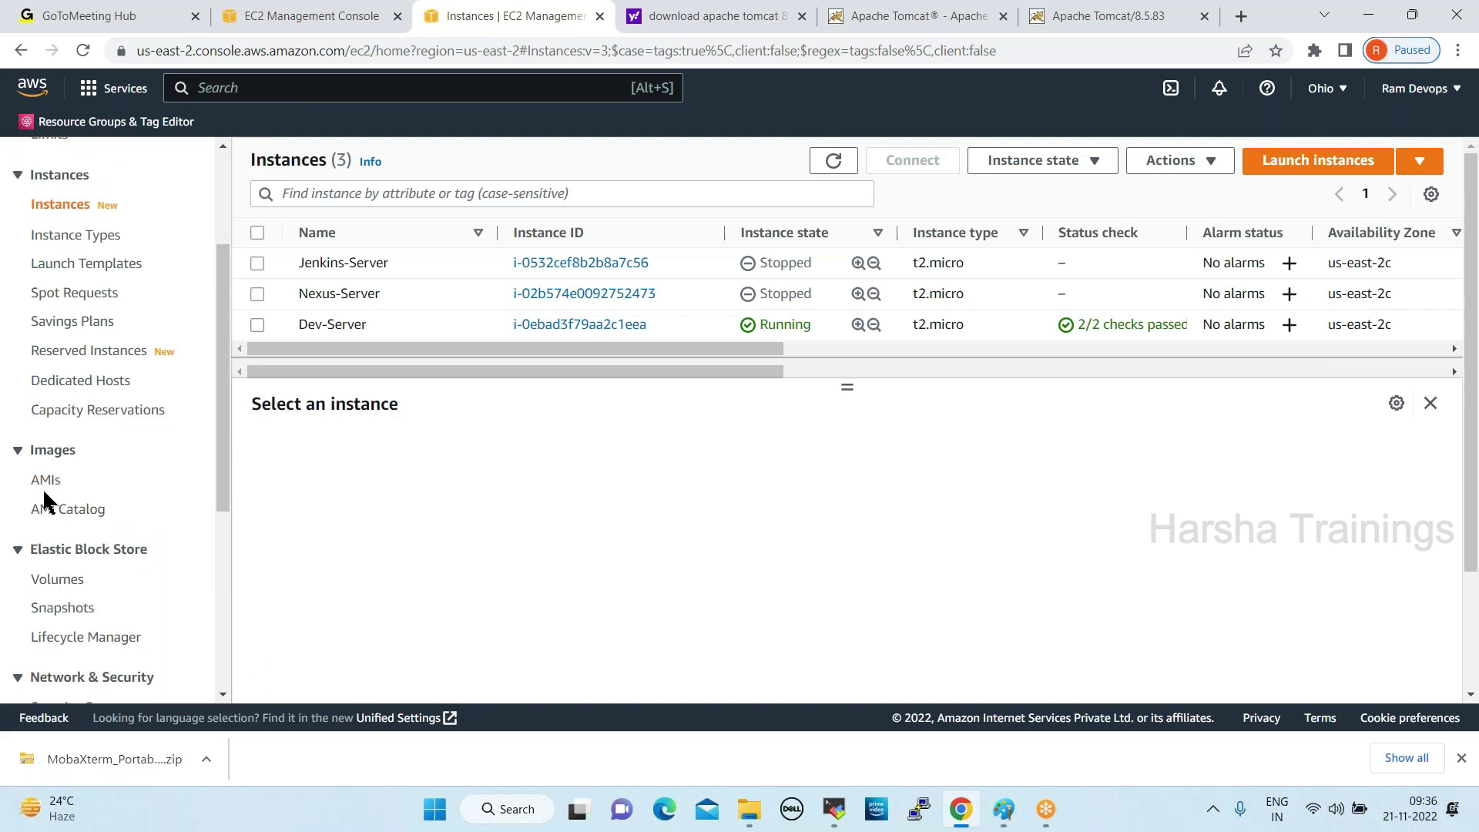
left_click(49, 481)
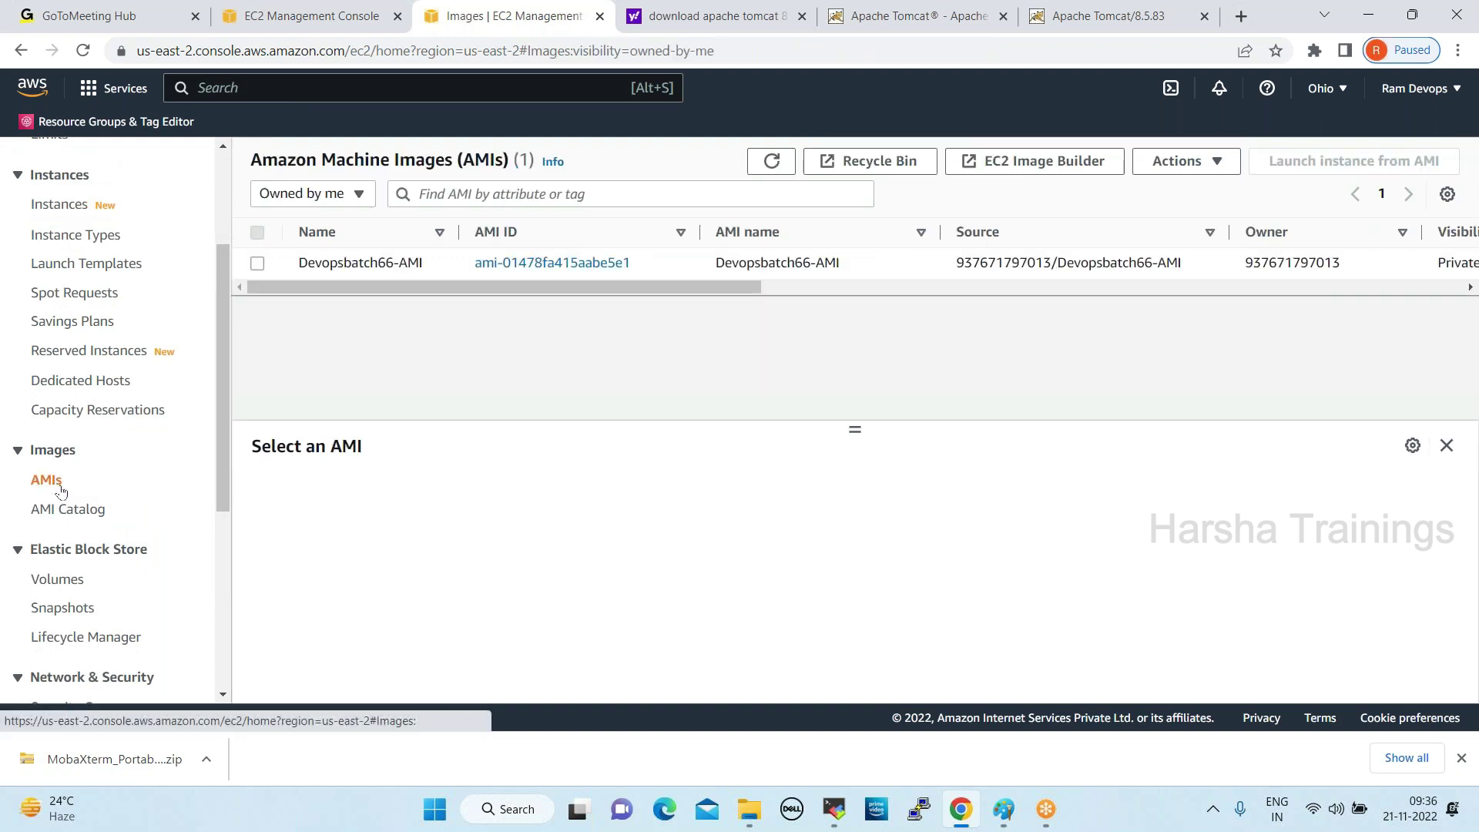
left_click_drag(750, 289, 972, 297)
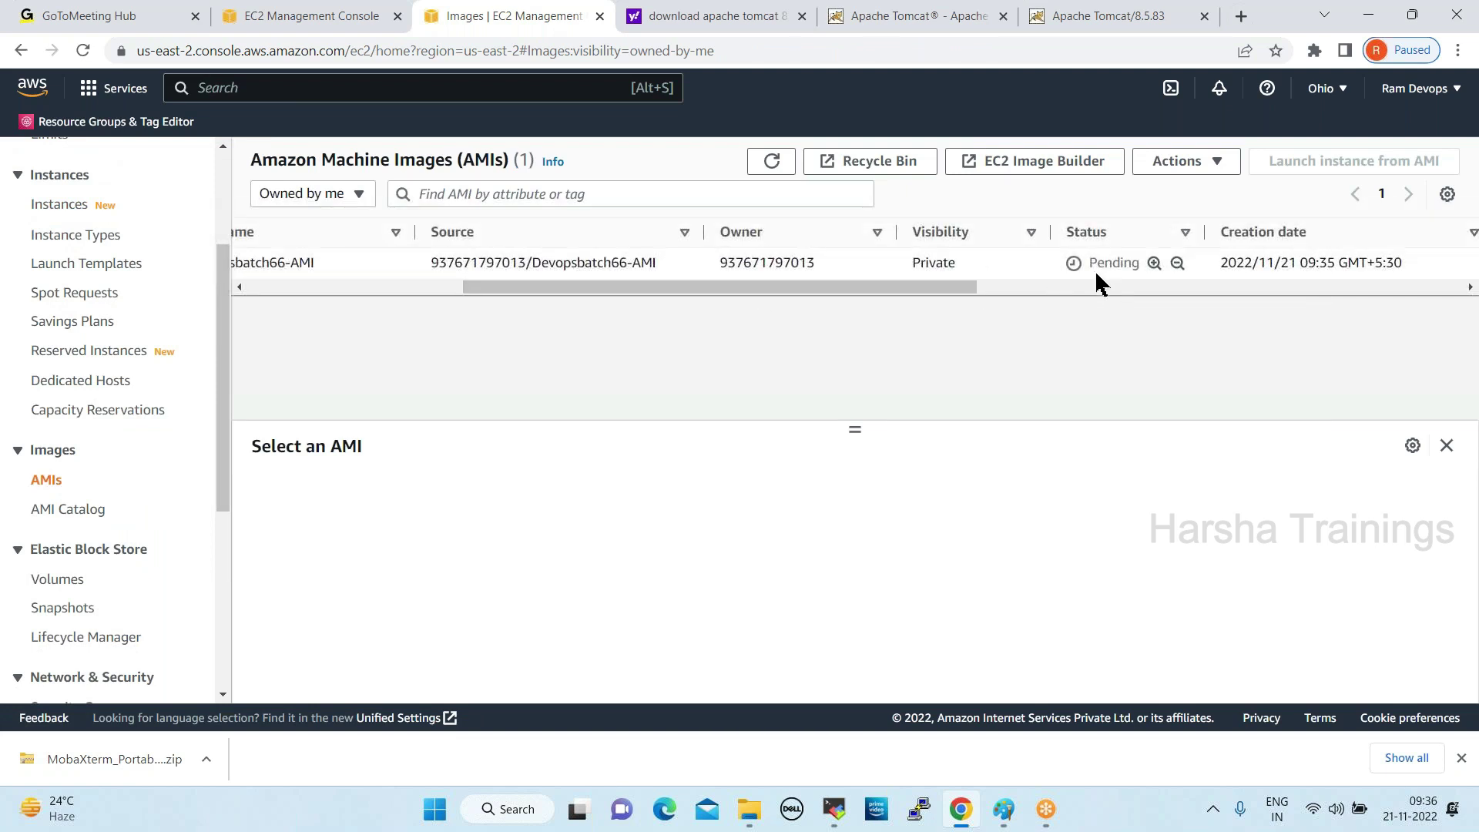
double_click(1095, 263)
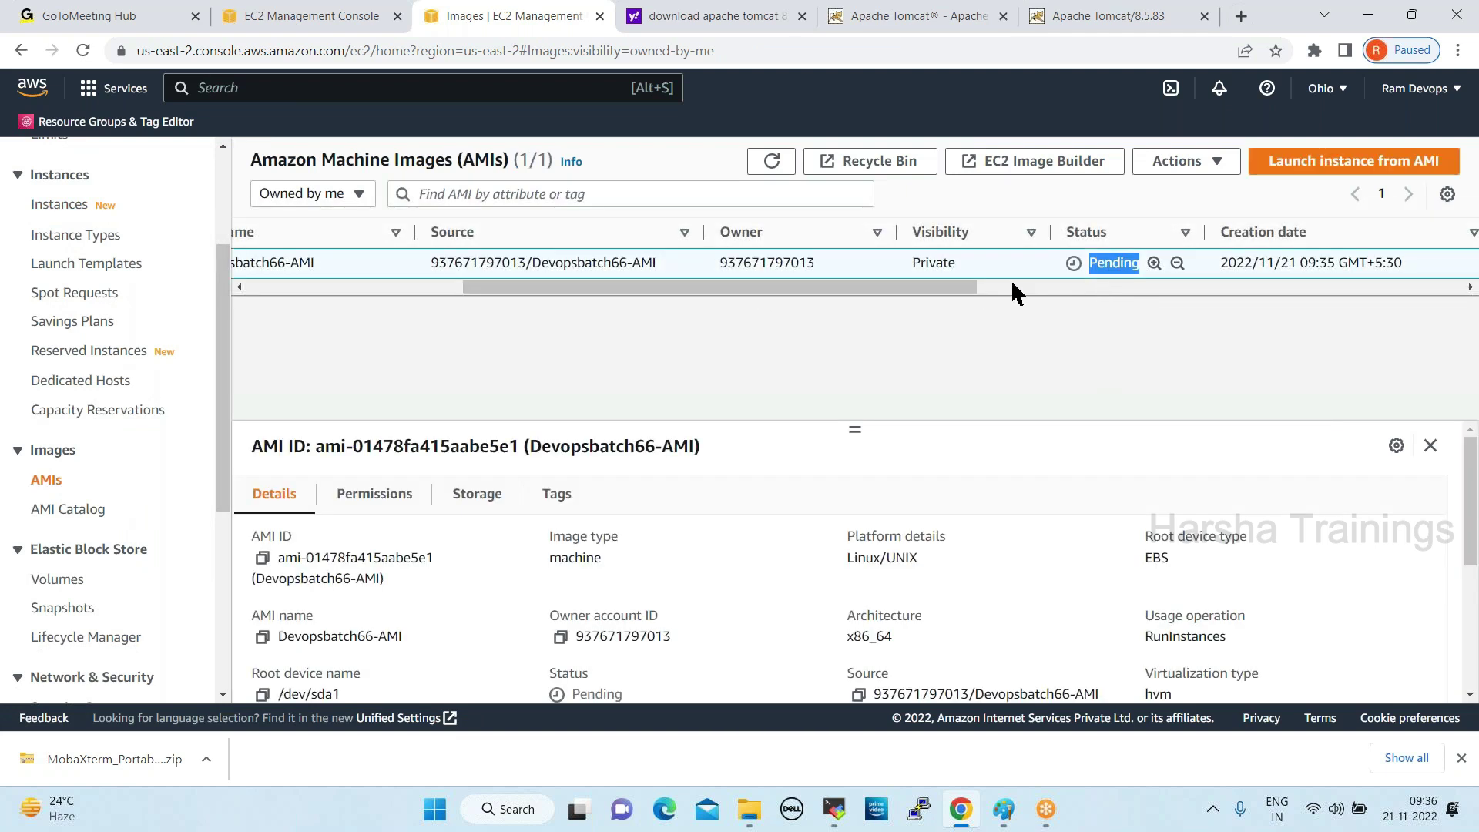
Refresh the list of owned AMIs repeatedly and check the status of Devopsbatch66-AMI
left_click_drag(955, 286, 981, 286)
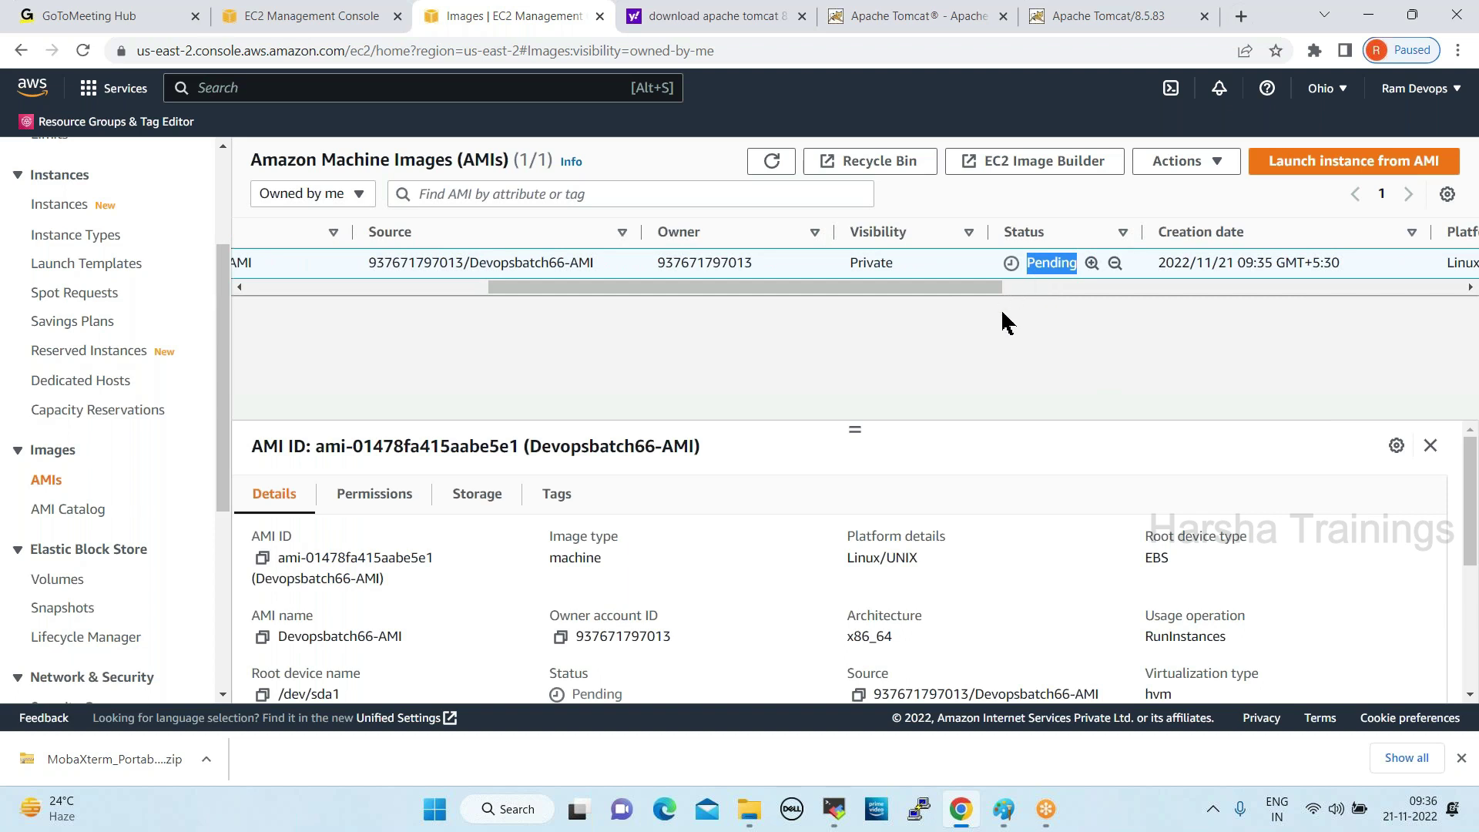
left_click(772, 161)
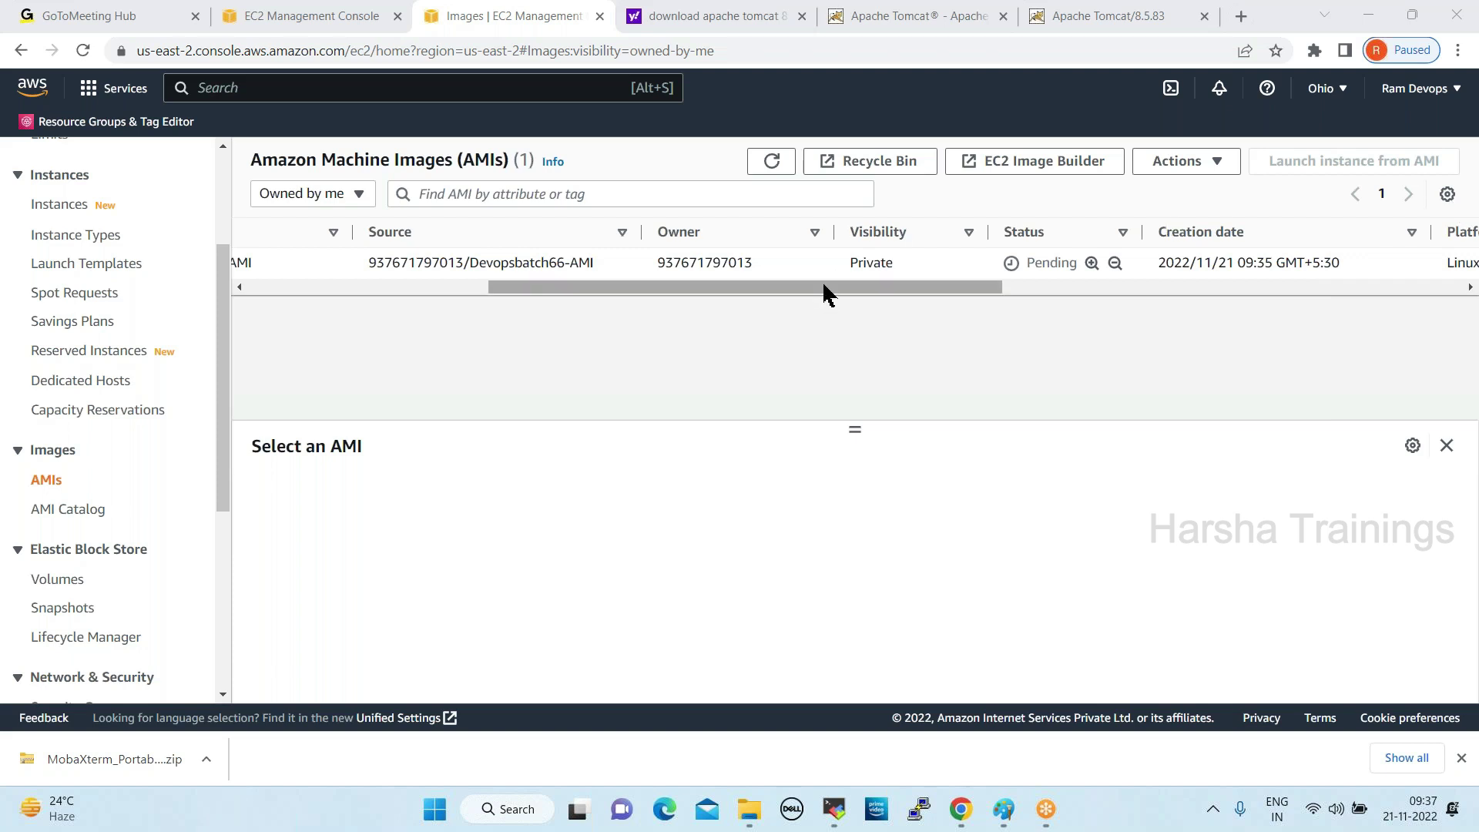
left_click_drag(823, 287, 495, 304)
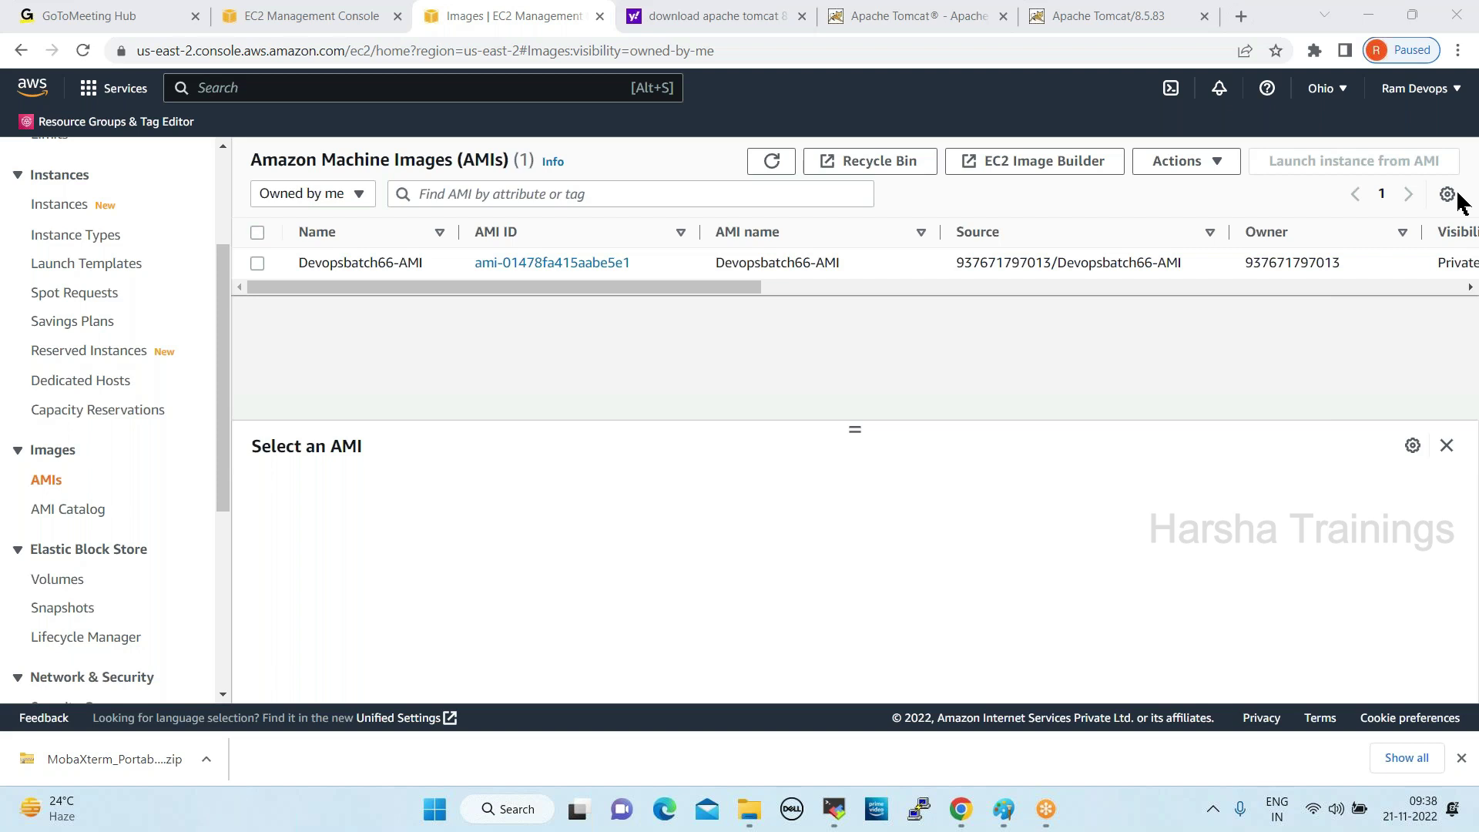
left_click_drag(744, 288, 946, 289)
left_click(773, 162)
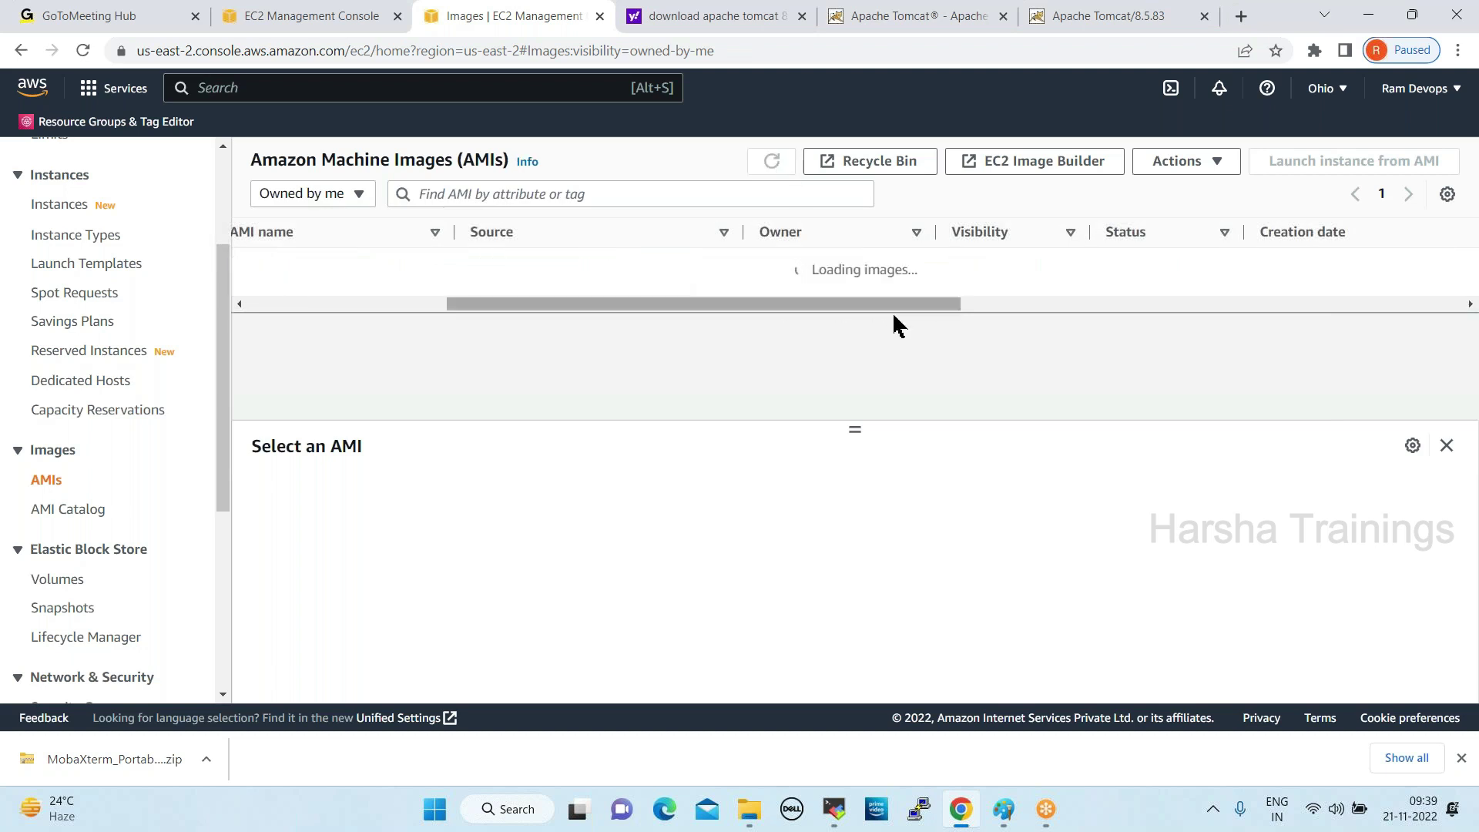
left_click_drag(948, 288, 995, 288)
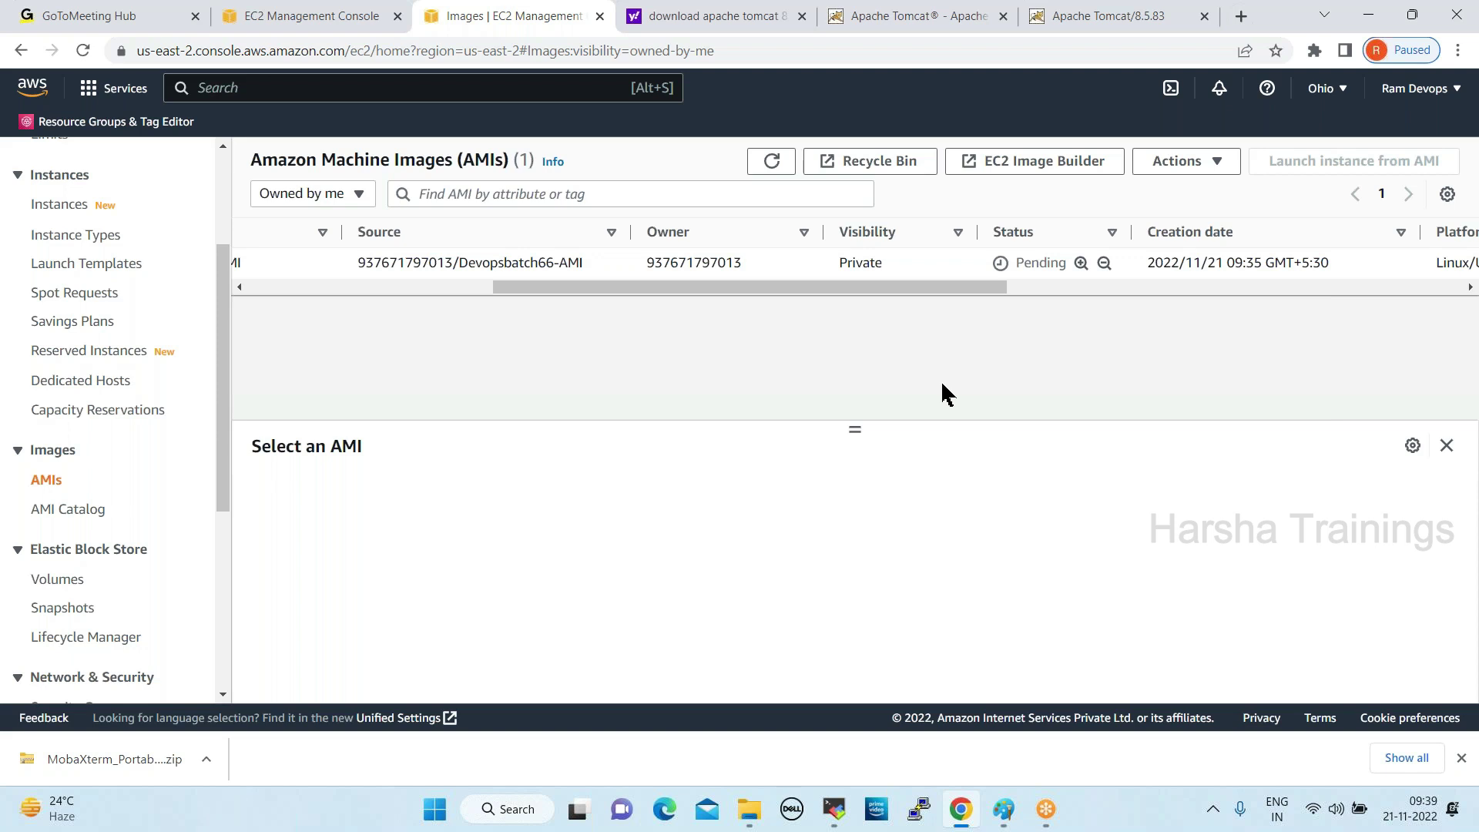
left_click(771, 161)
left_click(771, 163)
left_click_drag(776, 287, 666, 300)
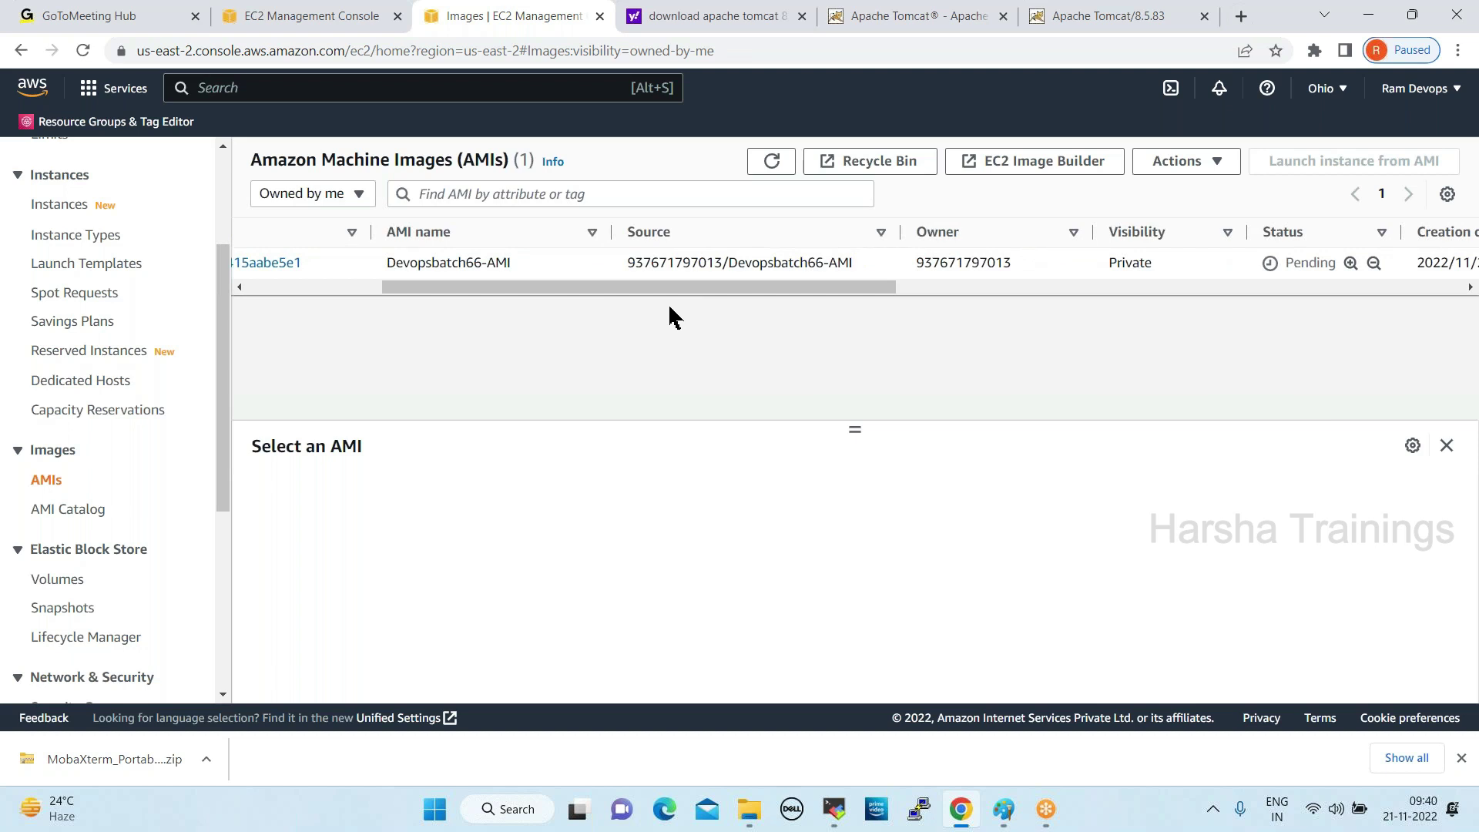
left_click_drag(842, 295, 914, 291)
left_click(774, 163)
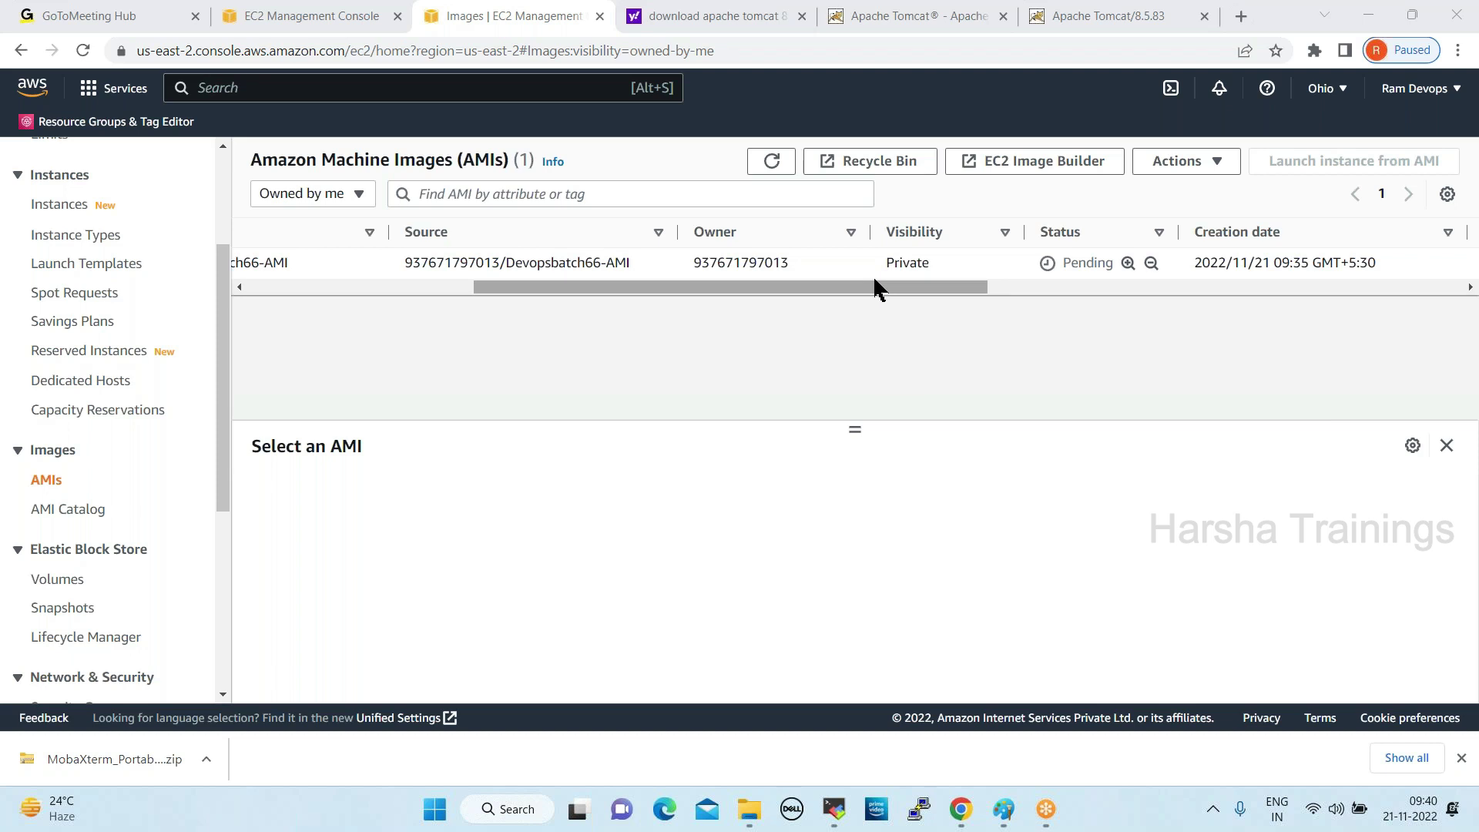
left_click(770, 167)
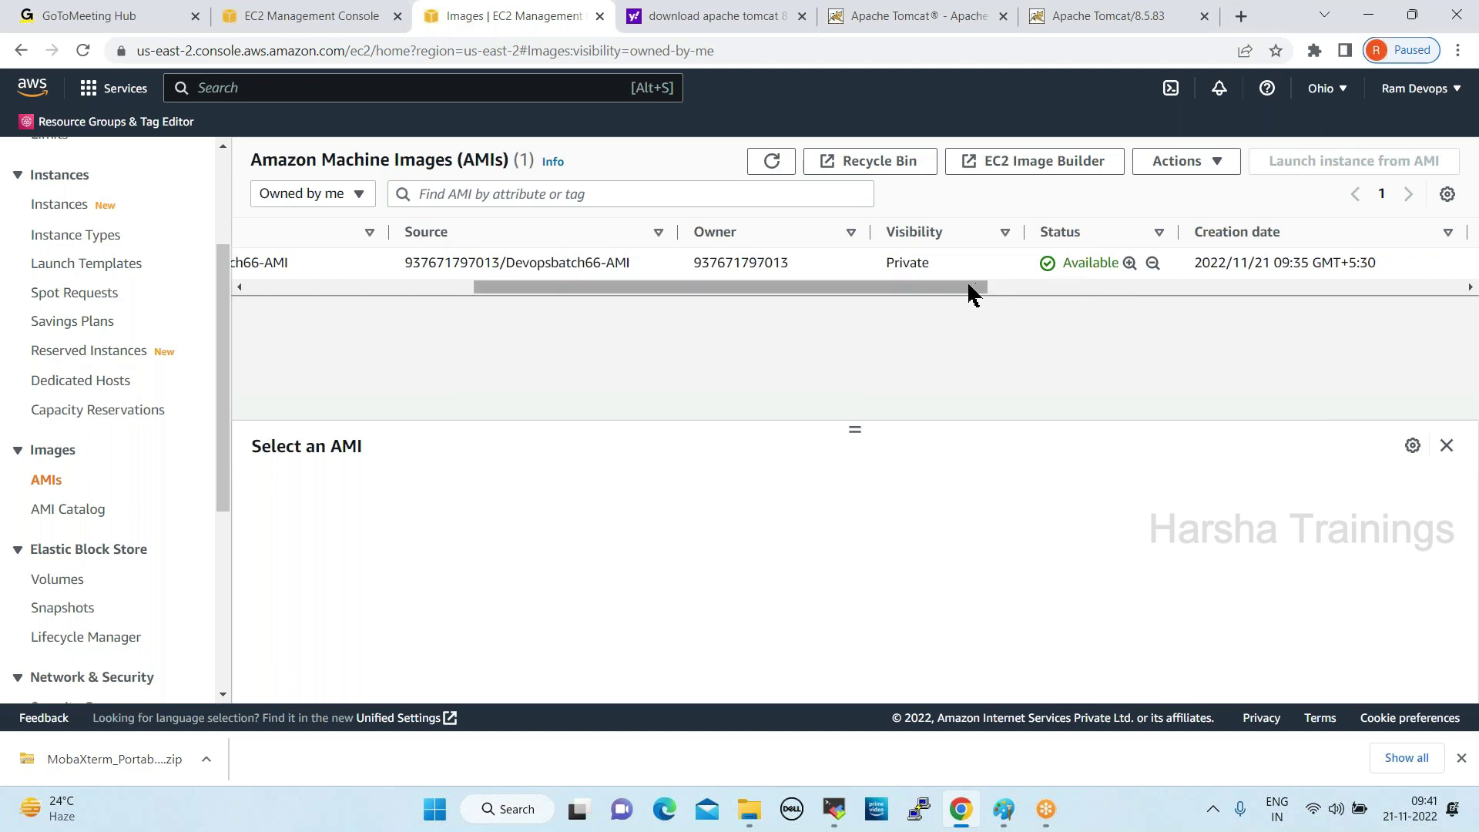
left_click_drag(972, 285, 1006, 286)
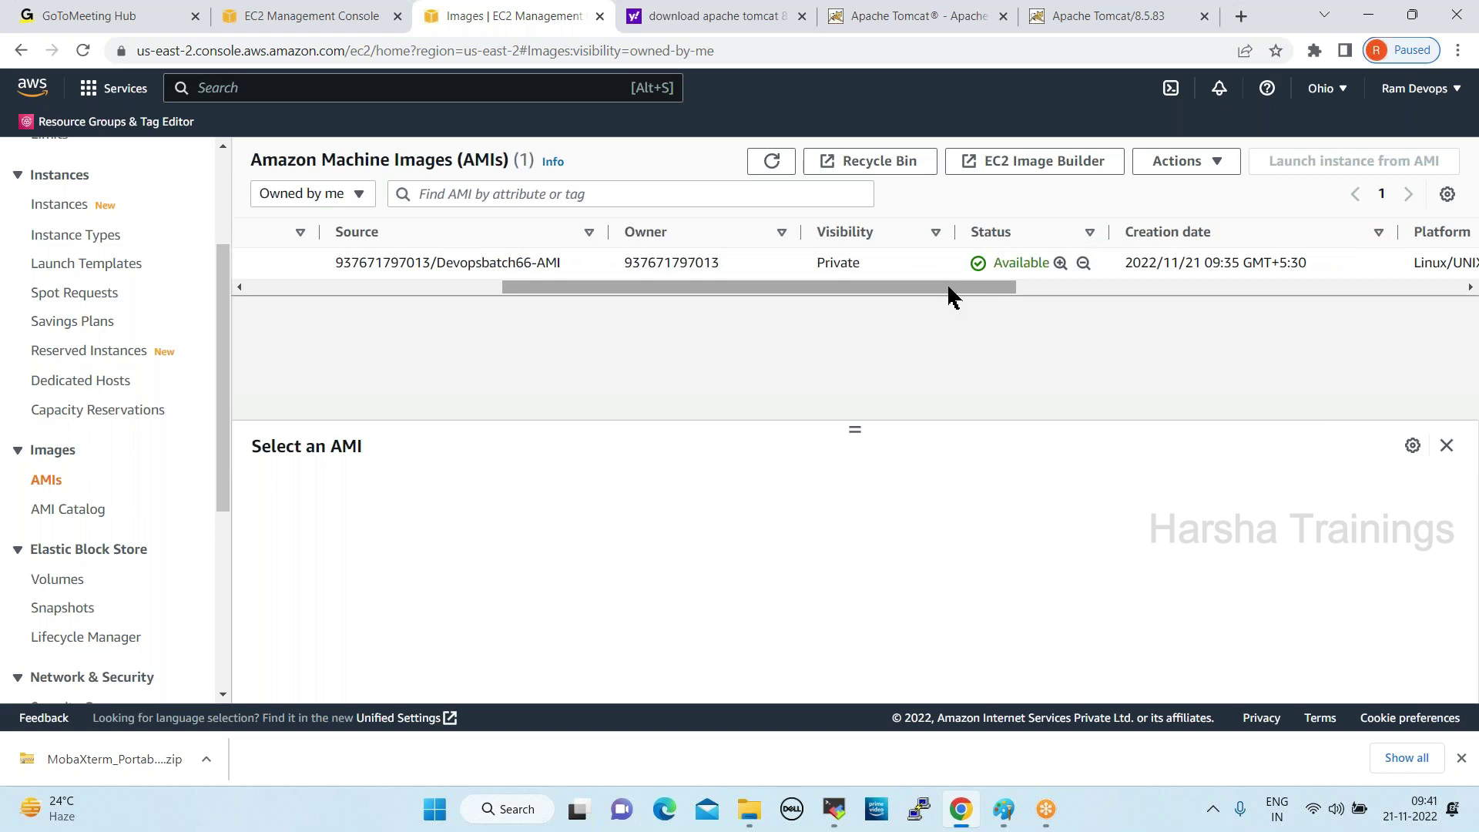
left_click_drag(948, 286, 620, 304)
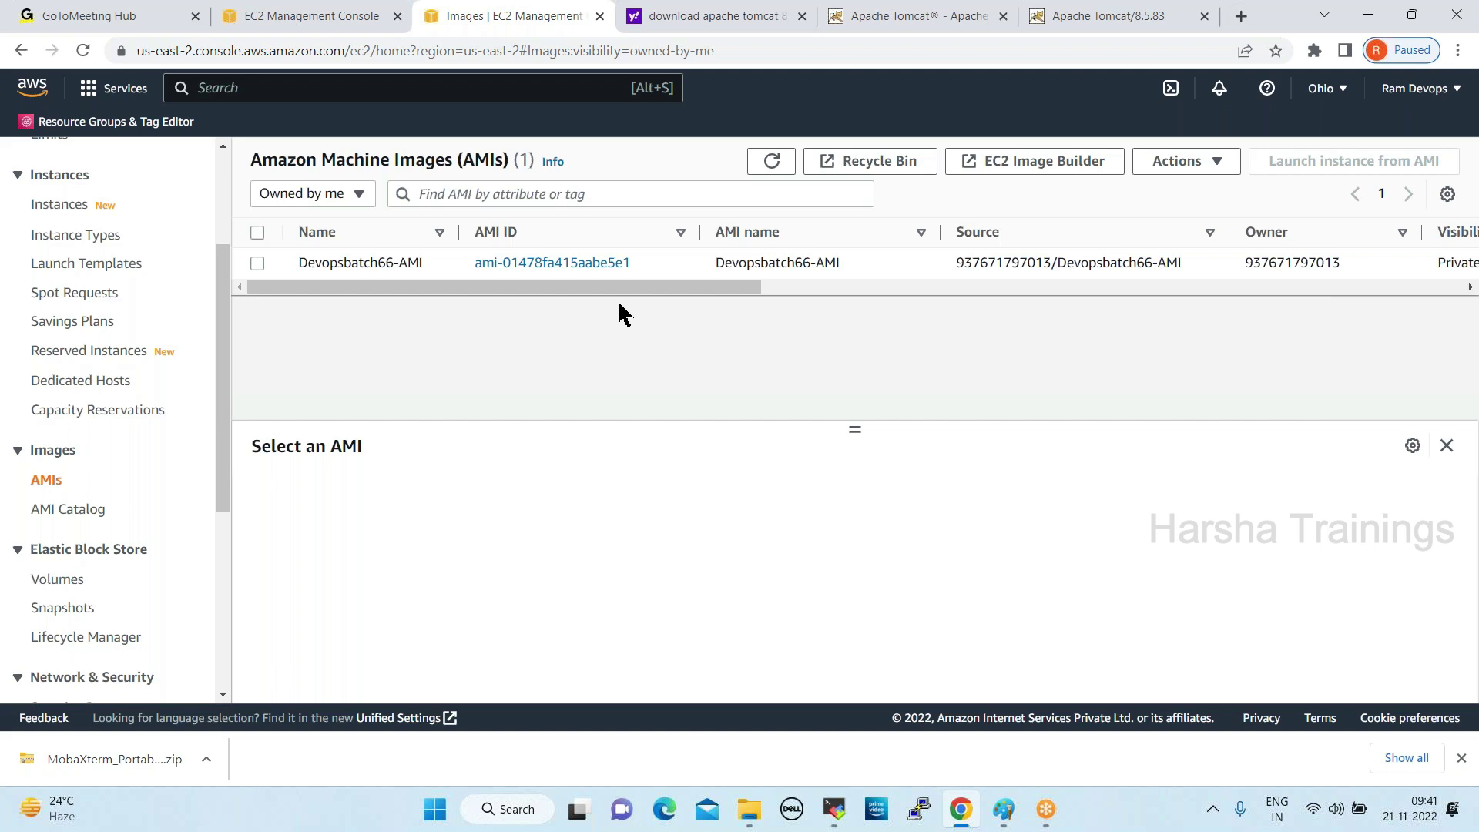
left_click_drag(615, 286, 396, 327)
Switch to the Paint notes and review the Dev row with its tools and AMI entry
left_click(1005, 816)
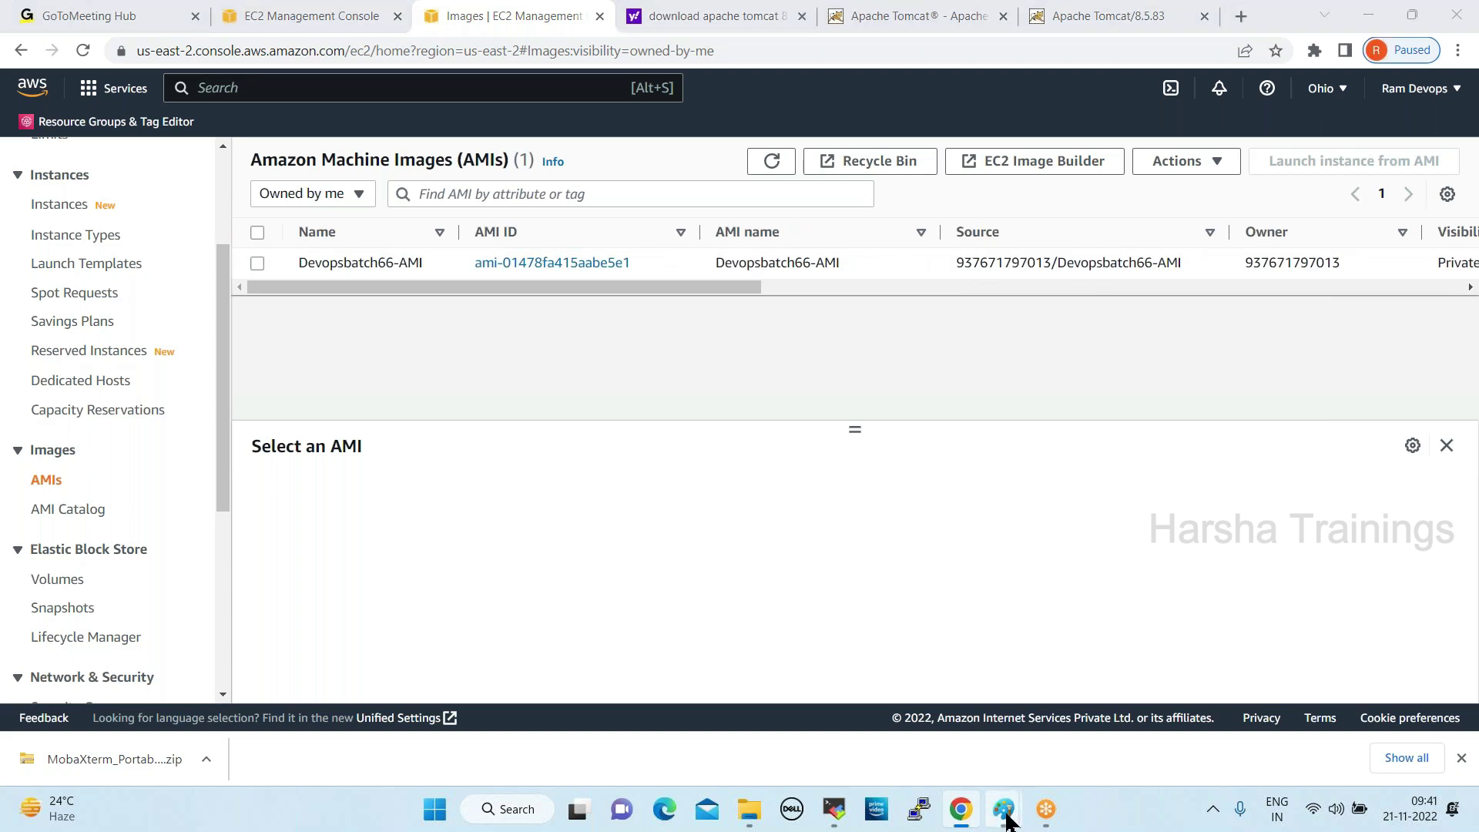
left_click(1178, 704)
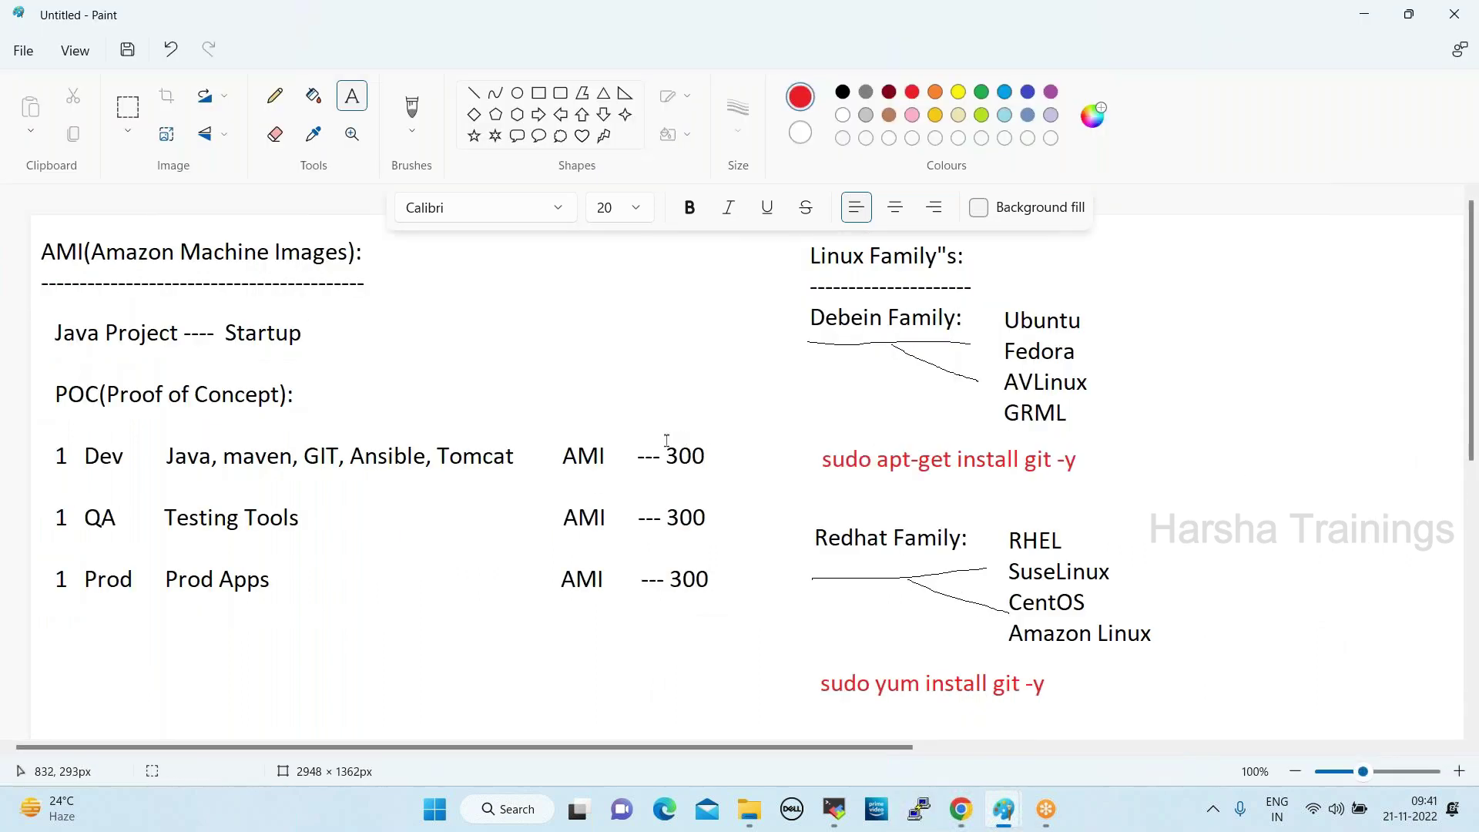
left_click_drag(54, 441, 132, 485)
left_click_drag(558, 447, 616, 474)
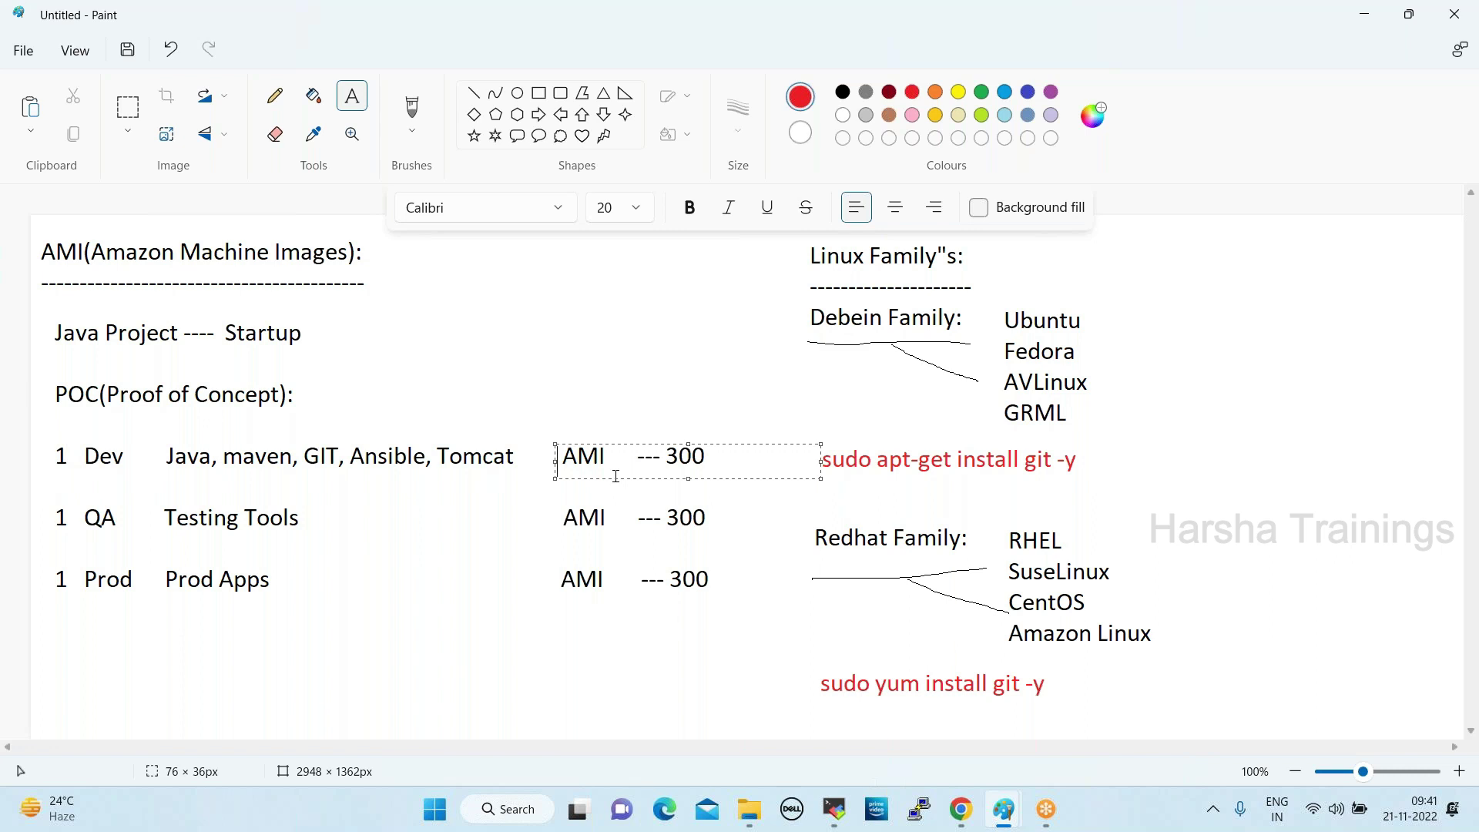
Return to the EC2 console in Chrome and start launching a new instance from the Instances page
left_click(961, 810)
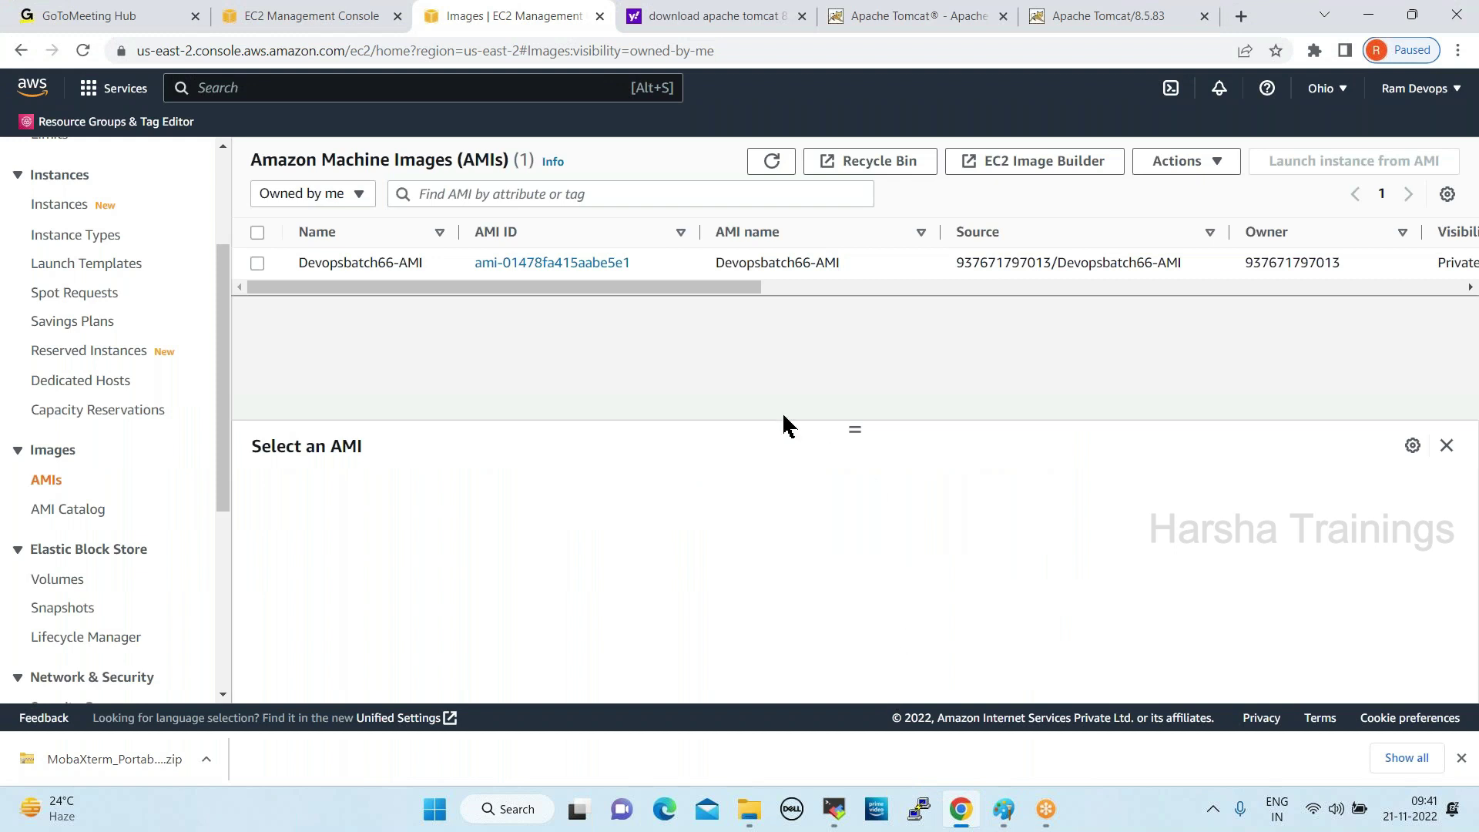
scroll(127, 365, "up", 3)
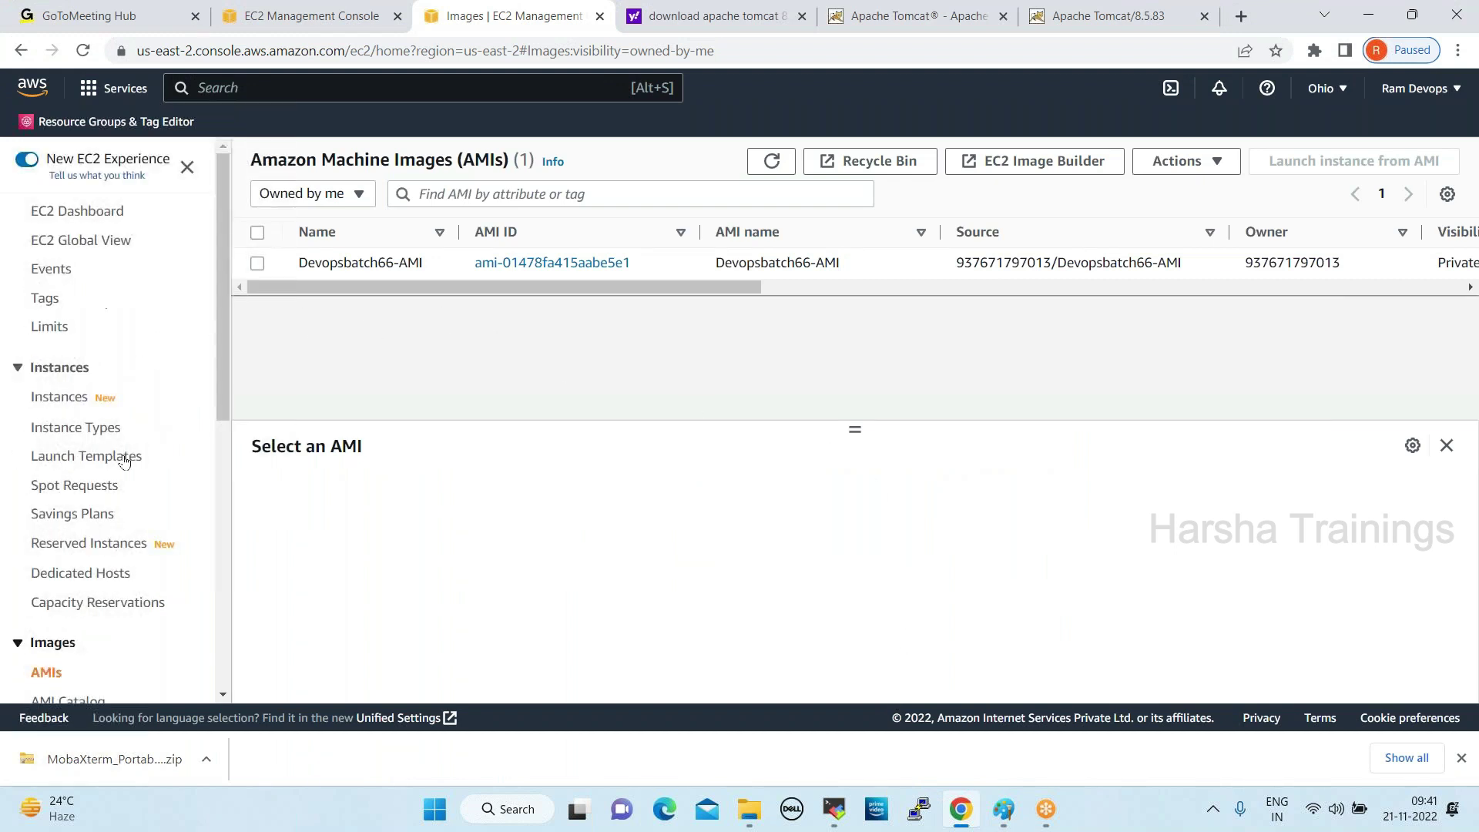
left_click(62, 397)
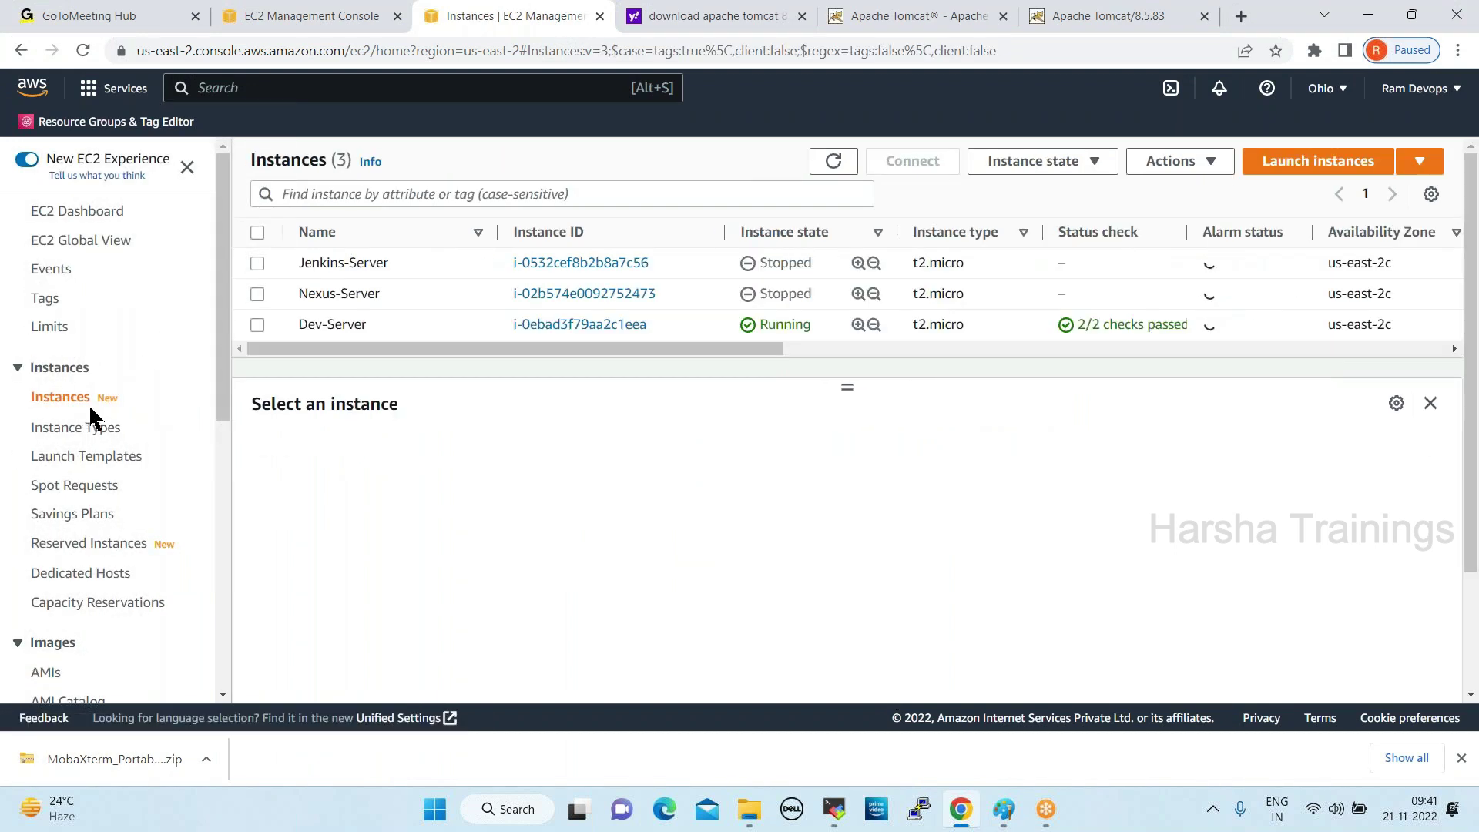
left_click(1301, 160)
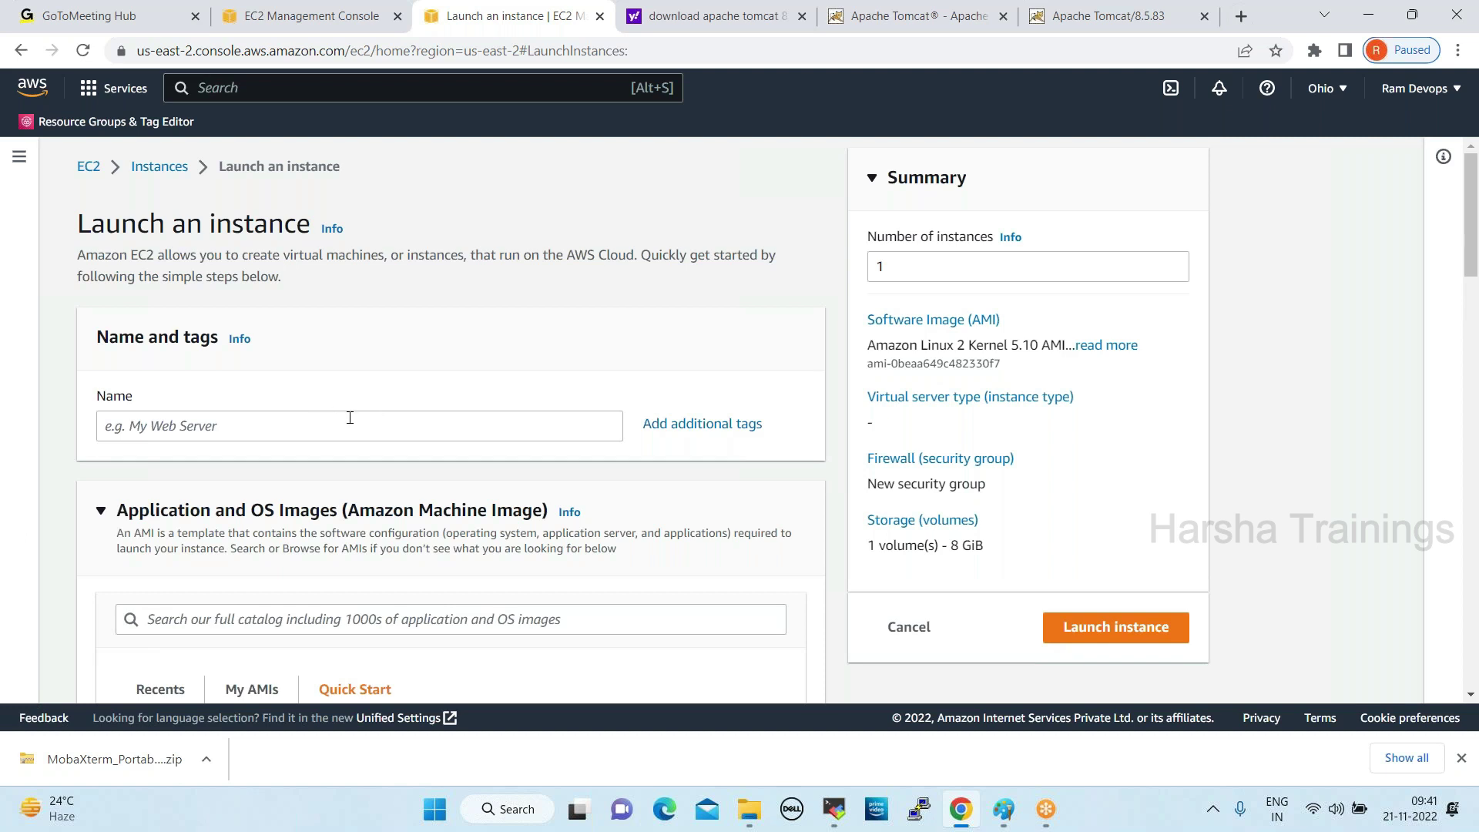
Choose Devopsbatch66-AMI from the AMIs owned by the account as the image for the new instance
scroll(238, 356, "down", 2)
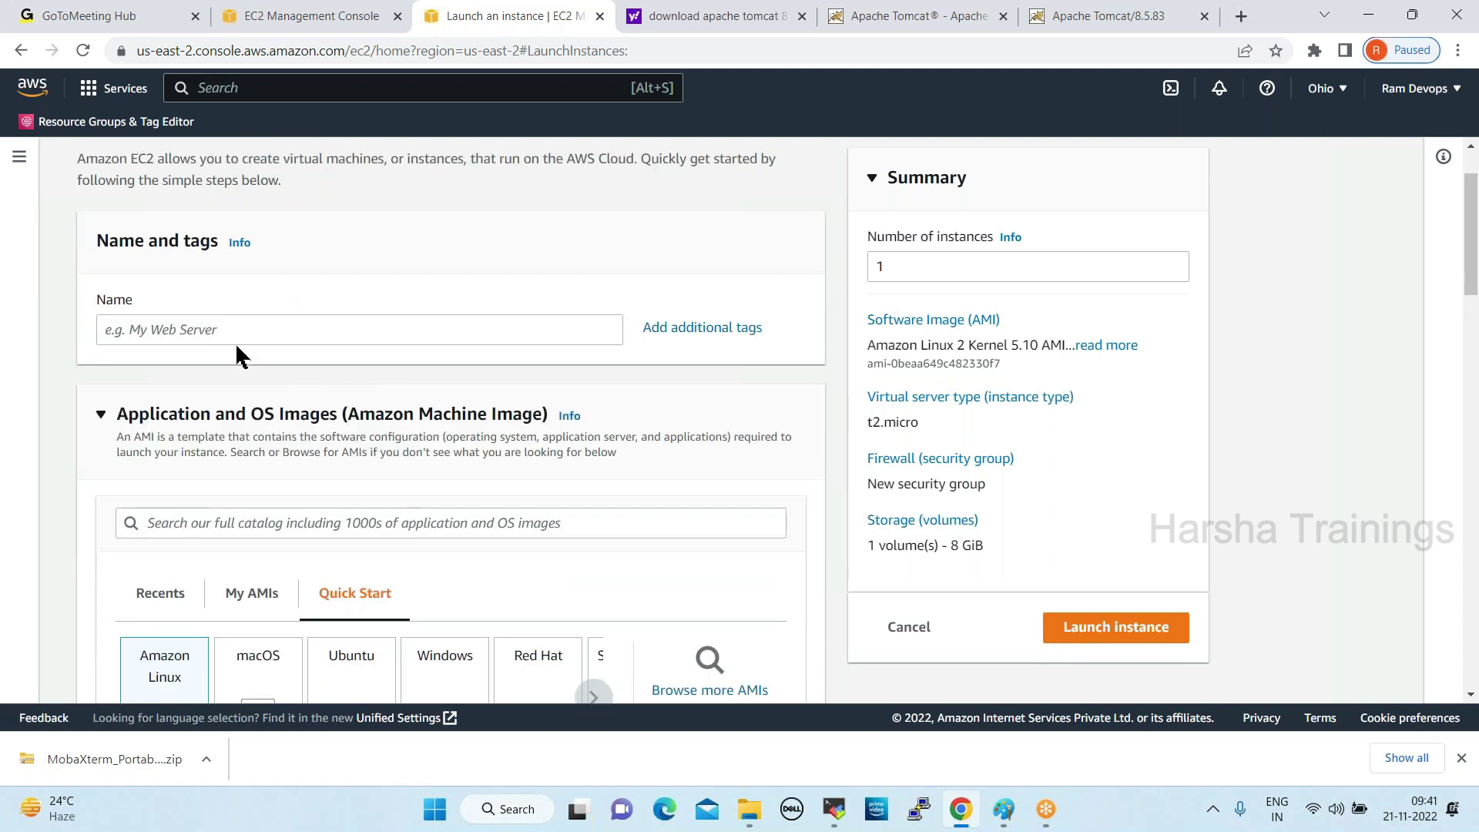
scroll(478, 348, "down", 2)
scroll(477, 349, "down", 3)
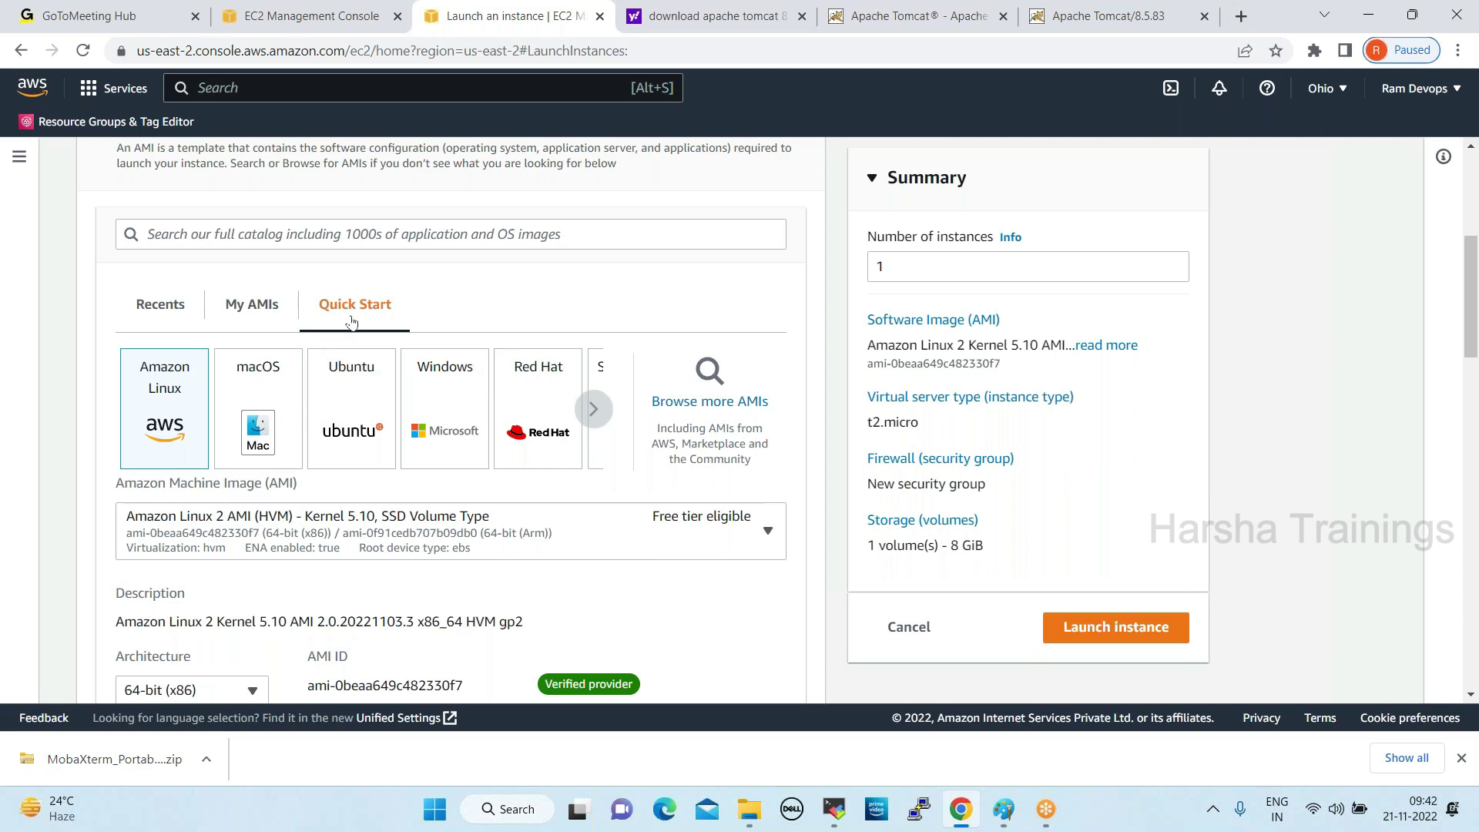
left_click(249, 312)
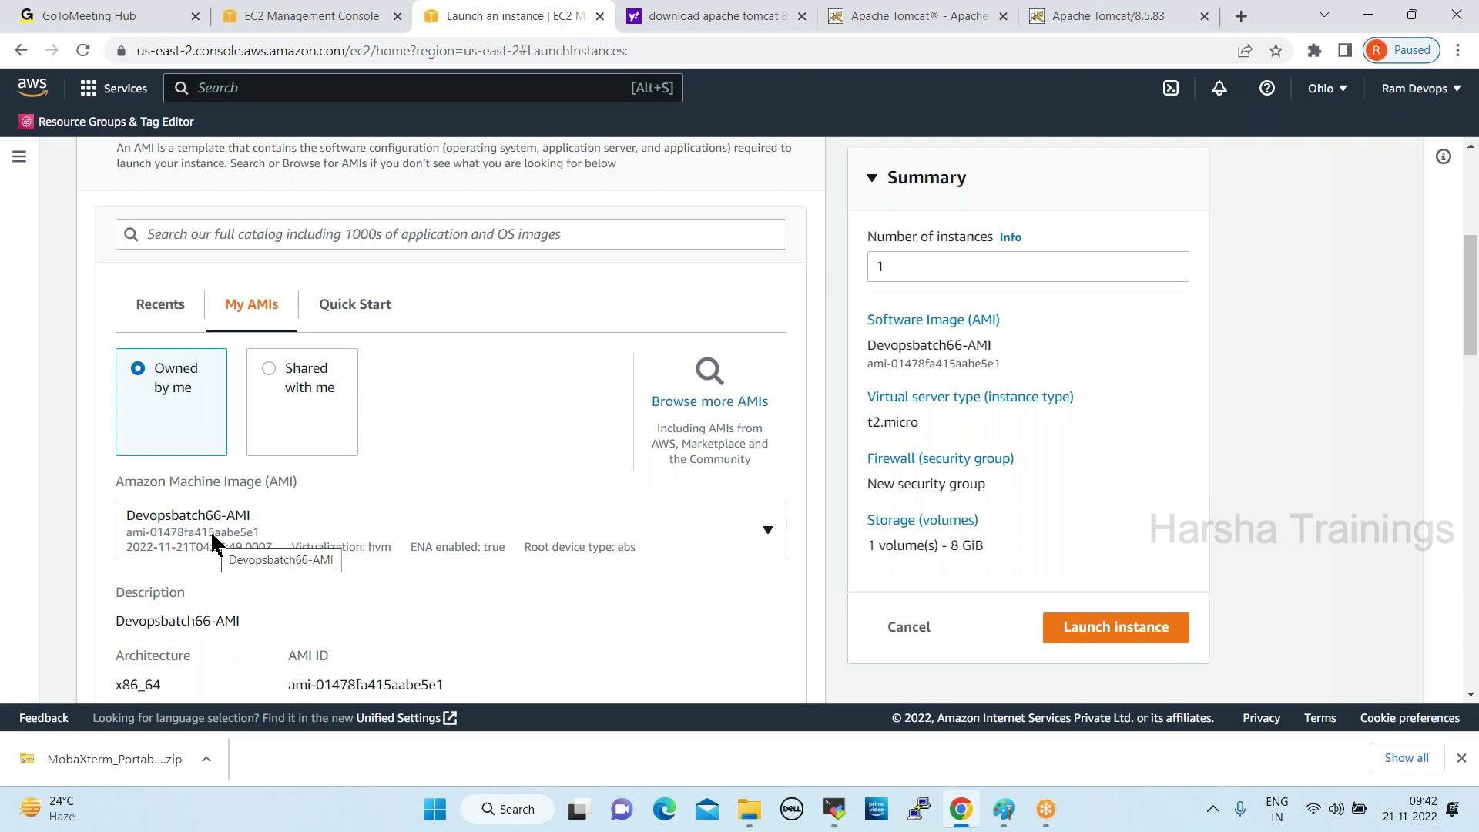
left_click(303, 531)
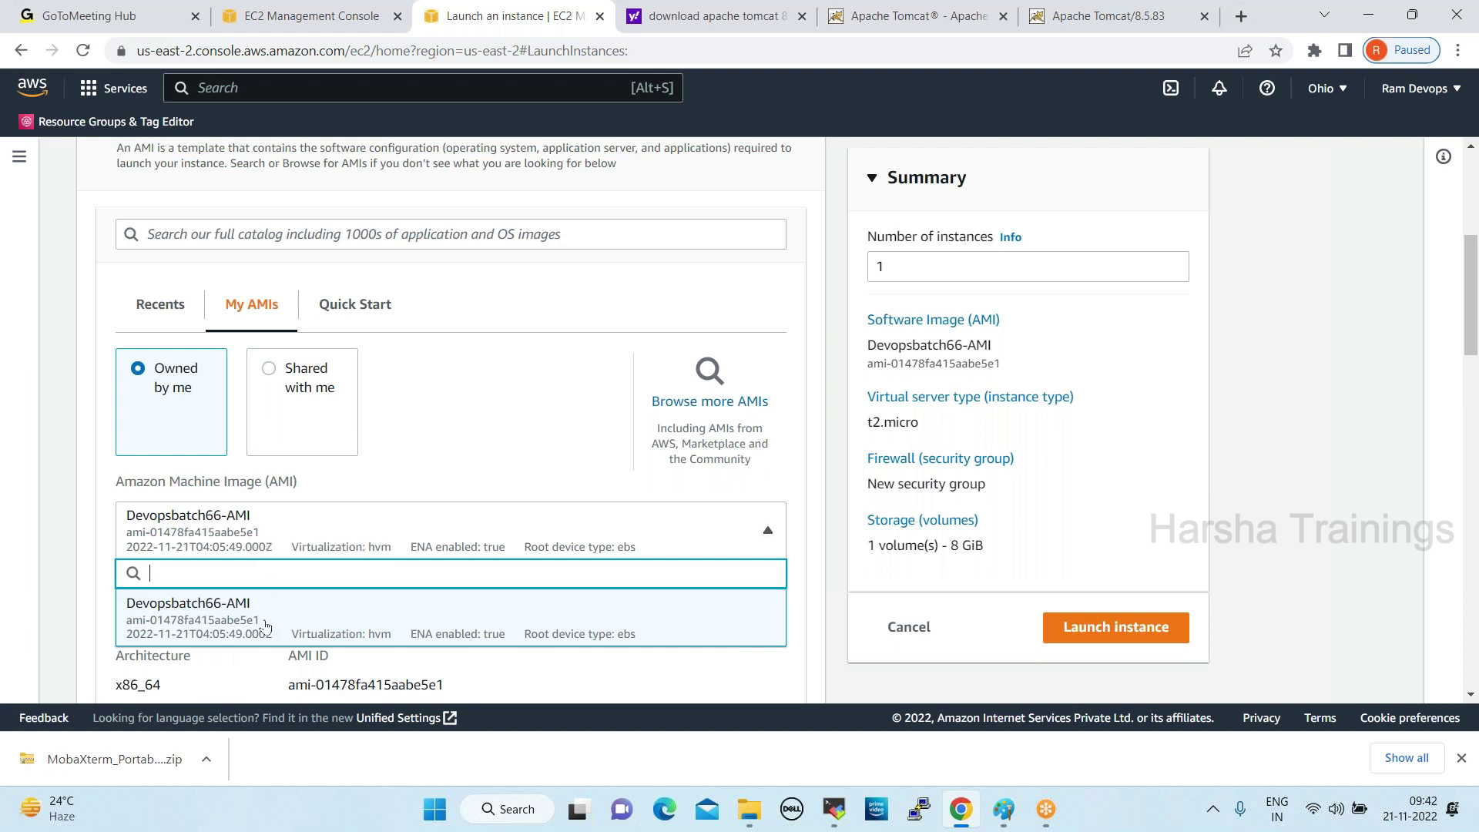
left_click(267, 519)
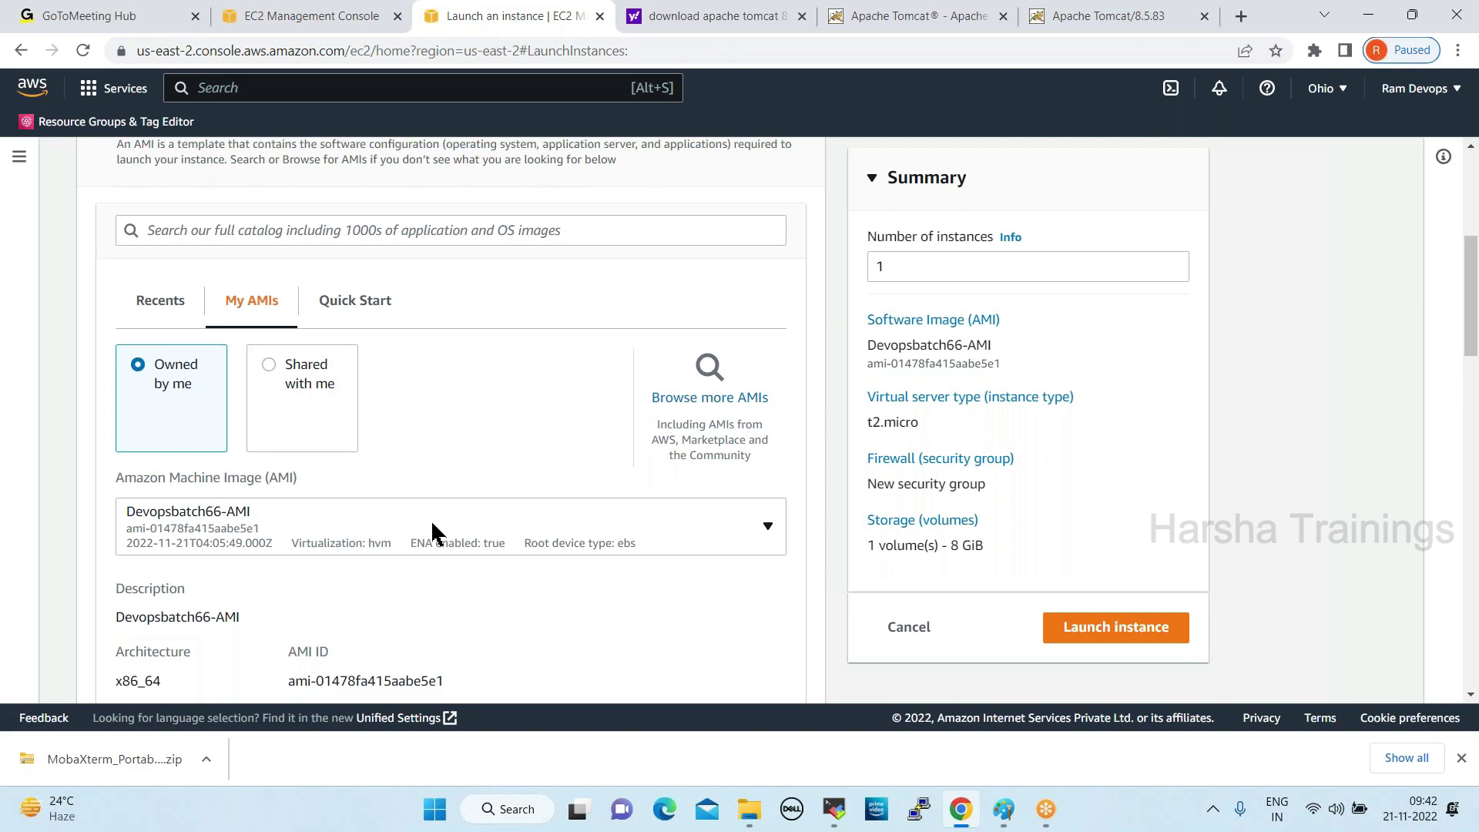
Keep the t2.micro instance type and select Devopsbatch66 as the login key pair
scroll(432, 524, "down", 5)
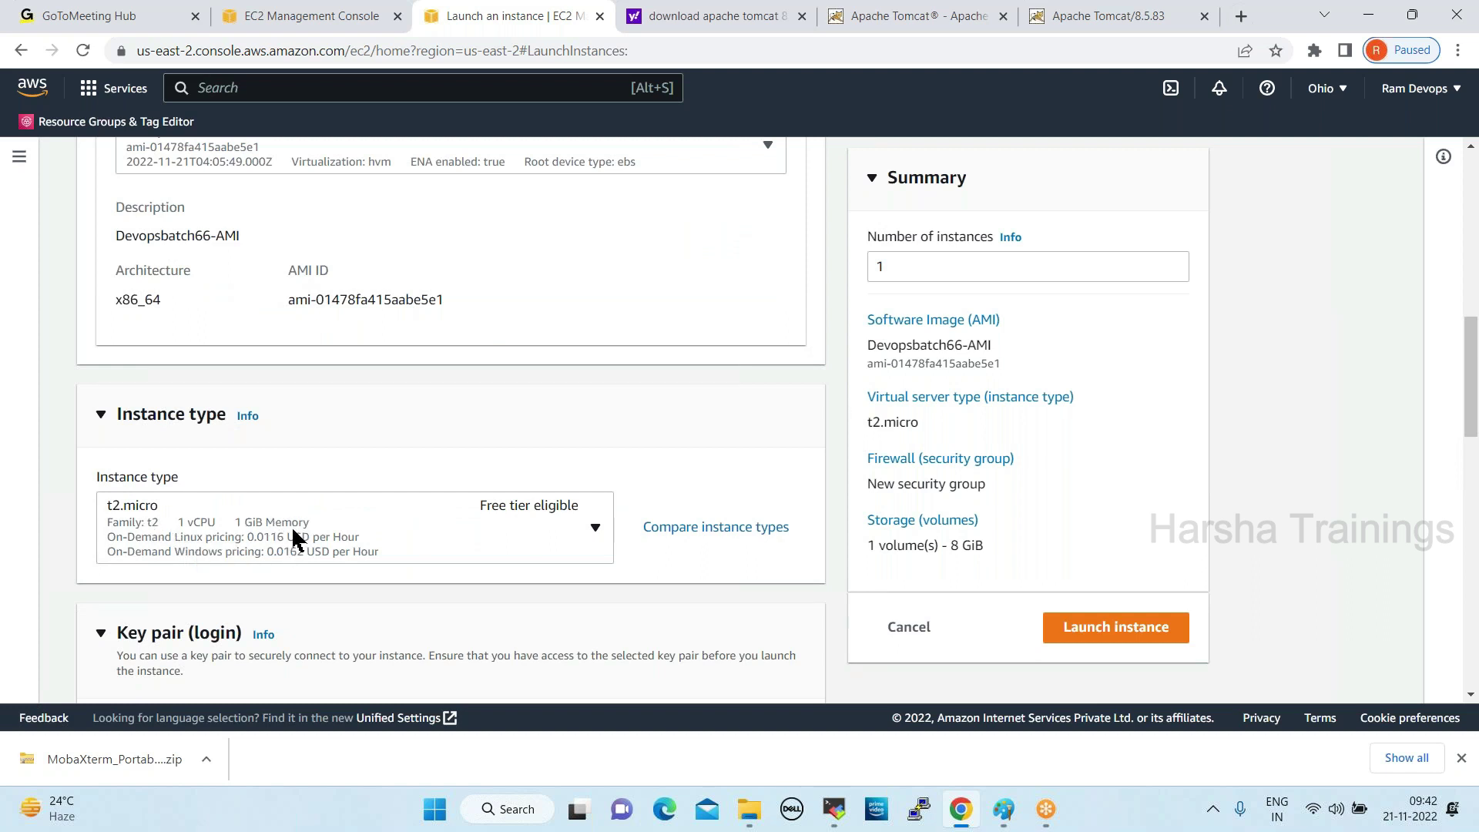
scroll(306, 533, "down", 3)
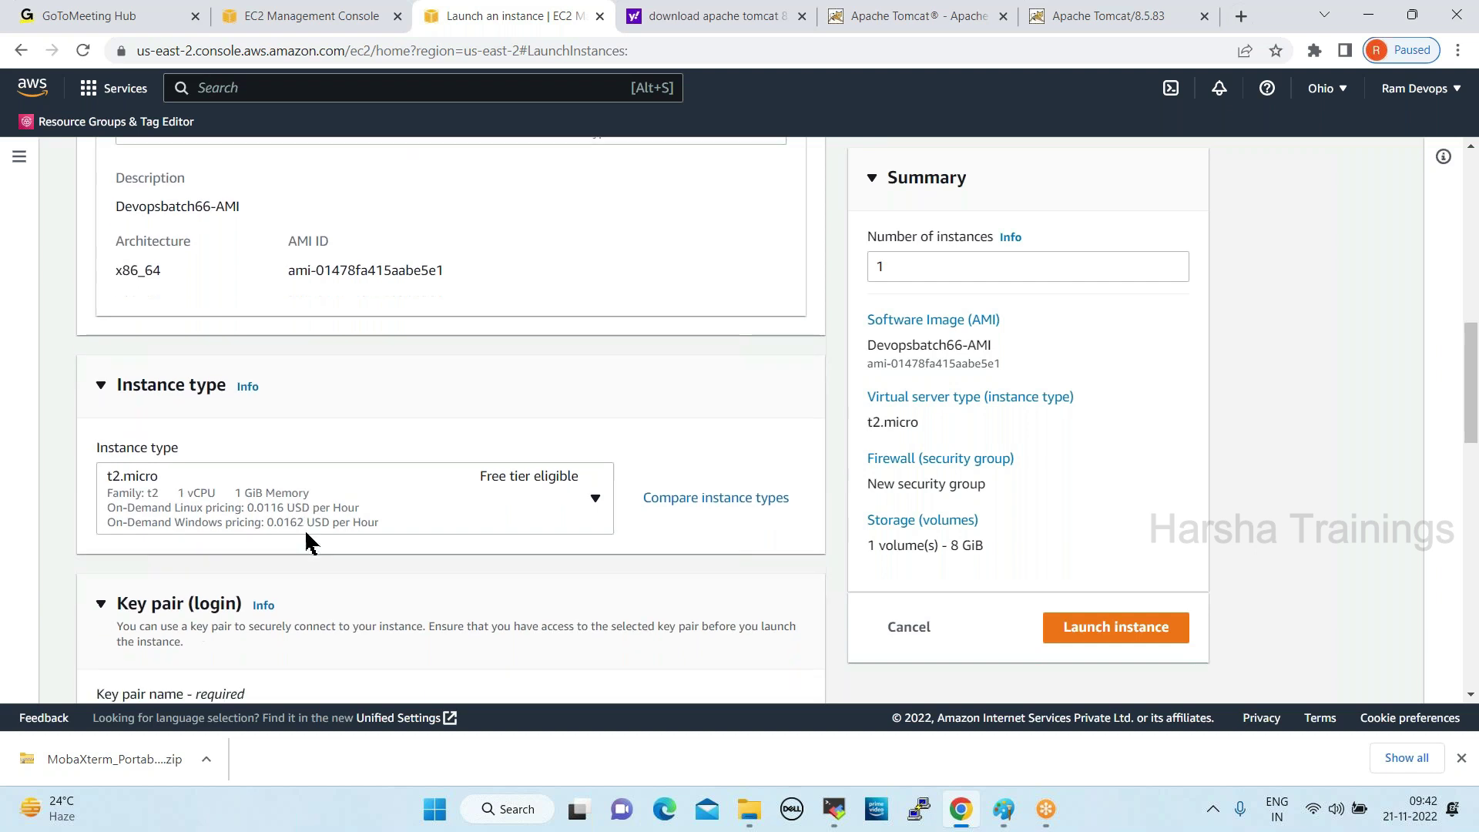
scroll(312, 464, "down", 2)
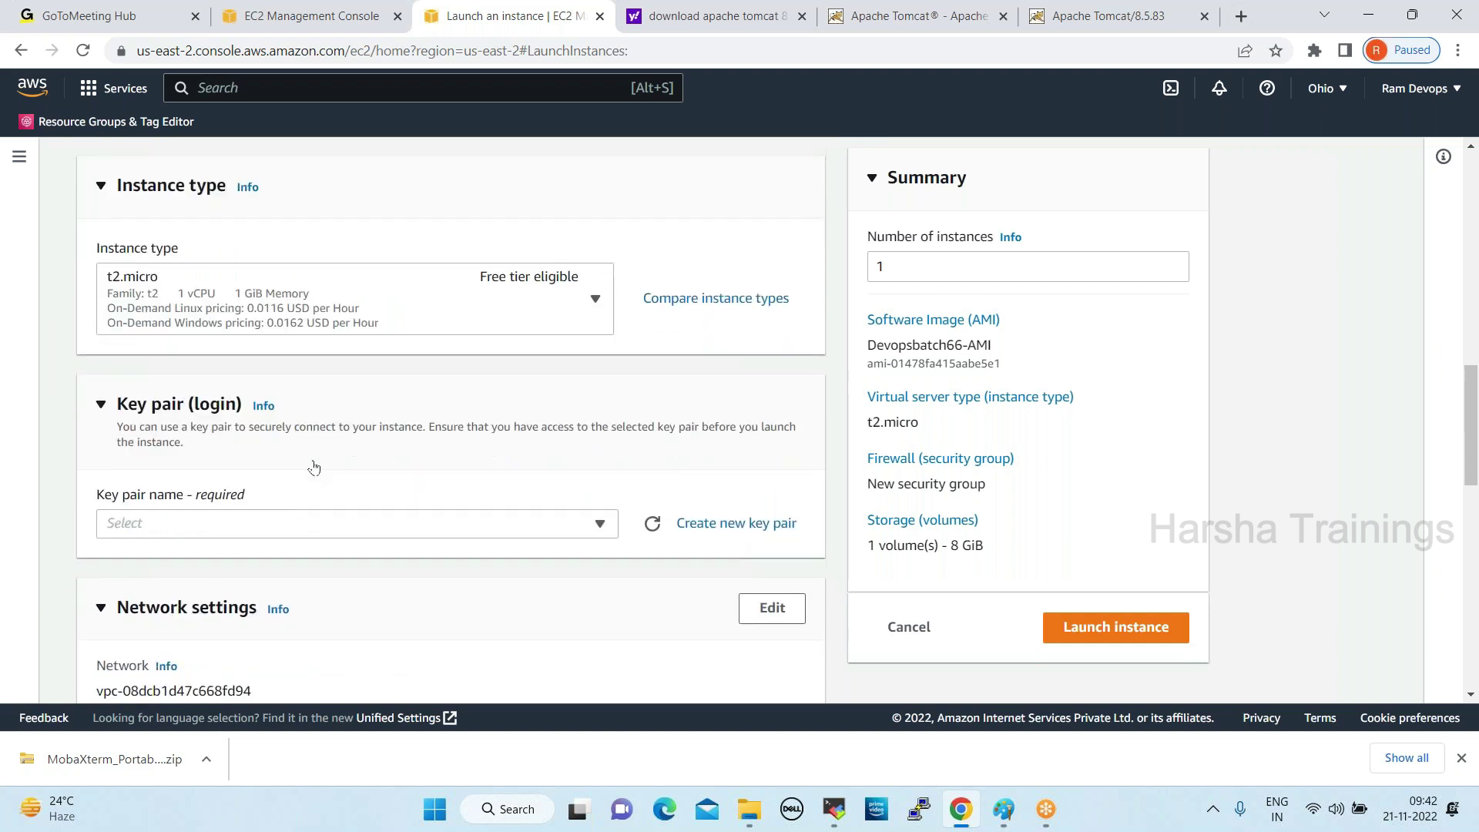
left_click(262, 462)
scroll(307, 393, "down", 4)
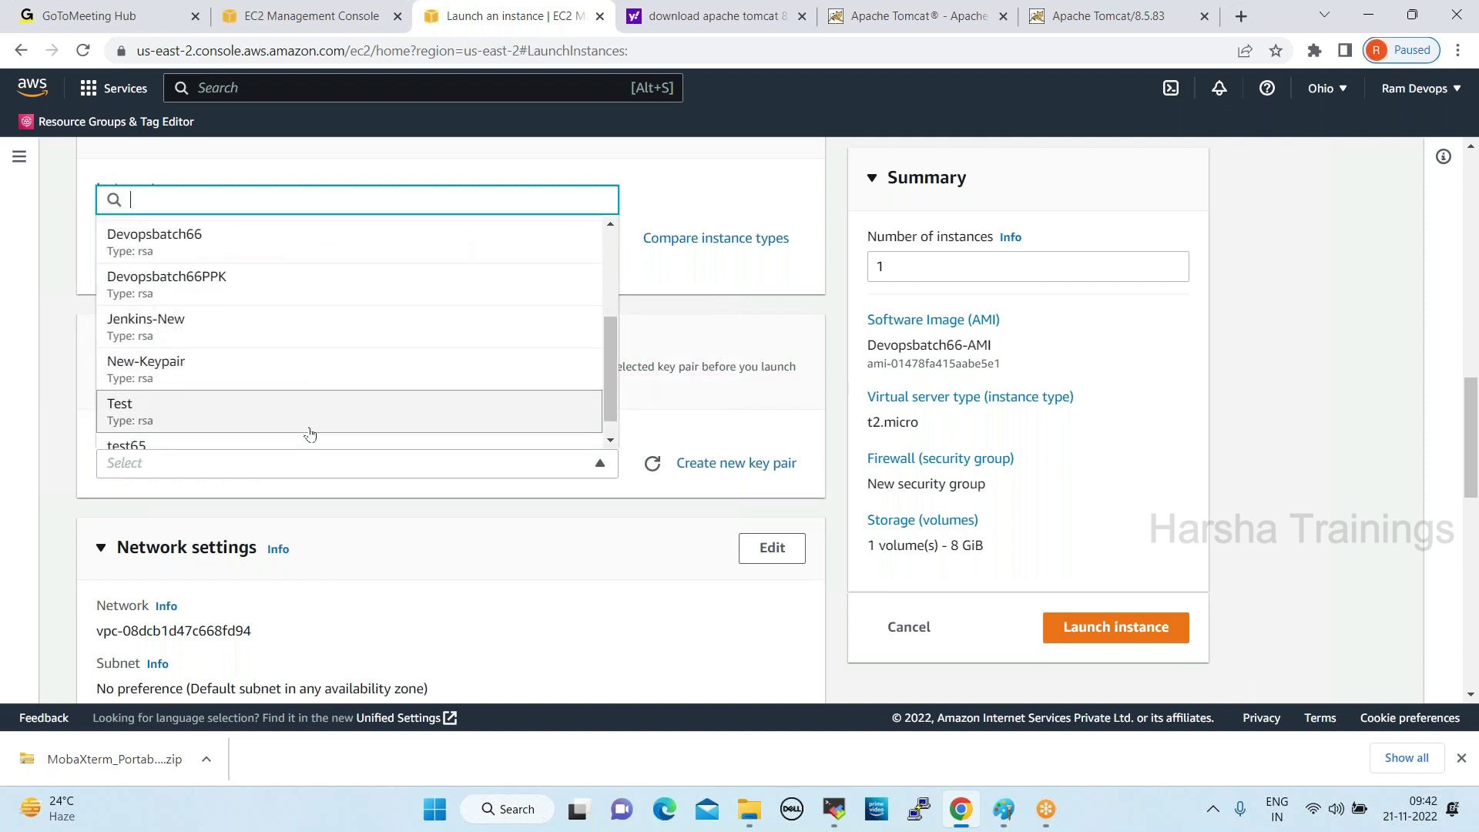
left_click(215, 245)
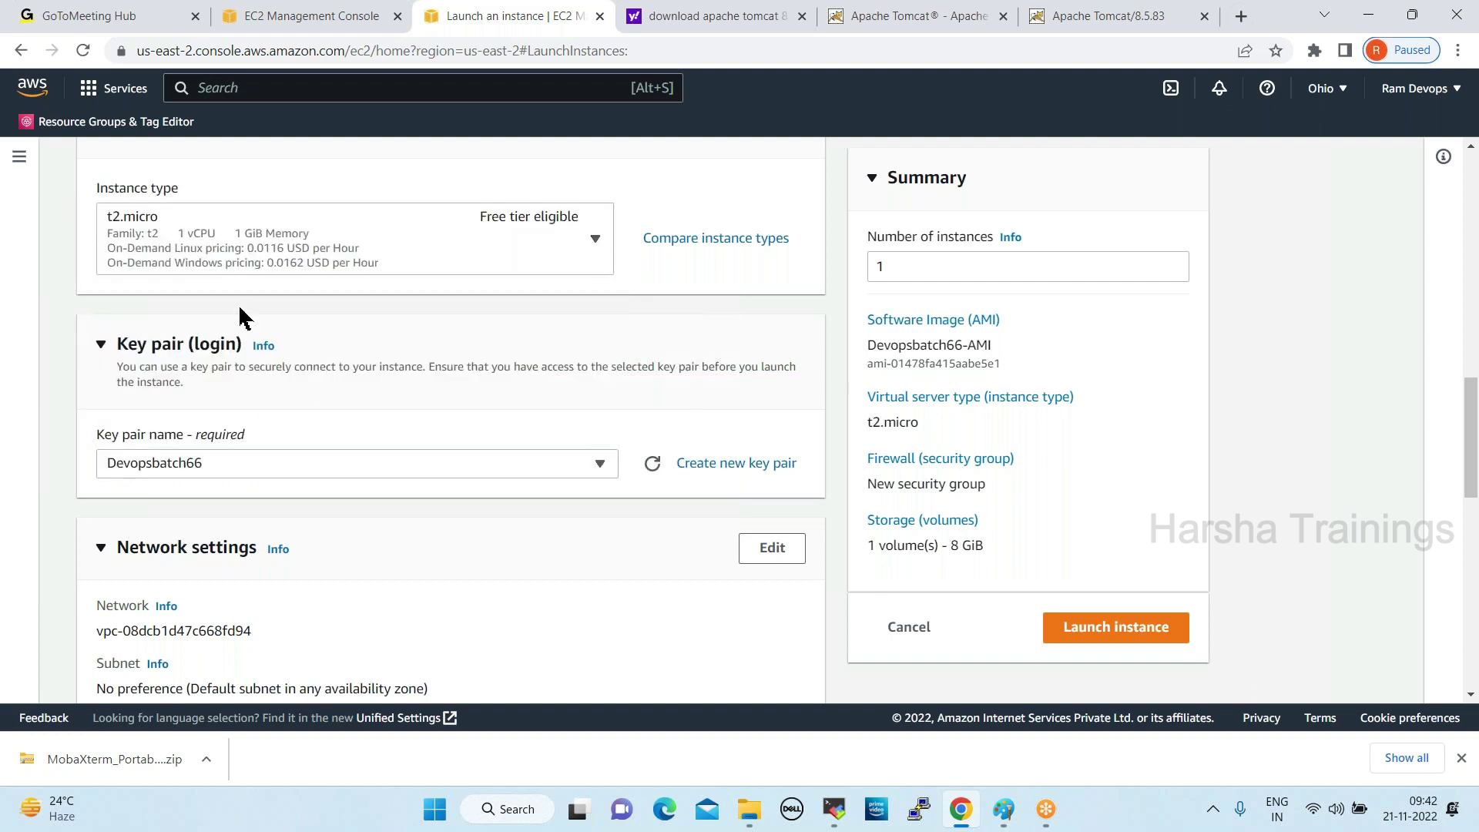
Assign the existing security group Devopsbatch66-ALLTCP to the new instance in the network settings
scroll(456, 504, "down", 3)
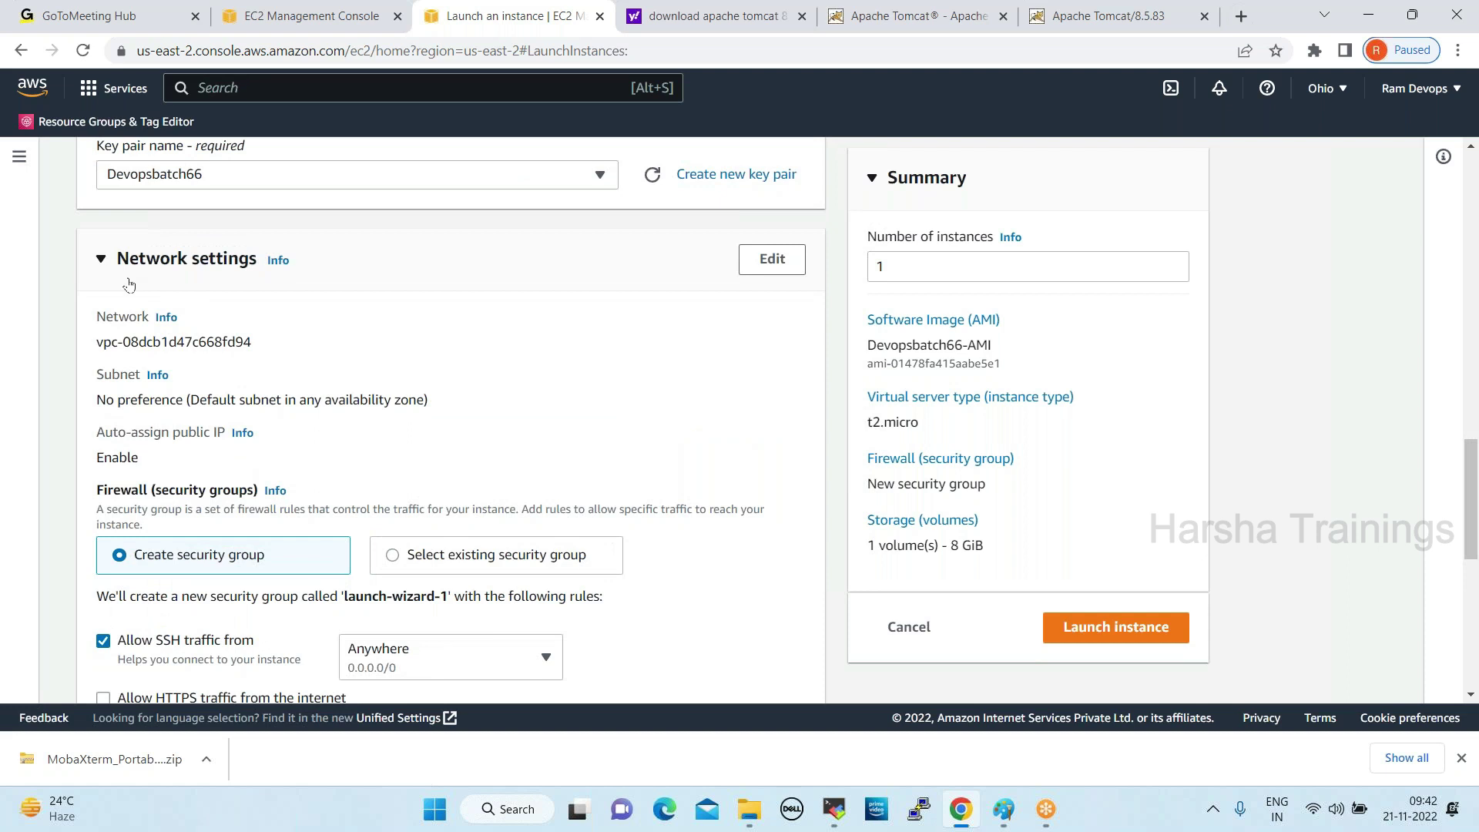
left_click(394, 554)
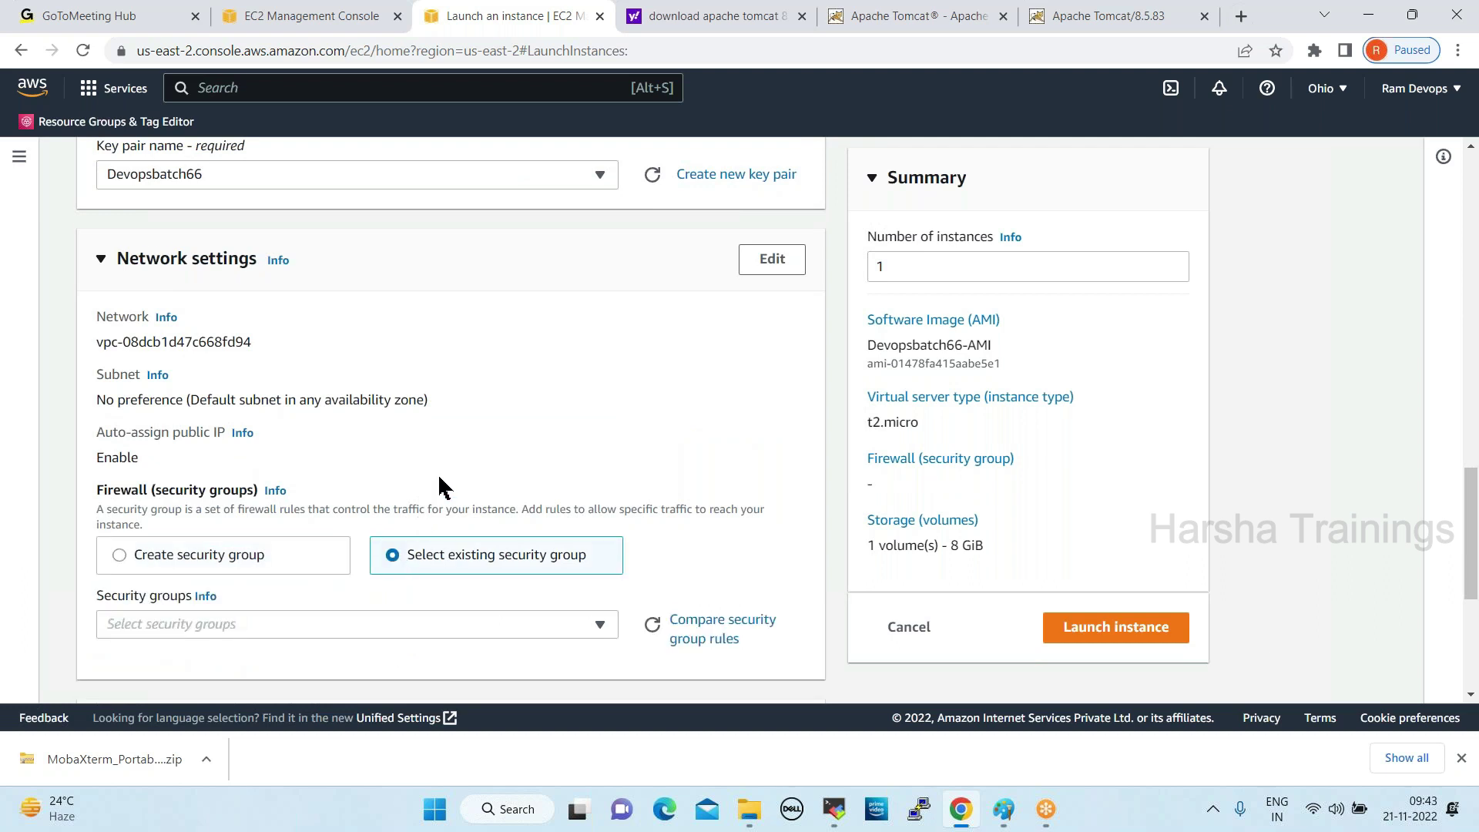
scroll(439, 485, "down", 2)
left_click(297, 435)
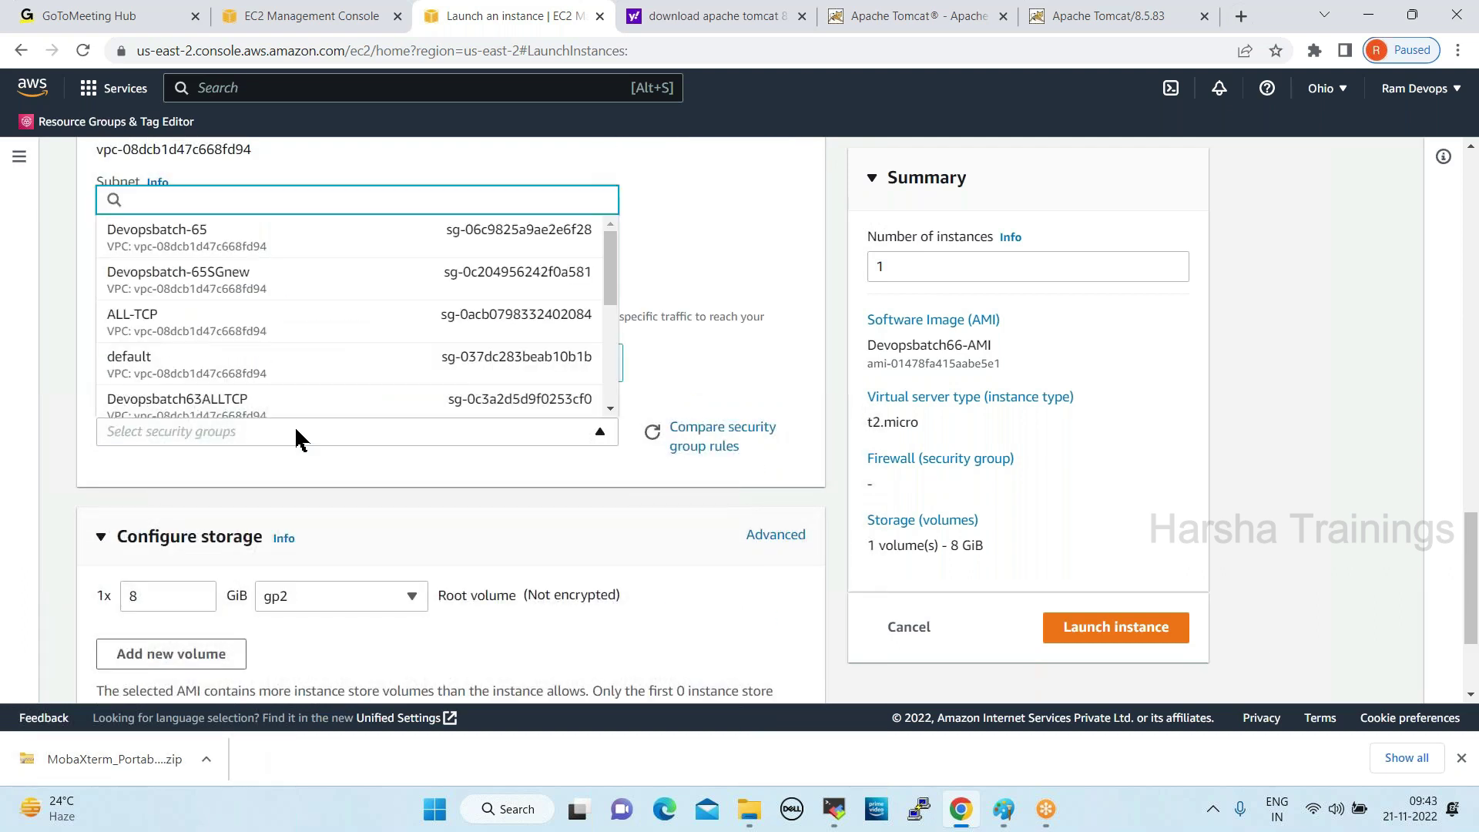
scroll(294, 414, "down", 5)
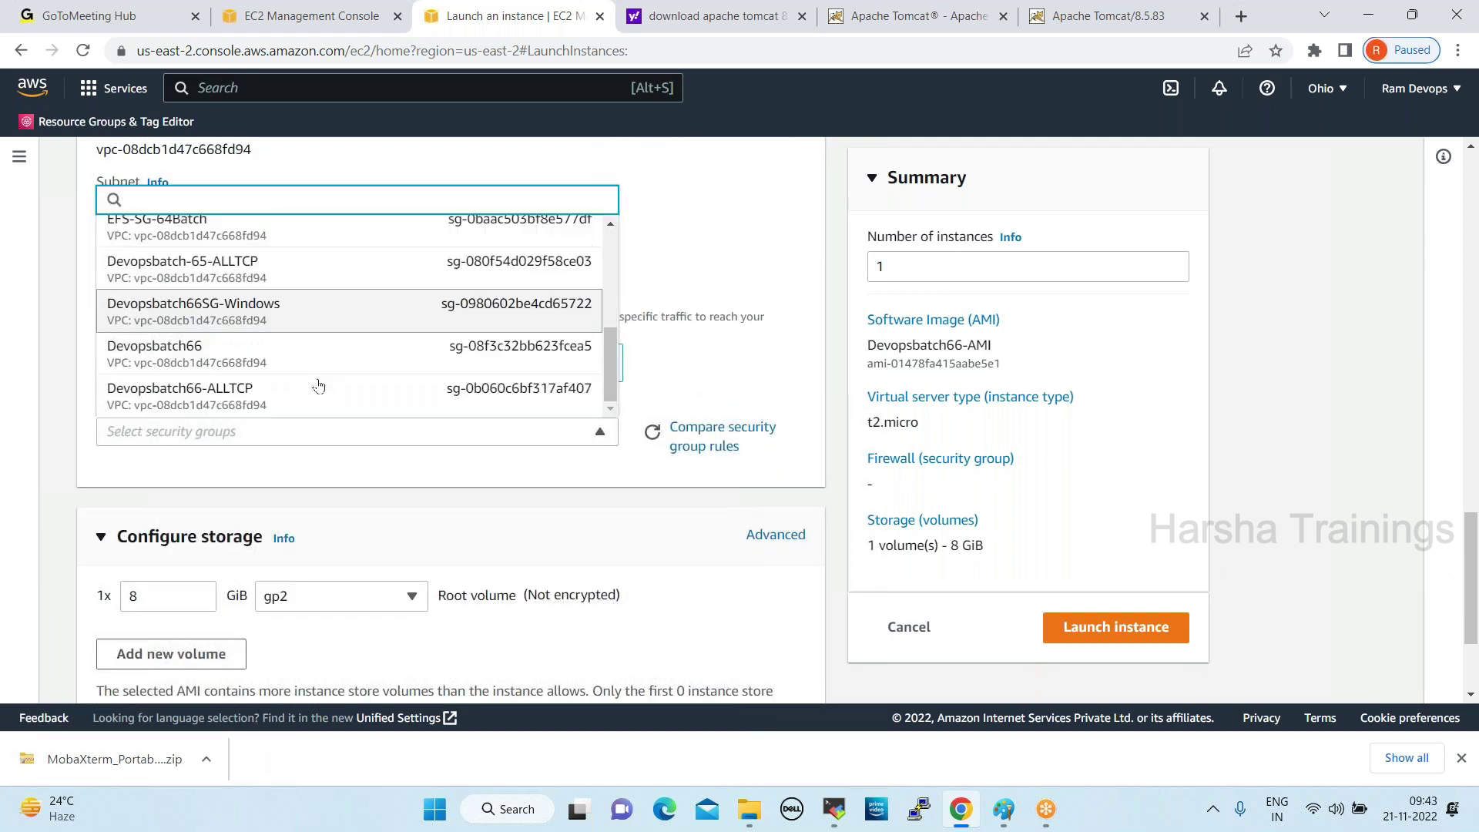
left_click(207, 405)
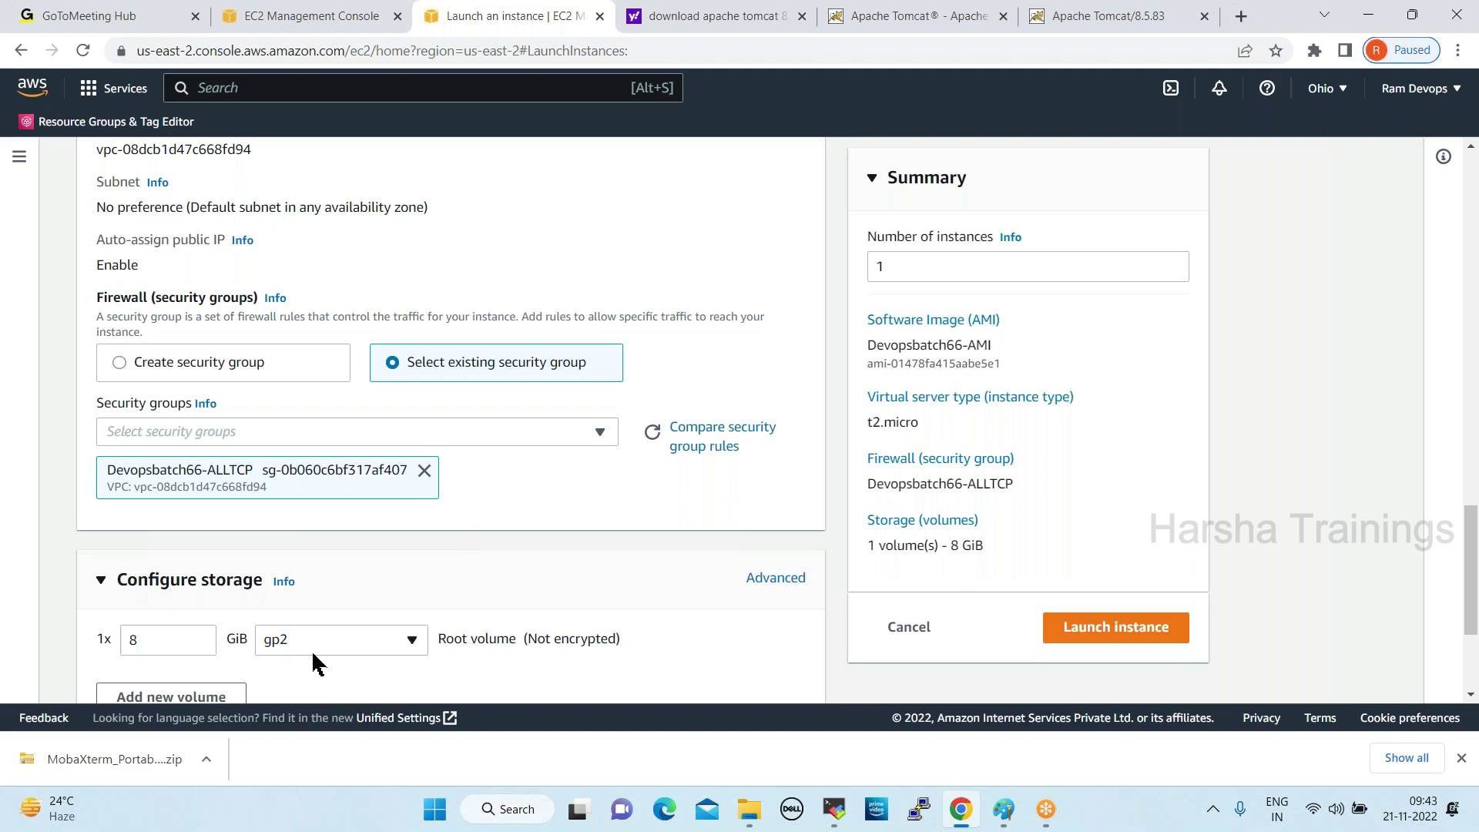
Set the number of instances to 5 and launch them from Devopsbatch66-AMI
double_click(905, 266)
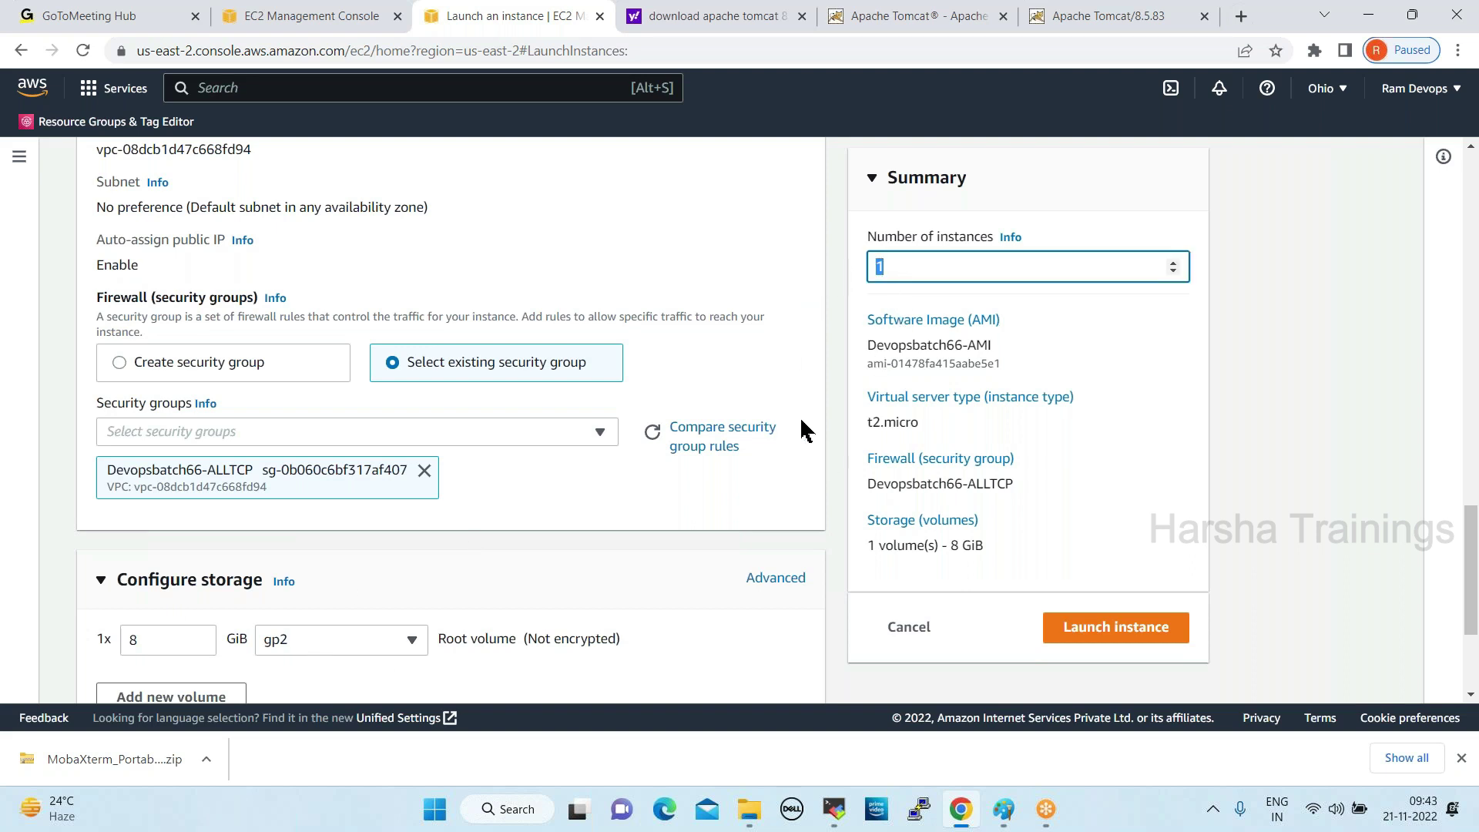
type("300")
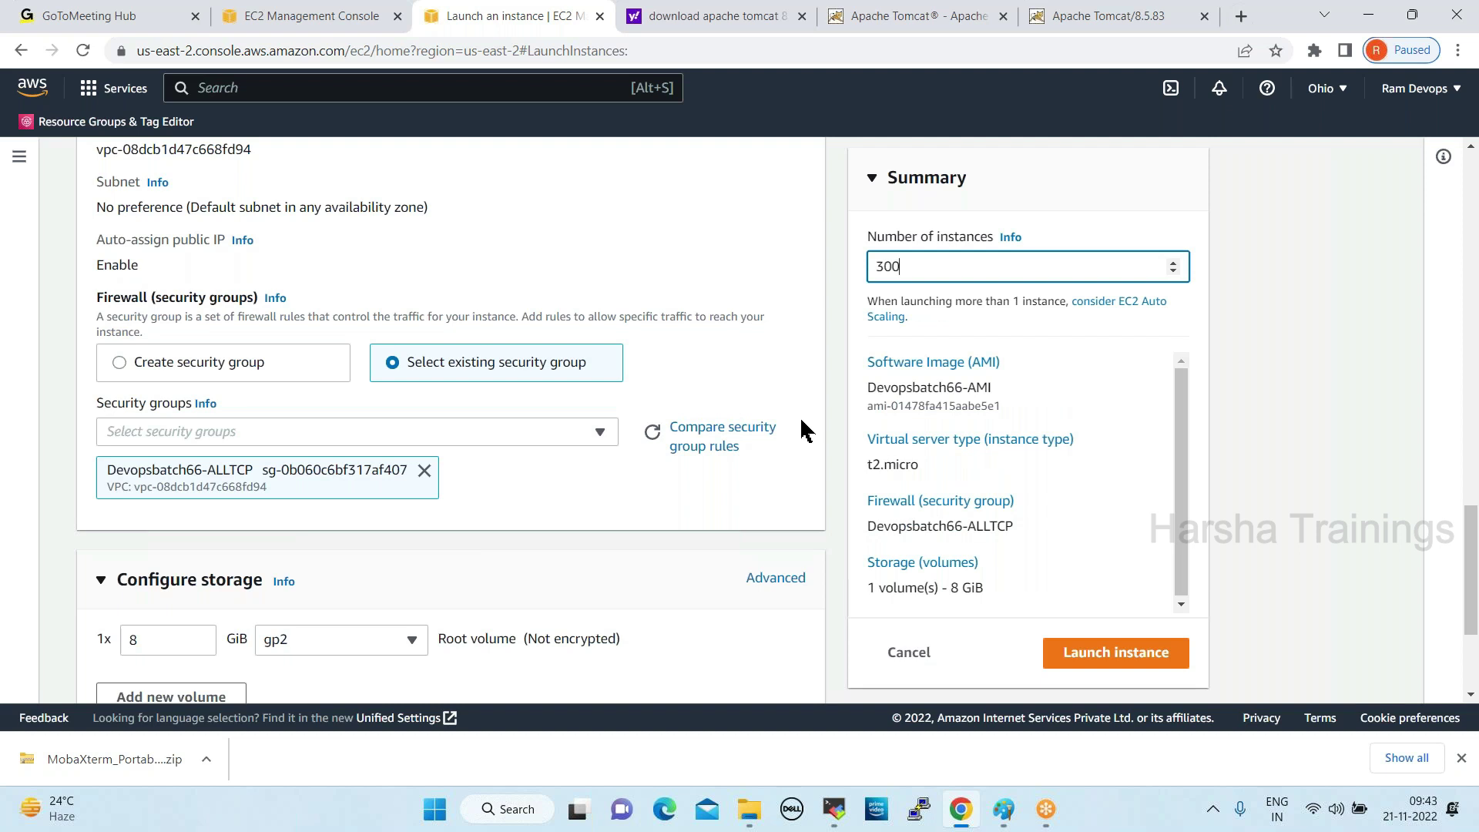
key("BackSpace")
key("BackSpace")
key("BackSpace")
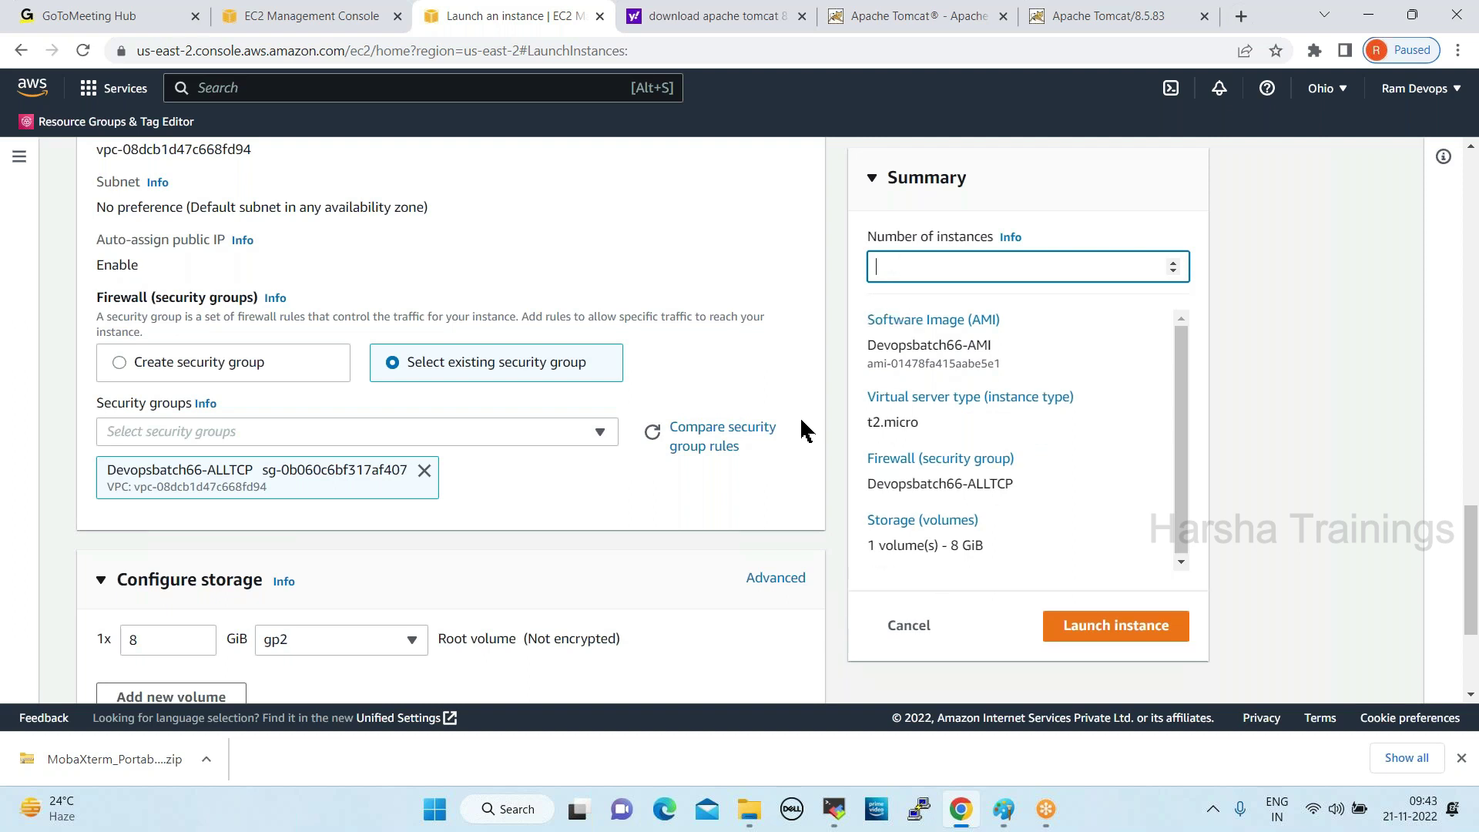
type("5")
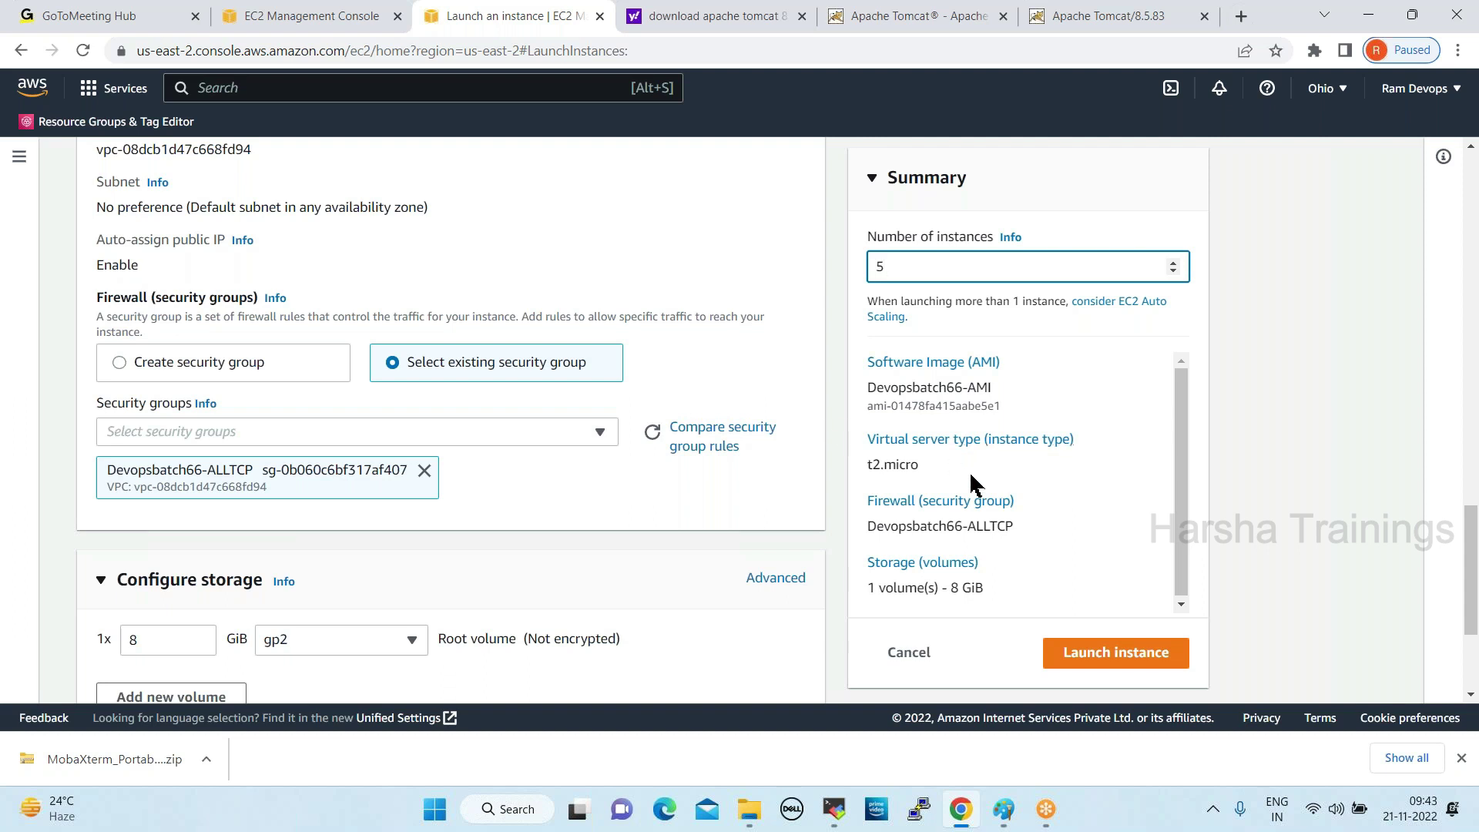
left_click(1110, 654)
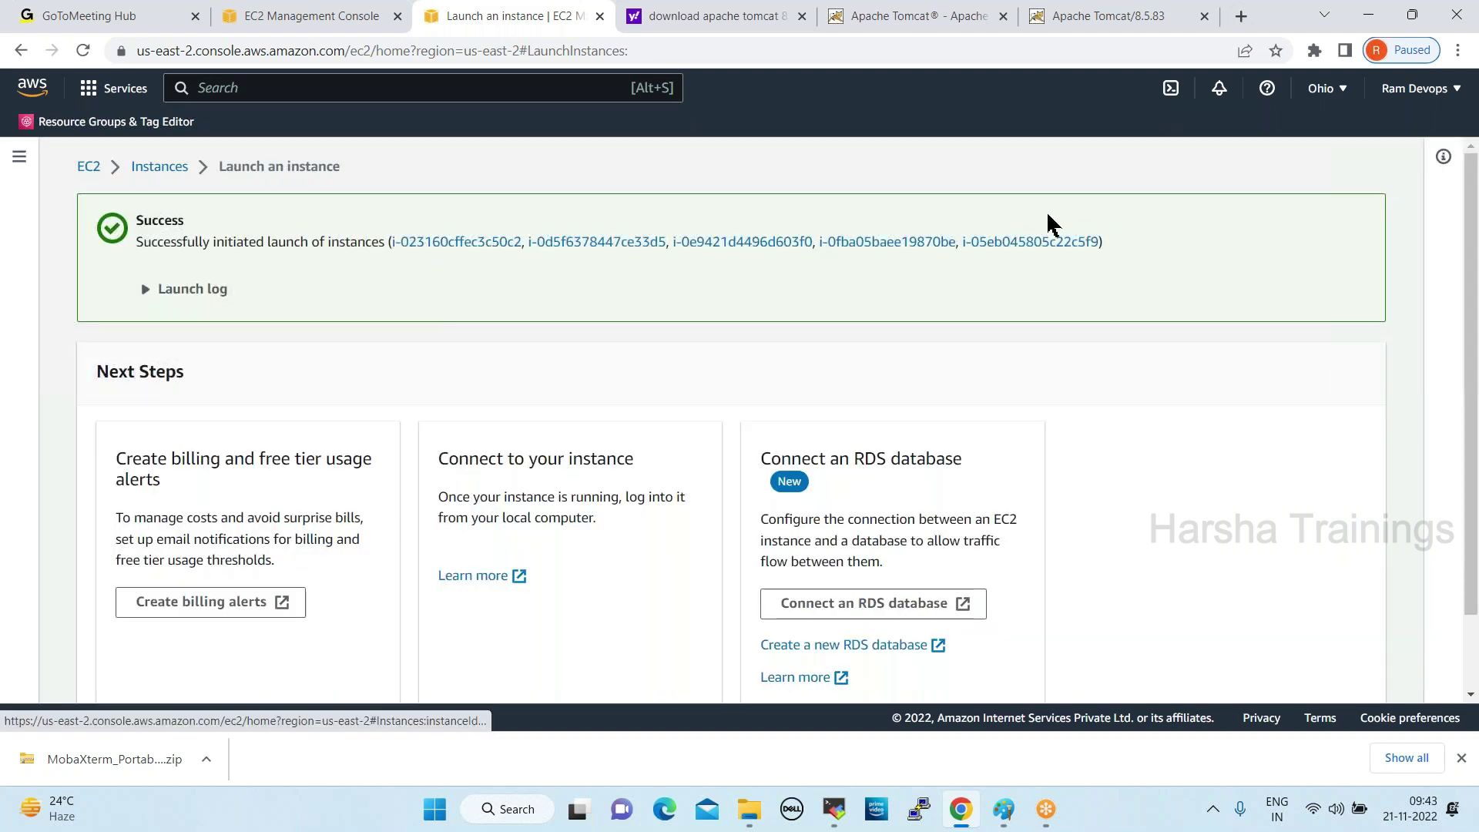
Open the Instances page from the launch result, remove the instance ID filter and enlarge the list to show every instance
left_click(472, 245)
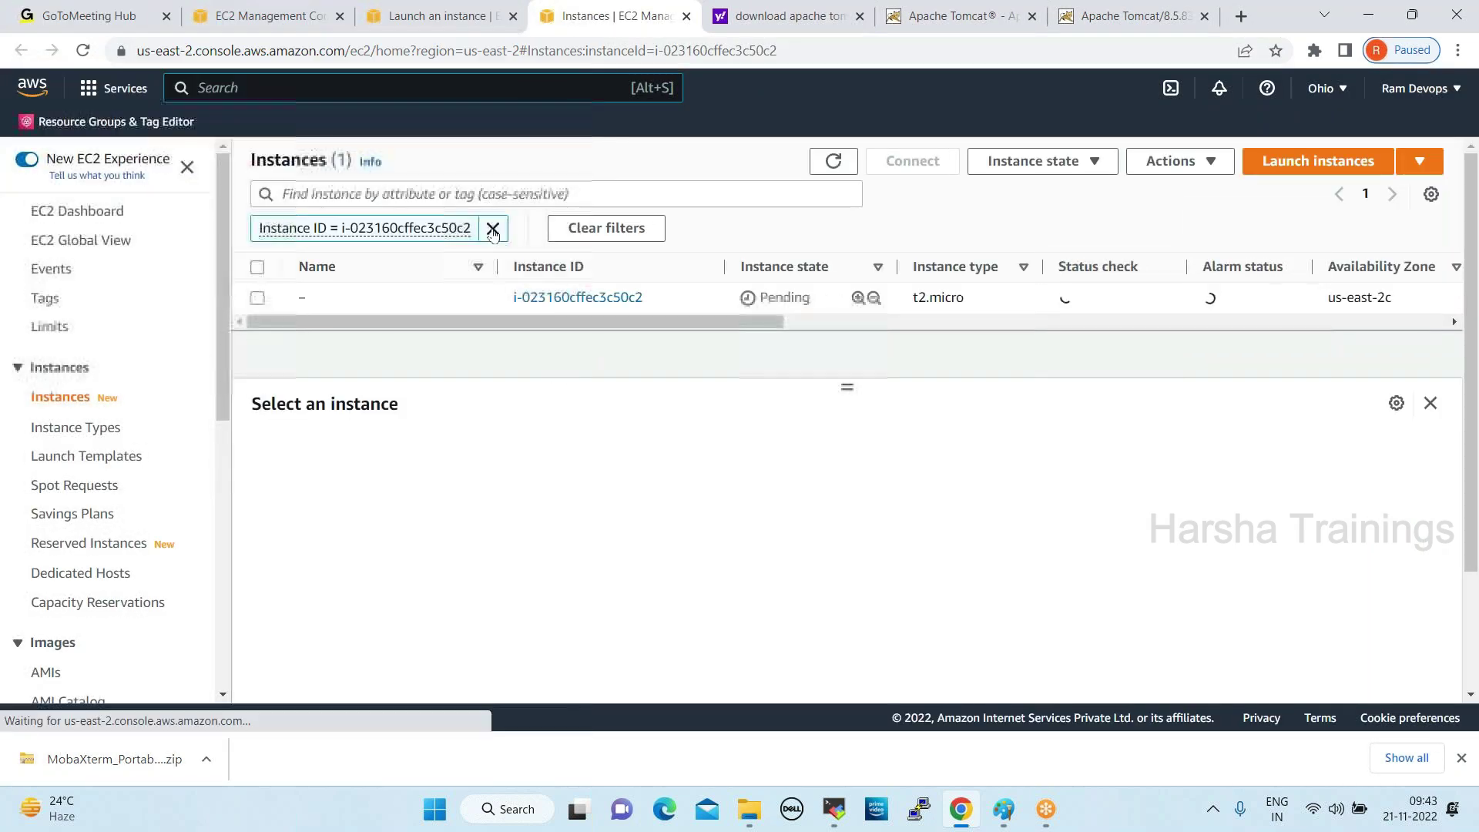
left_click(492, 229)
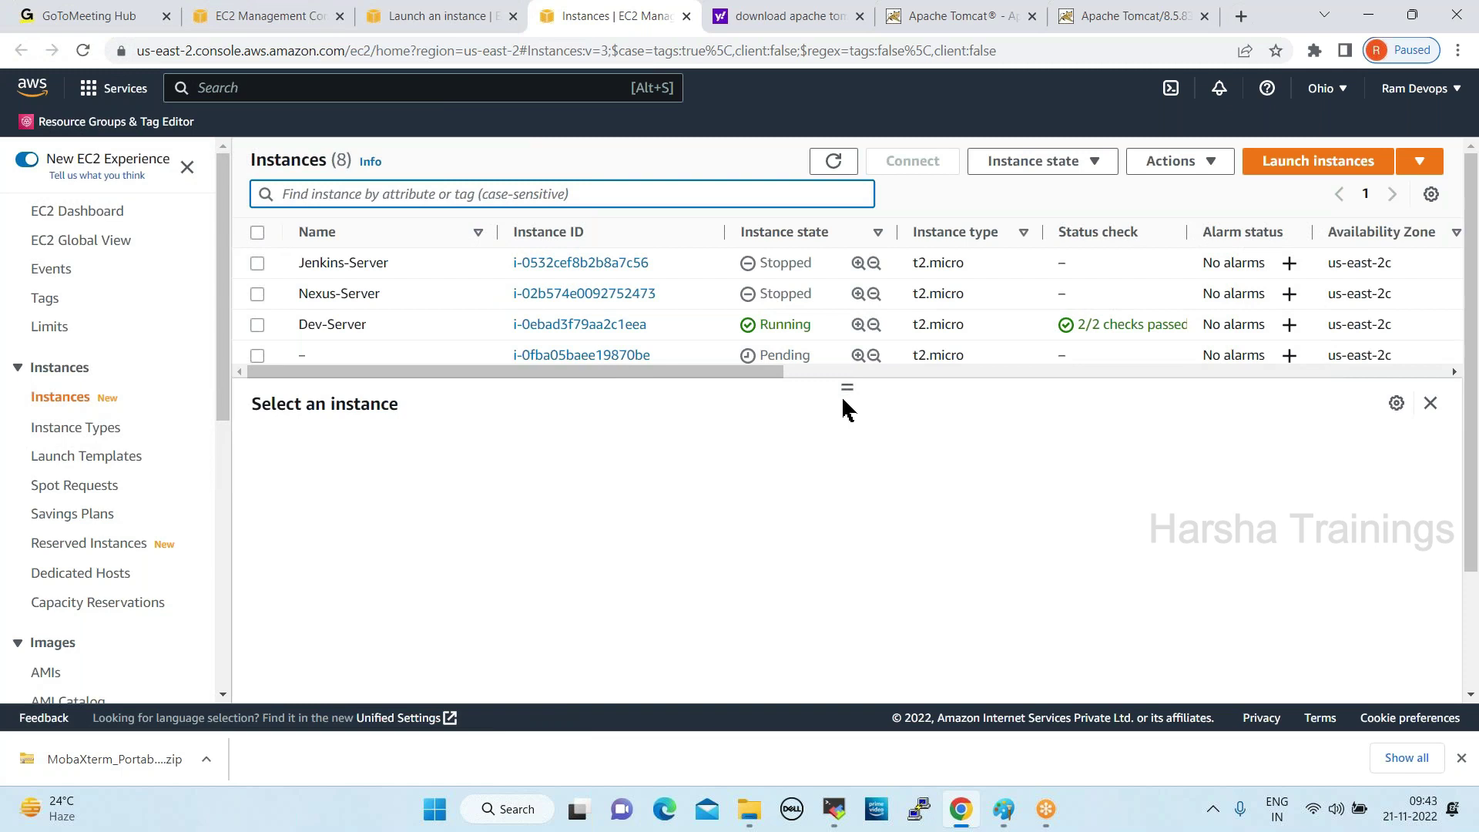
left_click_drag(847, 389, 845, 547)
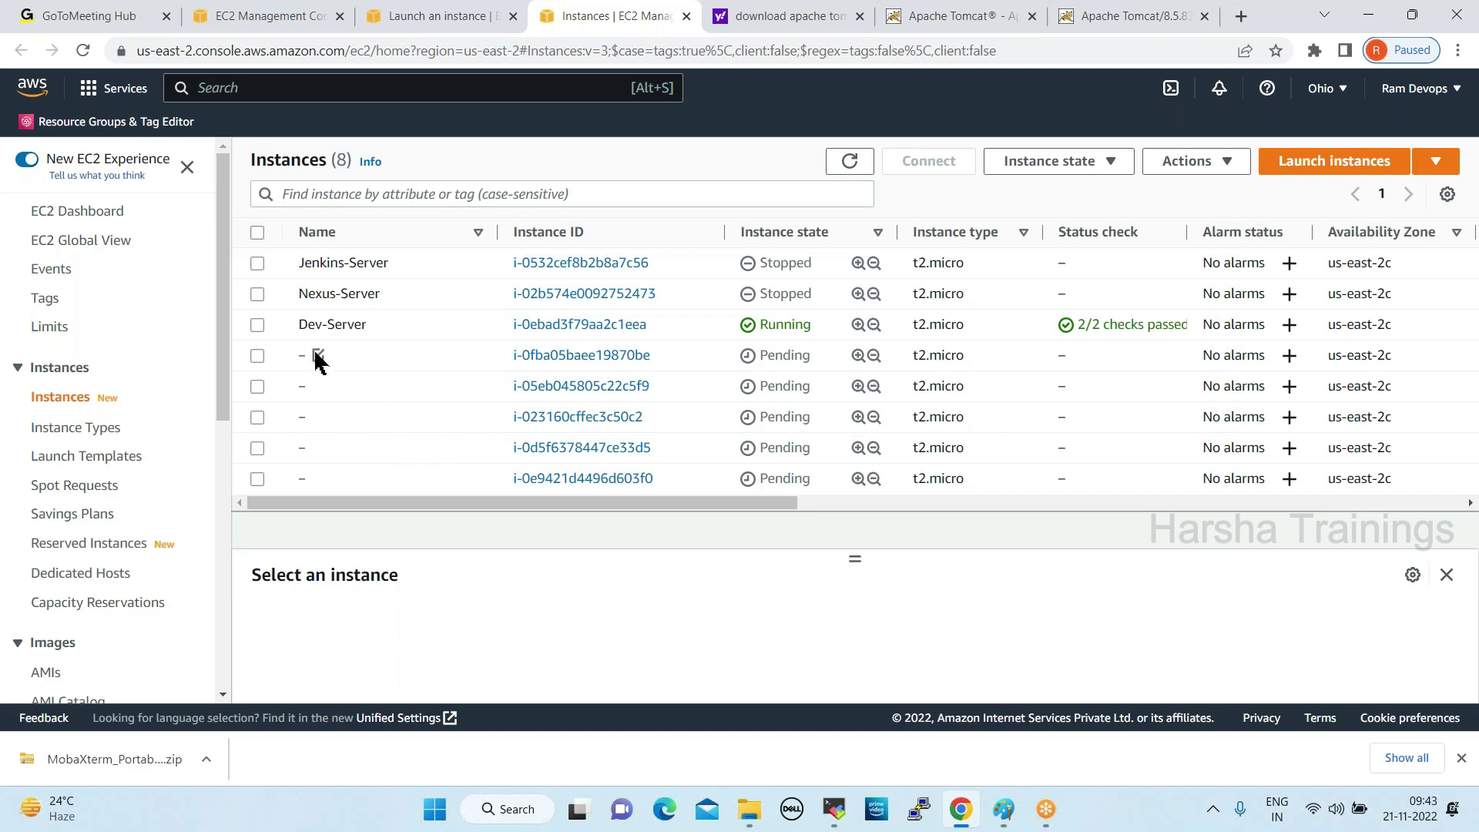
Name the first unnamed instance below Dev-Server Dev1
left_click(318, 357)
left_click(376, 389)
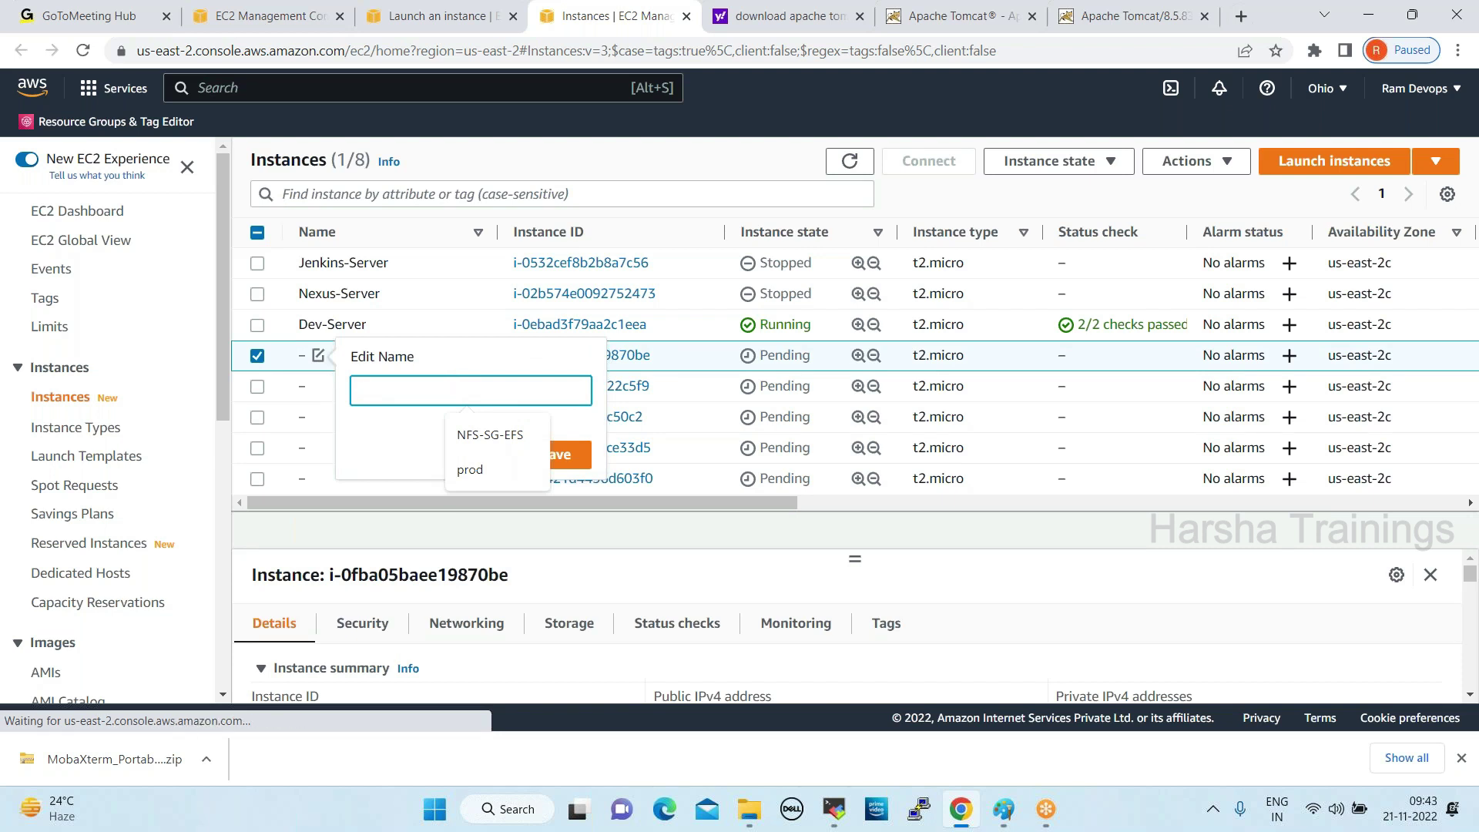
type("Dev1")
left_click(552, 454)
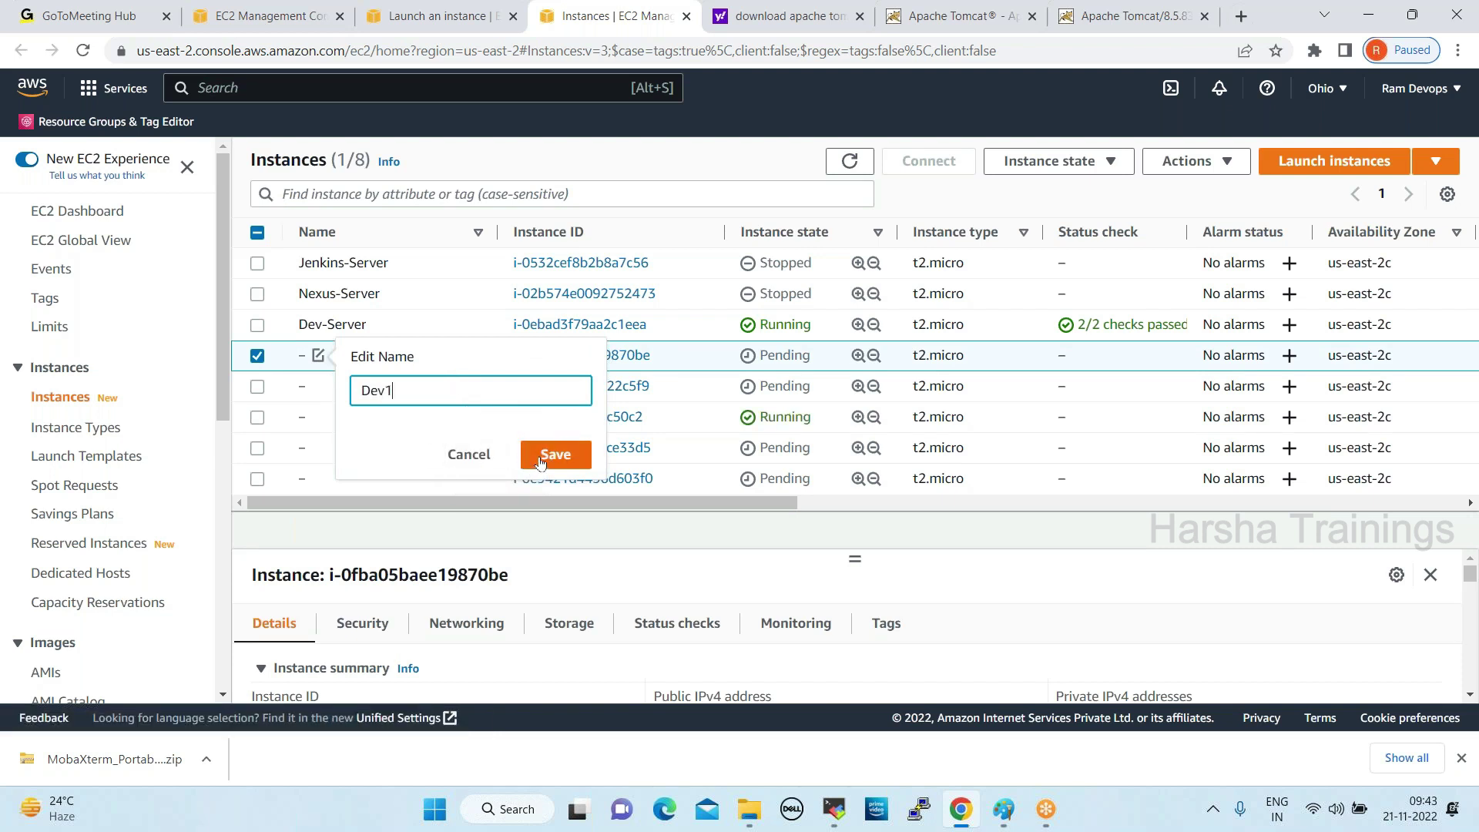
Name the unnamed instance directly below Dev1 Dev2
left_click(319, 386)
left_click(393, 413)
type("Dev2")
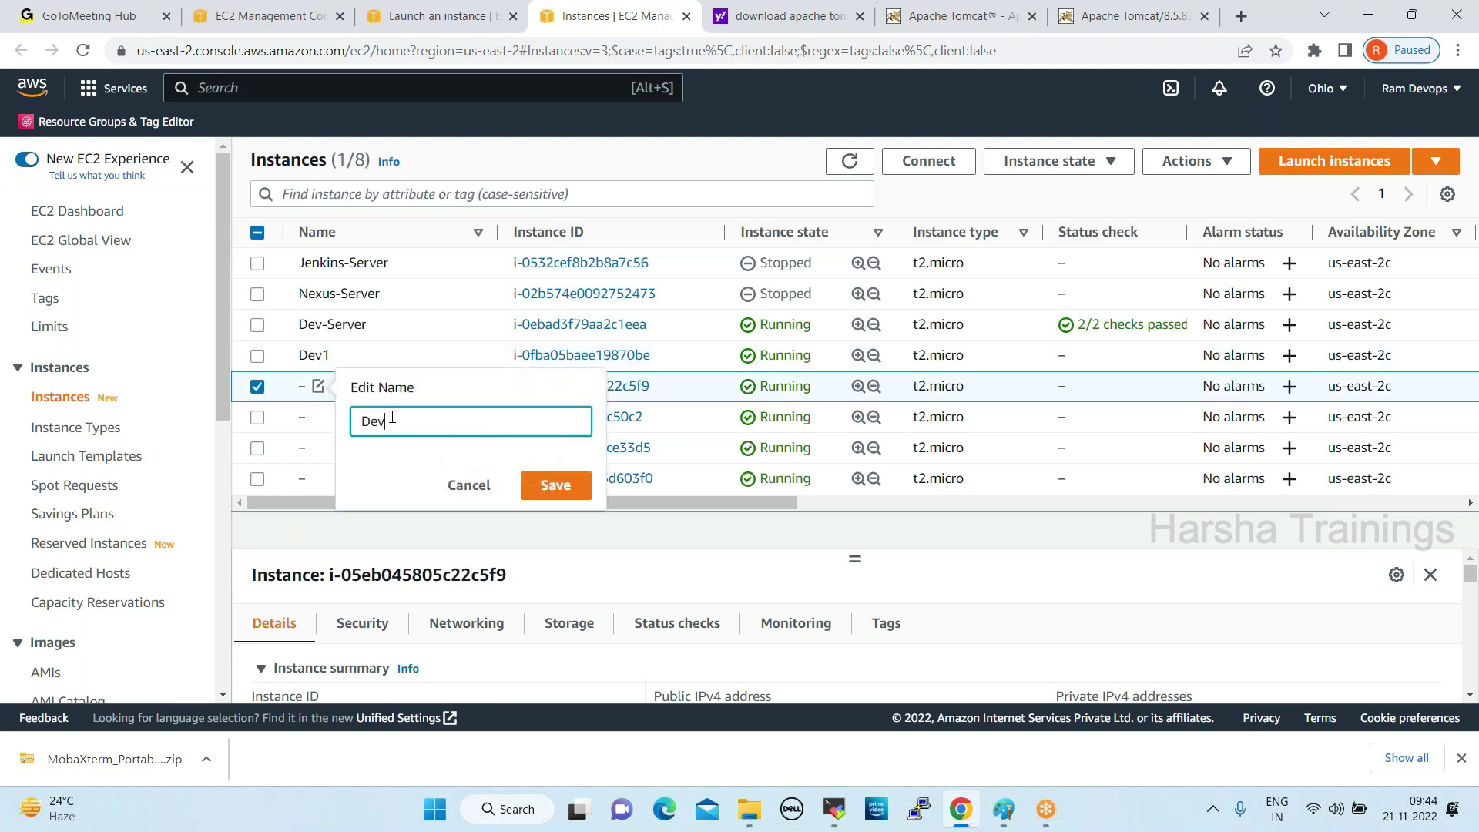
left_click(567, 494)
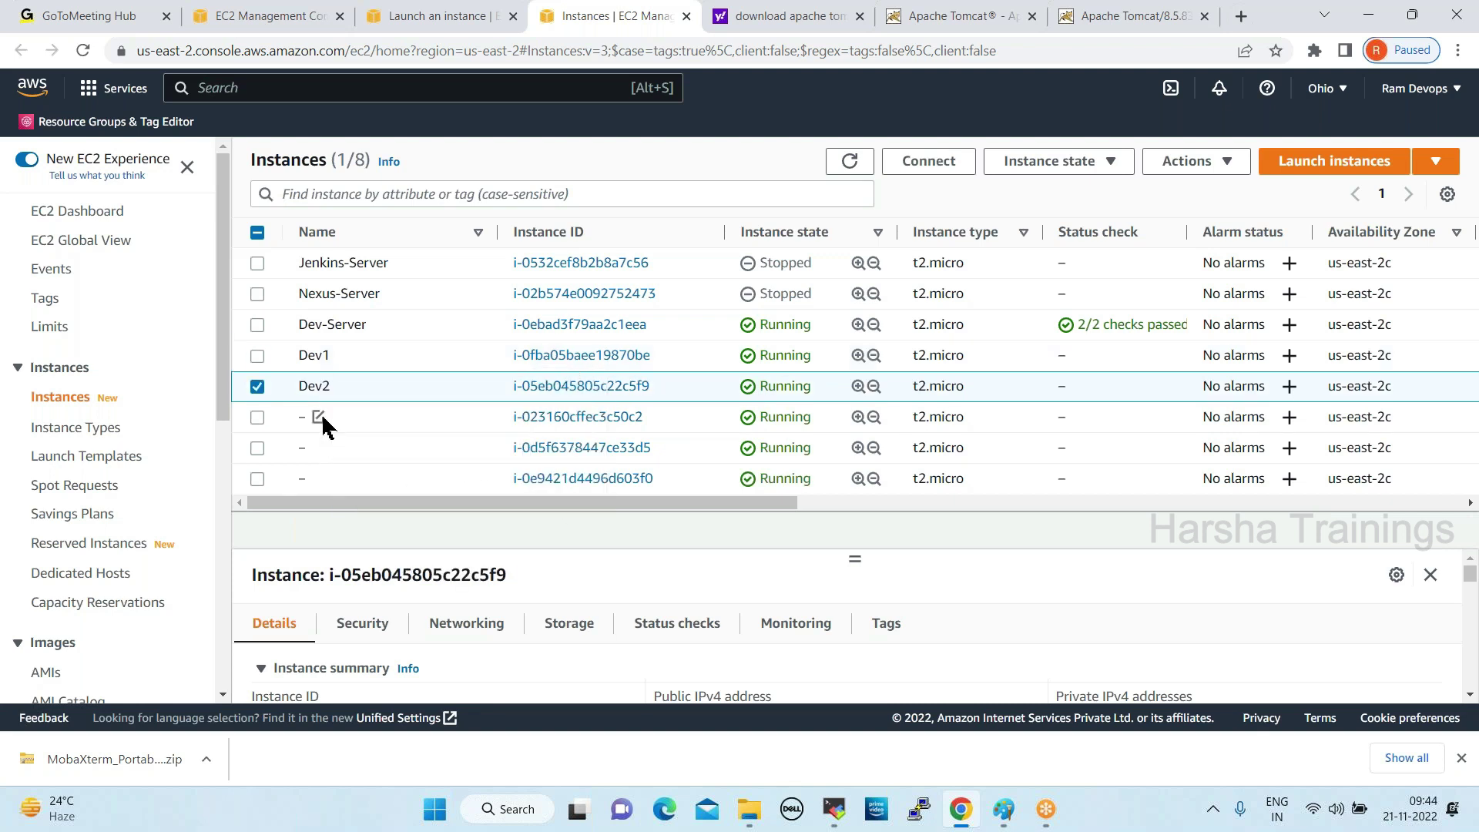
Name the unnamed instance directly below Dev2 Dev3
left_click(319, 416)
left_click(406, 452)
type("DEev")
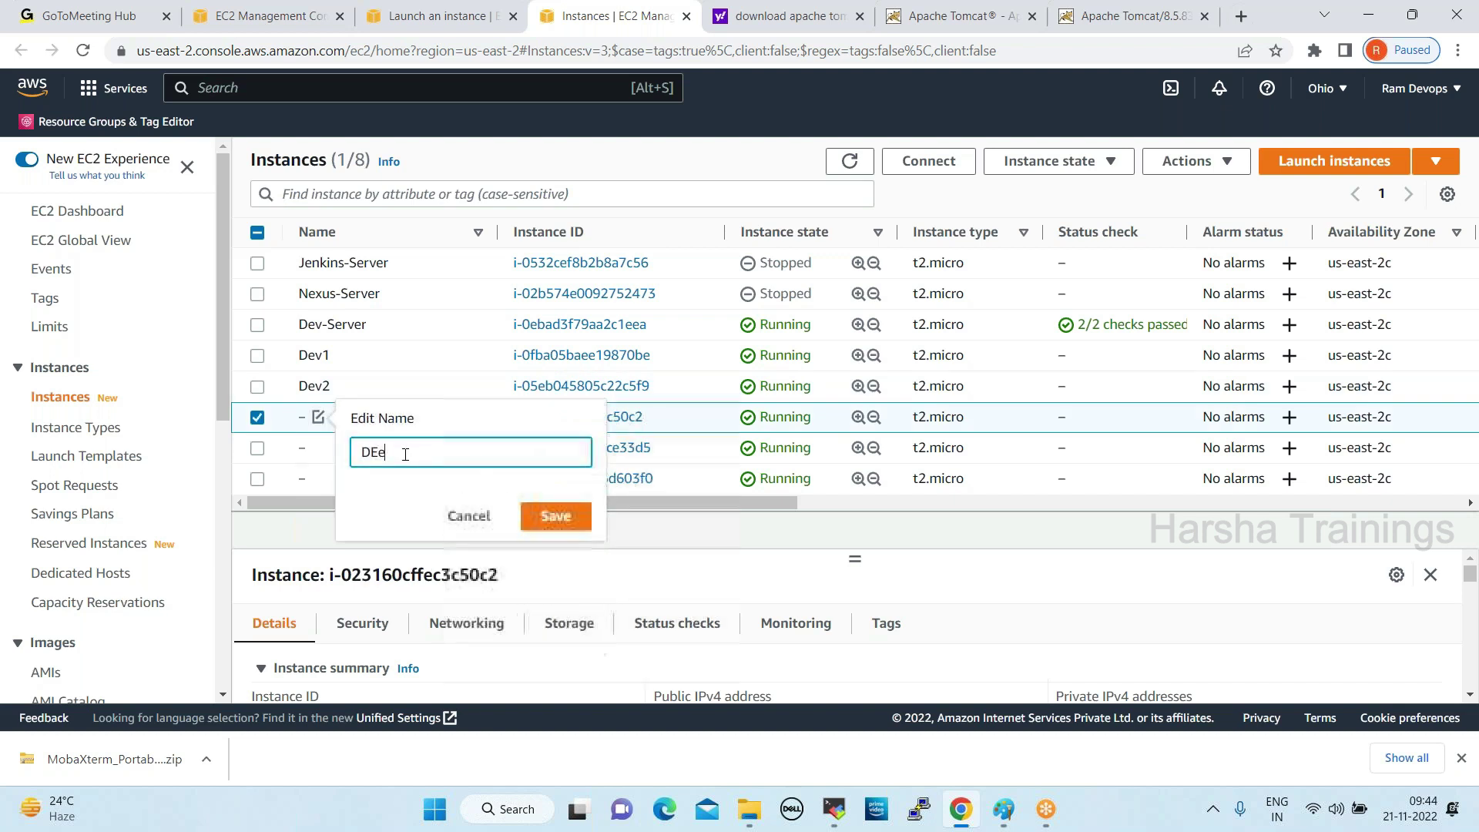
key("BackSpace")
key("BackSpace")
key("BackSpace")
type("ev3")
left_click(553, 515)
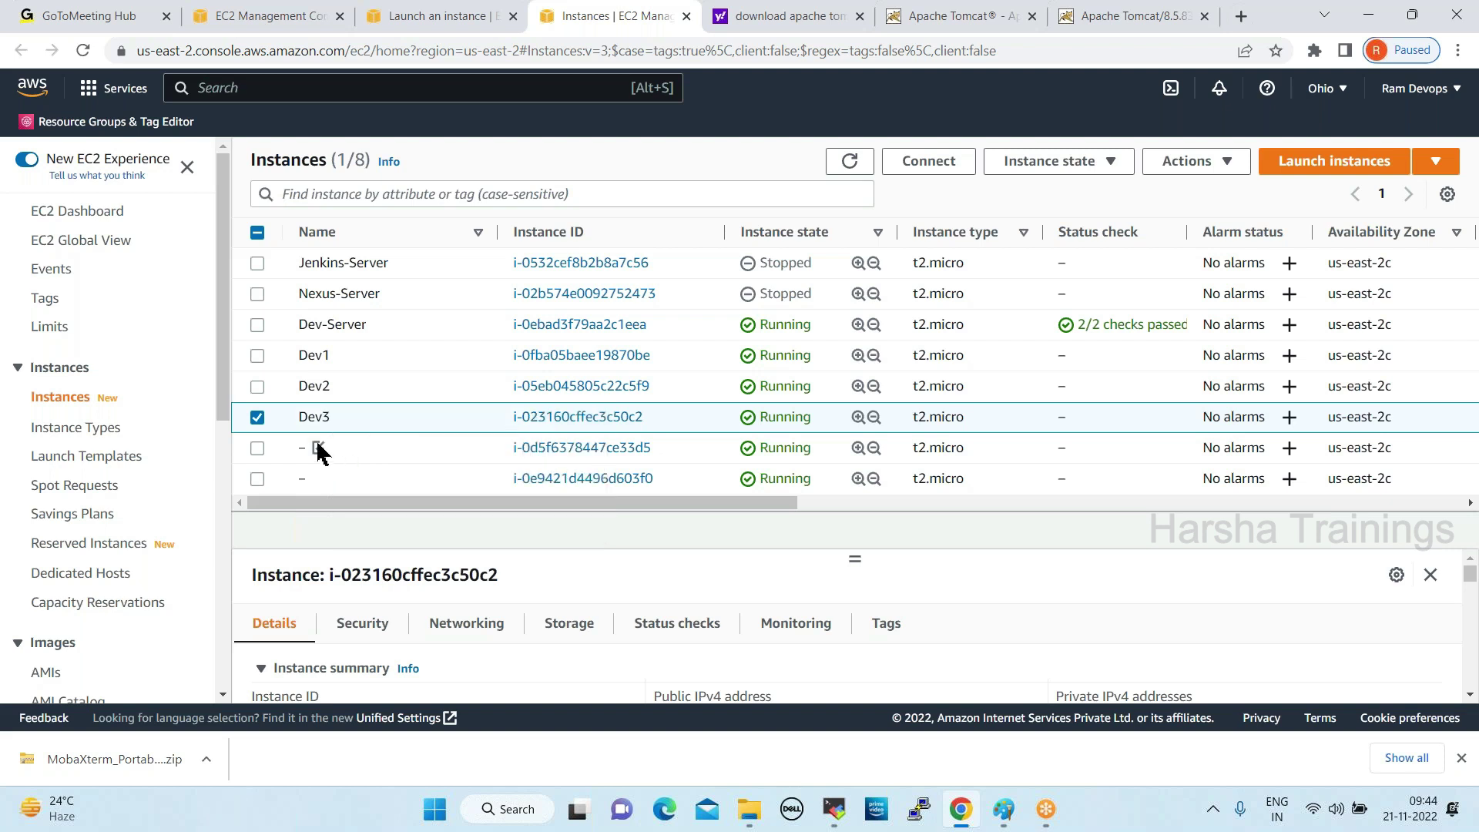
Name the unnamed instance directly below Dev3 Dev4
left_click(318, 449)
left_click(396, 475)
type("Dev")
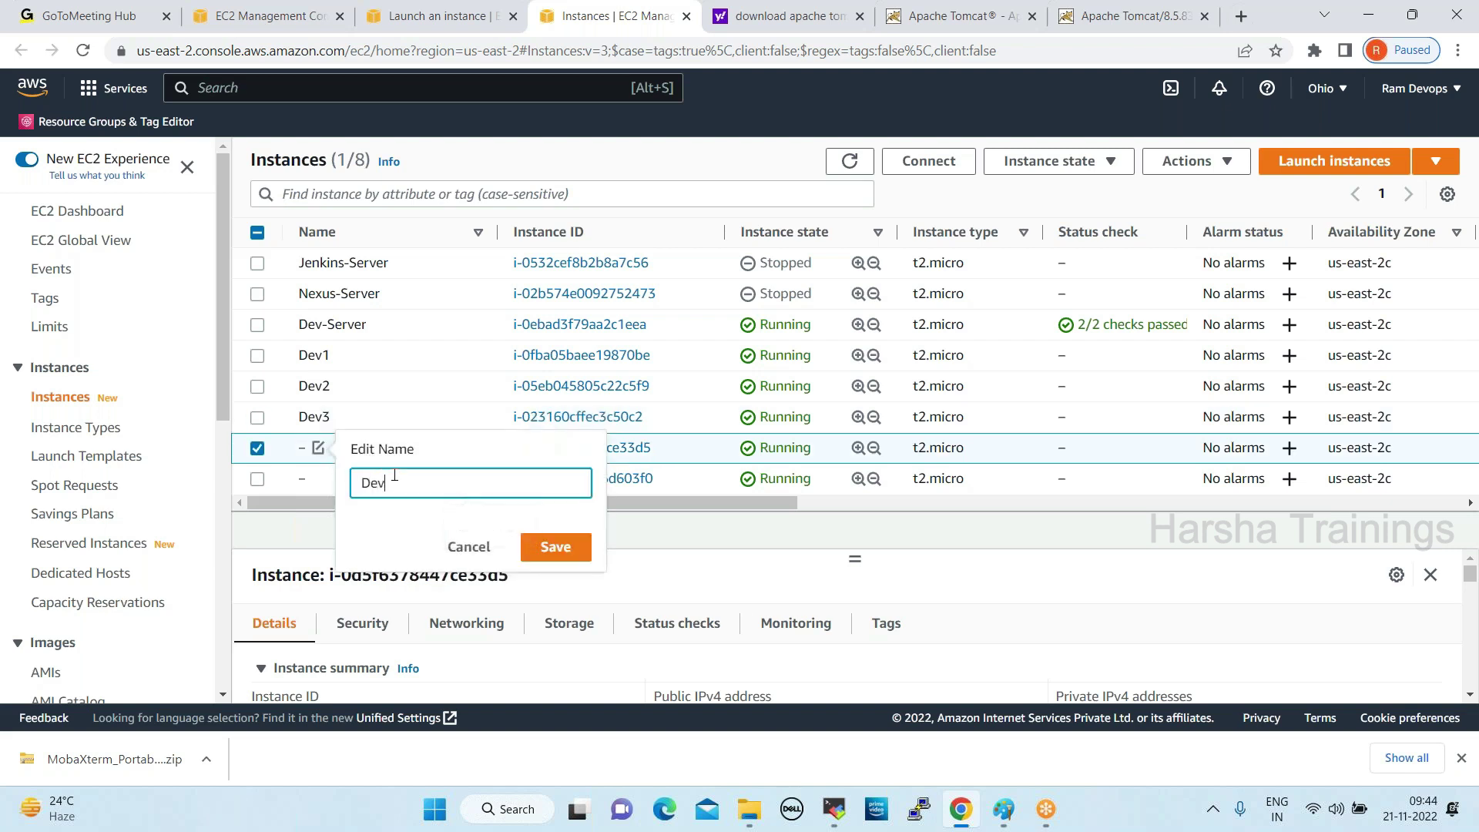
type("4")
left_click(555, 547)
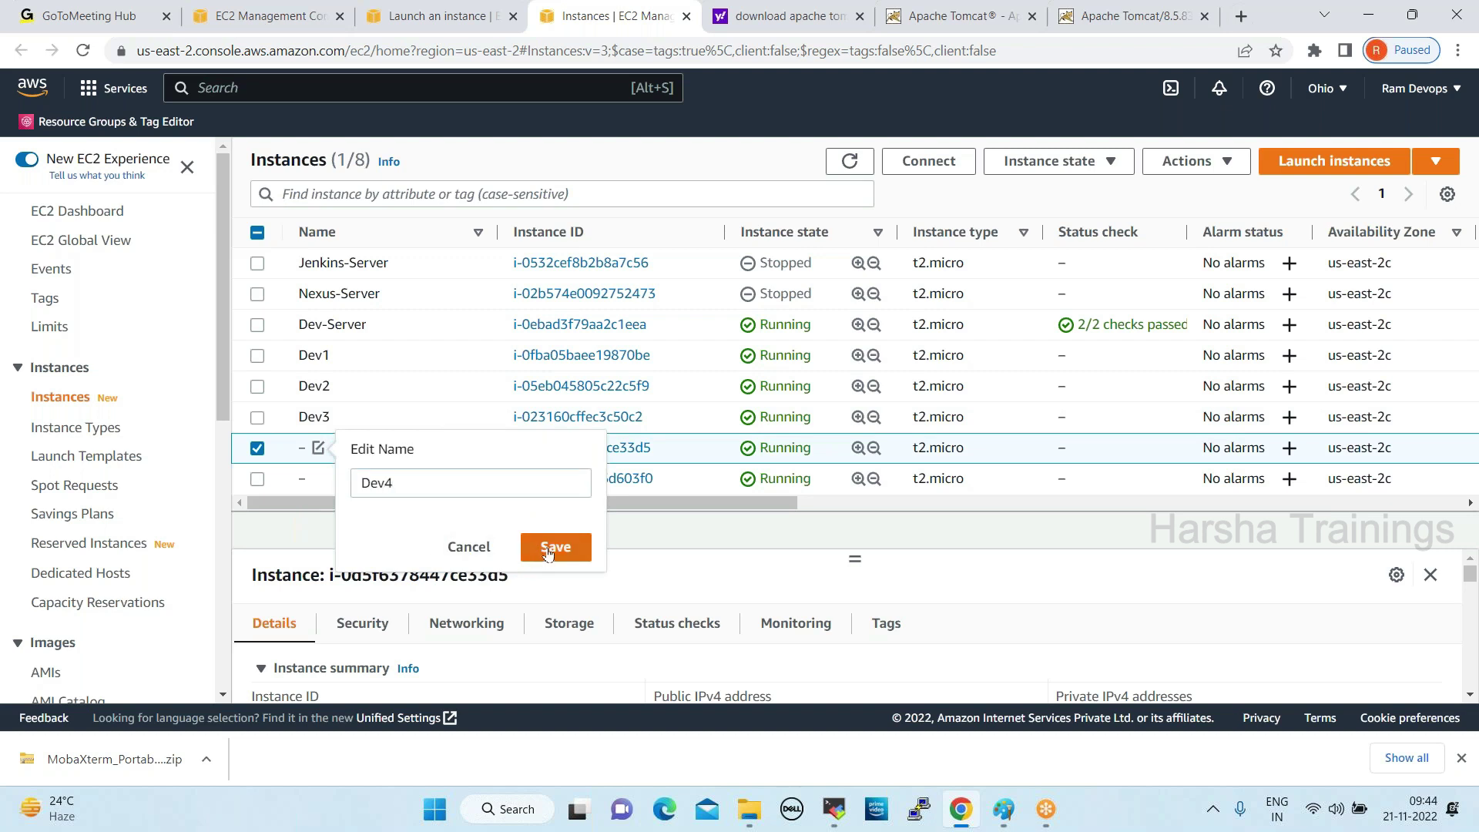
Name the last unnamed instance Dev5 and clear its selection in the list
left_click(319, 479)
left_click(424, 522)
type("Dev5")
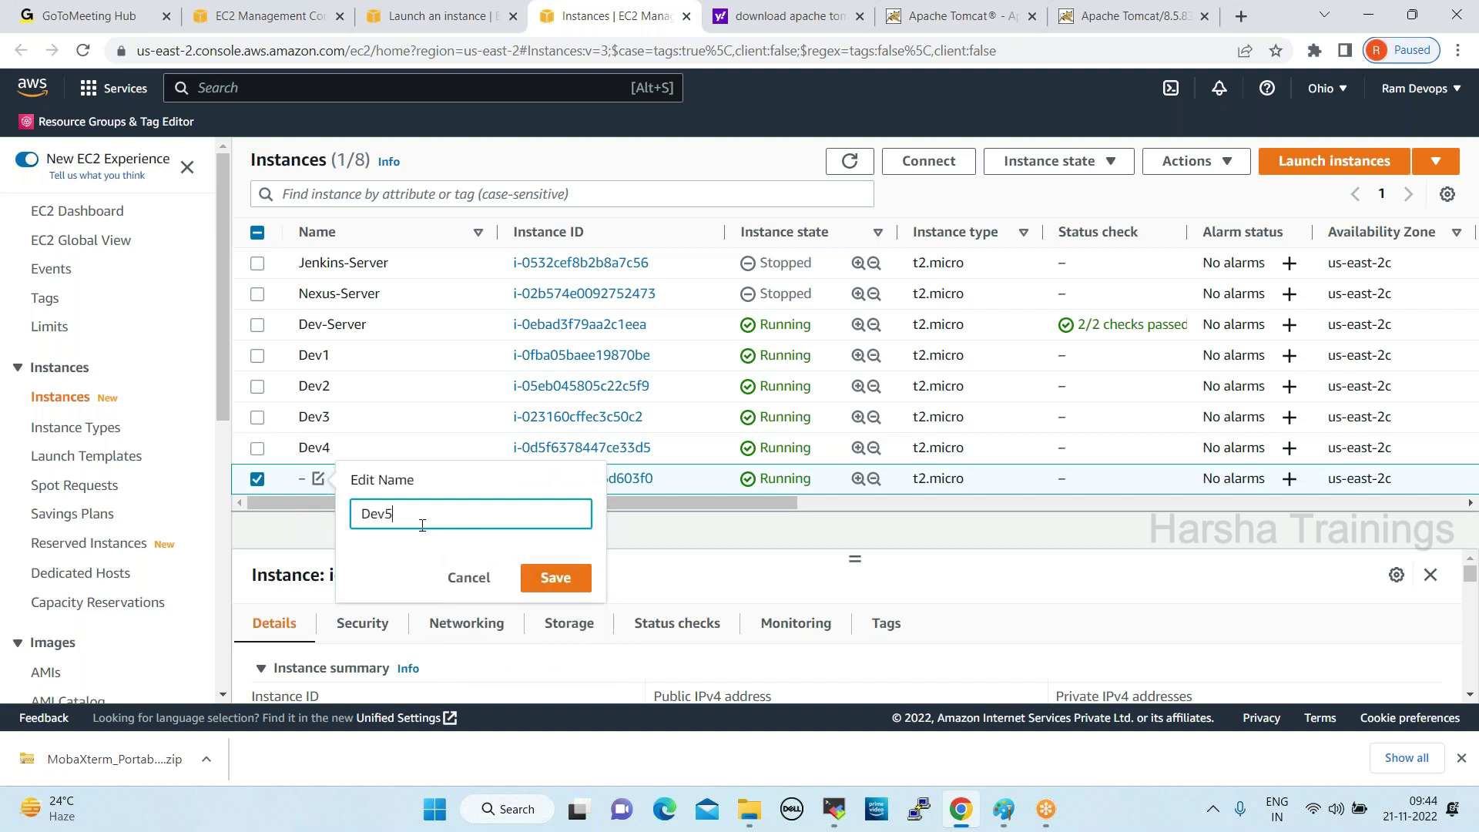
left_click(555, 579)
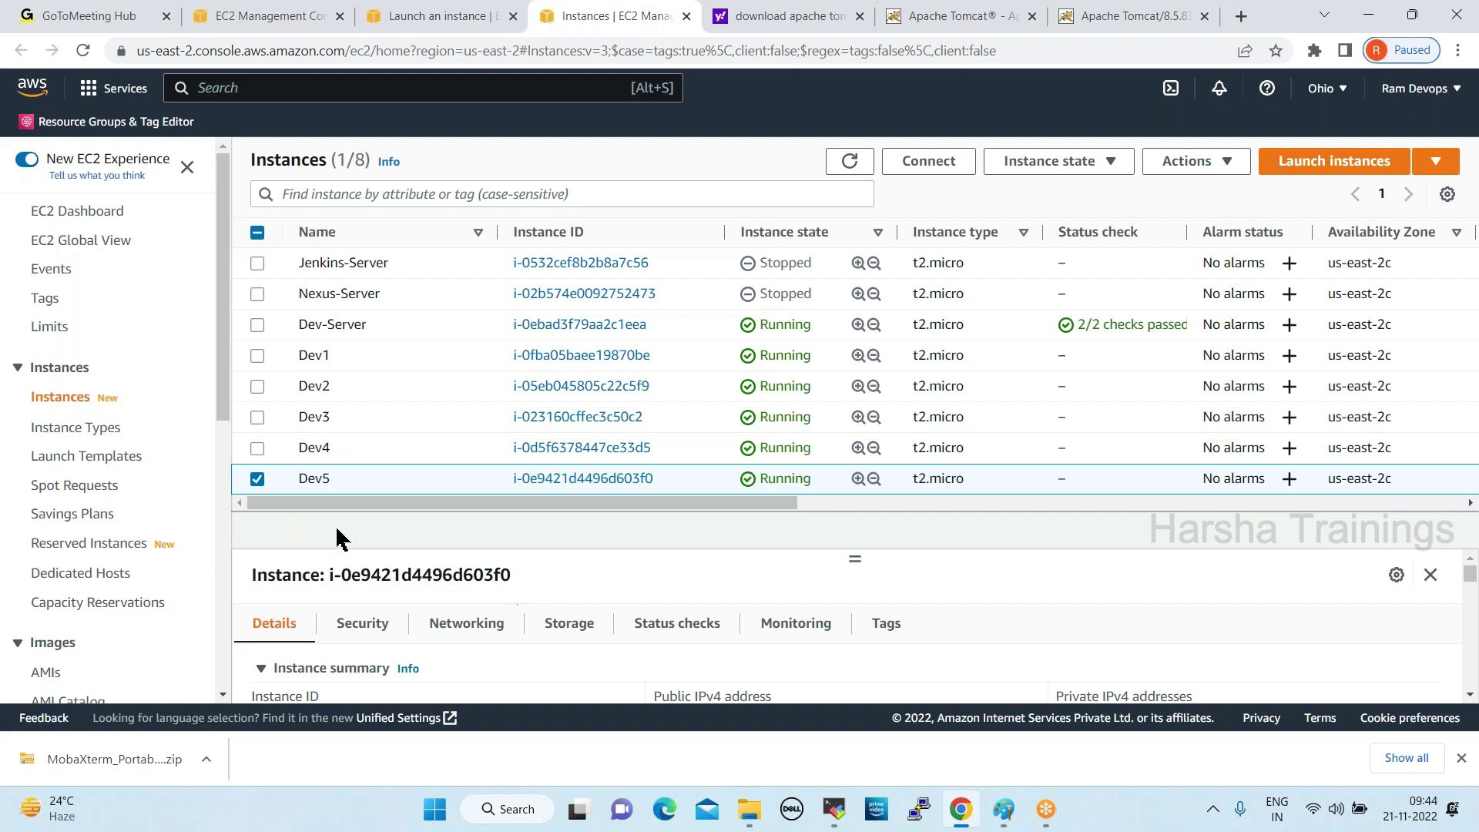
left_click(257, 479)
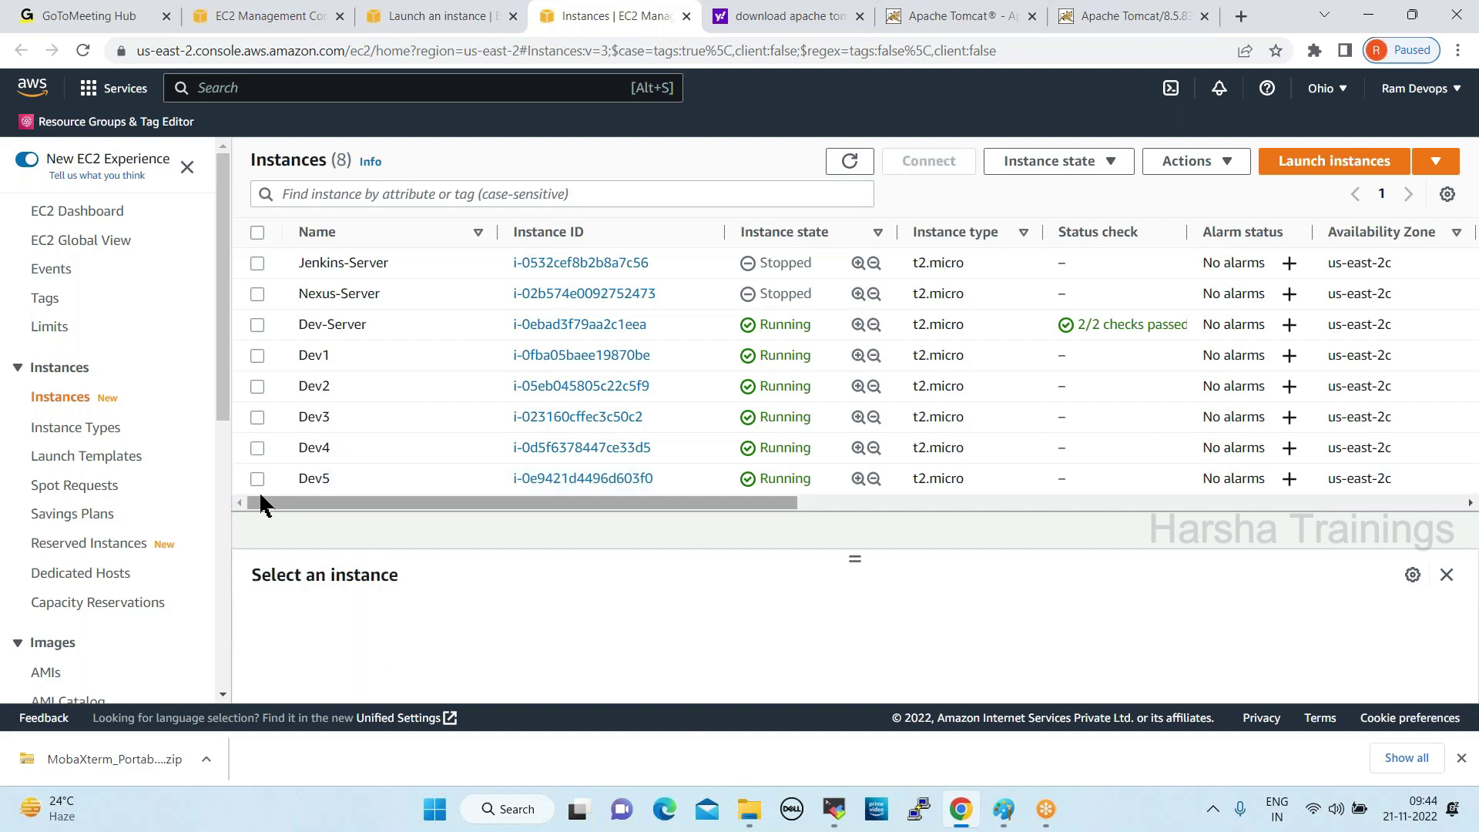
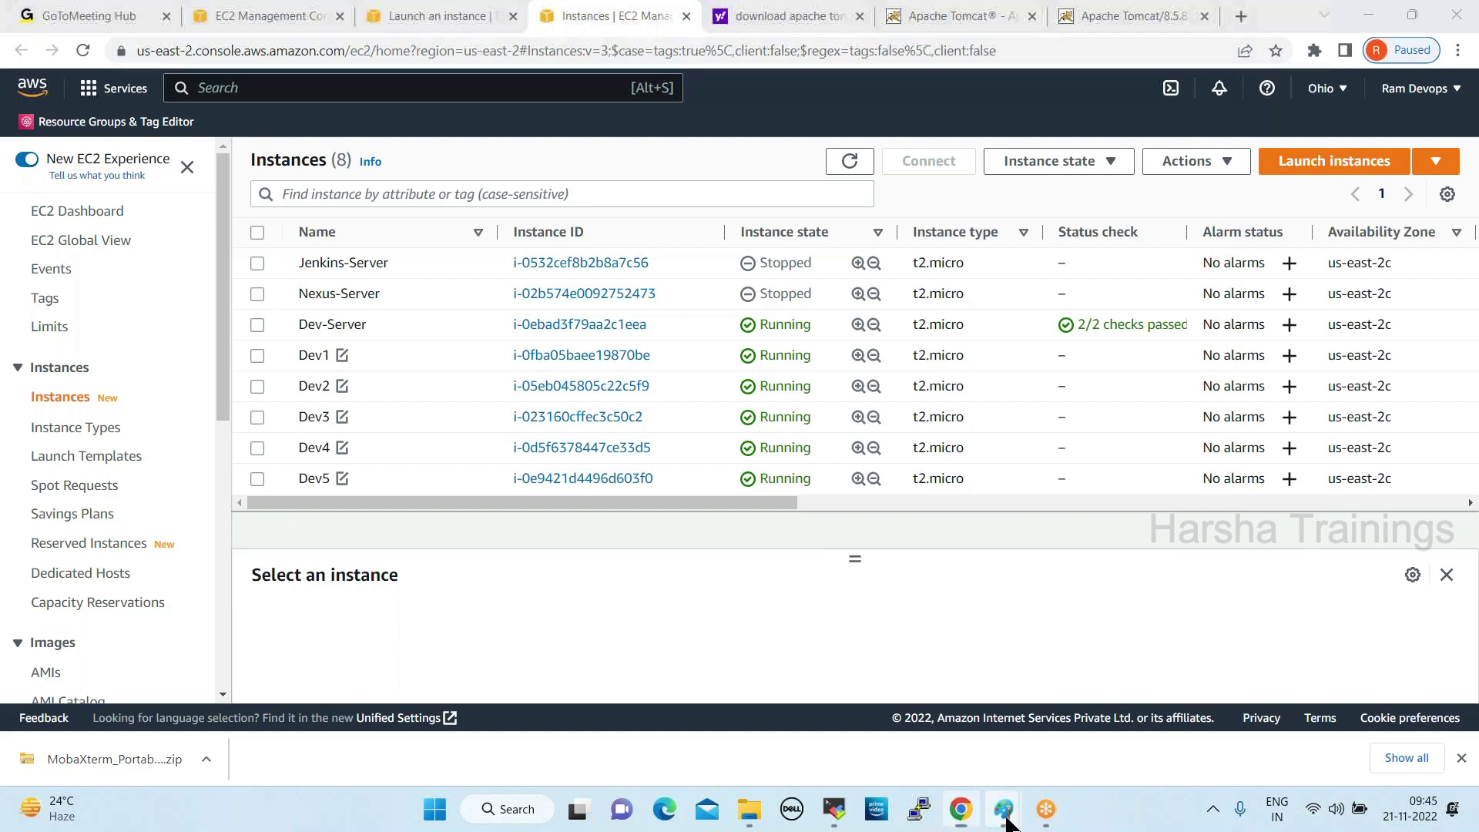
Switch to Paint to review the tools listed for the Dev machine in the AMI notes, and return to the EC2 console
mouse_move(1003, 809)
left_click(1161, 736)
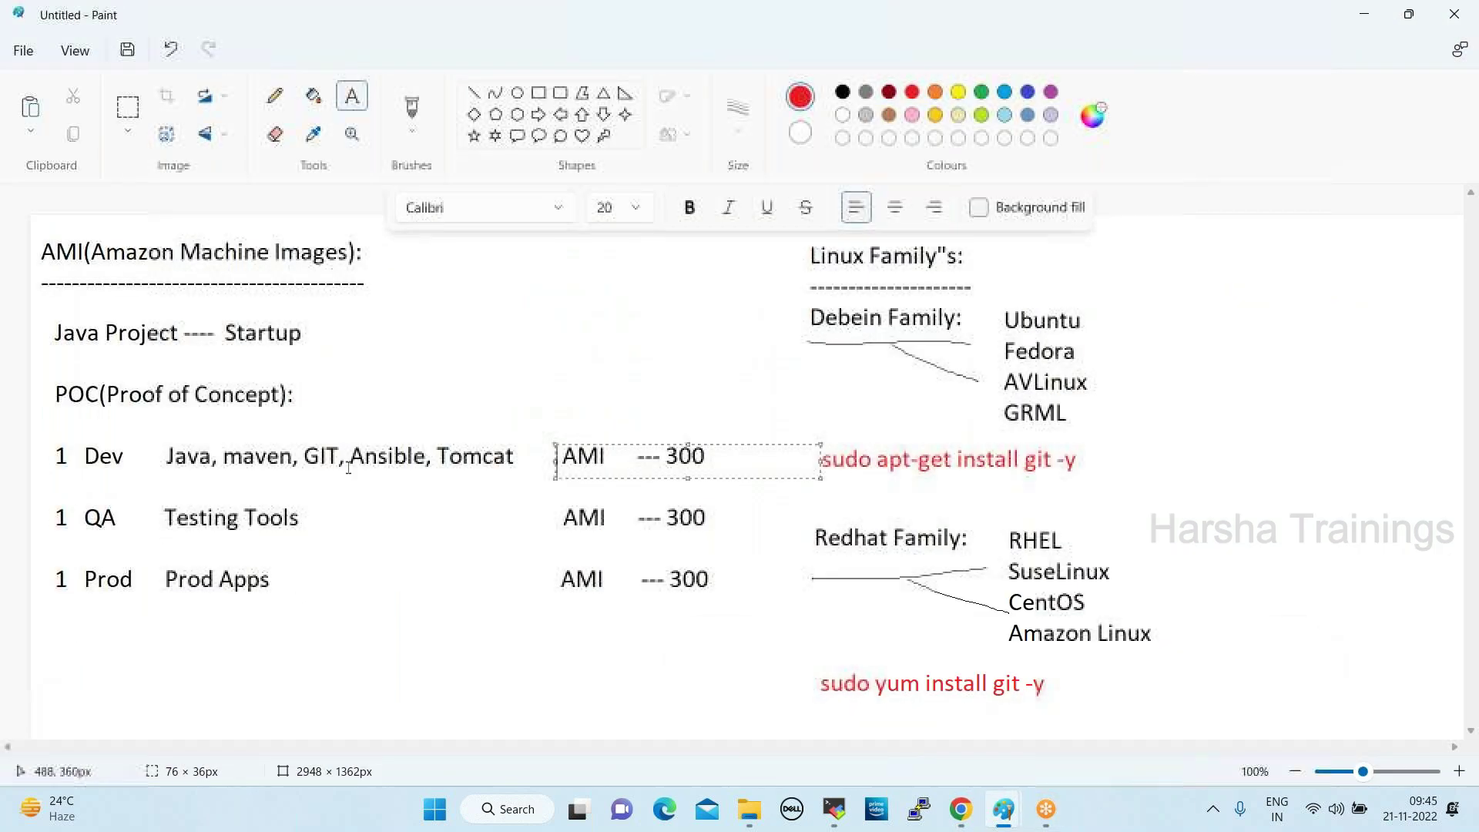
left_click_drag(429, 498, 548, 504)
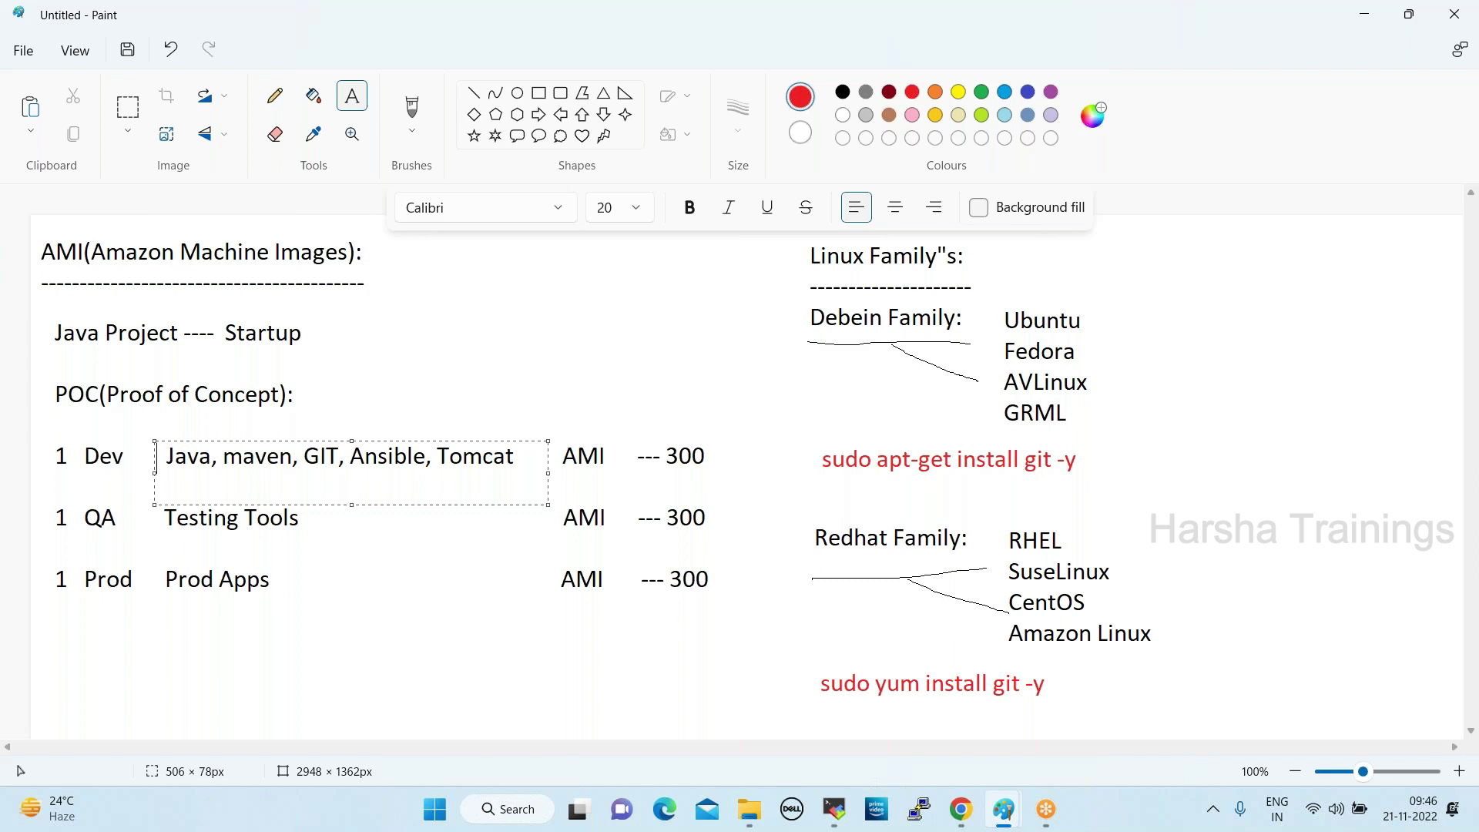
left_click(1364, 19)
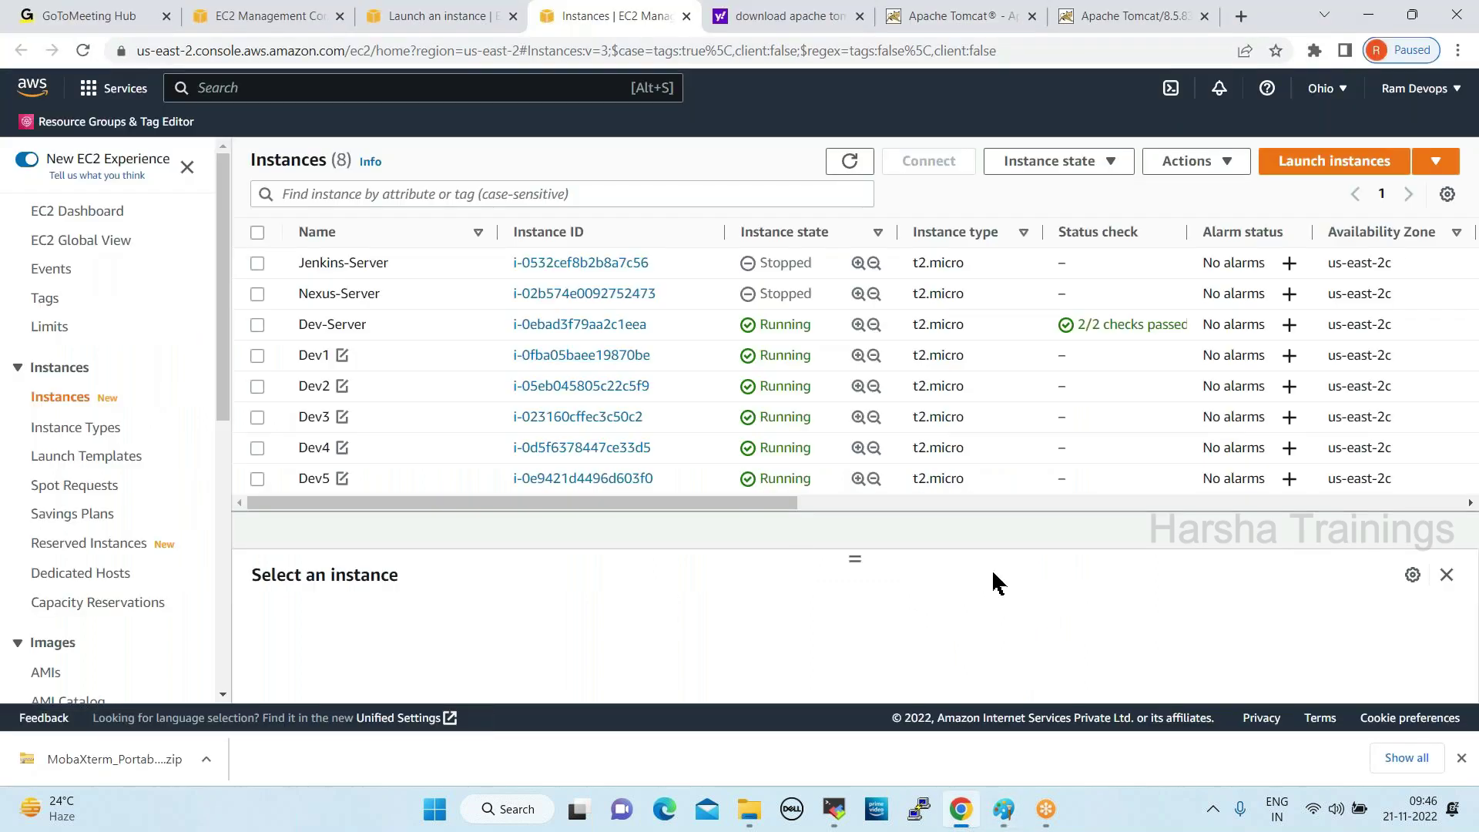
Select the Dev1 instance, enlarge its details and copy its public IPv4 address
left_click(257, 356)
left_click_drag(848, 559, 848, 457)
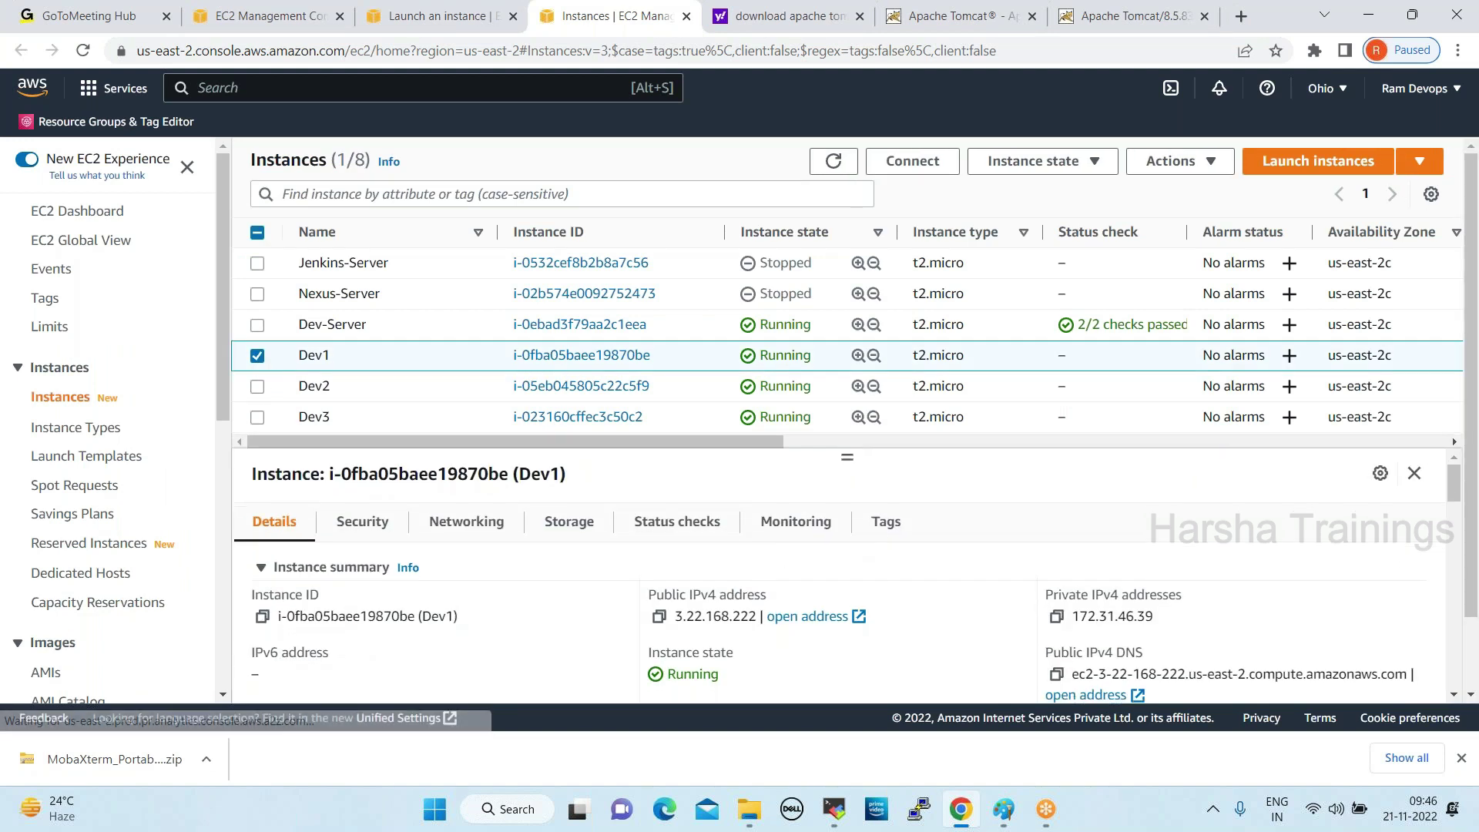
left_click(660, 617)
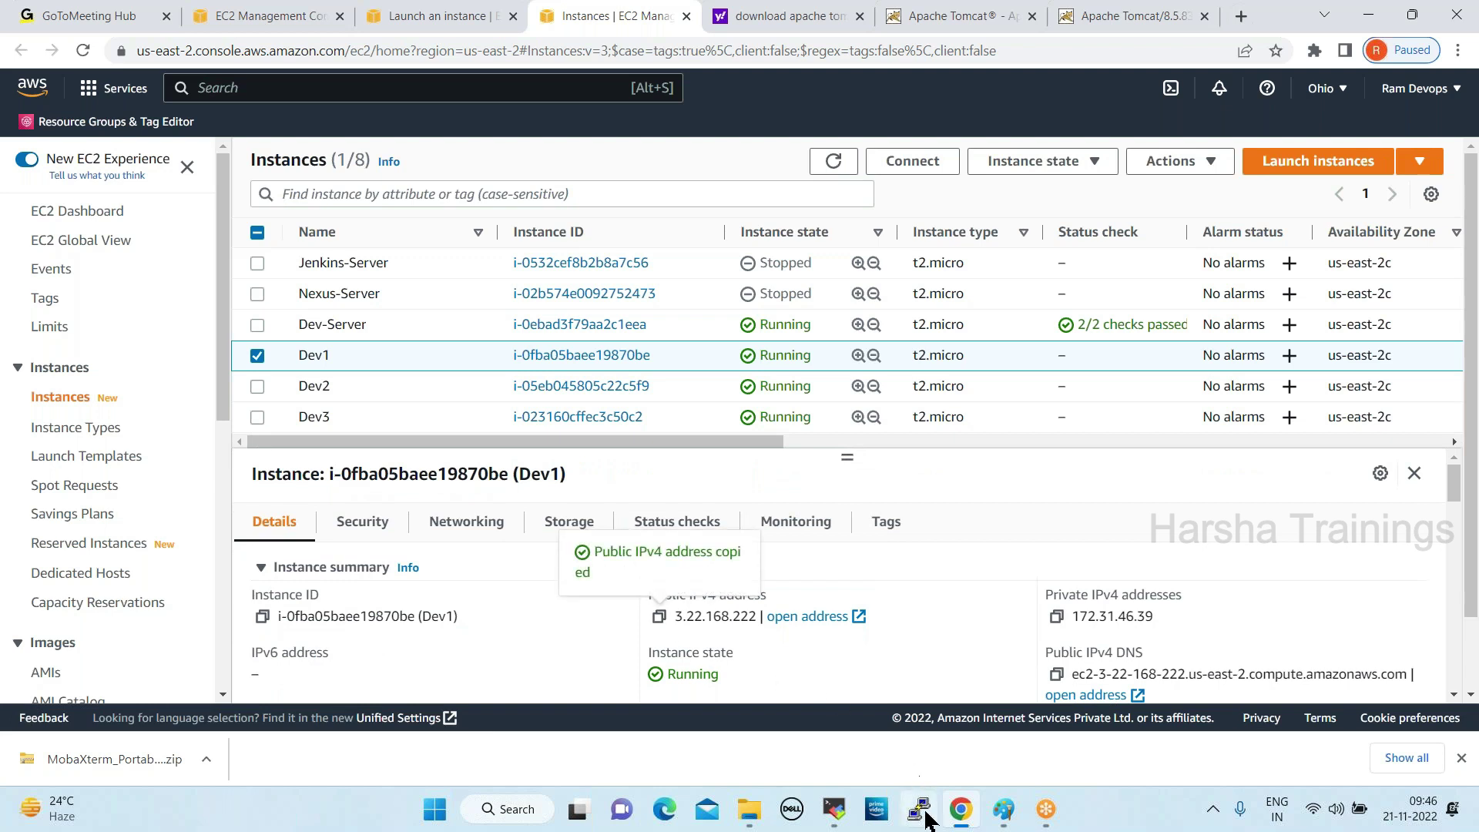
Switch to MobaXterm and set up a new SSH session to remote host 3.22.168.222 with the username ubuntu
left_click(832, 817)
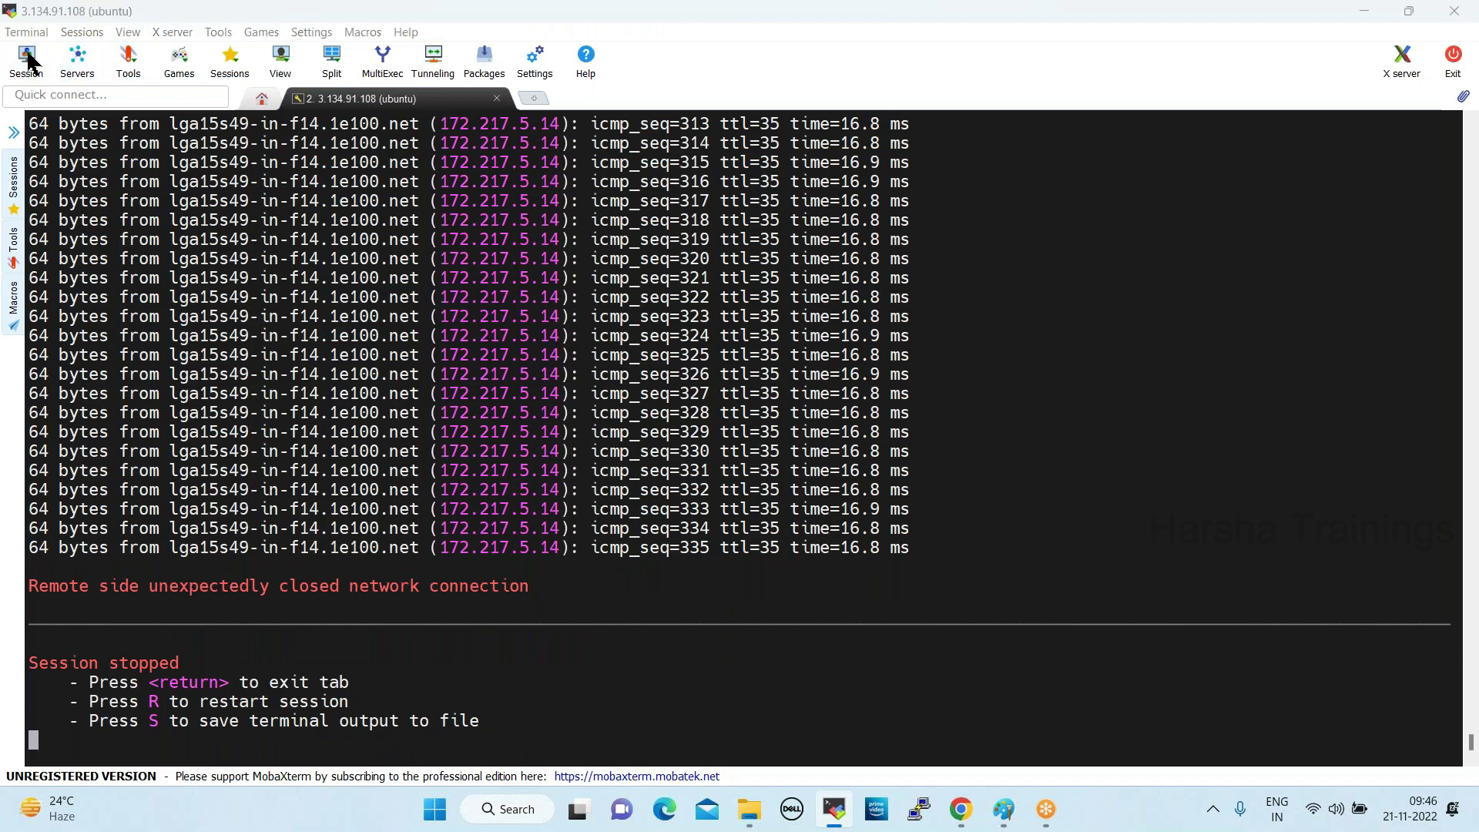
left_click(27, 61)
left_click(389, 219)
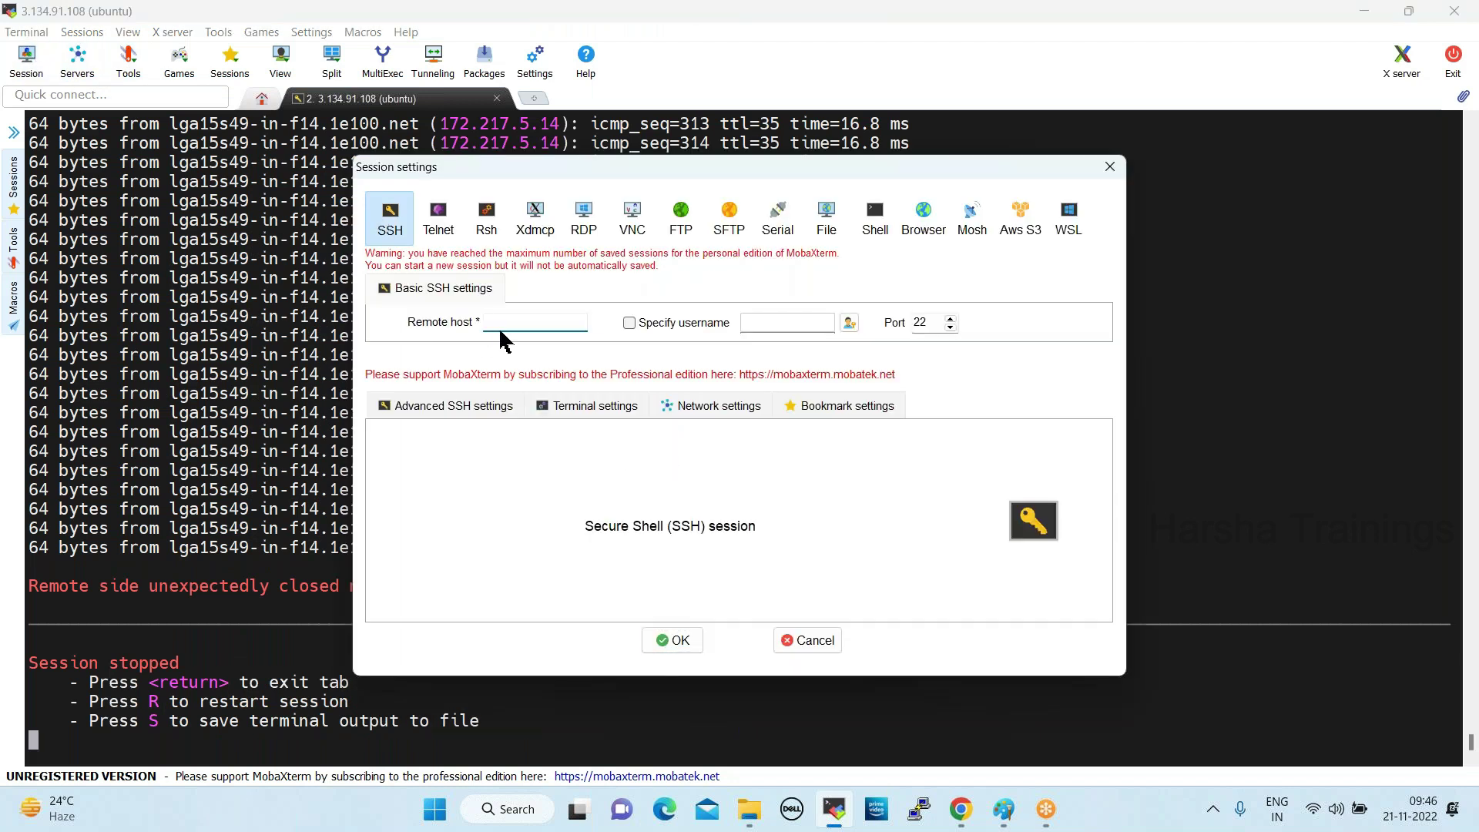
key("ctrl+v")
left_click(629, 323)
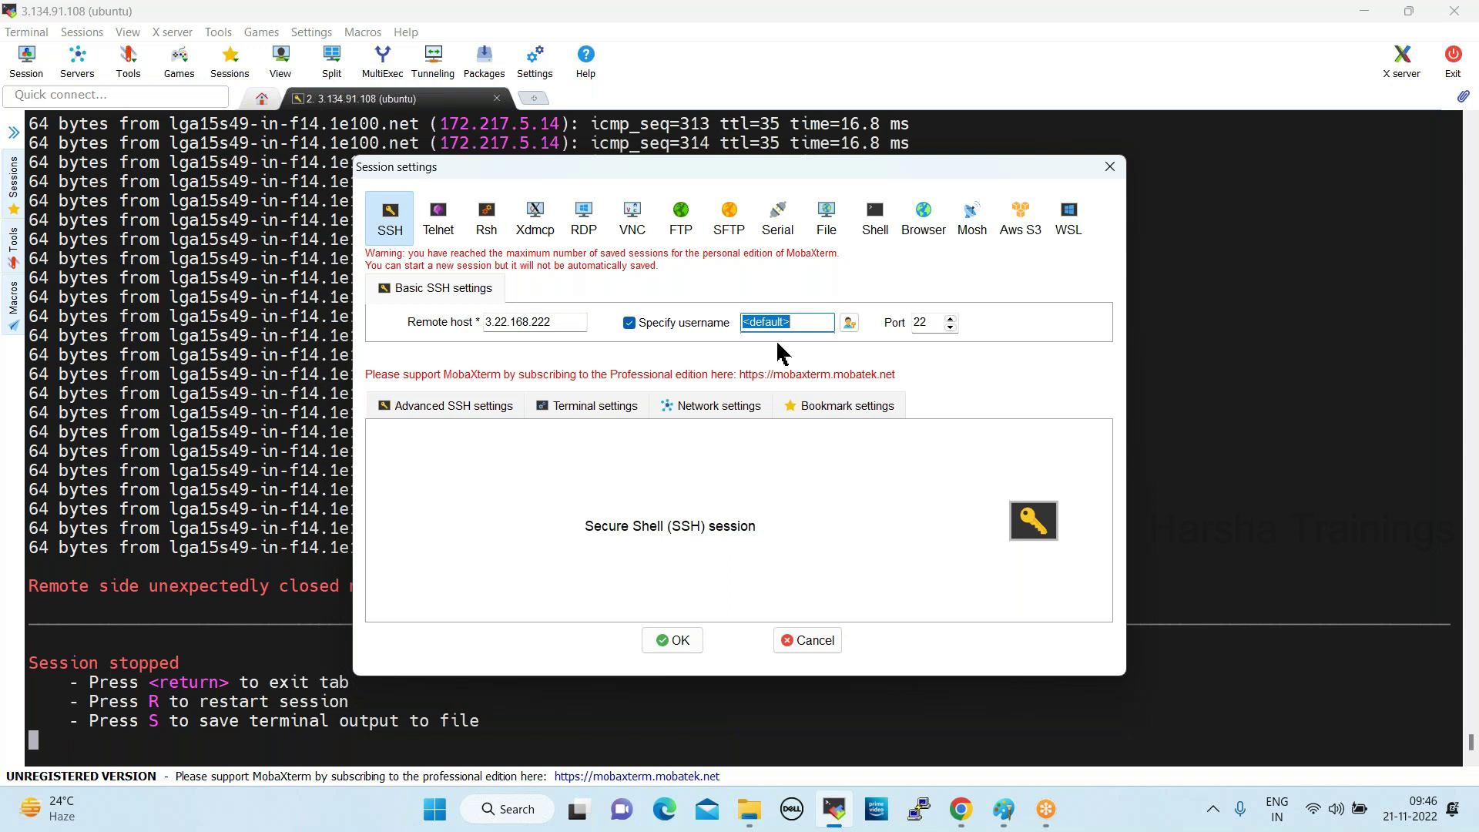
type("ubuntu")
Use the Devopsbatch66 file on the Desktop as the session's private key and connect to Dev1
left_click(412, 412)
left_click(436, 563)
left_click(717, 562)
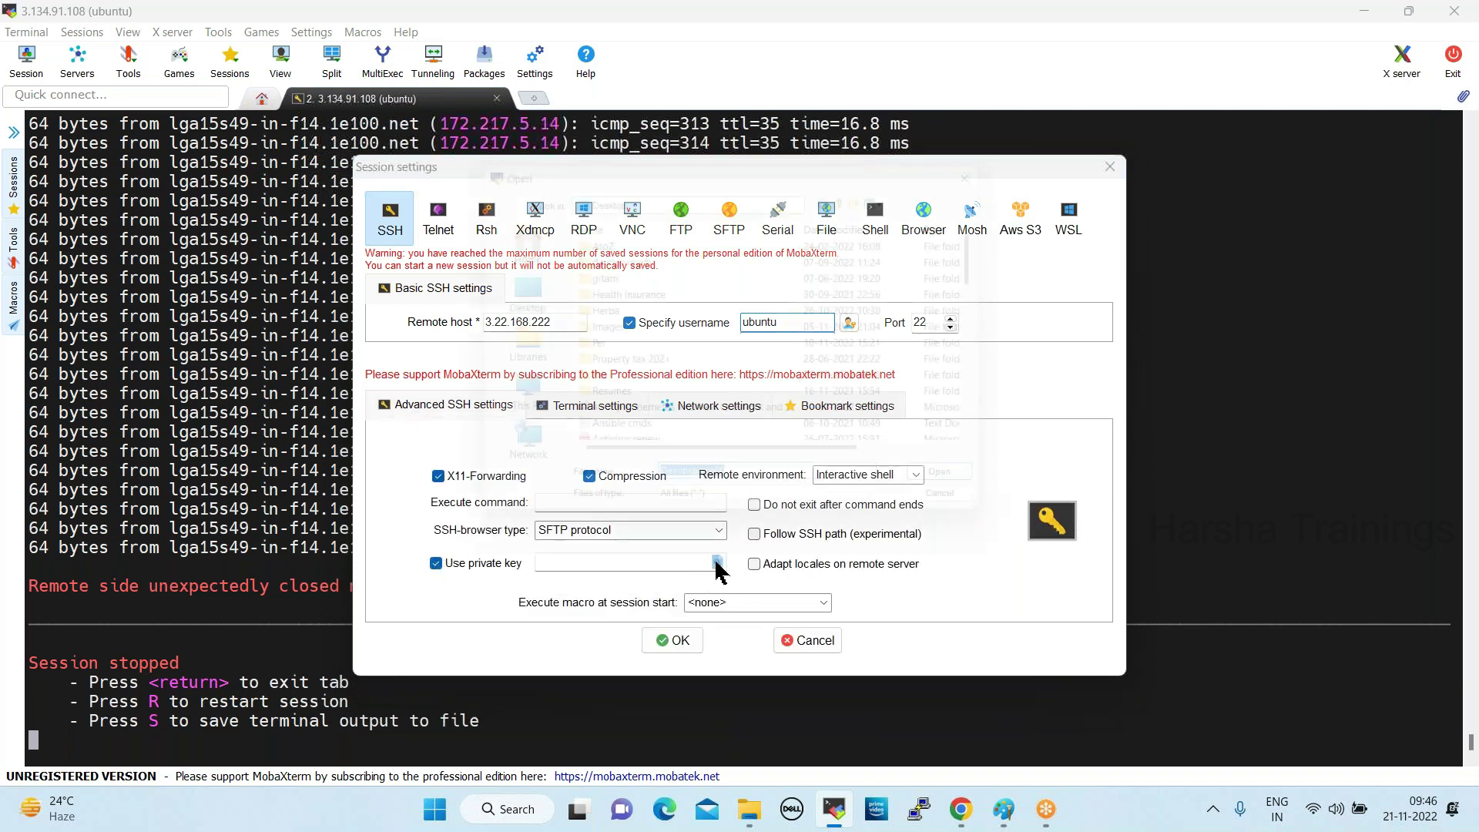
scroll(760, 340, "down", 15)
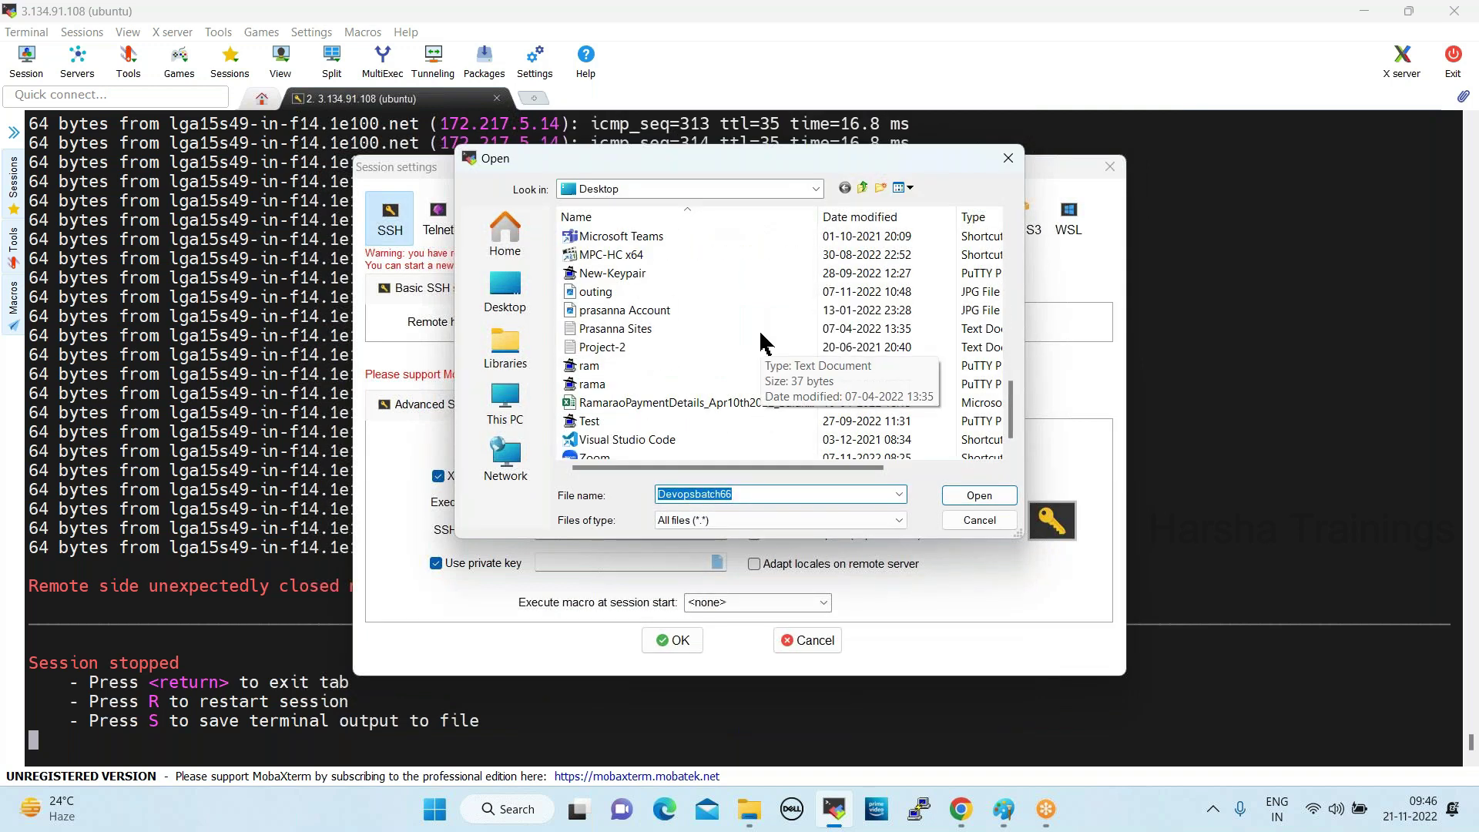
scroll(759, 339, "up", 2)
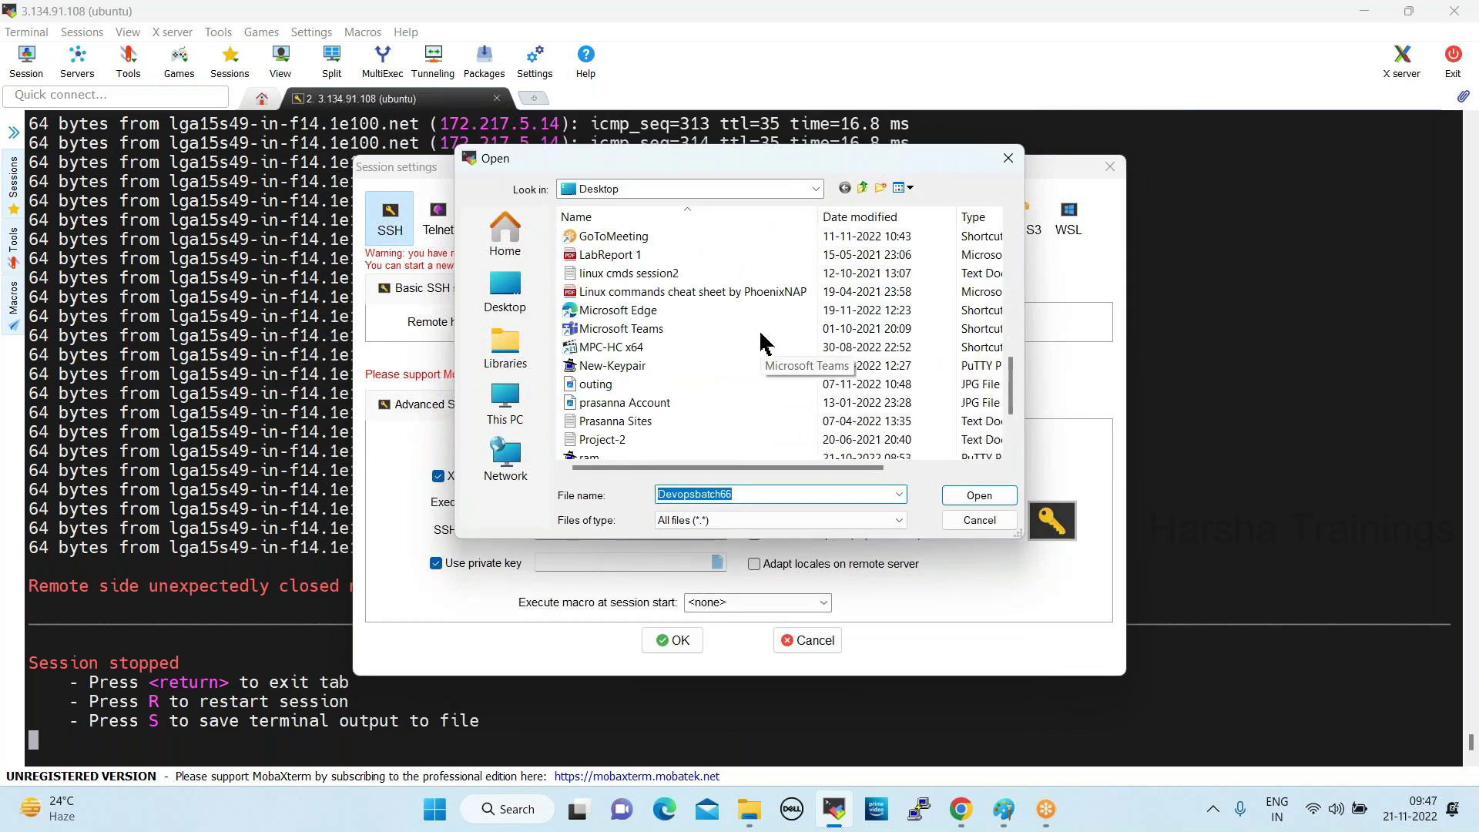
scroll(760, 340, "up", 3)
double_click(674, 348)
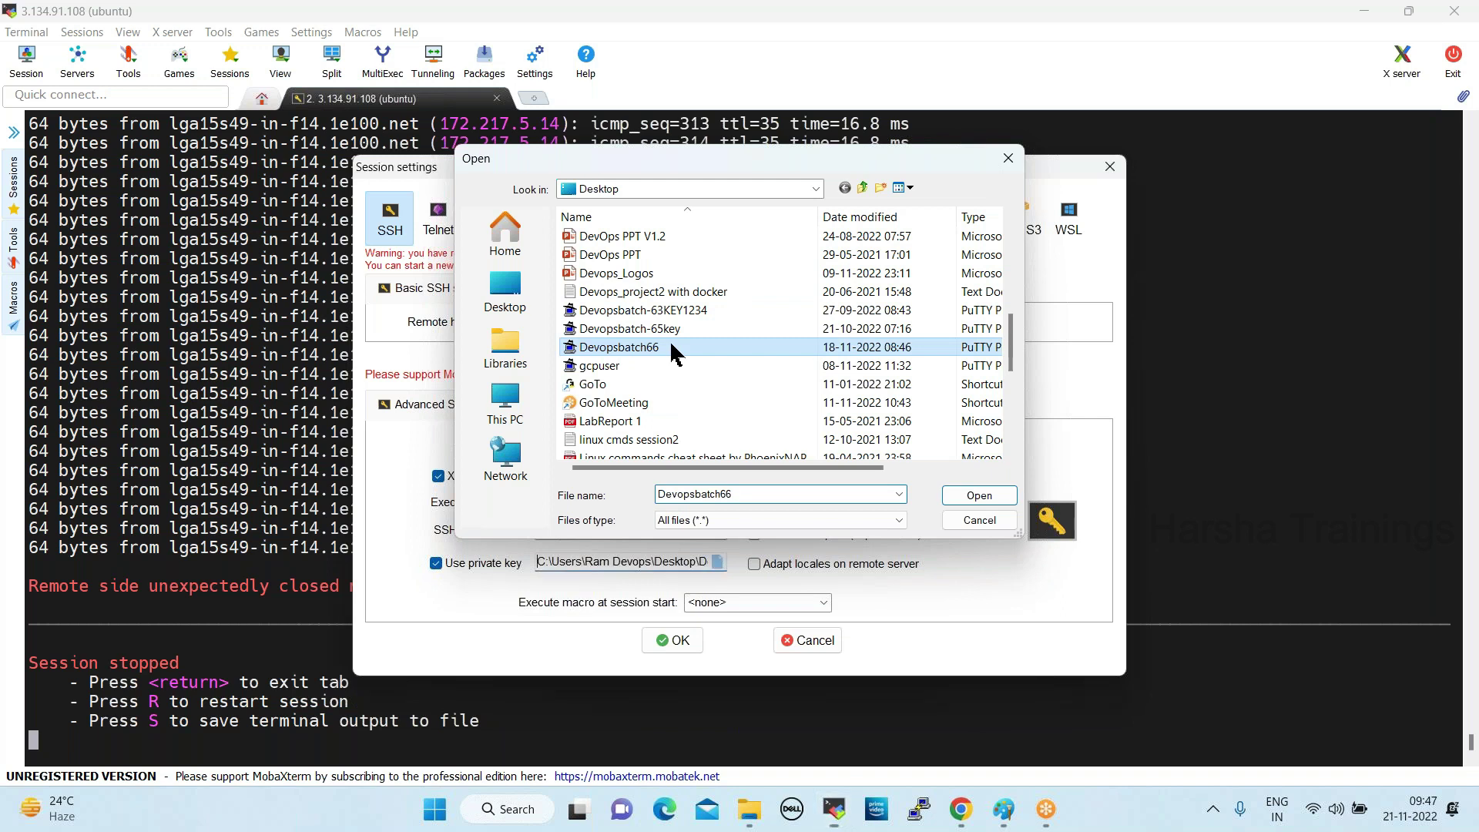
left_click(677, 642)
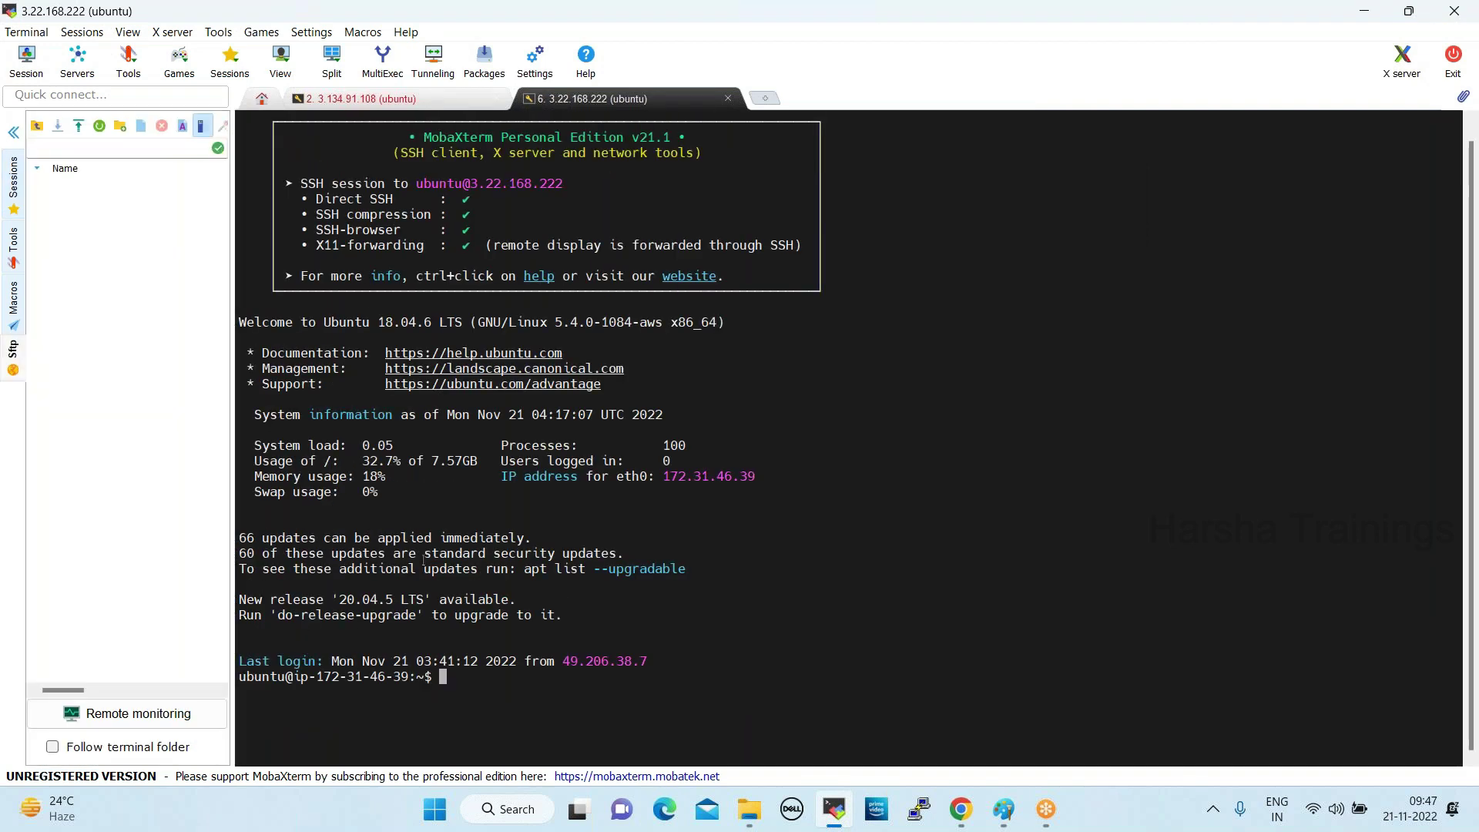
Collapse the session sidebar to widen the terminal and clear its output
left_click(14, 133)
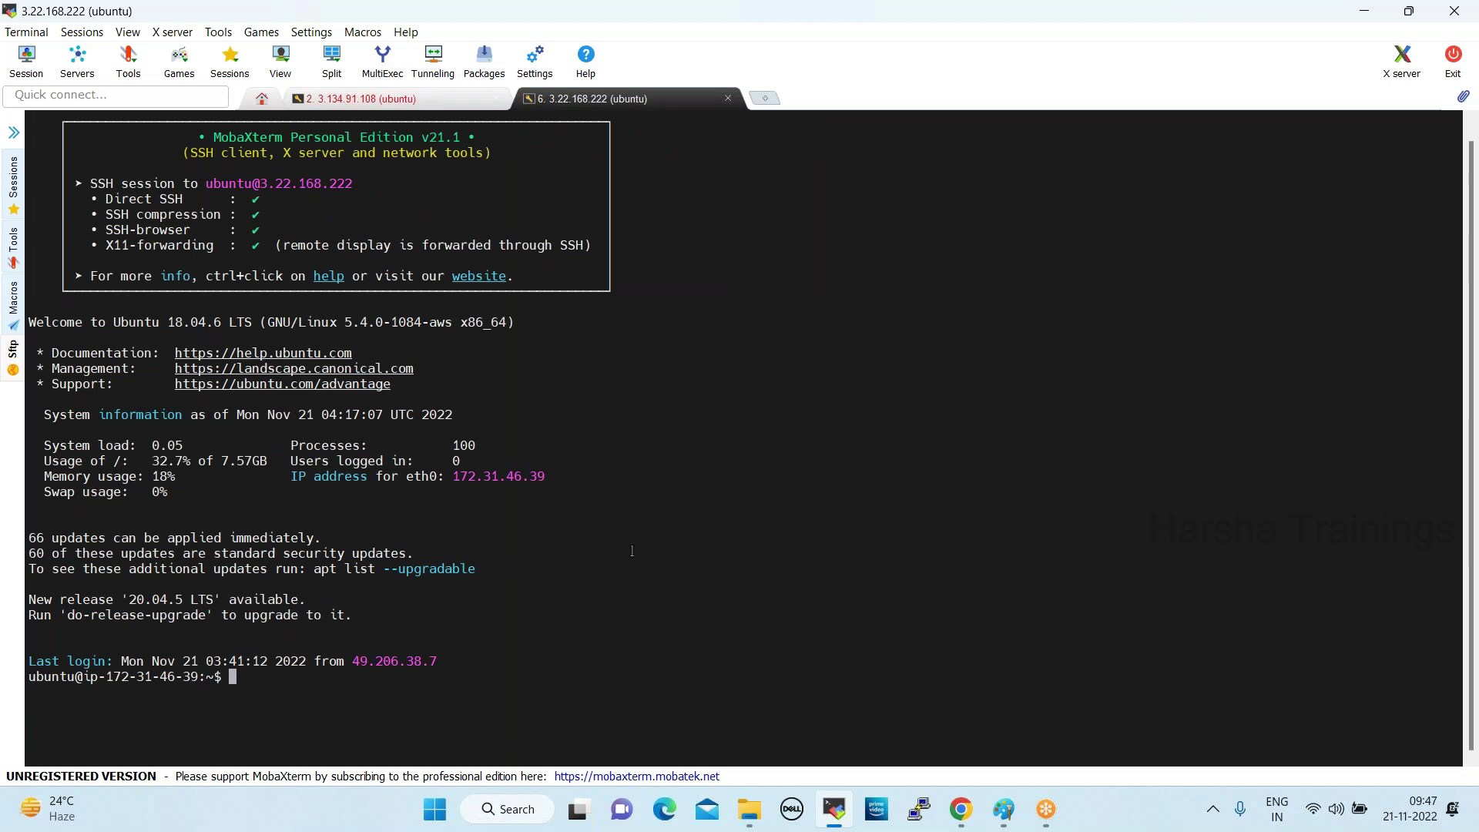
type("clear")
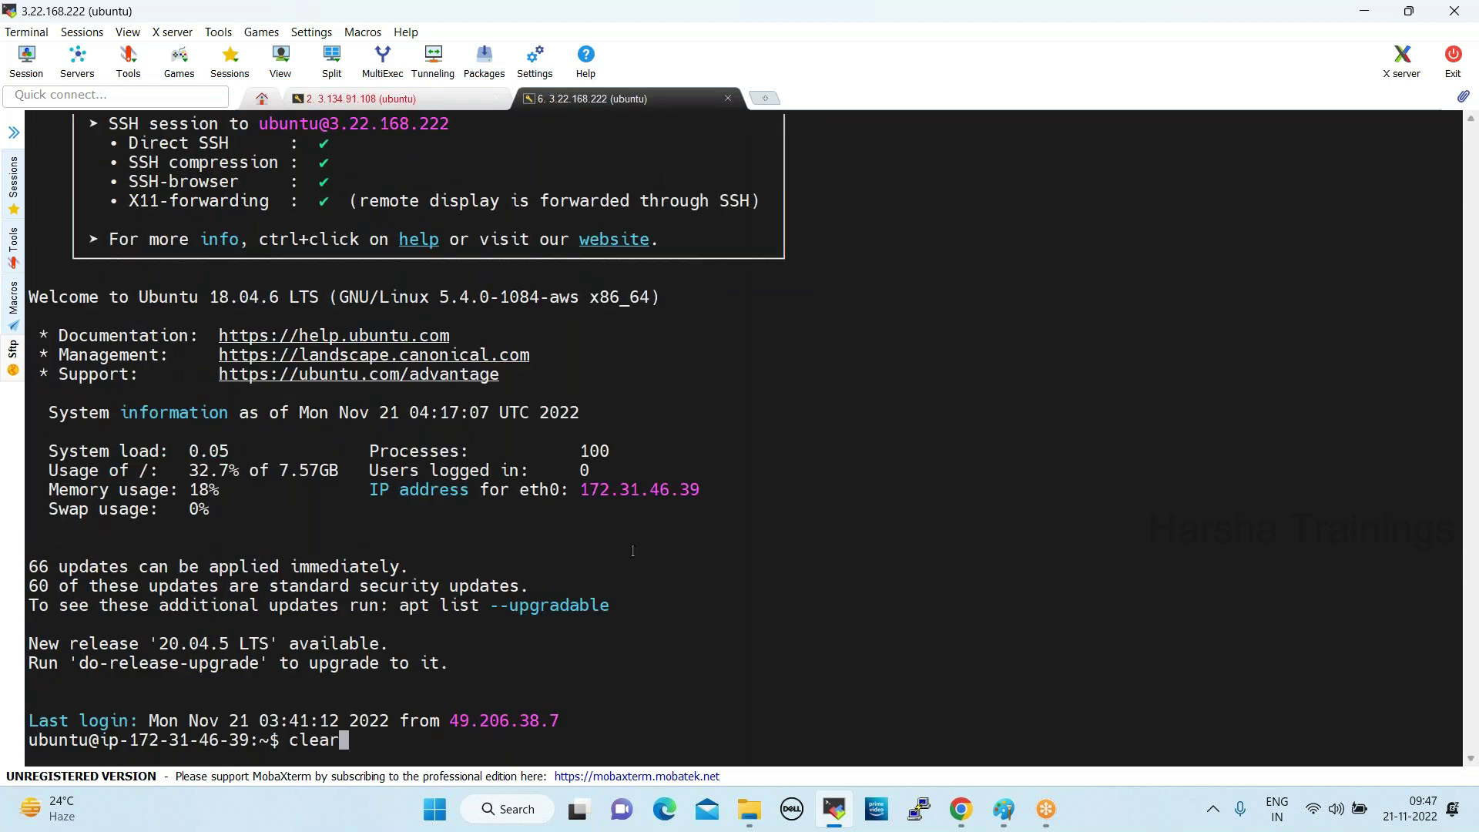
key("Return")
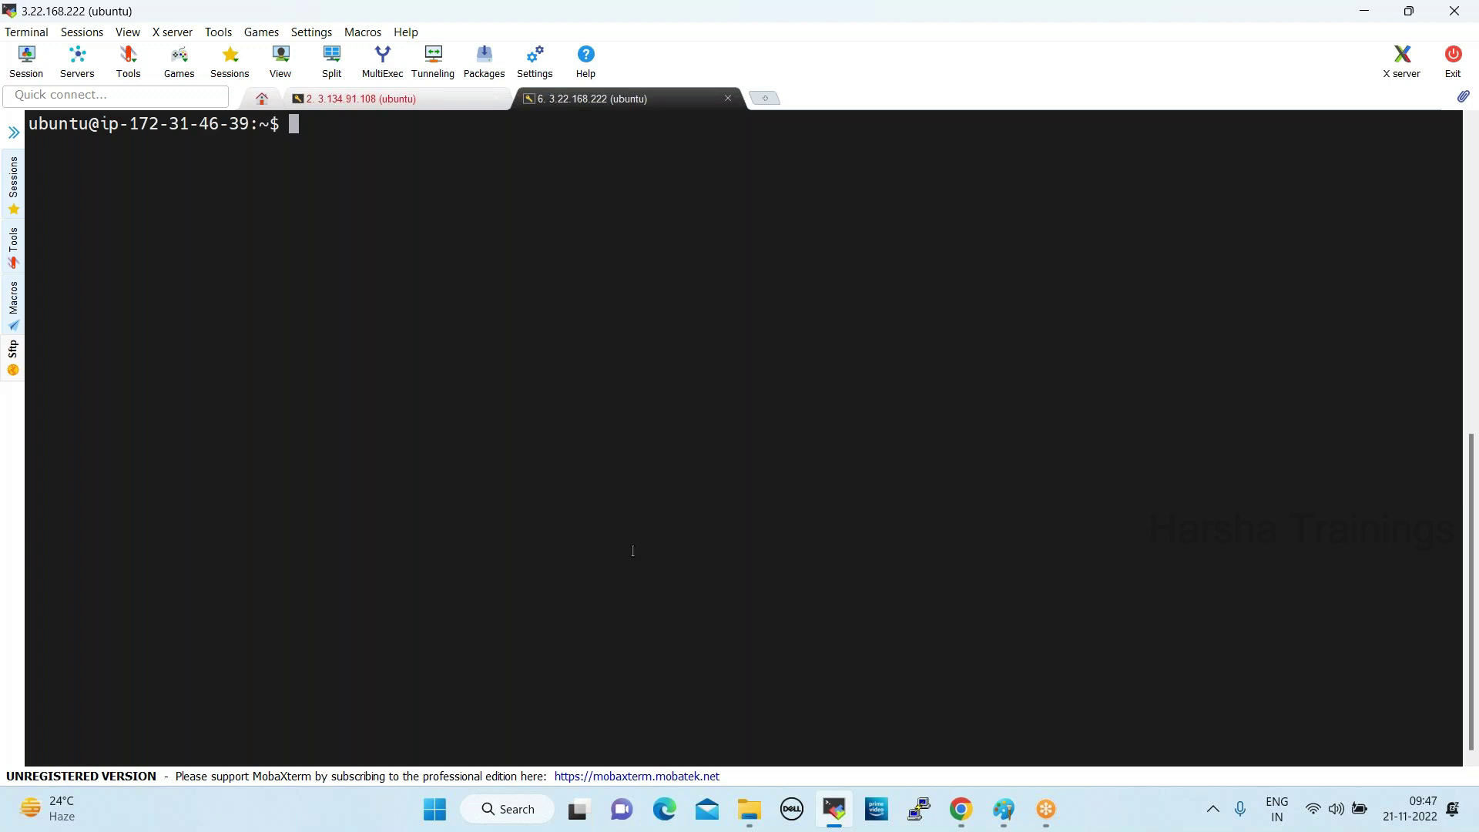
Check the installed Java, Git and Maven versions with java -version, git --version and mvn --version
type("java -version")
key("Return")
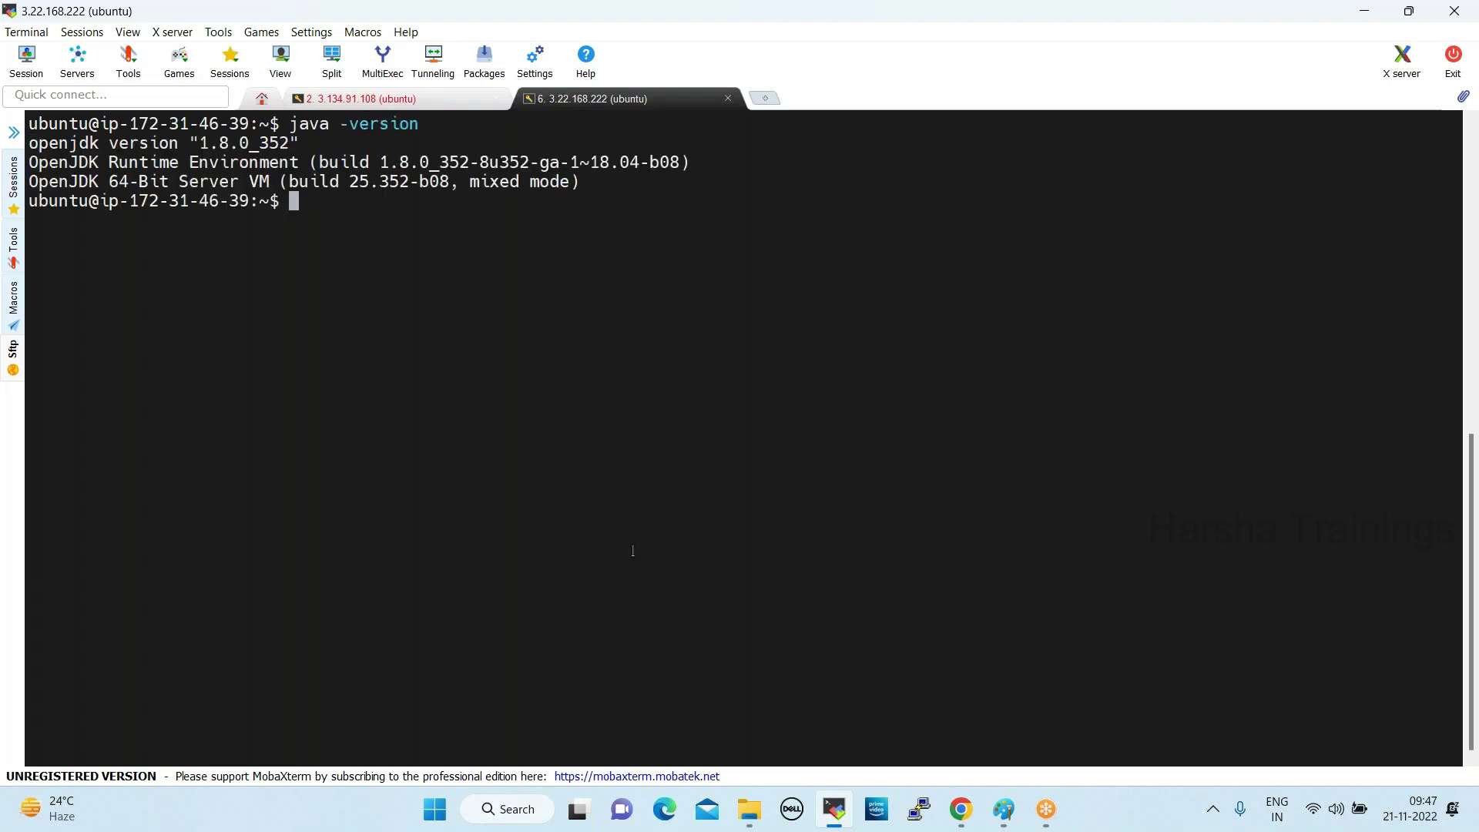
left_click_drag(30, 142, 299, 143)
left_click(385, 221)
type("git --version")
key("Return")
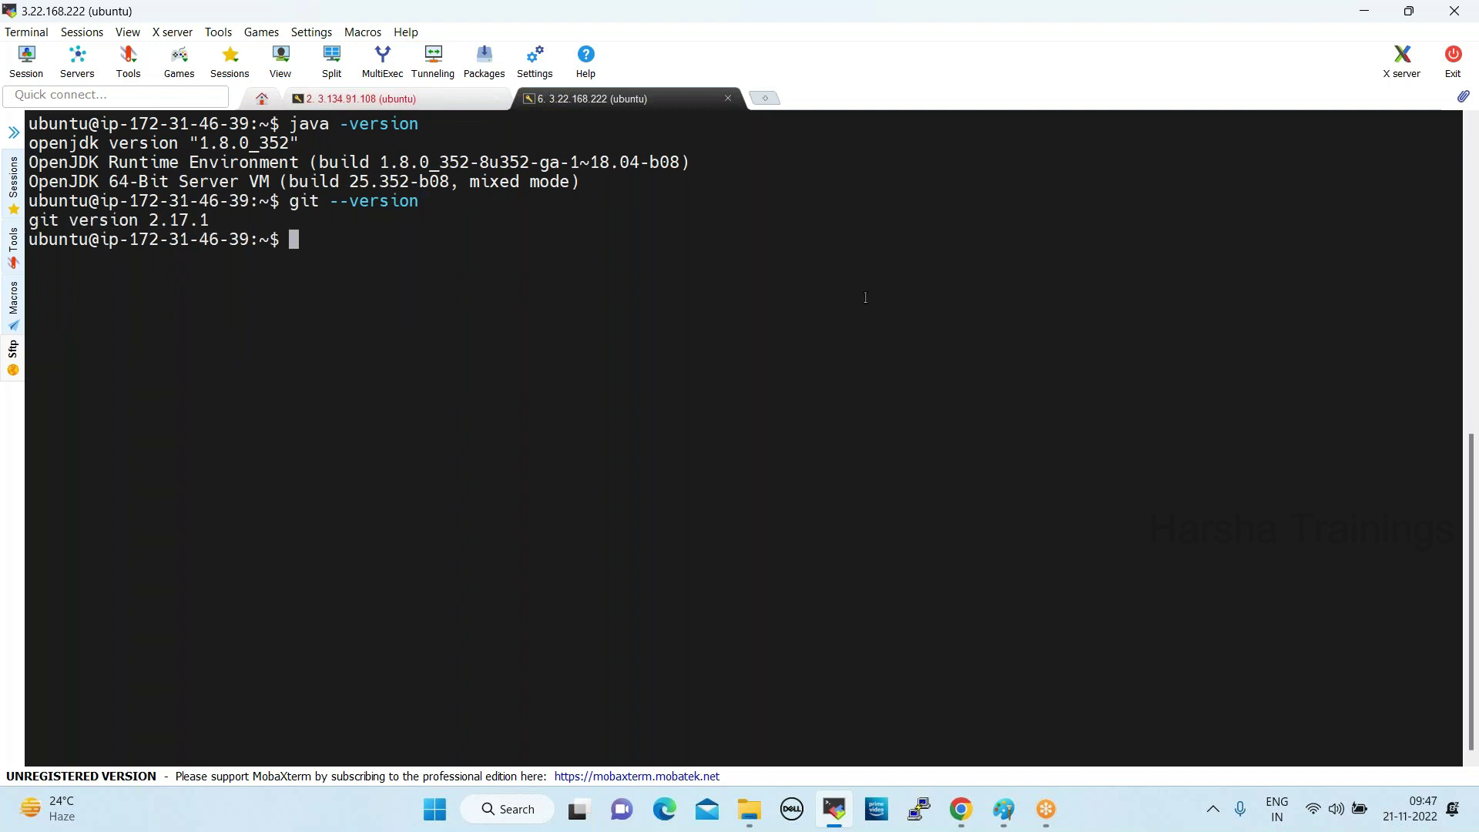
type("mvn --version")
key("Return")
triple_click(32, 259)
left_click(350, 360)
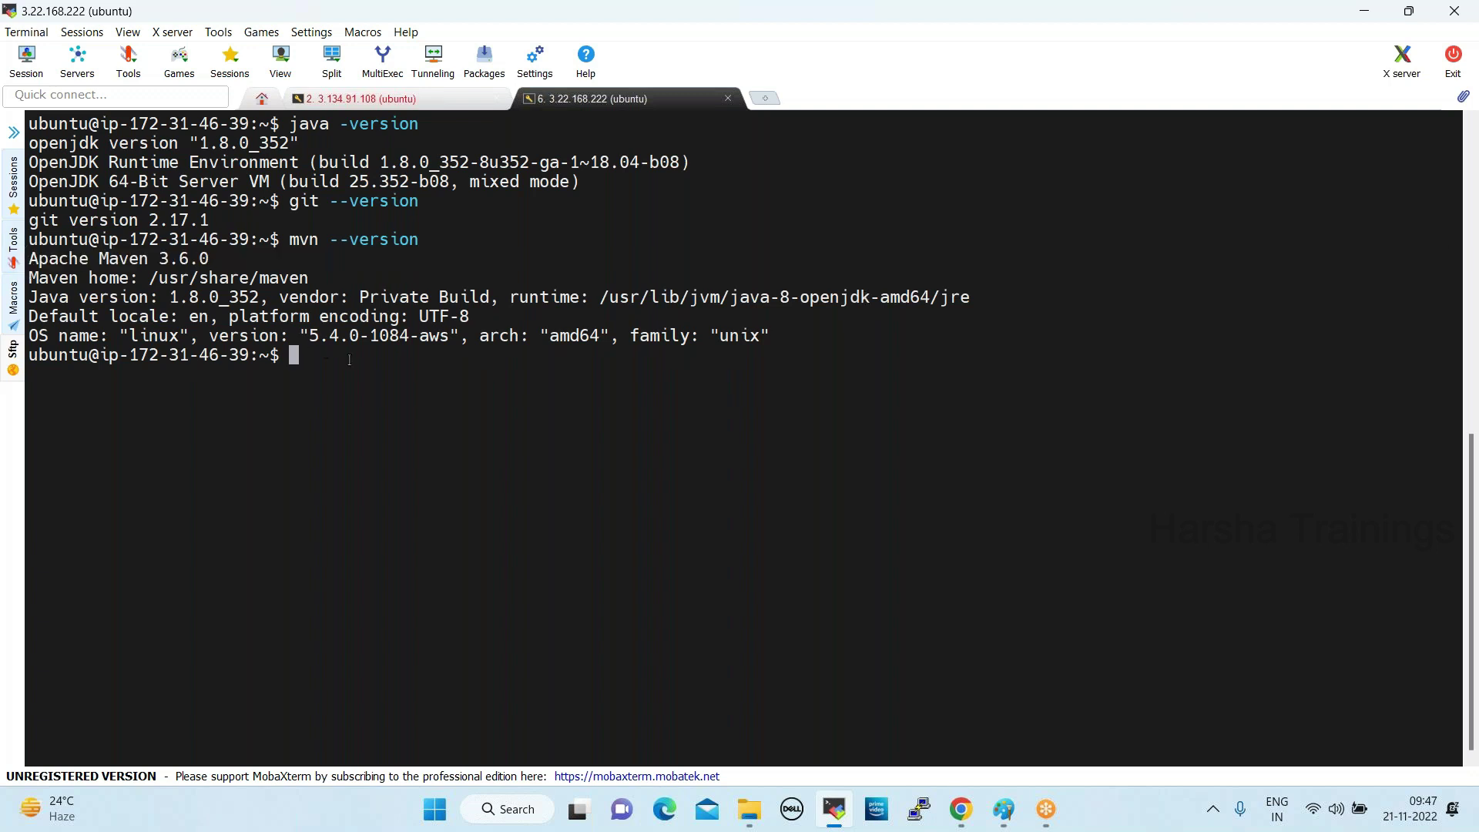
Check the Ansible version with ansible --version and list the contents of the home directory
type("ansible --version")
key("Return")
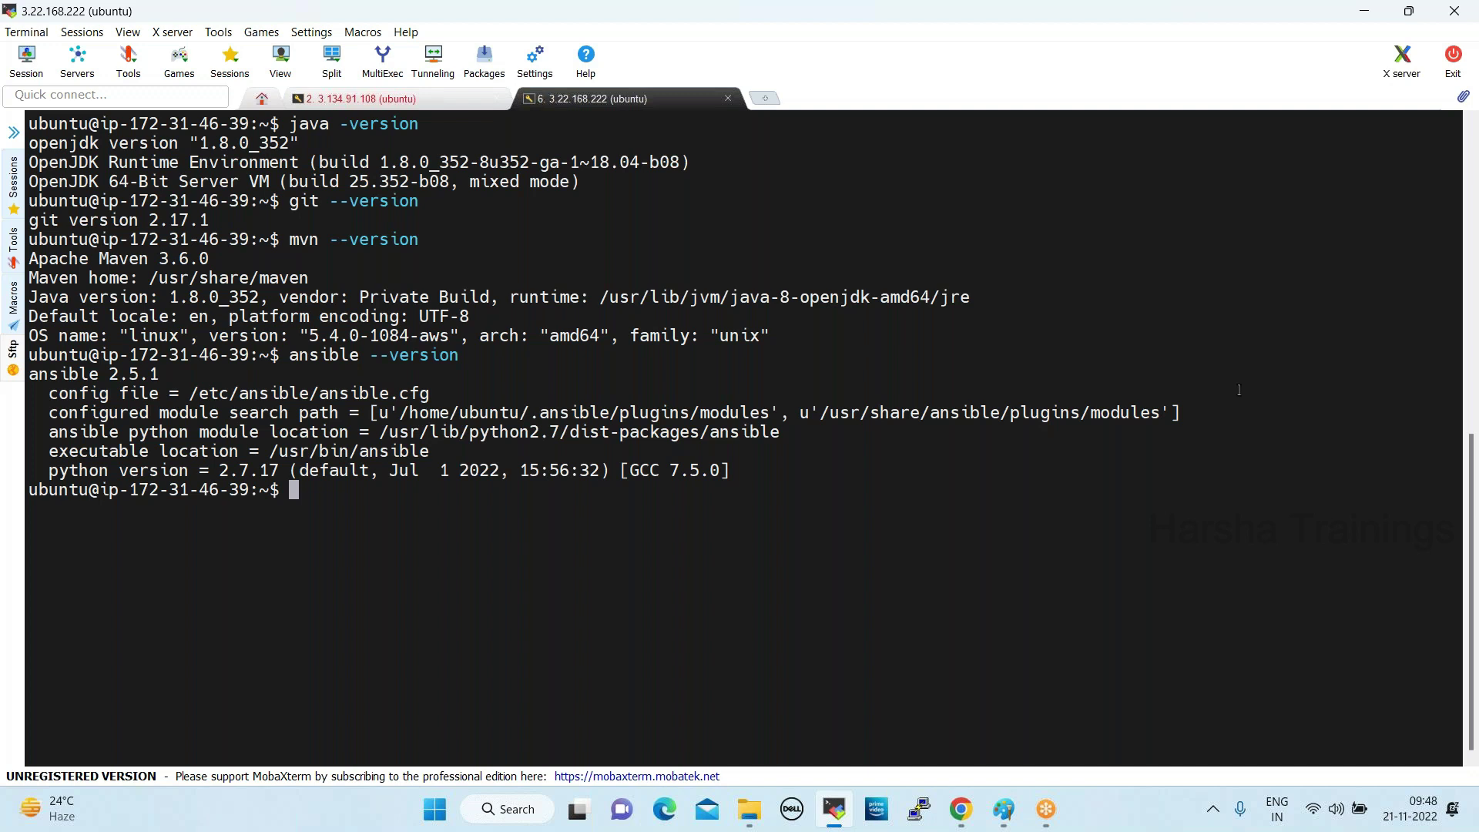
type("ls")
key("Return")
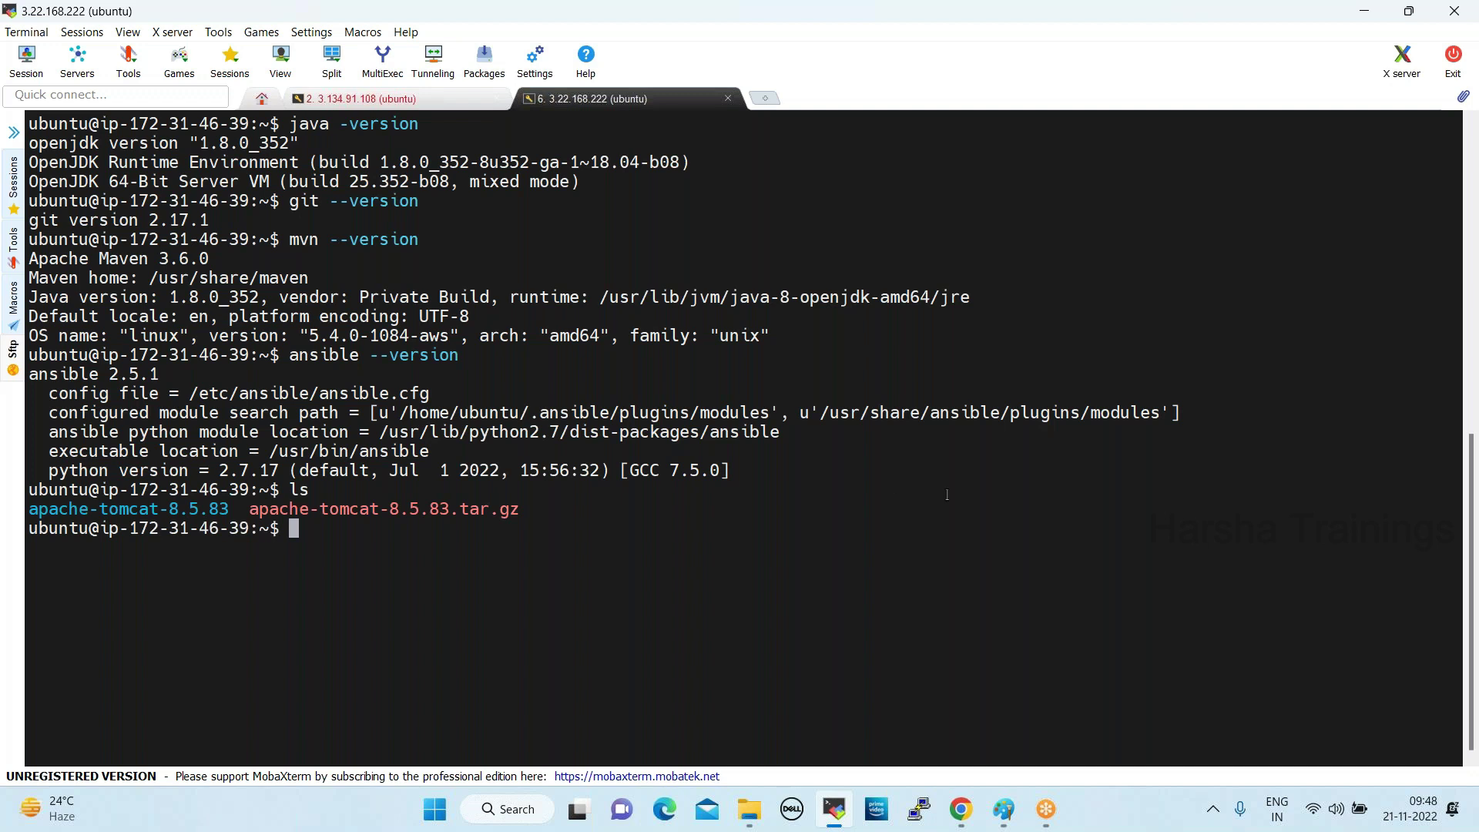
Switch to Chrome and open 3.22.168.222:8080 in a new tab to test Tomcat on Dev1
left_click(961, 824)
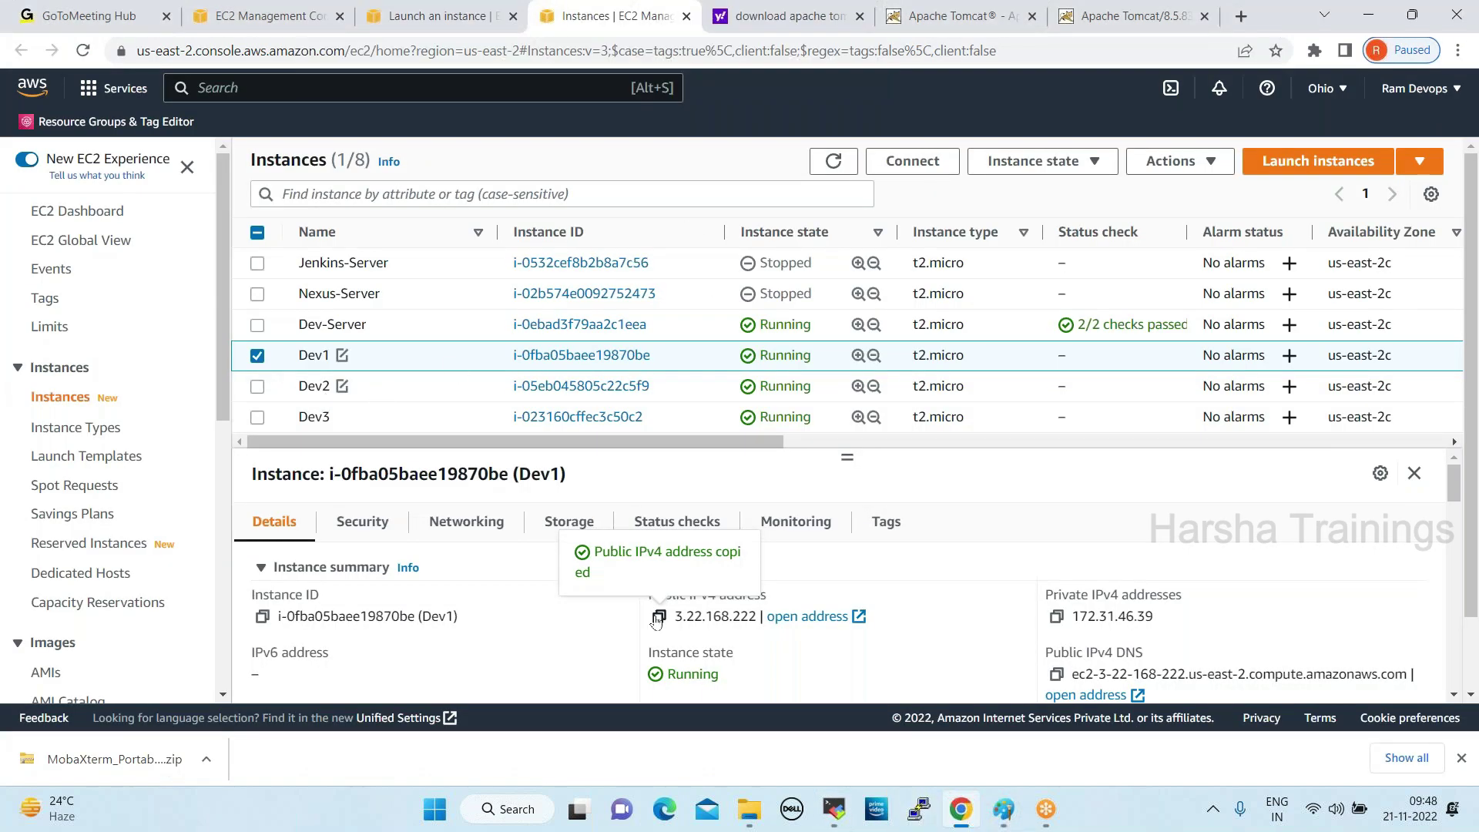
left_click(1242, 15)
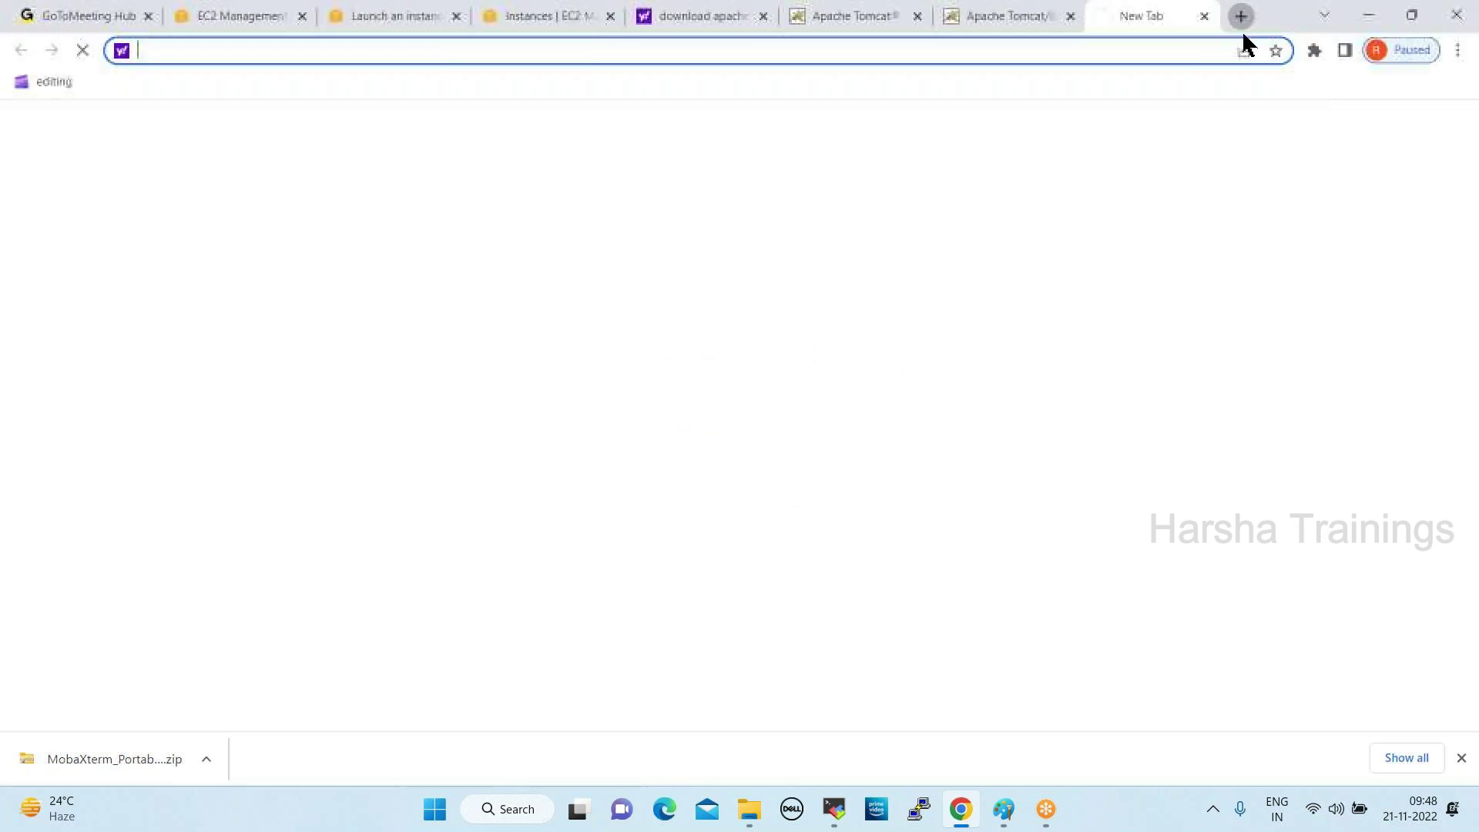
key("ctrl+v")
type(":8080")
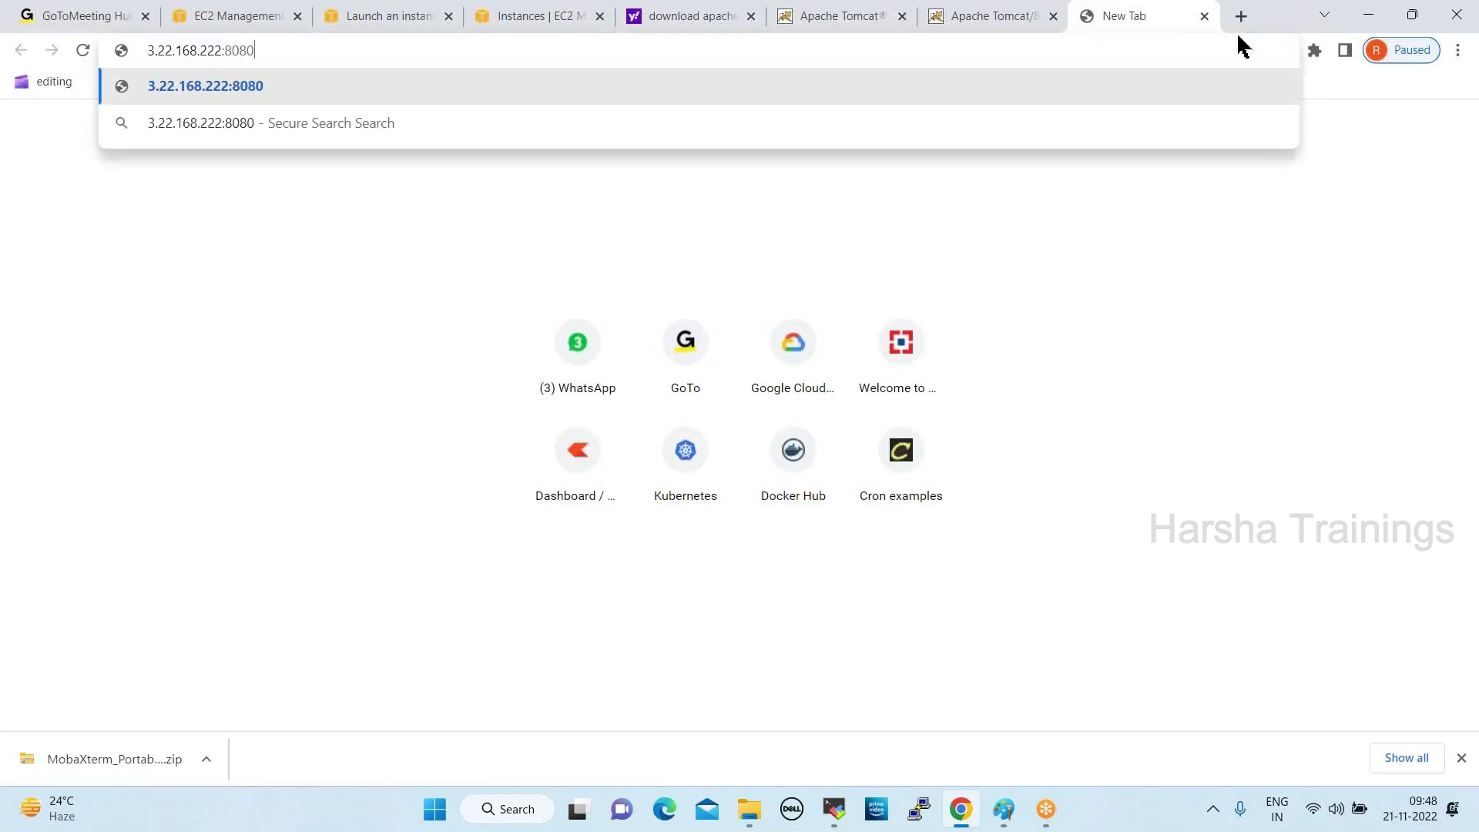
key("Return")
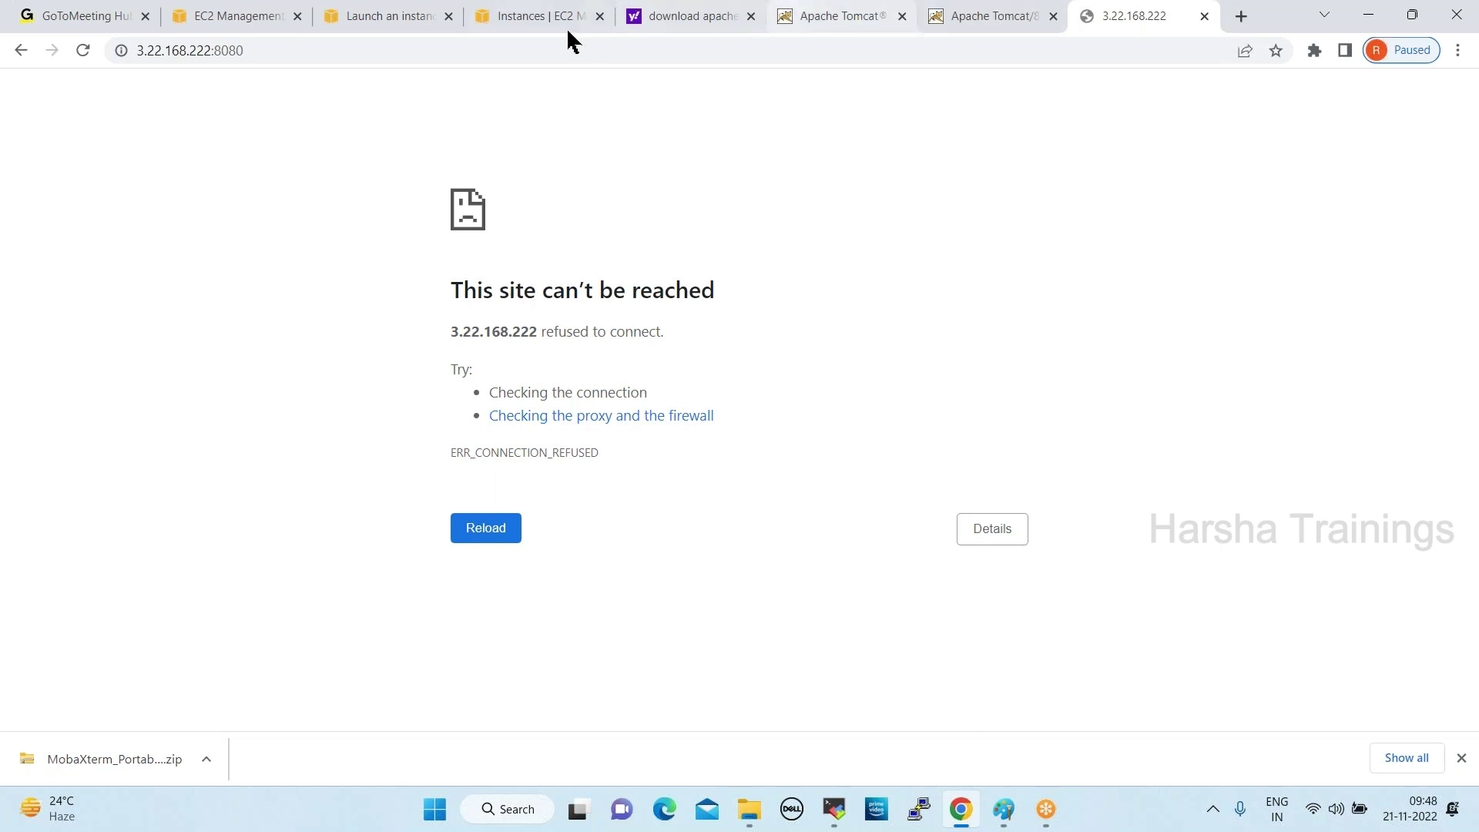
Review the inbound security rules of Dev1 in the EC2 console, and reload the 3.22.168.222:8080 page
left_click(526, 17)
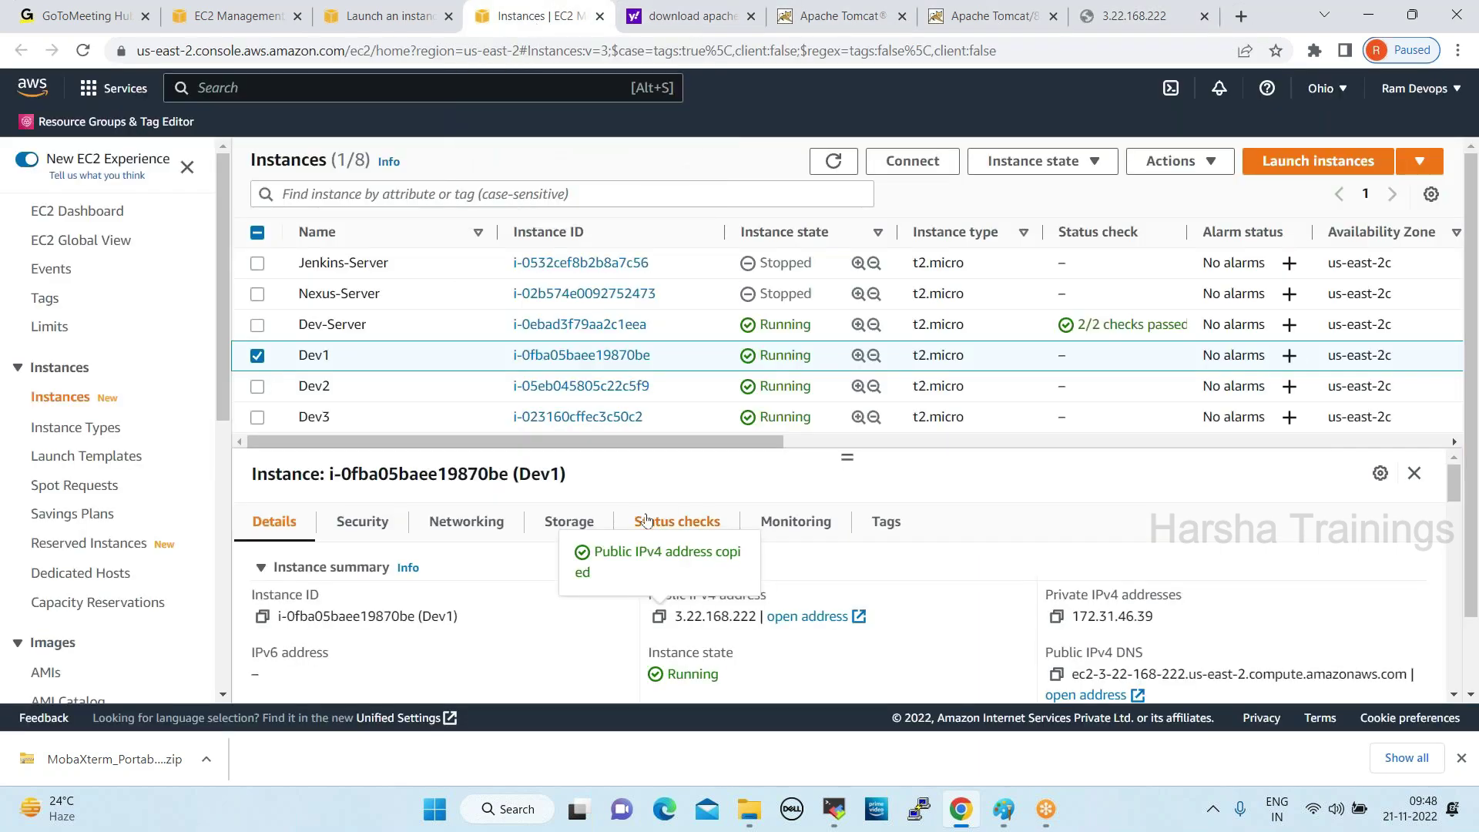
left_click(360, 524)
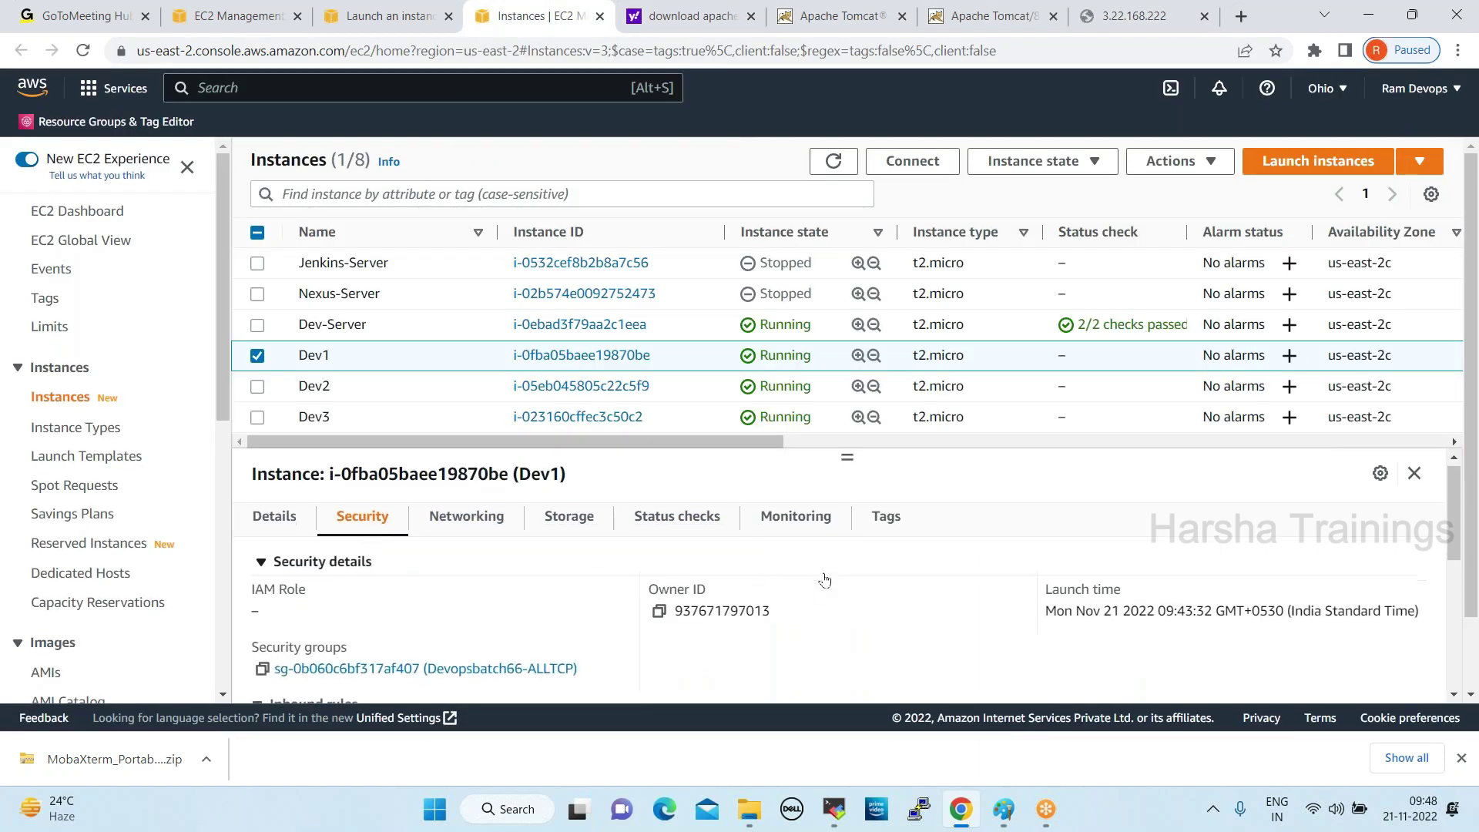
scroll(360, 526, "down", 3)
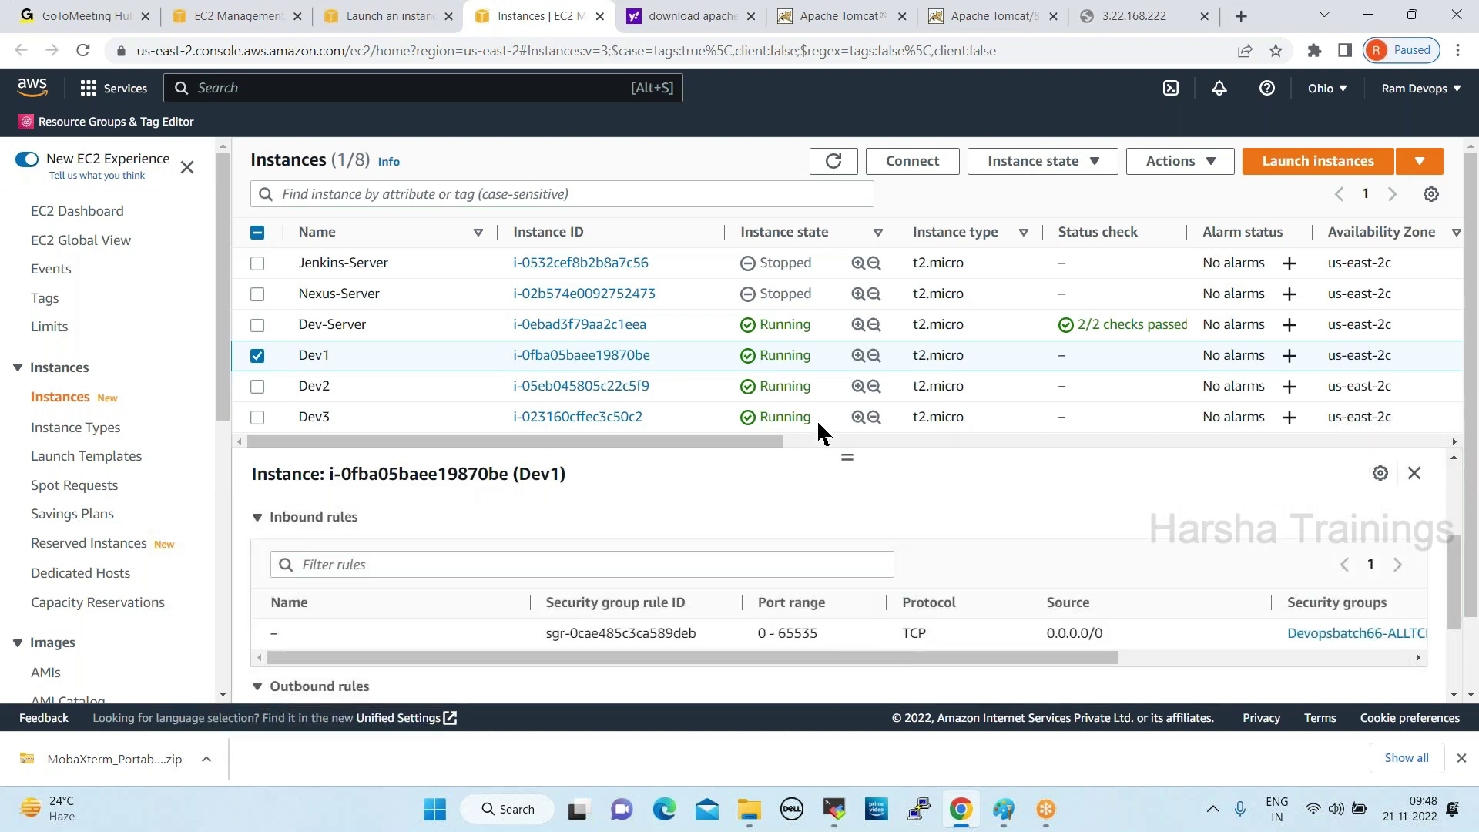
left_click(1138, 17)
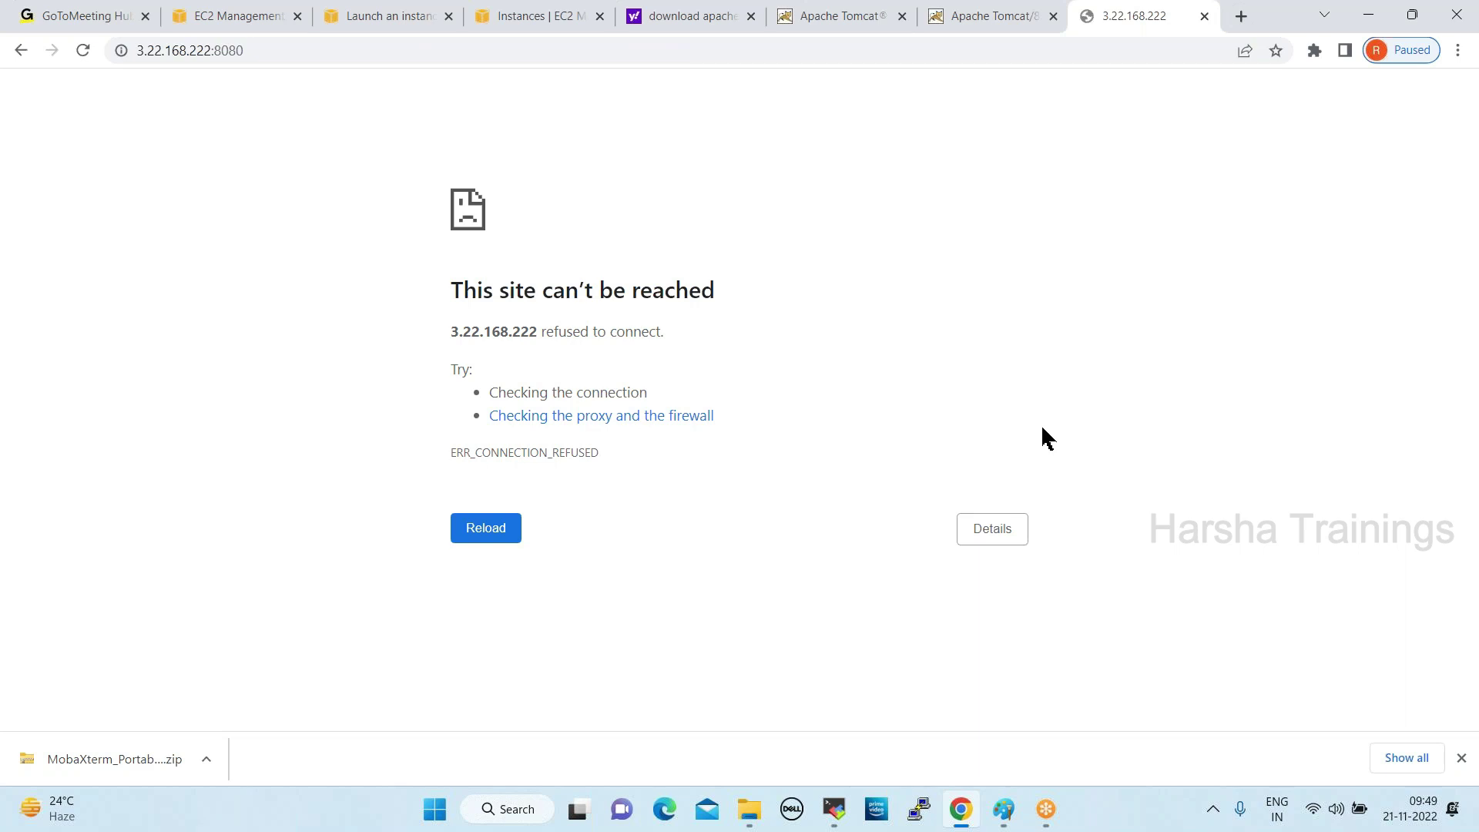
key("F5")
Switch to MobaXterm, change into the apache-tomcat-8.5.83 directory and list its contents
left_click(834, 809)
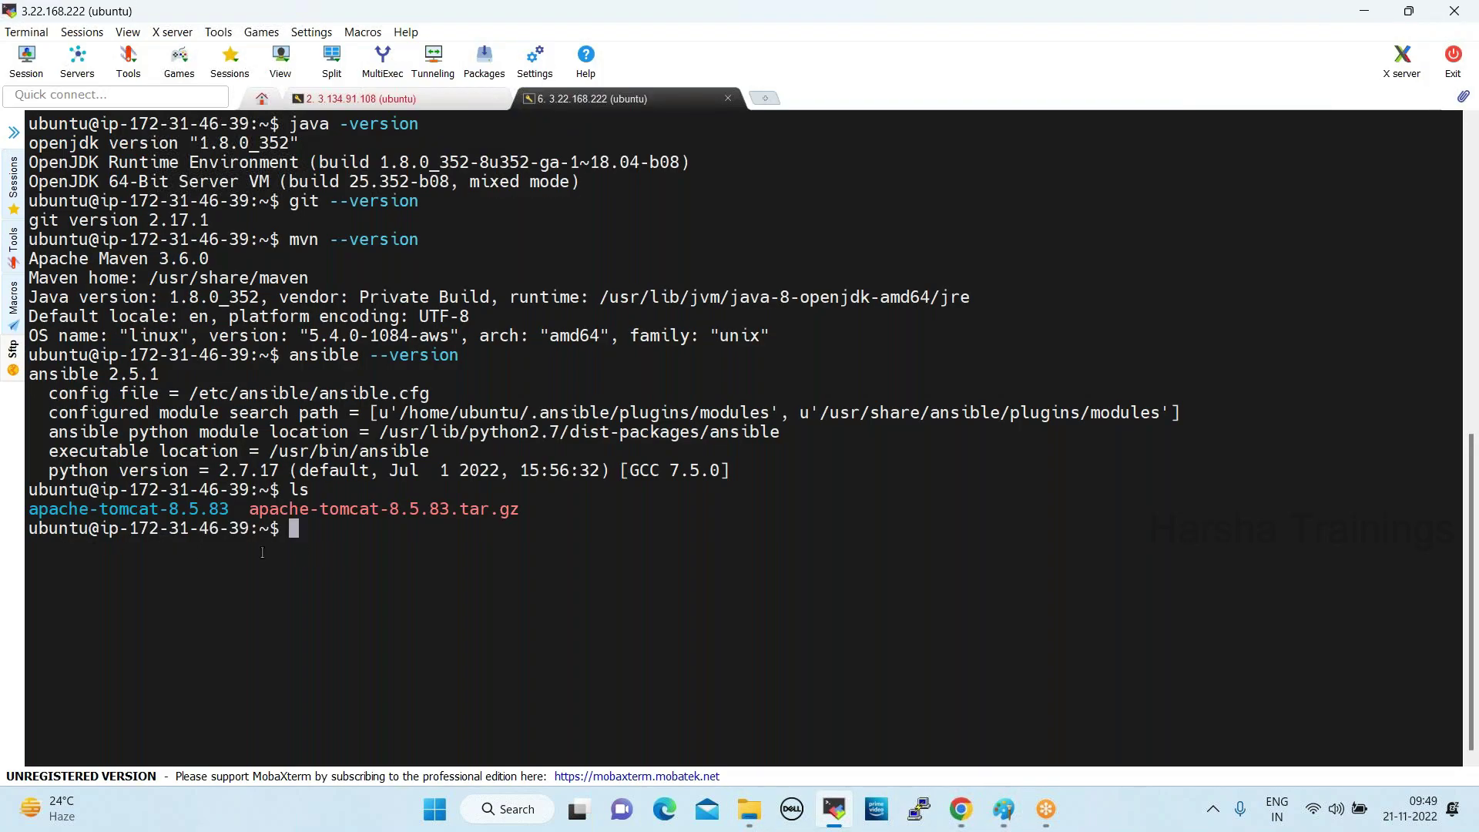
left_click_drag(32, 510, 227, 511)
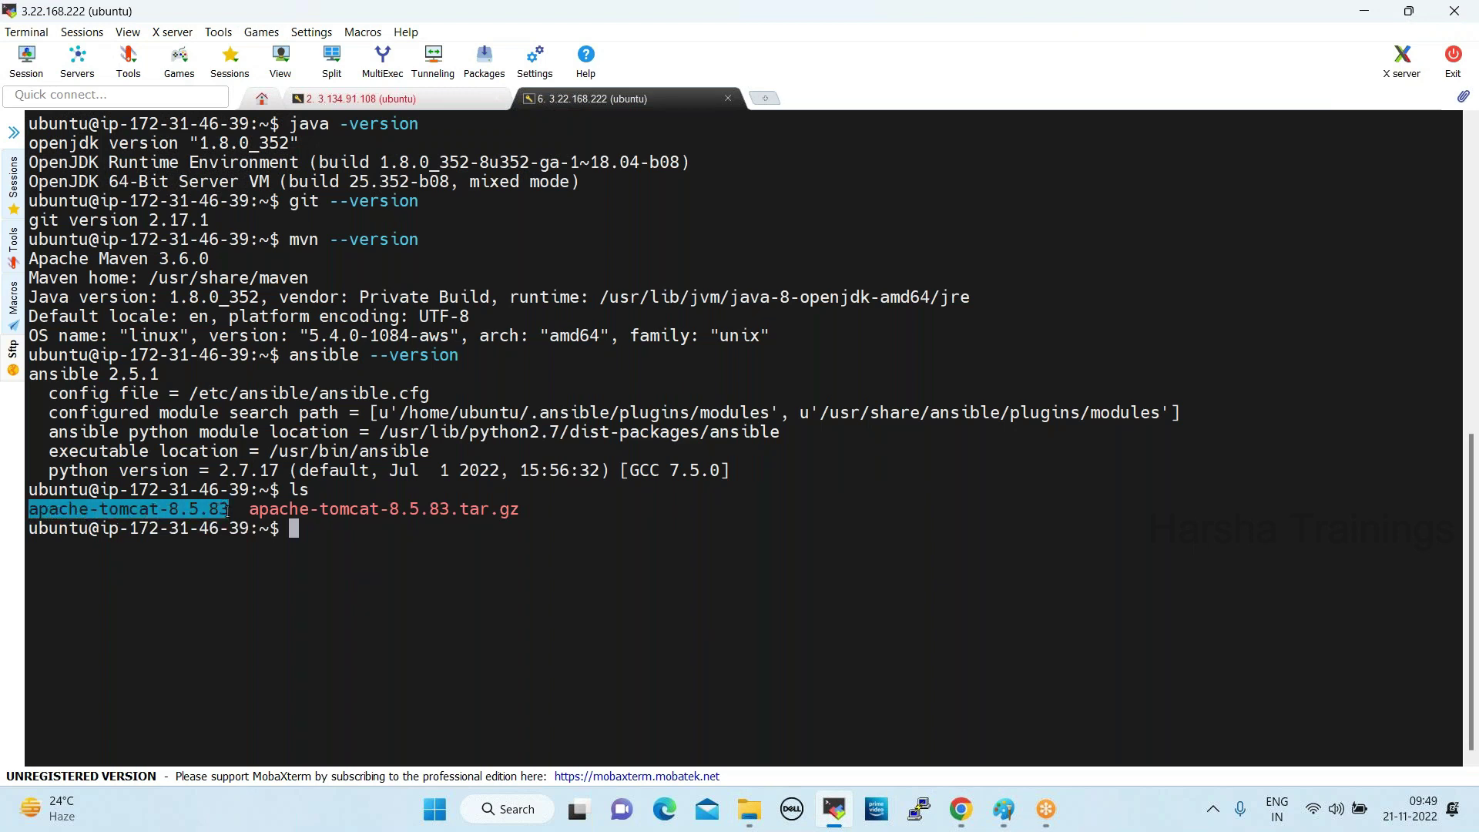
left_click(351, 536)
type("cd")
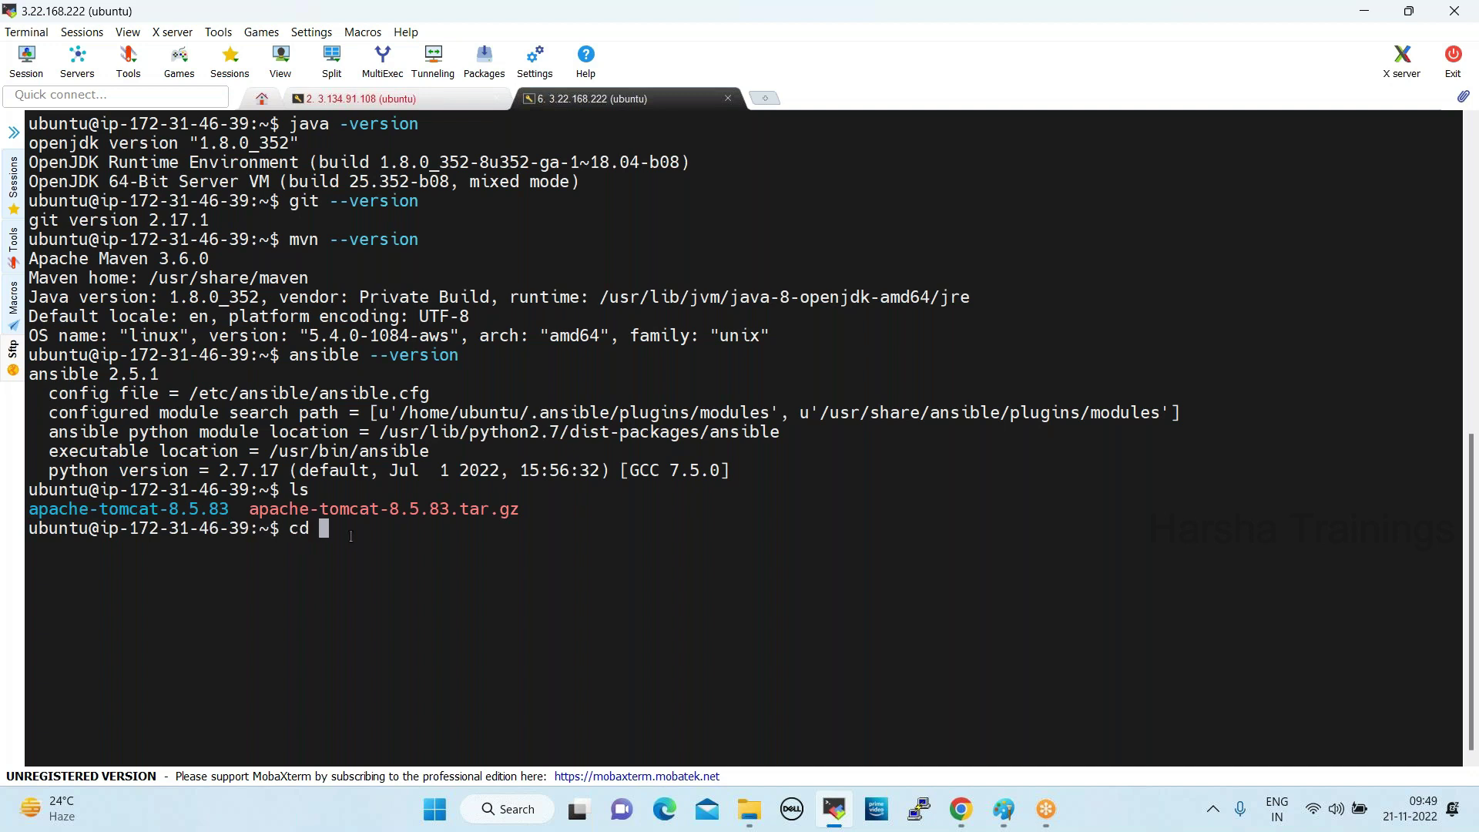
type("apa")
key("Tab")
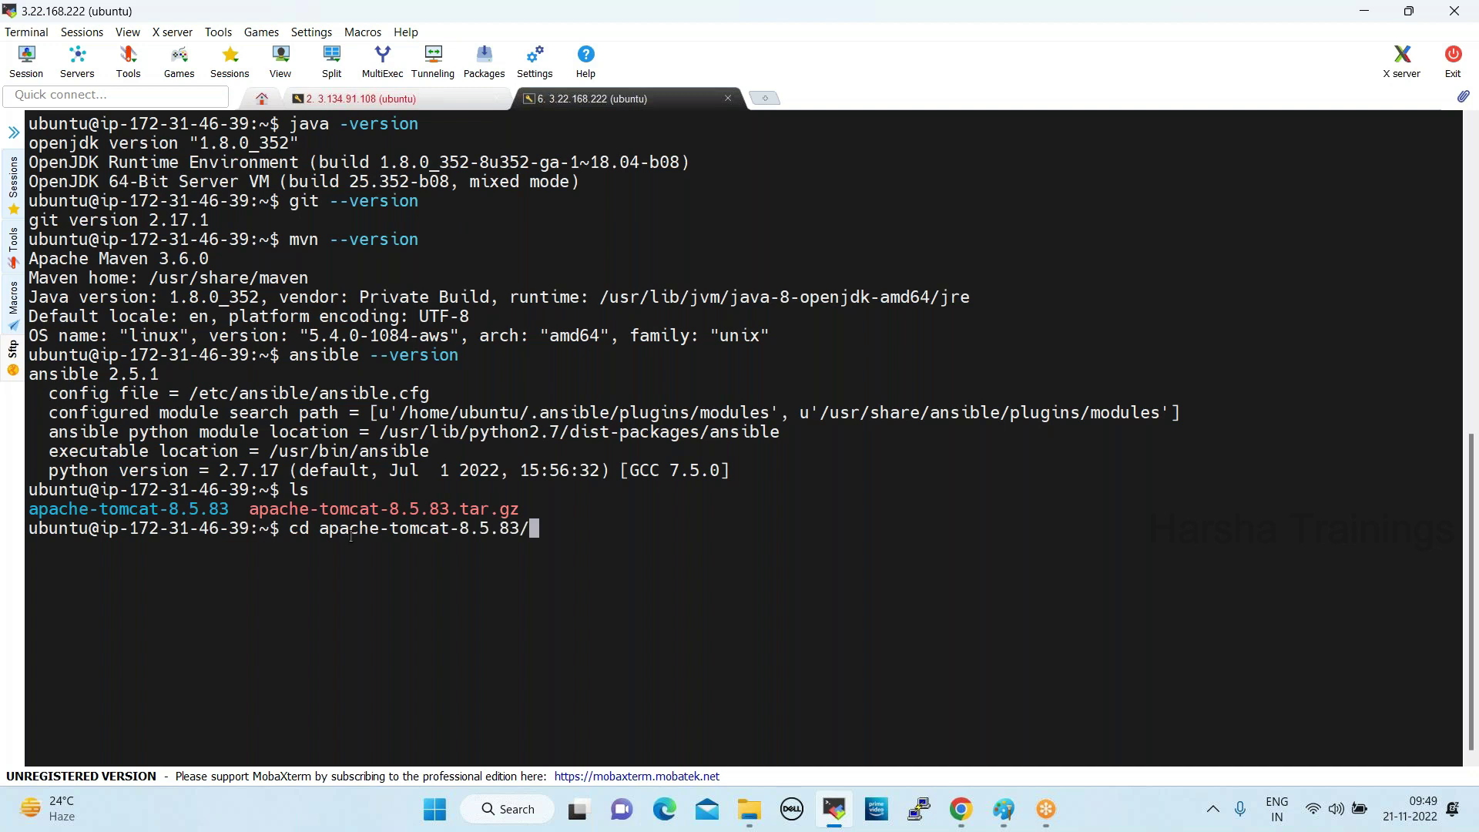
key("Return")
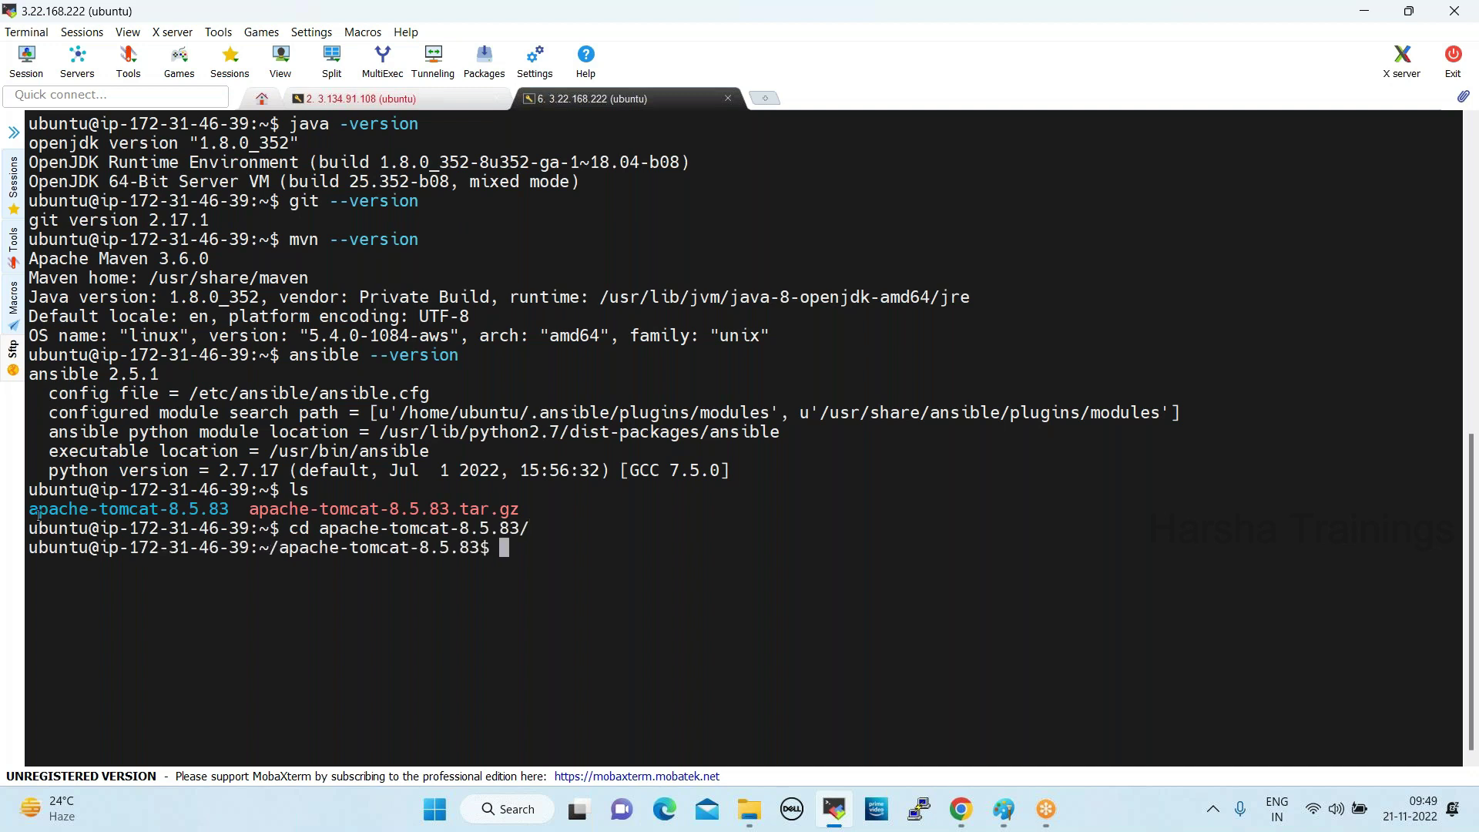
left_click_drag(46, 511, 231, 508)
left_click_drag(279, 552, 490, 551)
left_click(678, 556)
type("ls")
key("Return")
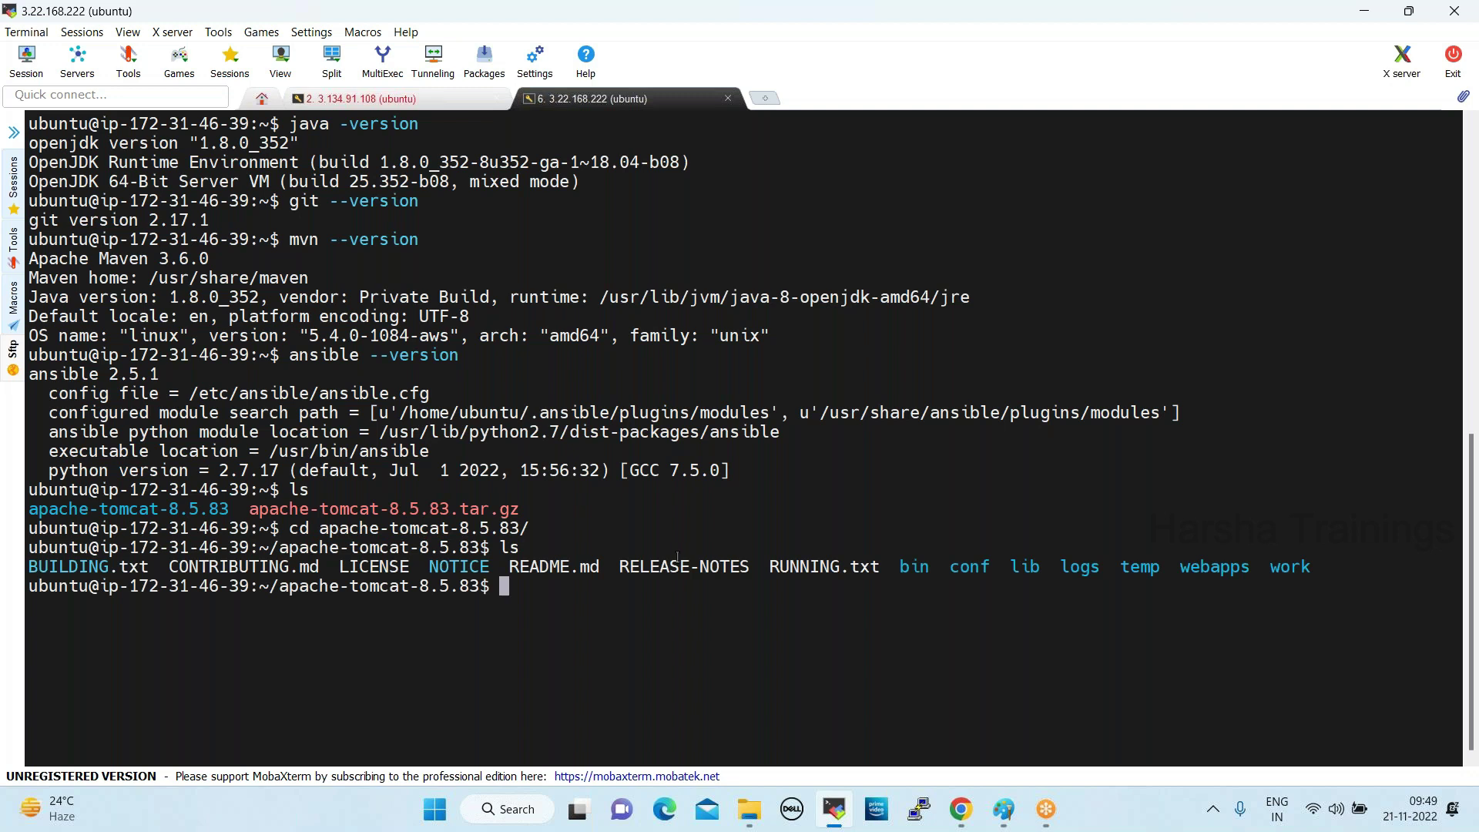
Change into Tomcat's bin directory and list its files to find the shutdown.sh and startup.sh scripts
type("cd bin")
key("Return")
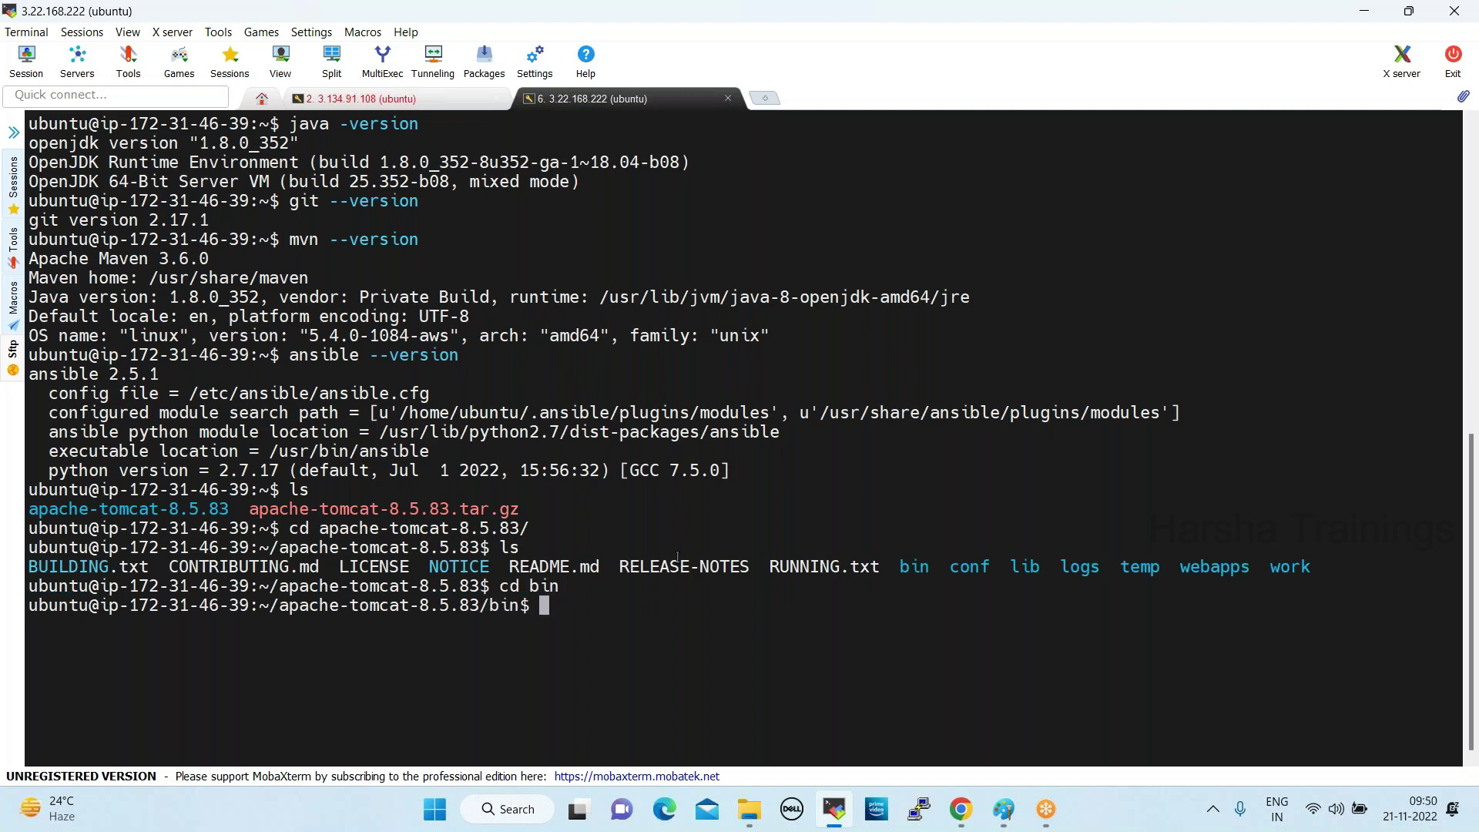
type("ls")
key("Return")
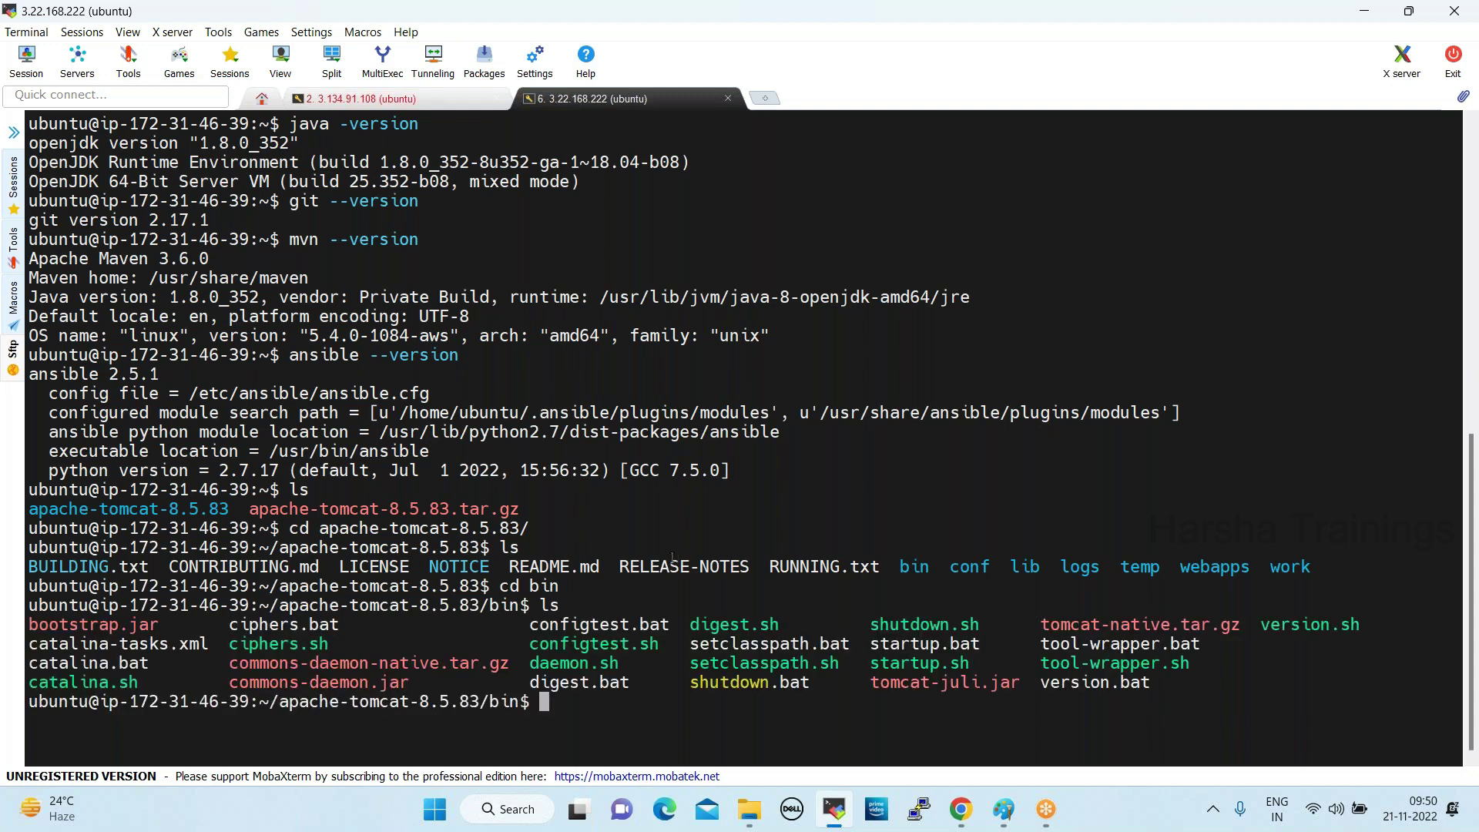
left_click_drag(872, 624, 971, 627)
left_click_drag(871, 664, 971, 662)
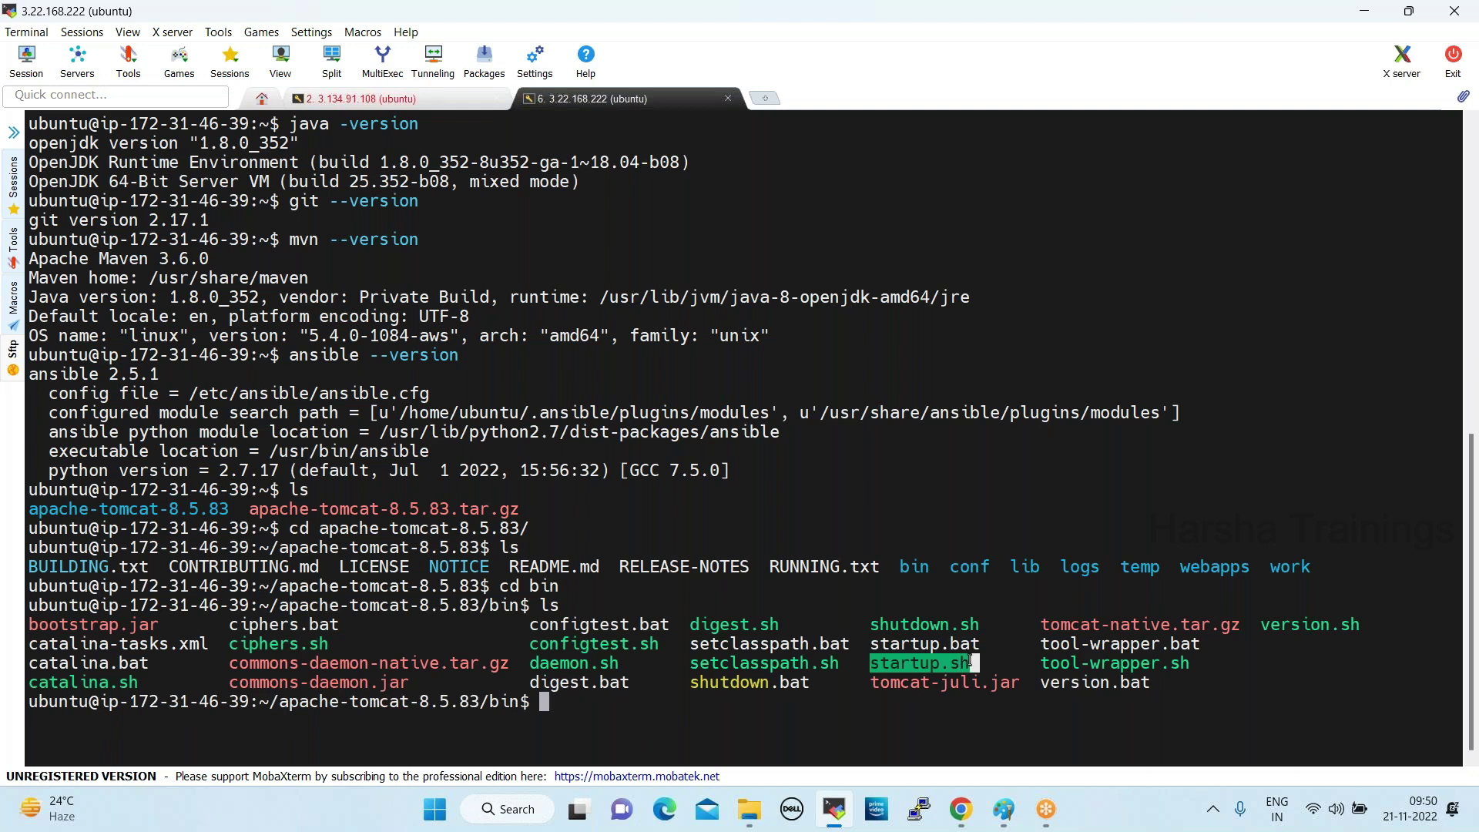
Try to stop Tomcat on Dev1 by running ./shutdown.sh
left_click(669, 715)
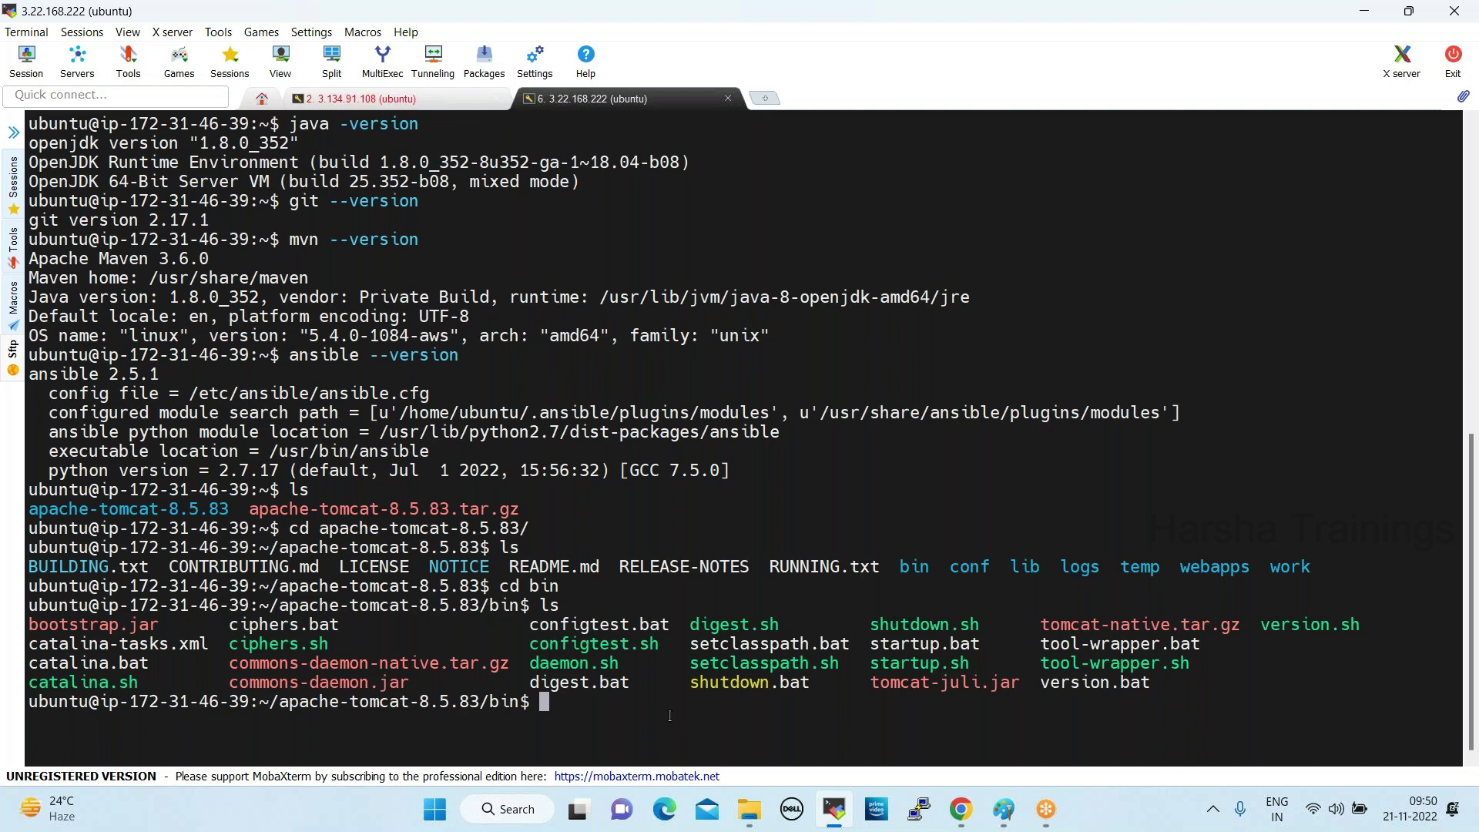
type("./sh")
key("Tab")
type("s")
key("Tab")
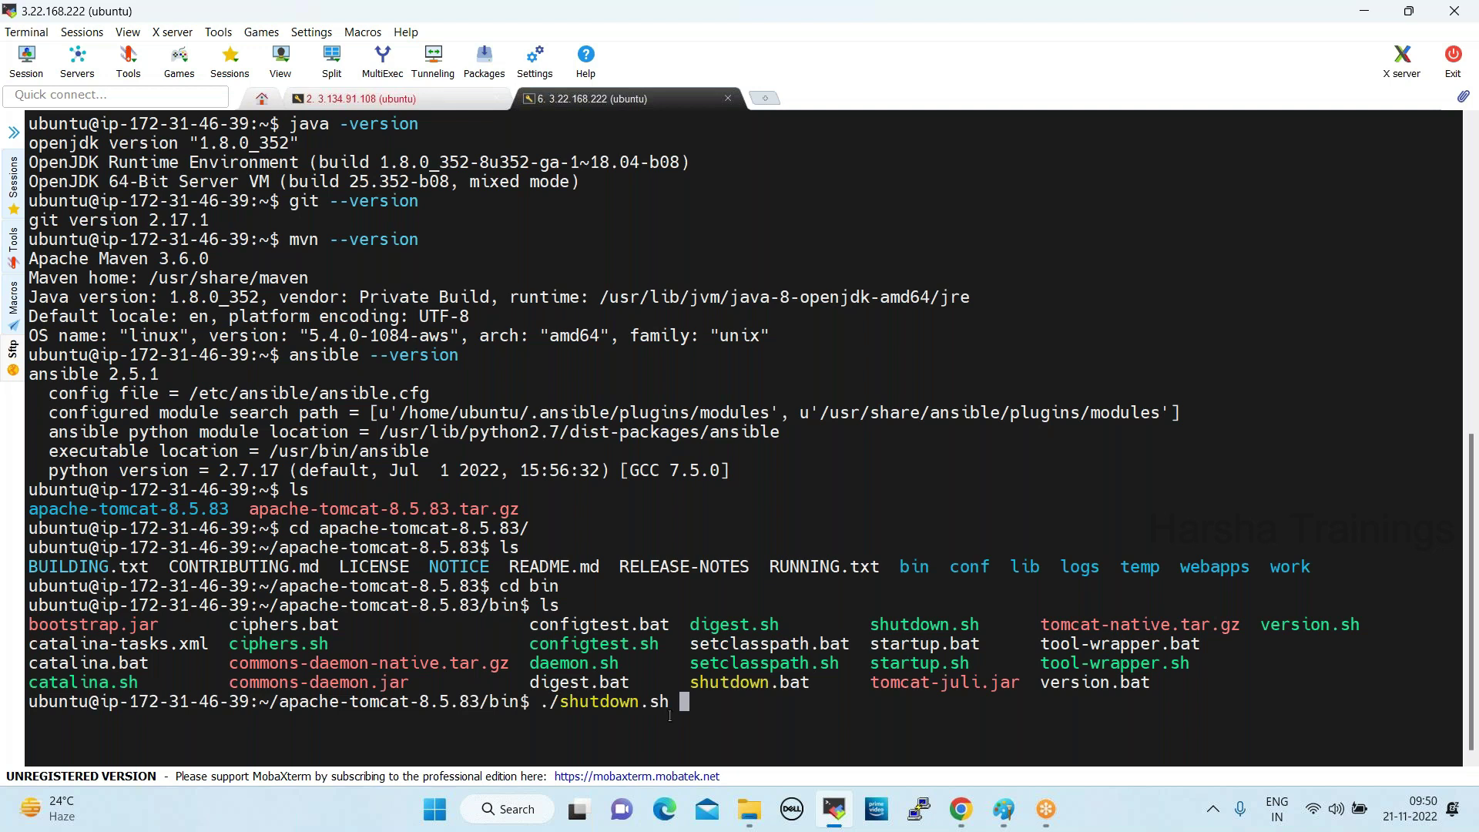
key("Return")
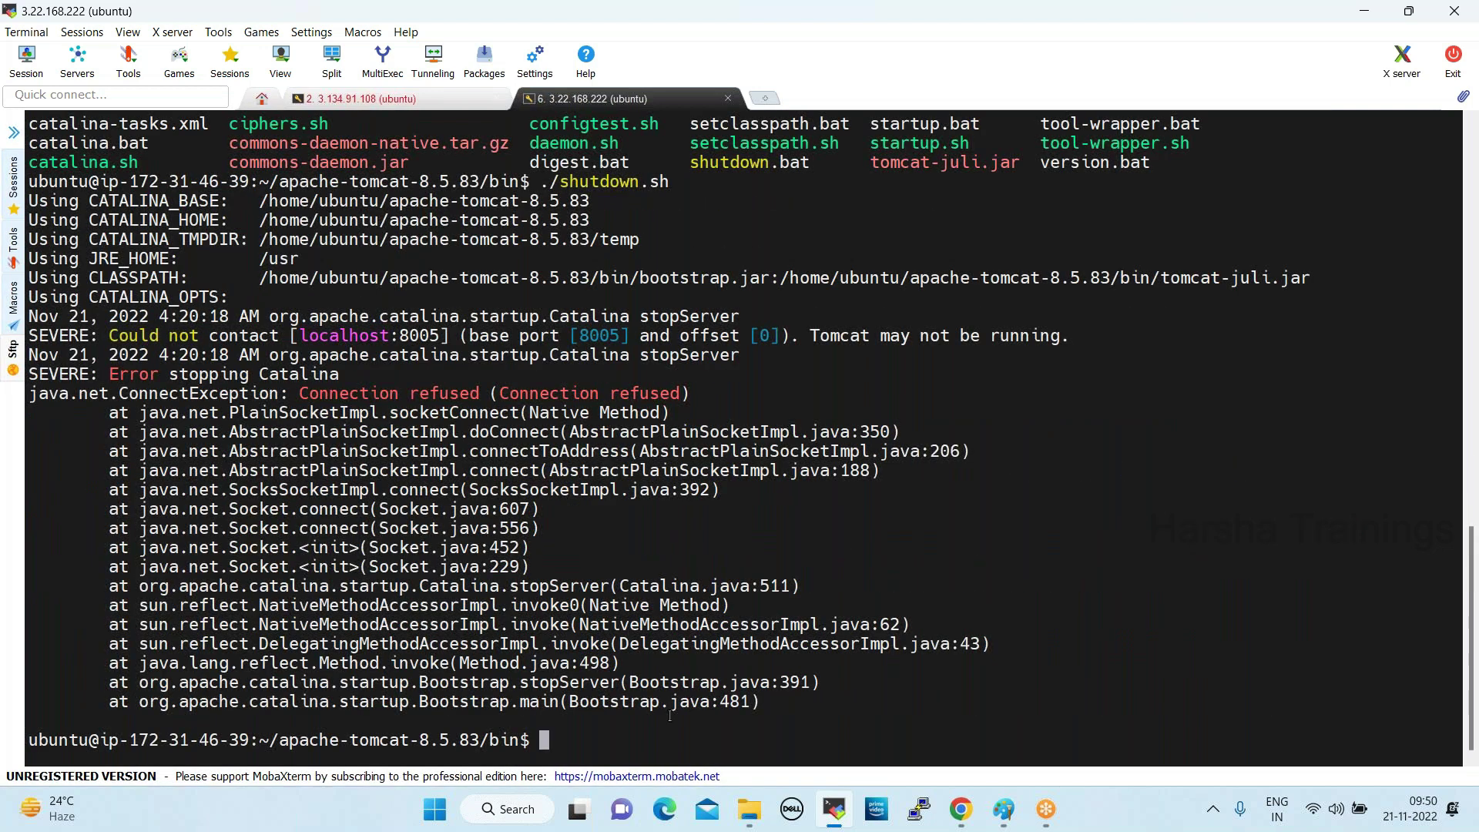
Start Tomcat on Dev1 by running ./startup.sh
type("./st")
key("Tab")
type("s")
key("Tab")
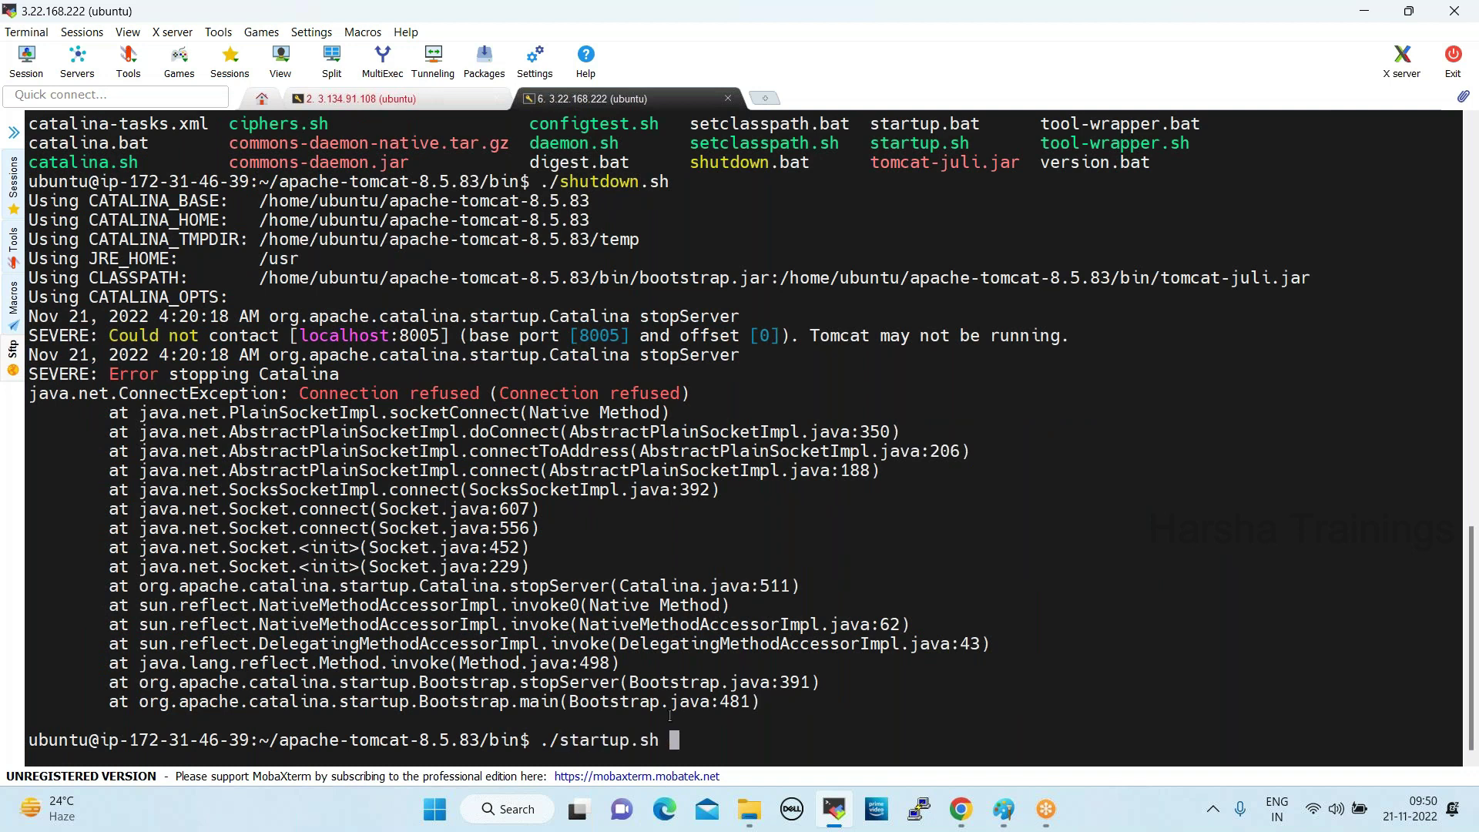
key("Return")
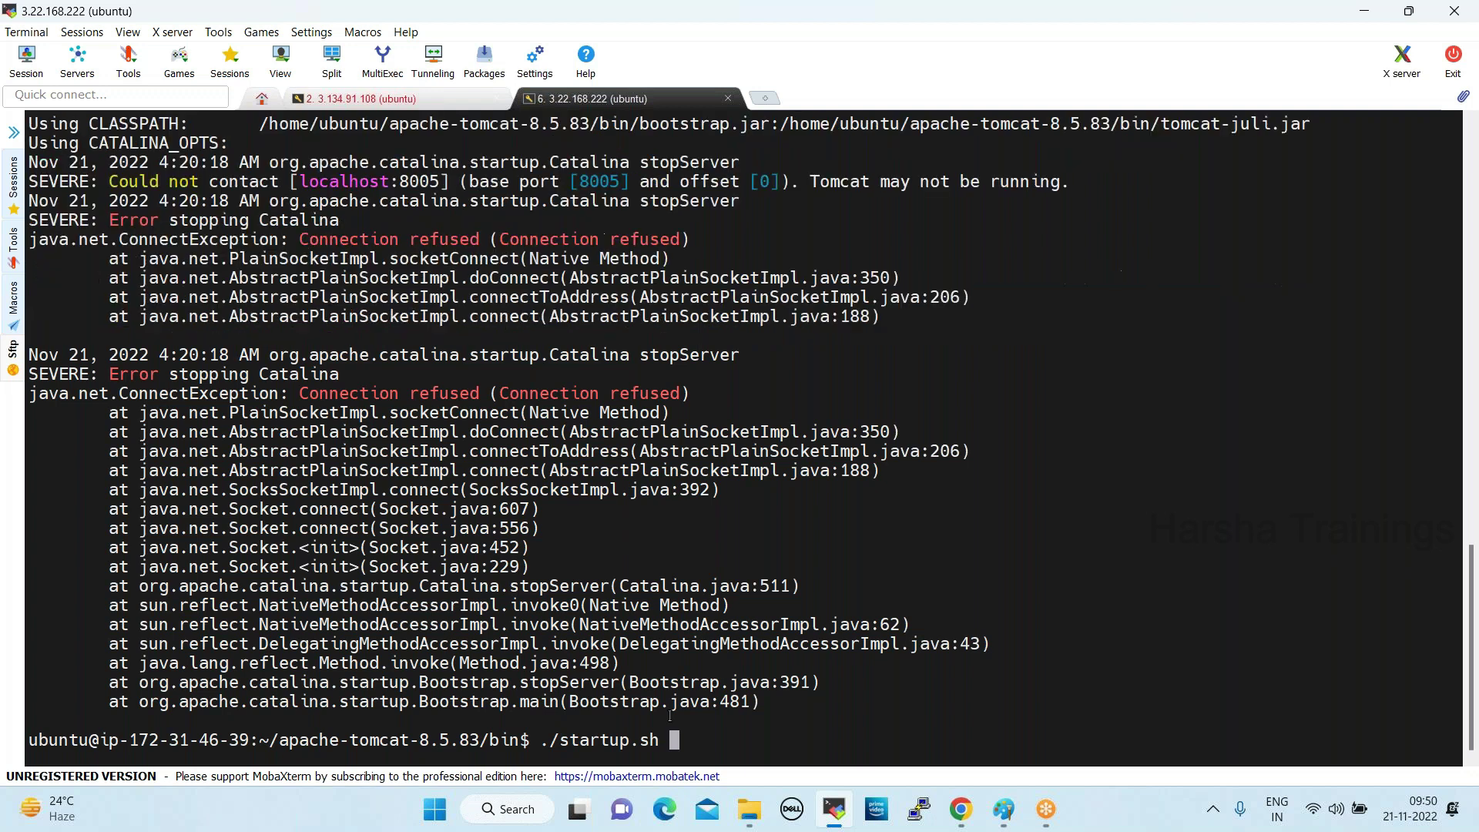
triple_click(32, 720)
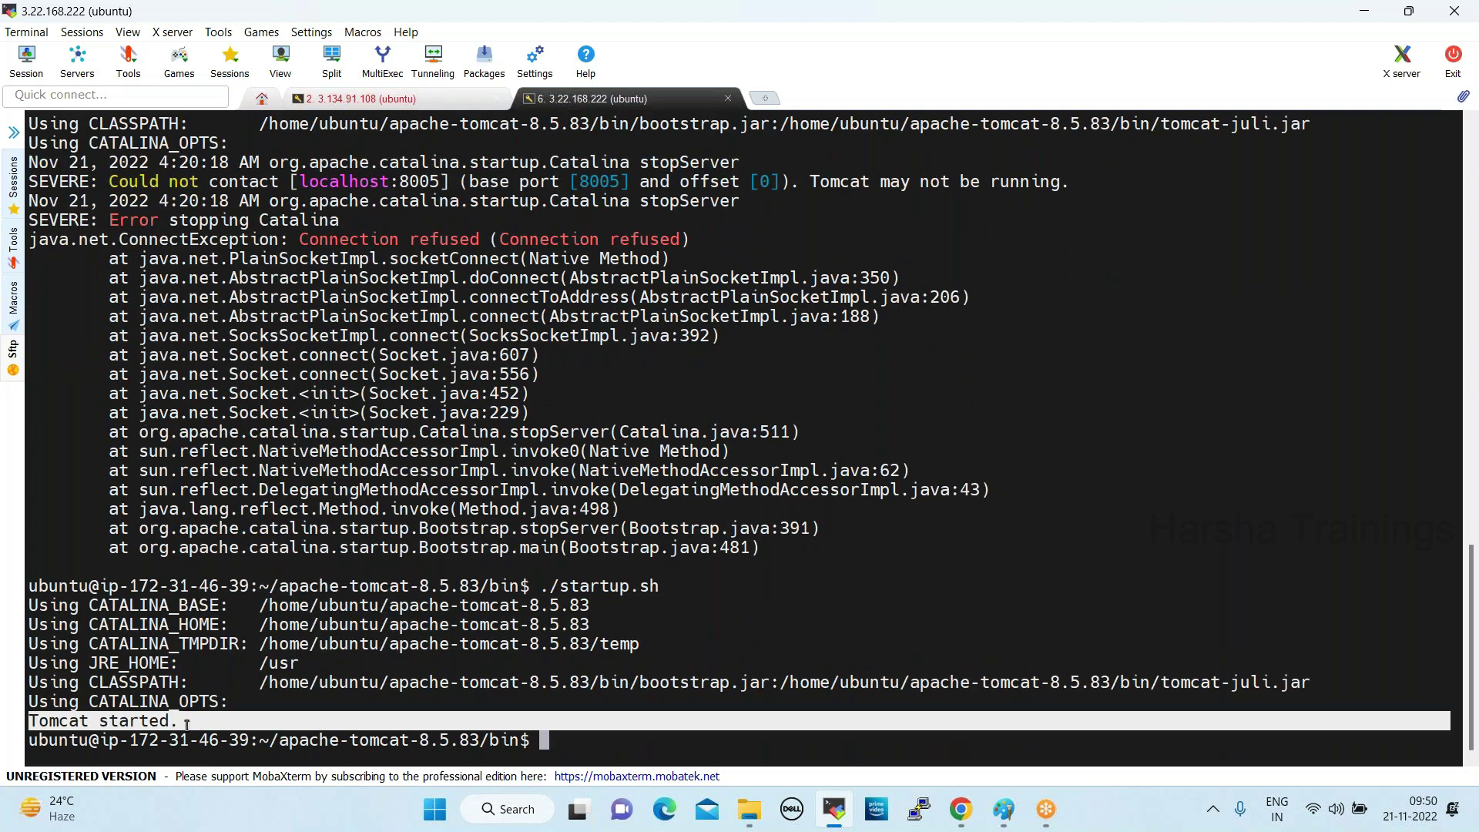
Switch to Chrome and reload 3.22.168.222:8080 to check the Tomcat home page against the MobaXterm session
left_click(962, 813)
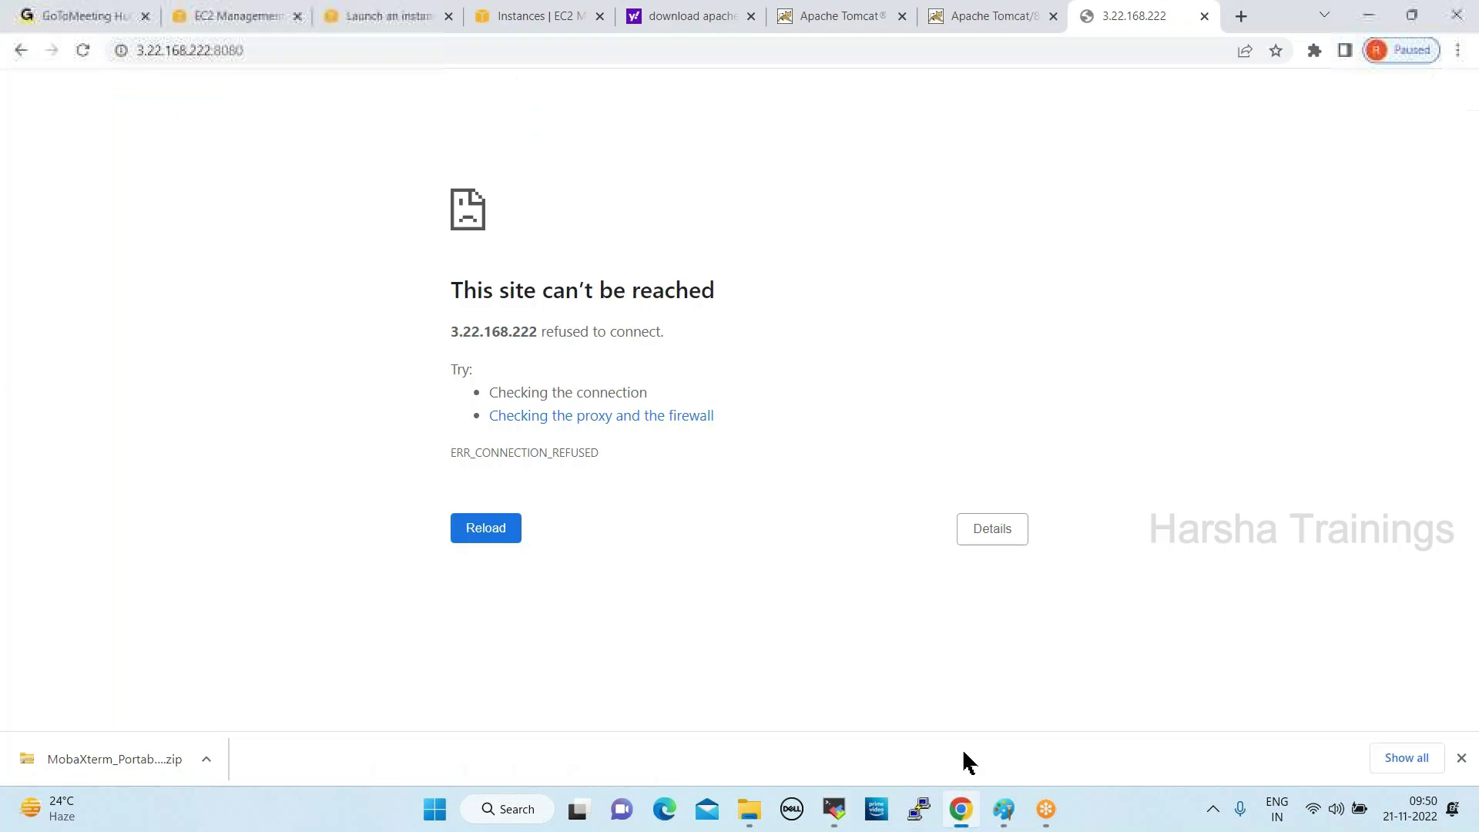
left_click(84, 51)
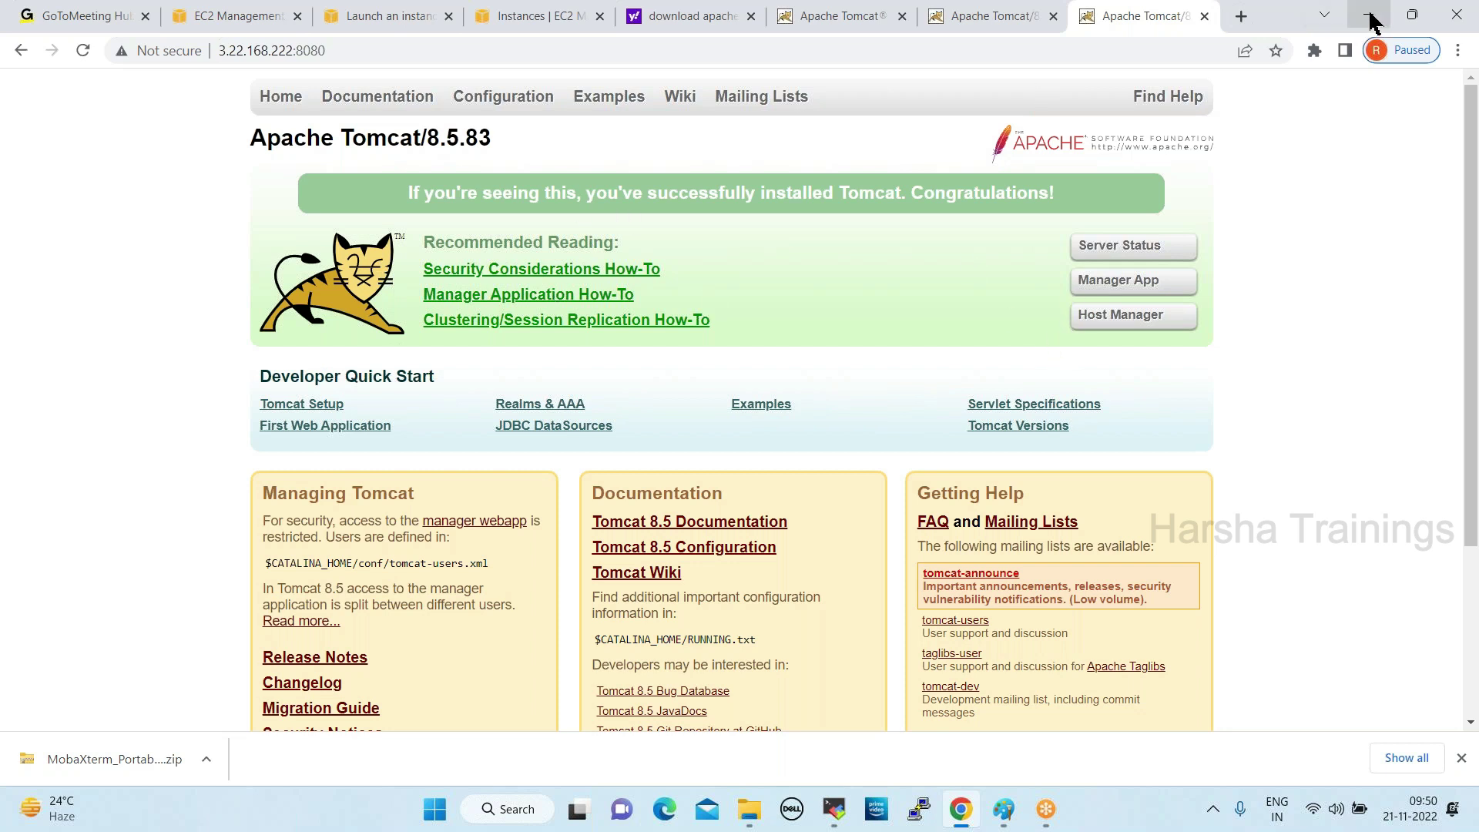
left_click(834, 809)
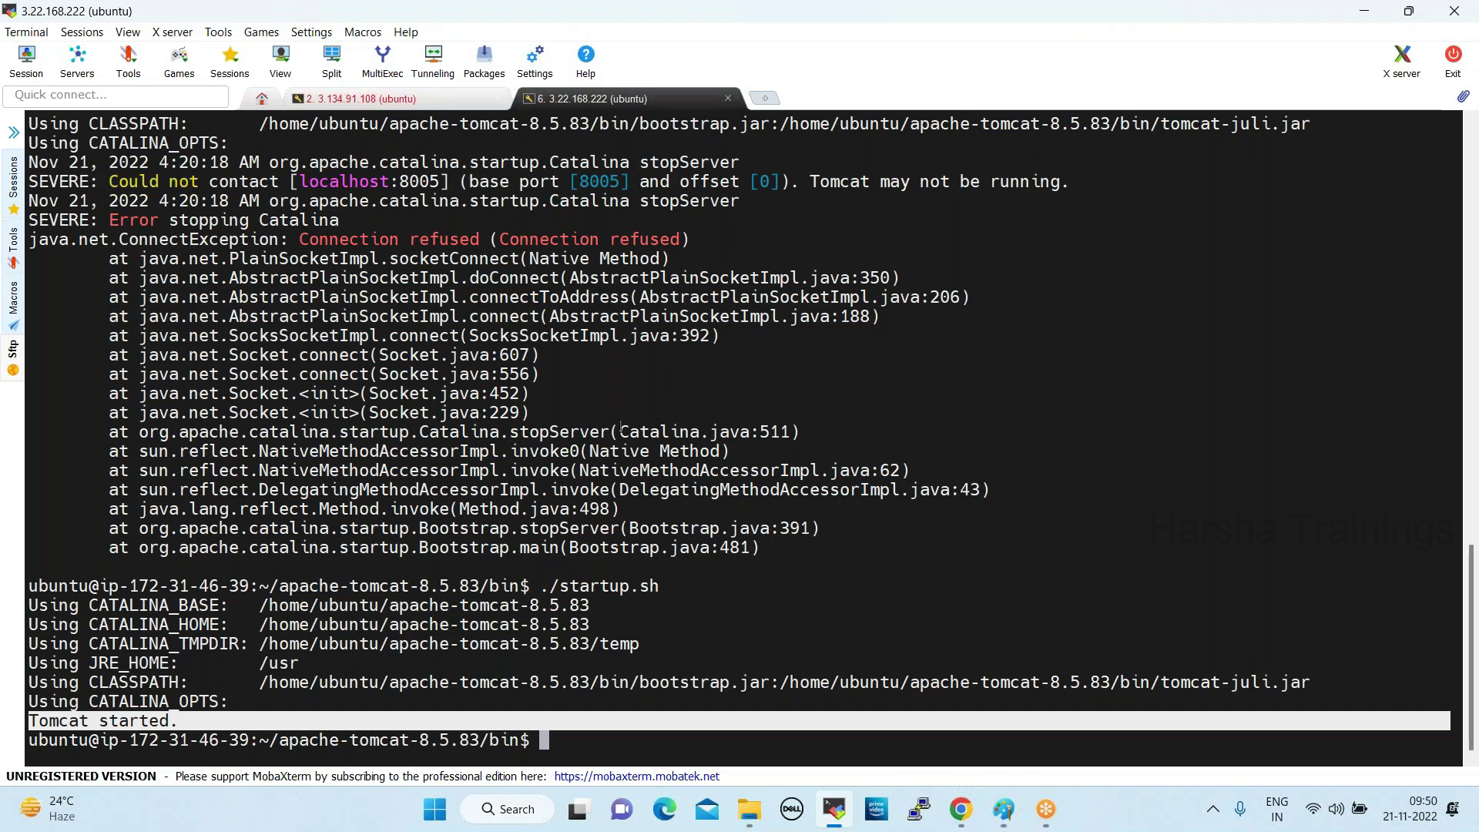
left_click(963, 820)
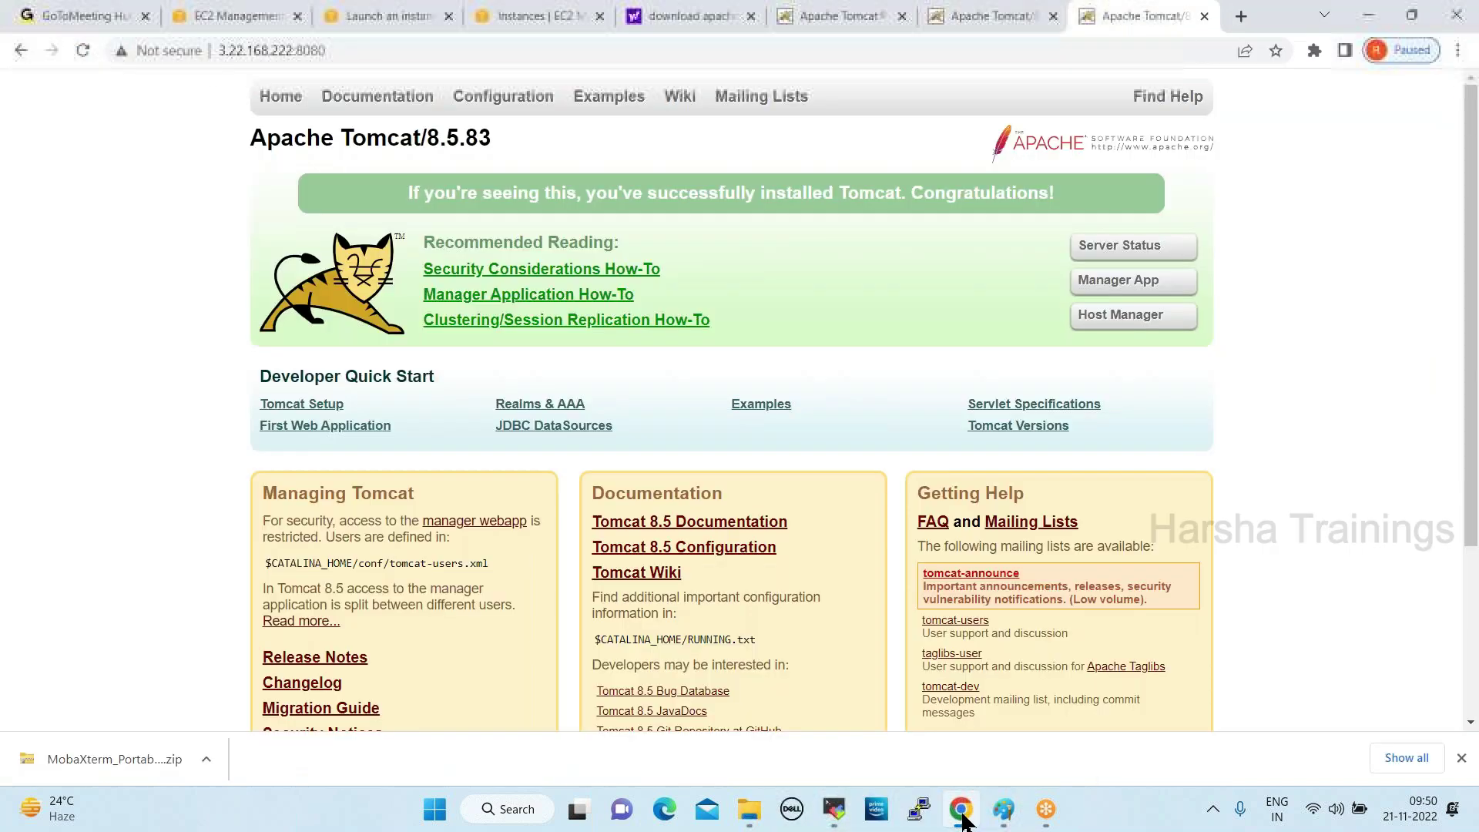
Select only the Dev3 instance in the EC2 Instances list and copy its public IPv4 address
left_click(512, 16)
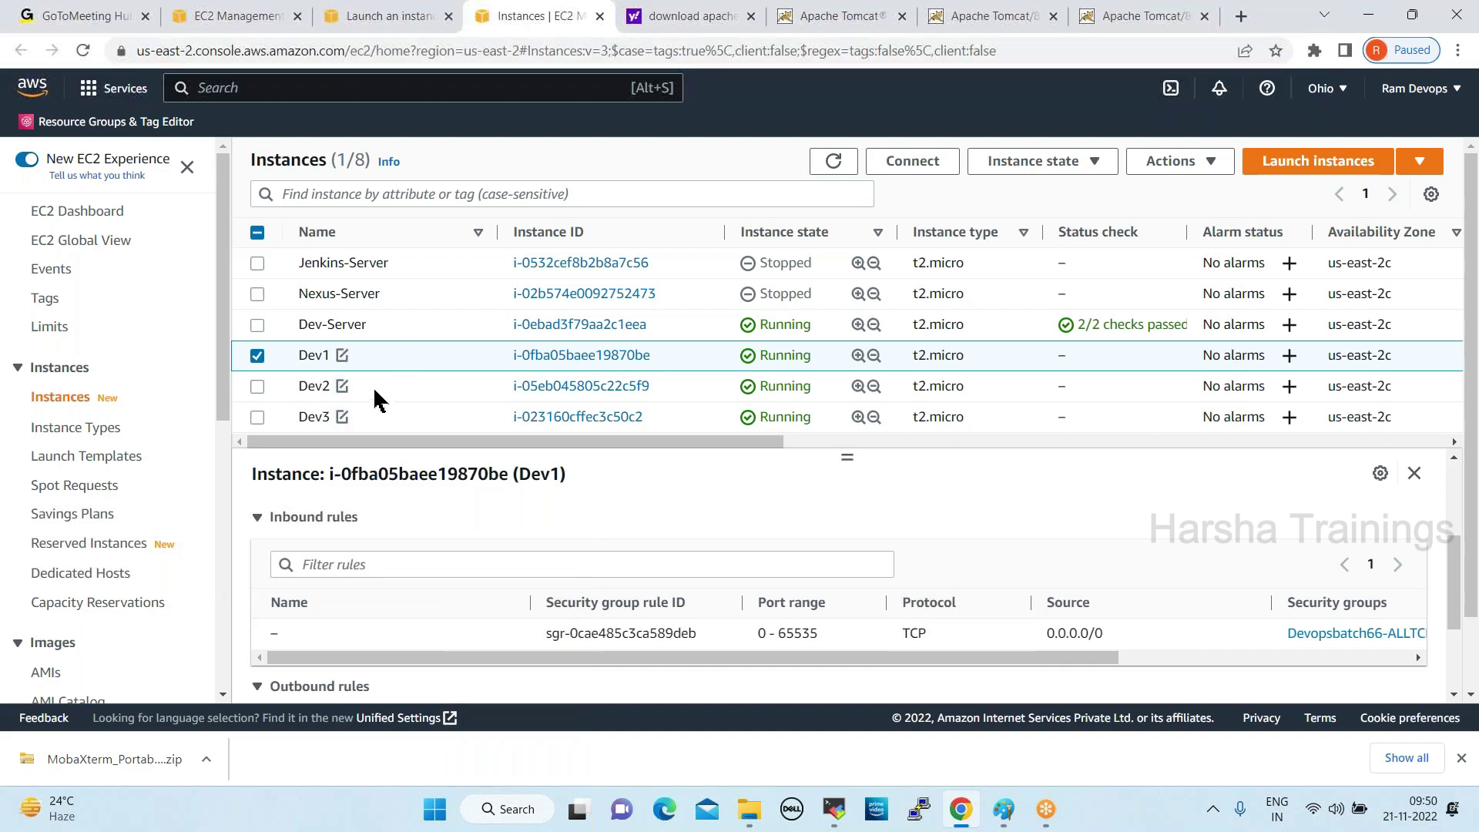
left_click(257, 356)
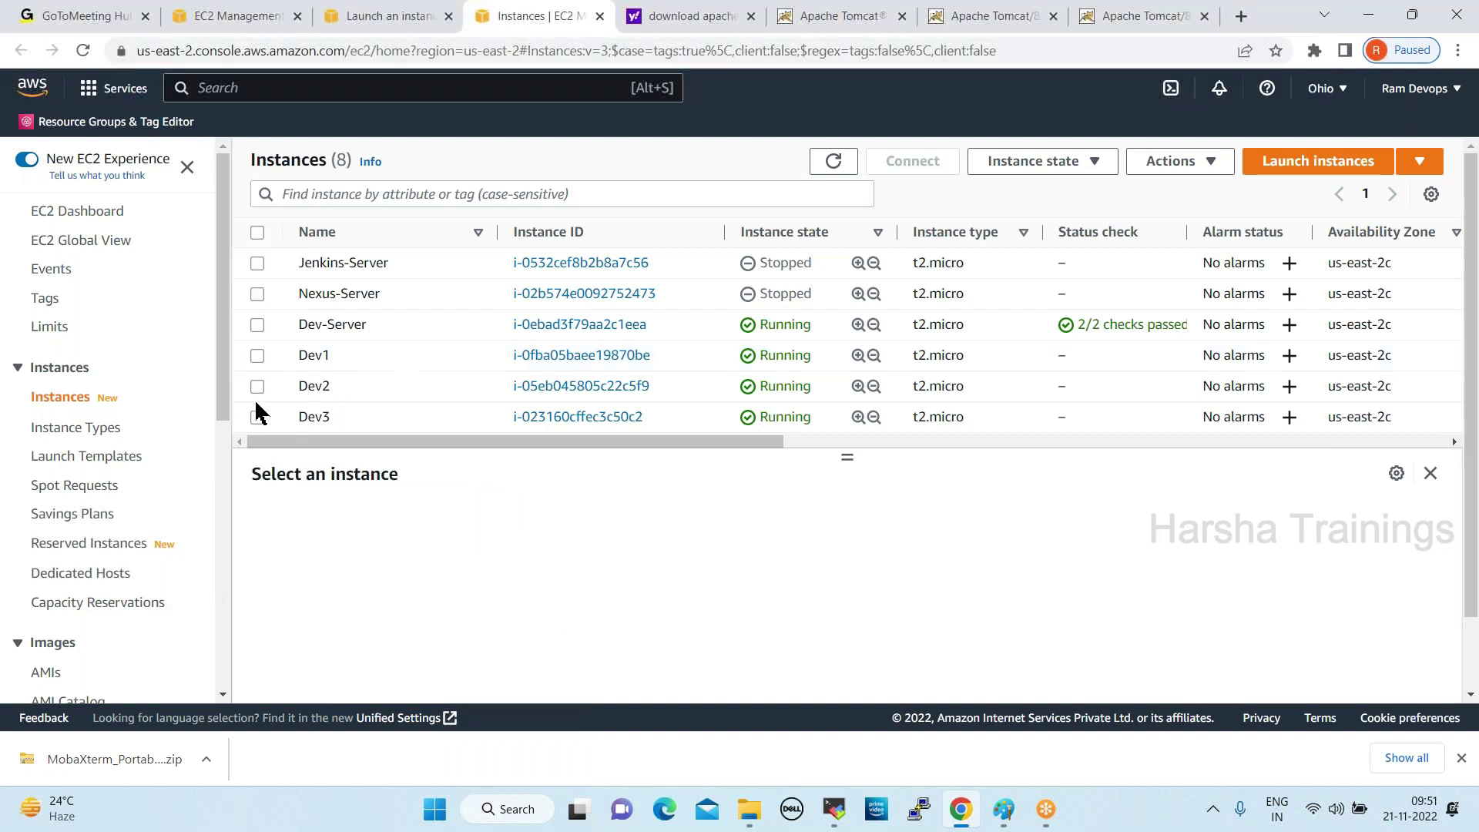
left_click(258, 417)
left_click(660, 618)
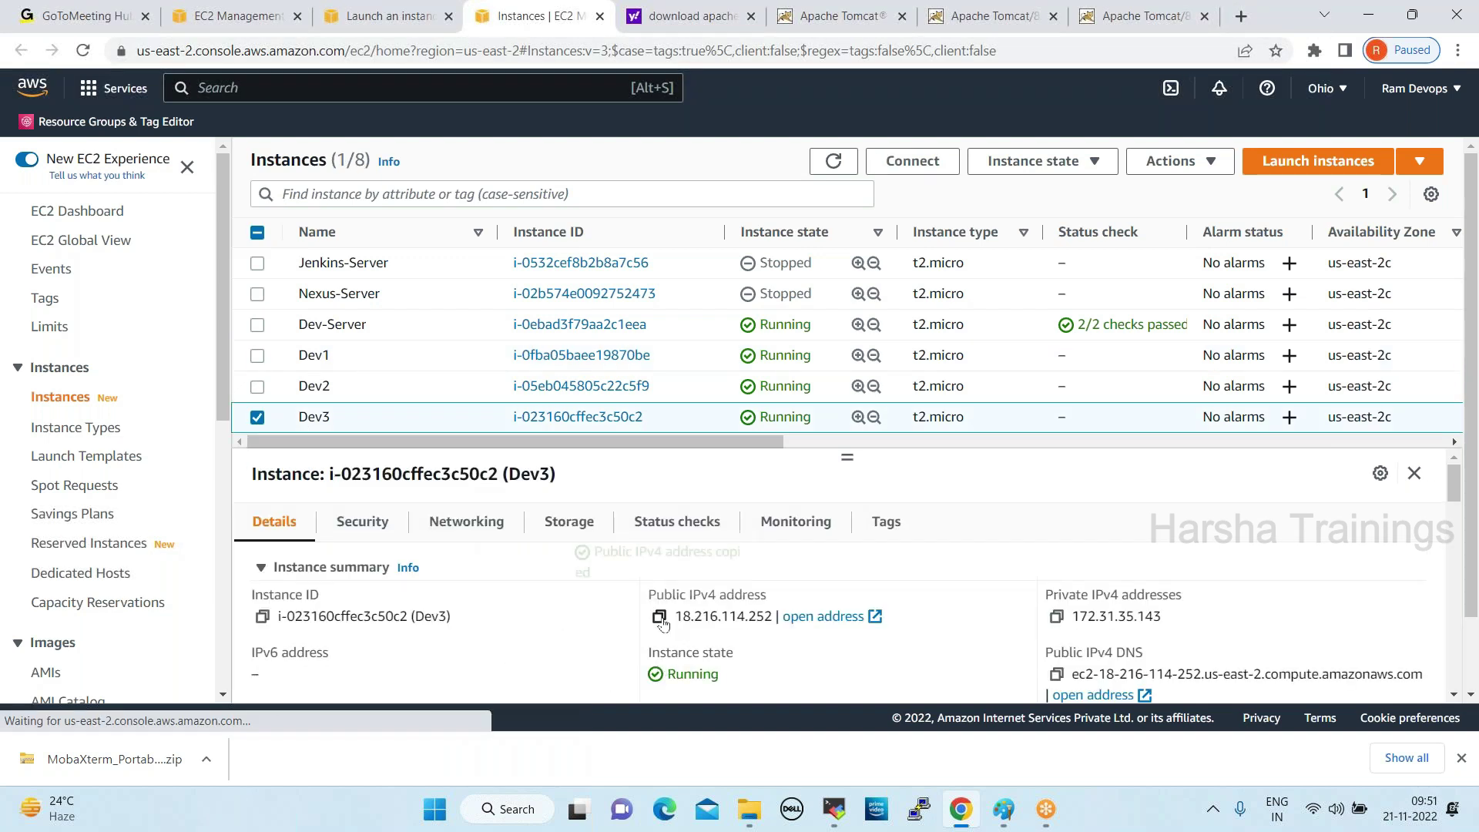
Switch to MobaXterm and set up a new SSH session to host 18.216.114.252 with username ubuntu
left_click(835, 809)
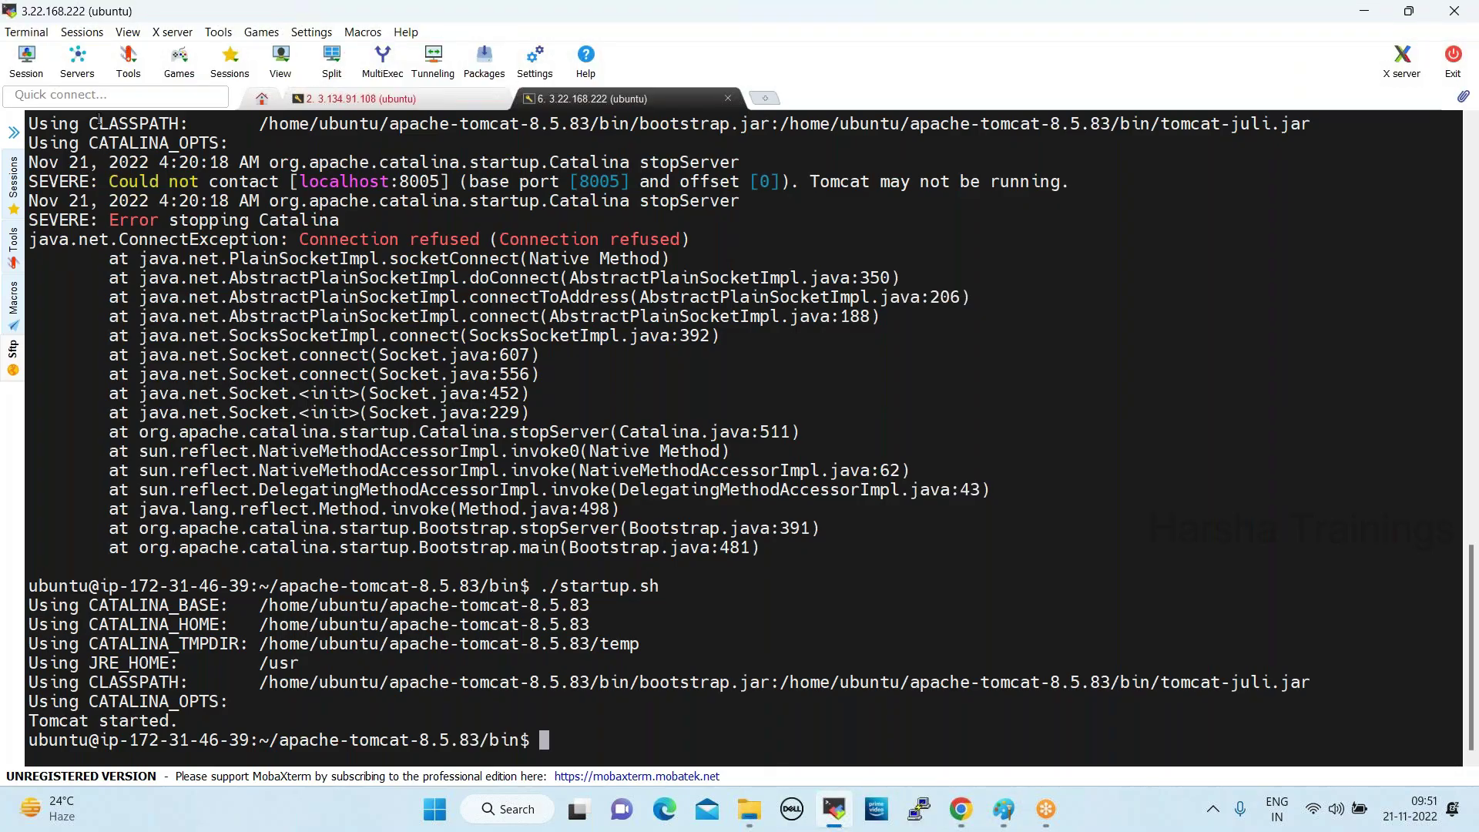
left_click(24, 63)
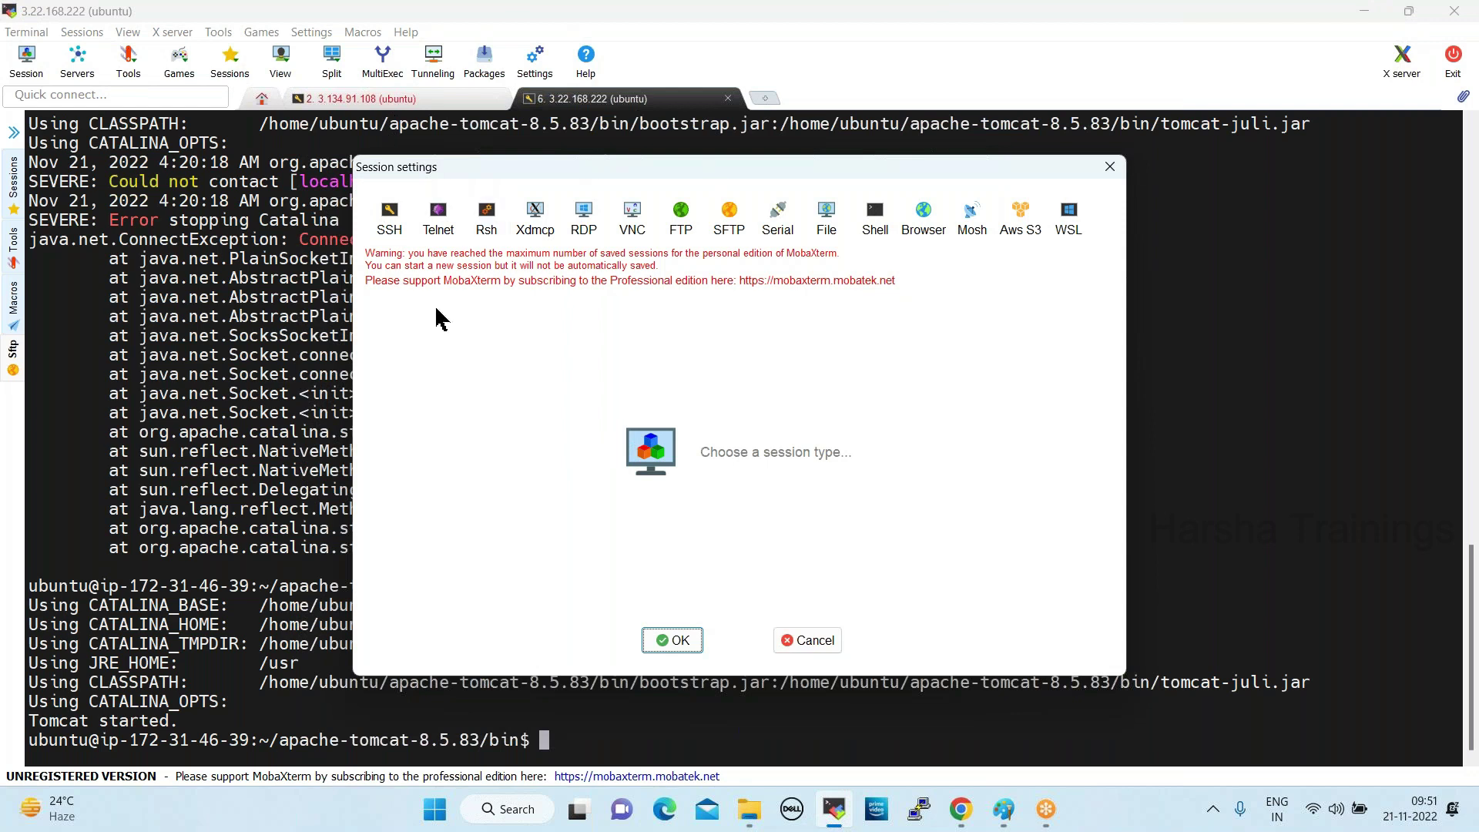
left_click(390, 223)
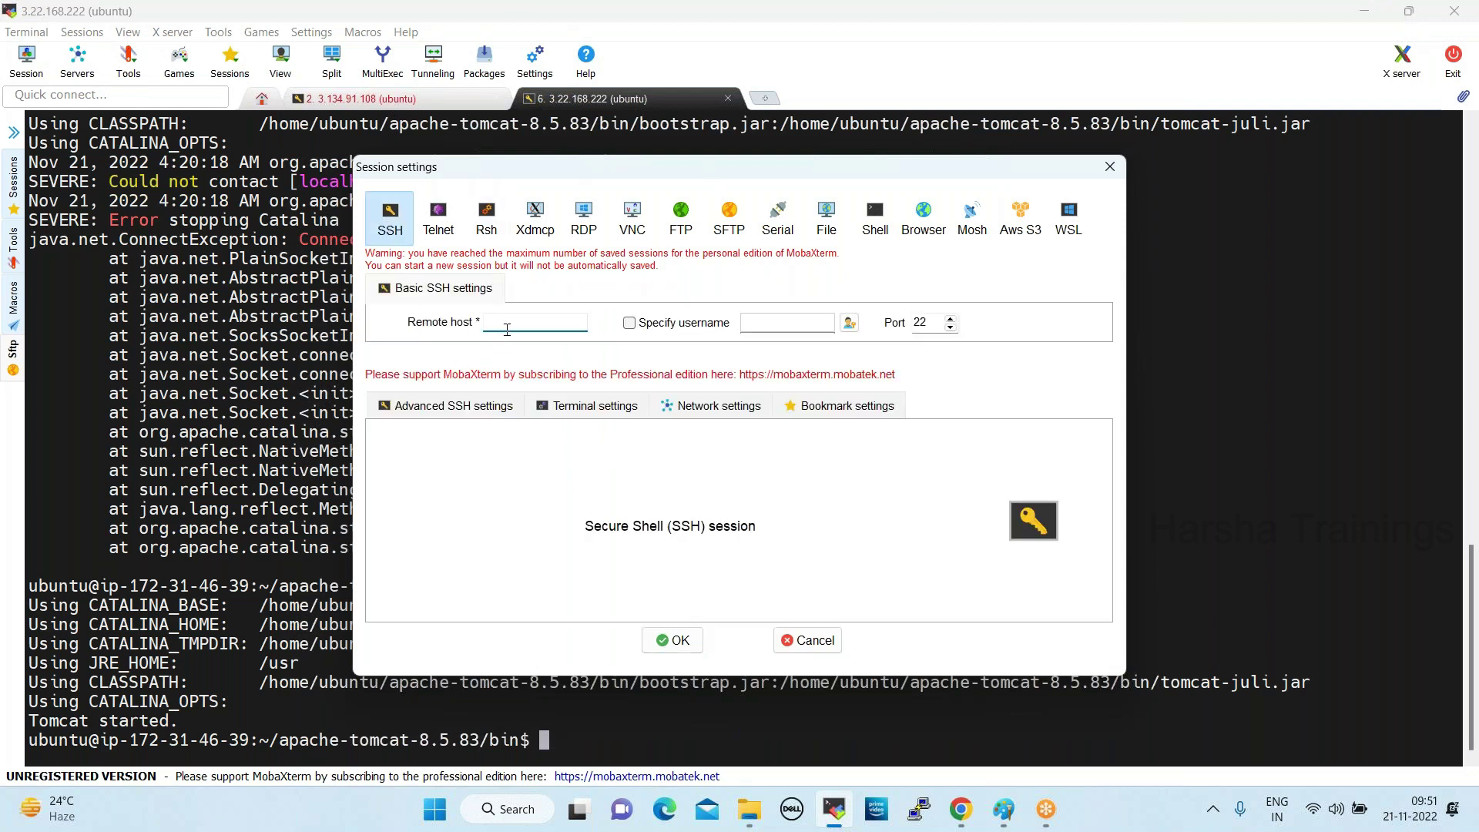
key("ctrl+v")
left_click(628, 323)
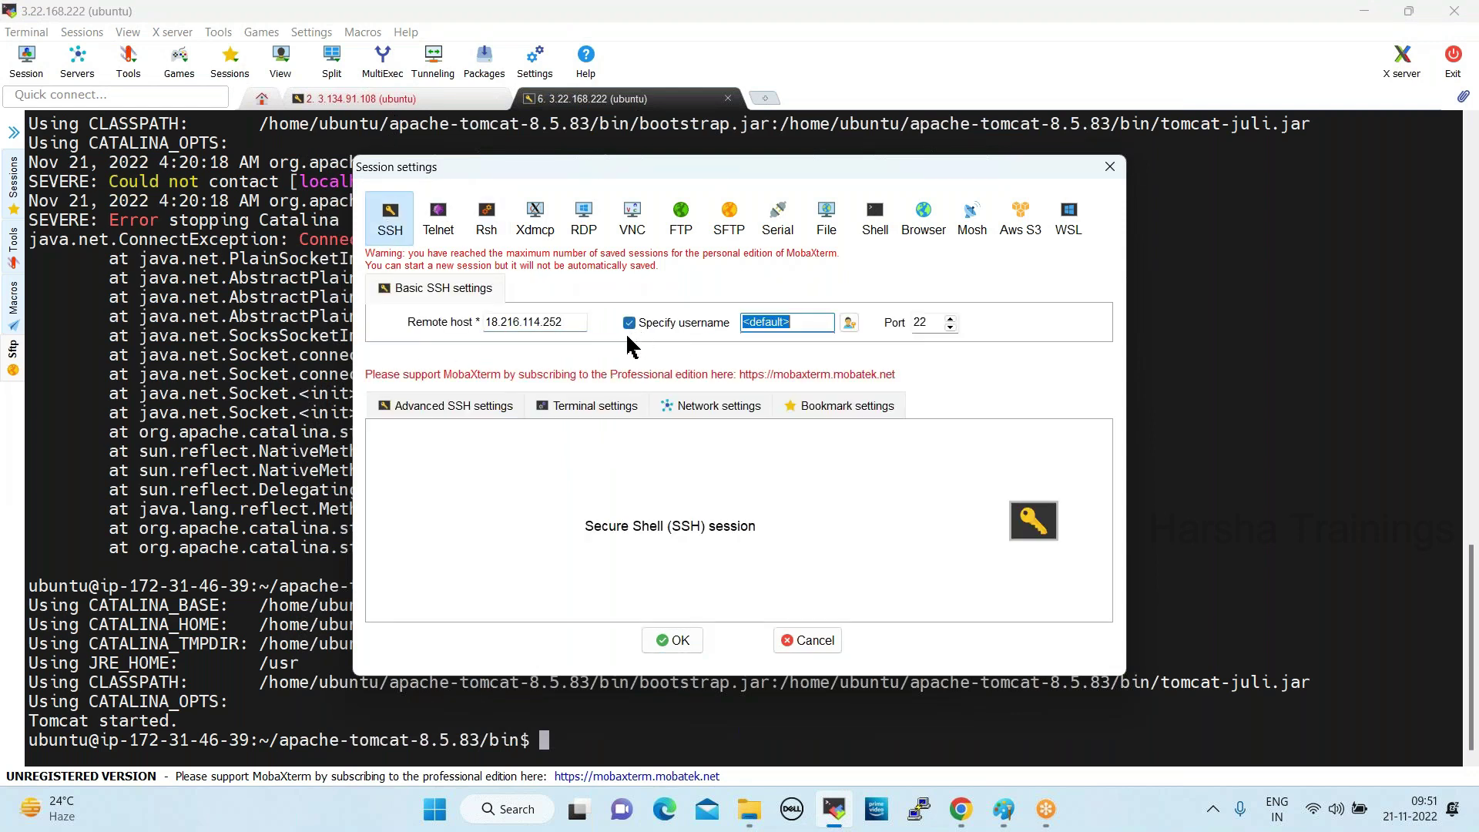
type("ubuntu")
Assign the Devopsbatch66 key file from the Desktop as the session's private key and connect to Dev3
left_click(412, 414)
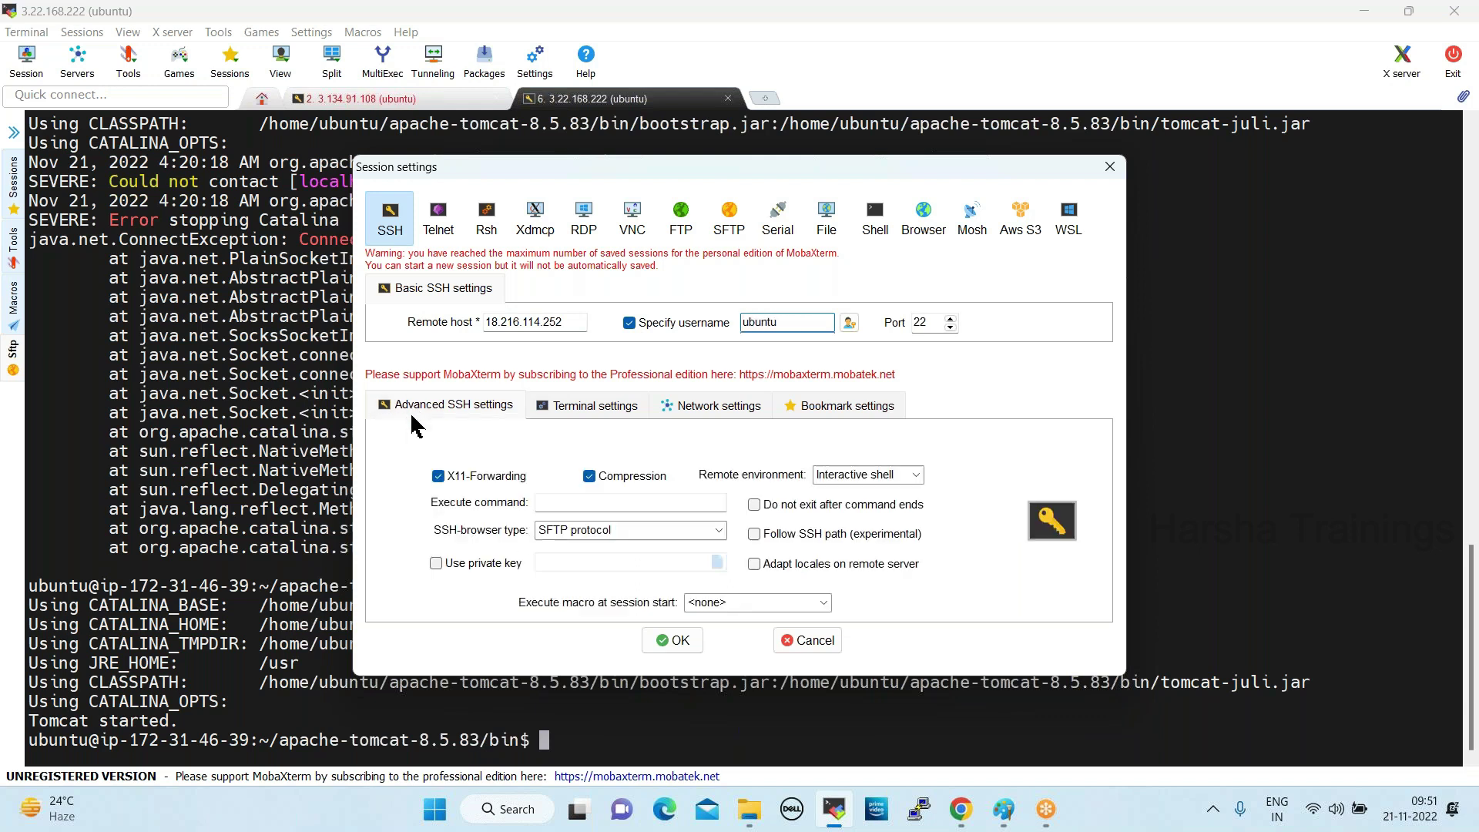
left_click(436, 563)
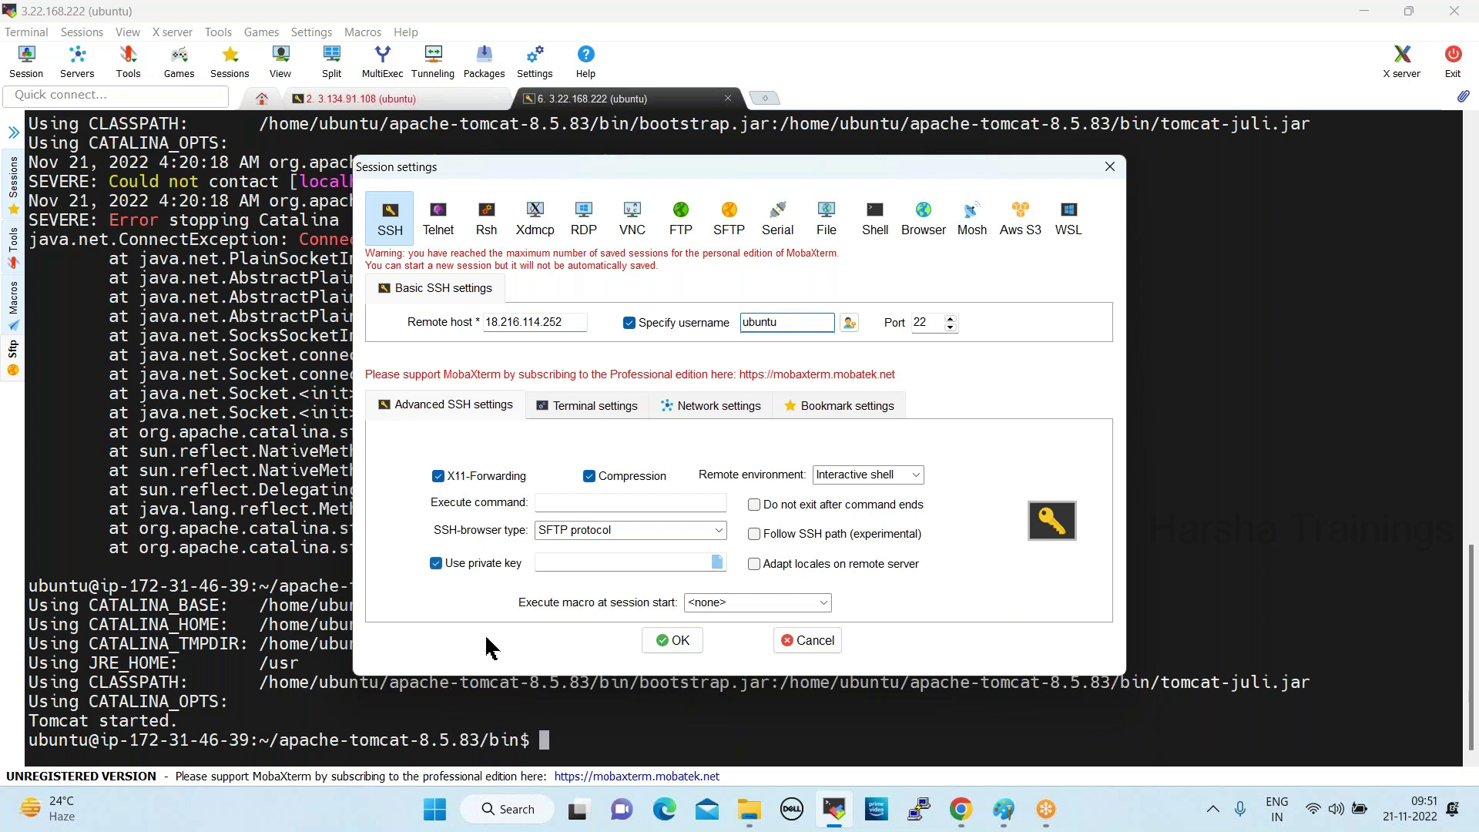
left_click(717, 562)
scroll(740, 324, "down", 12)
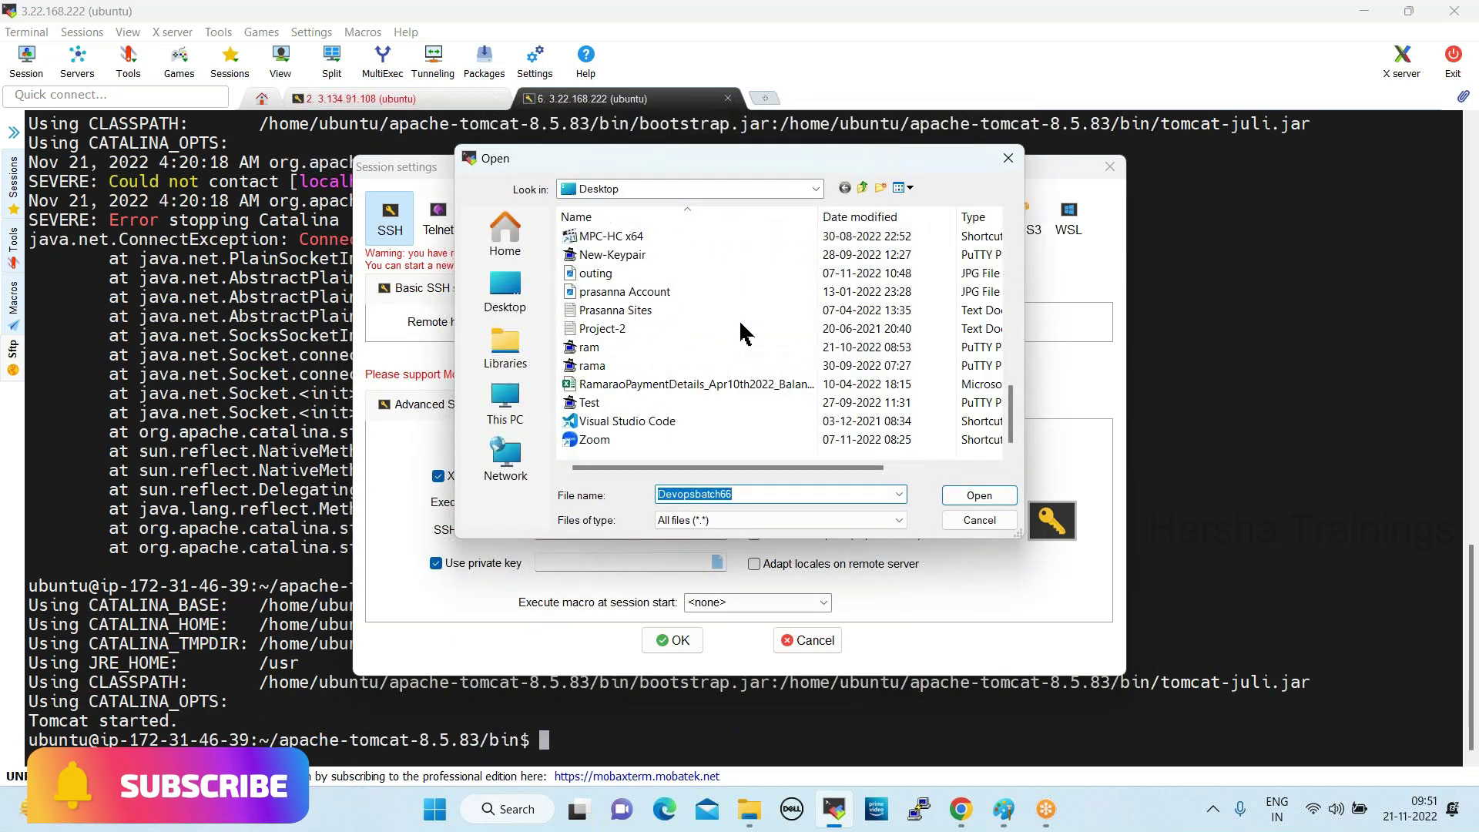
scroll(740, 332, "up", 3)
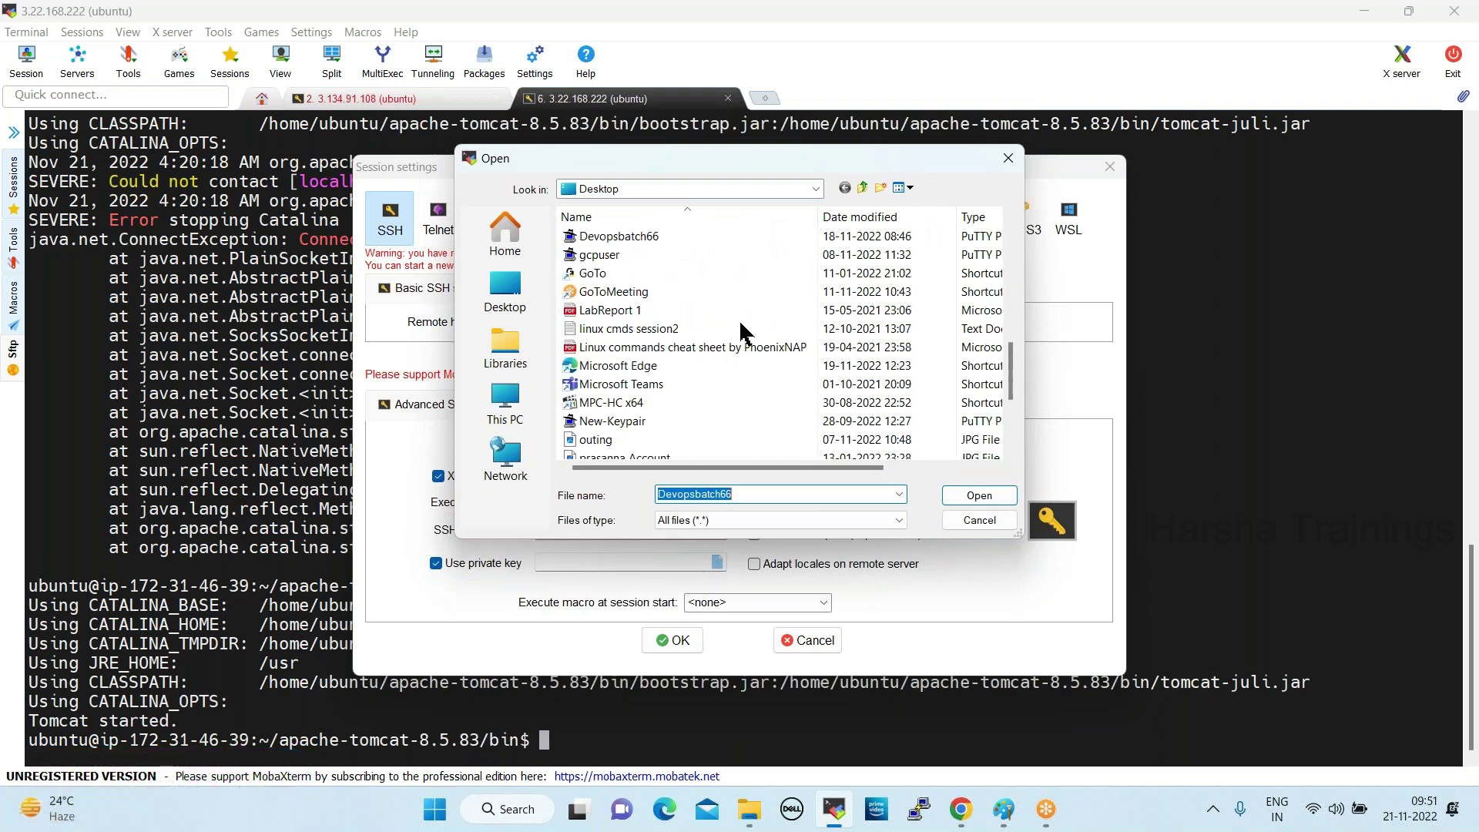
scroll(742, 331, "up", 3)
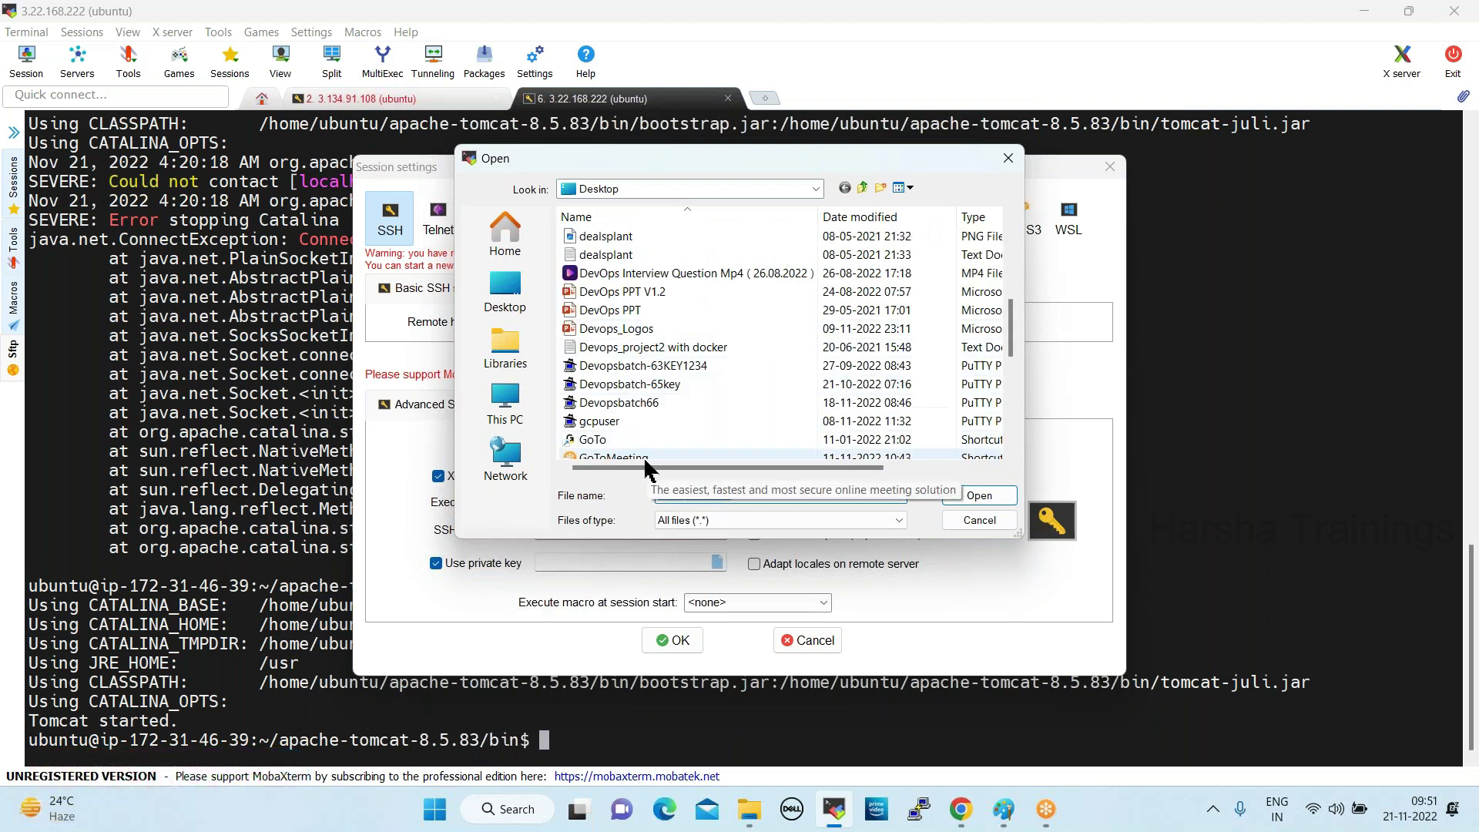
left_click(646, 403)
double_click(646, 403)
left_click(672, 640)
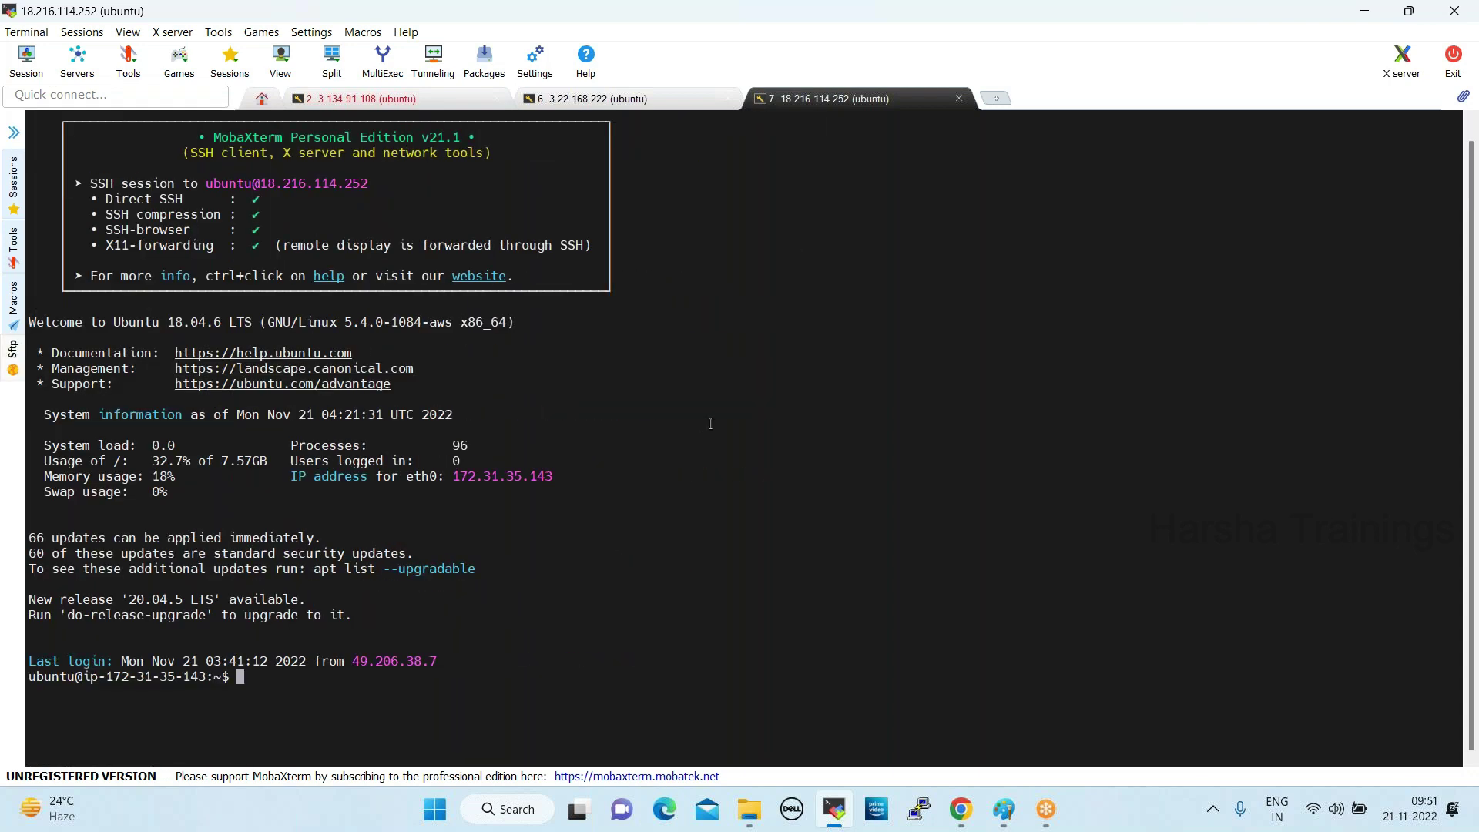
Clear the enlarged Dev3 terminal and check the installed Java and Git versions
scroll(710, 423, "up", 3, "ctrl")
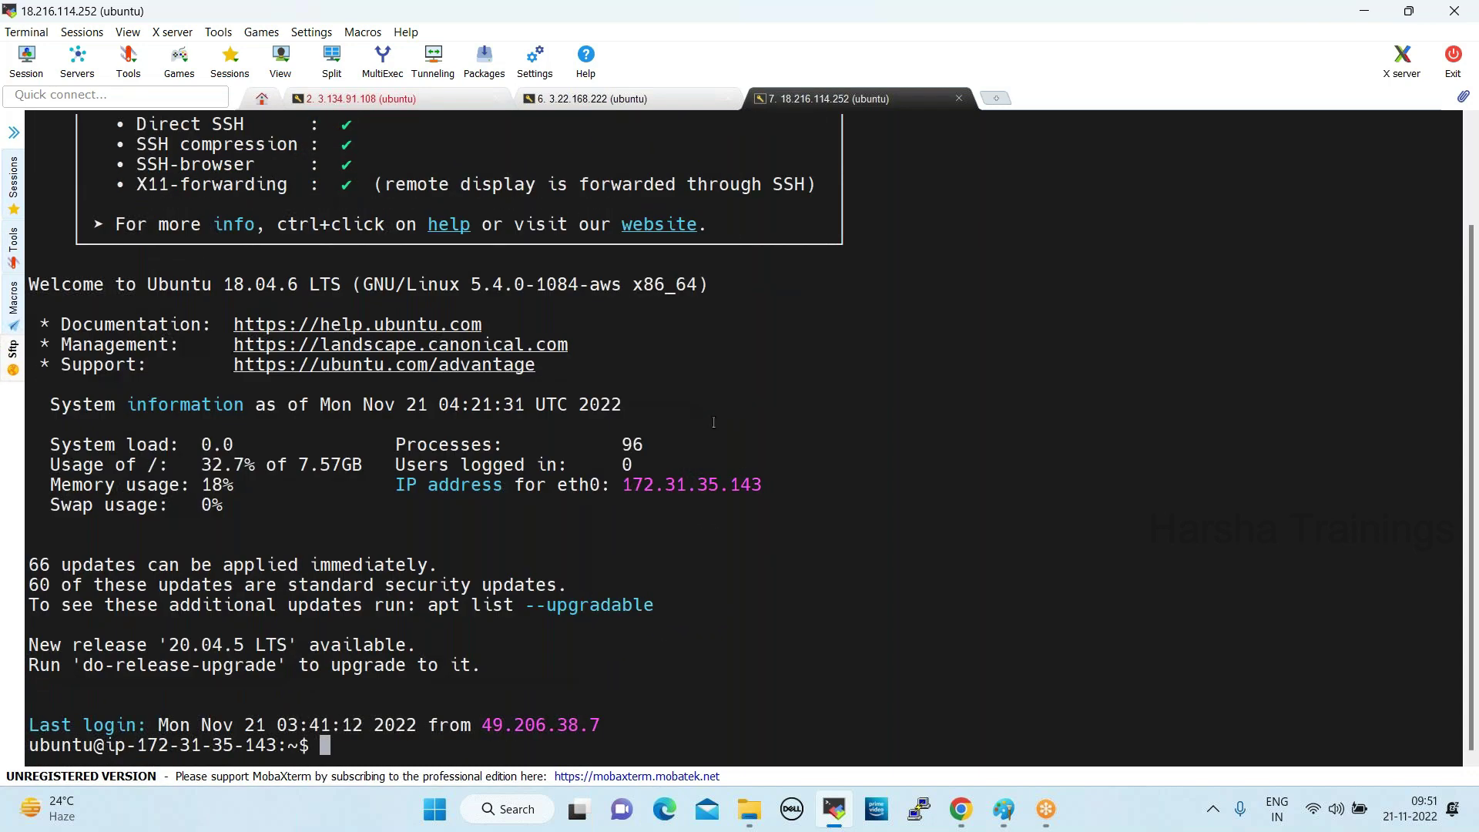
type("clear")
key("Return")
type("java -version")
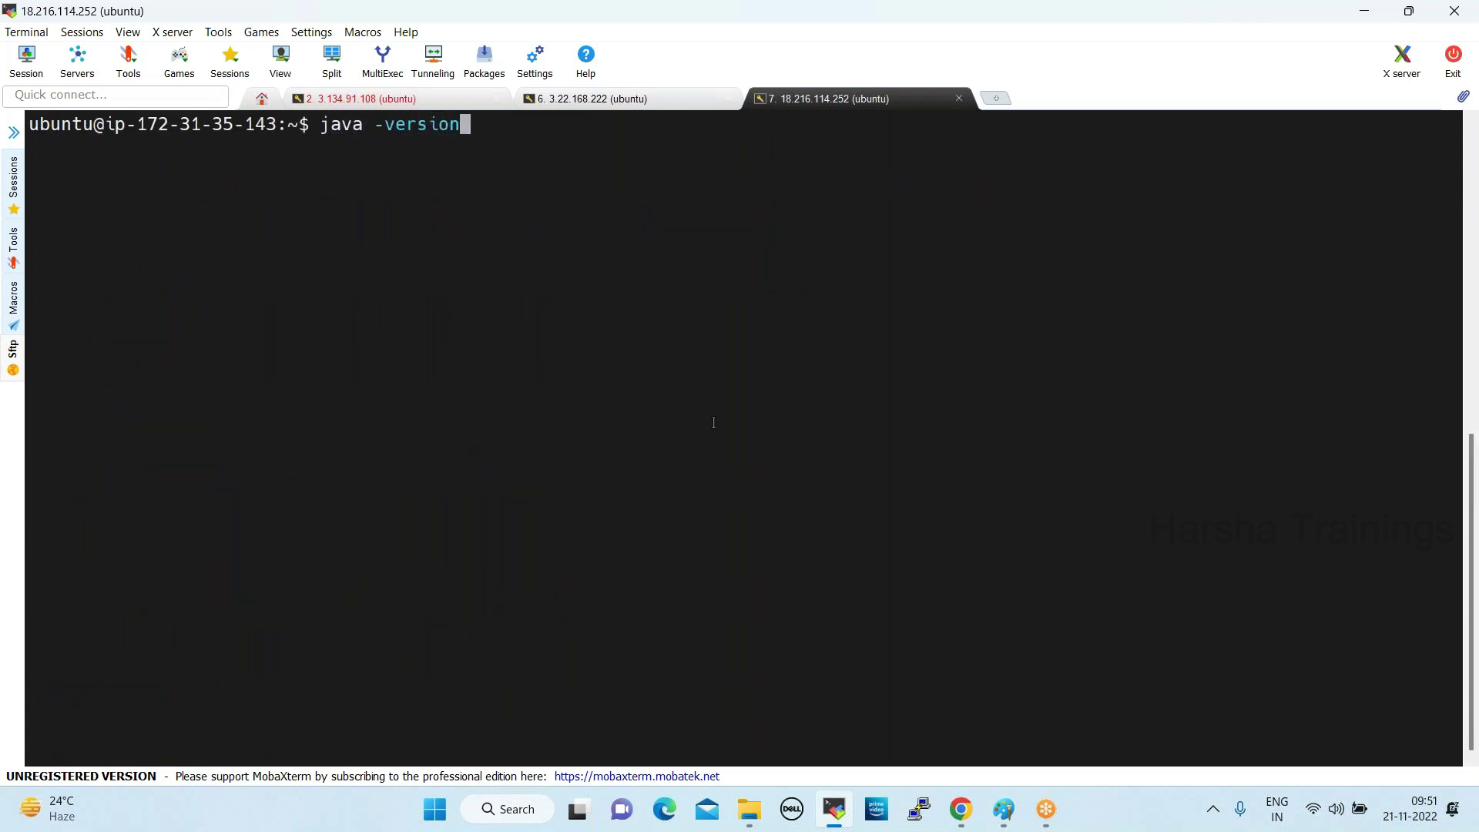
key("Return")
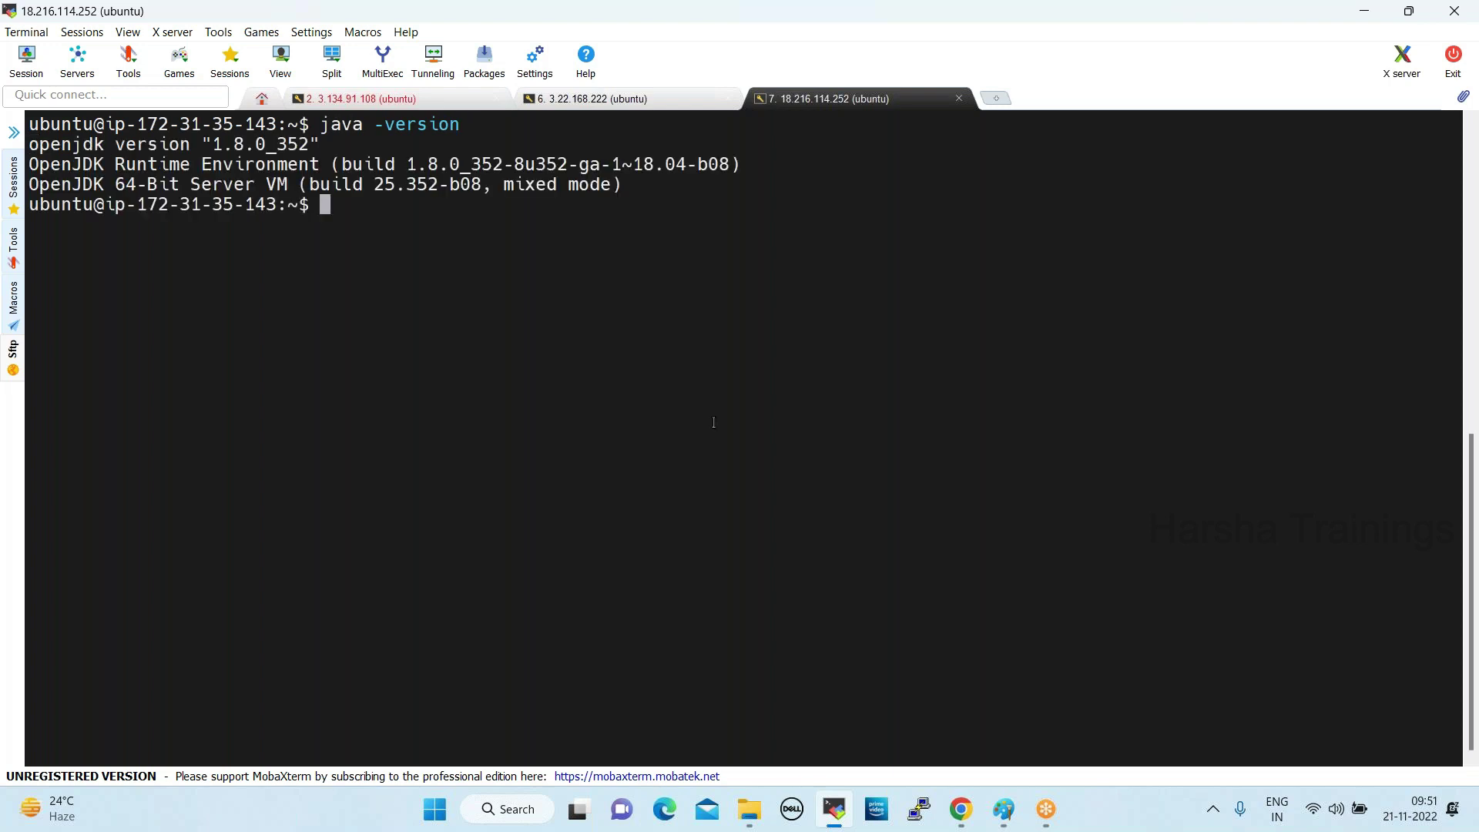
type("git --version")
key("Return")
Check the installed Maven and Ansible versions on Dev3
type("mvn --version")
key("Return")
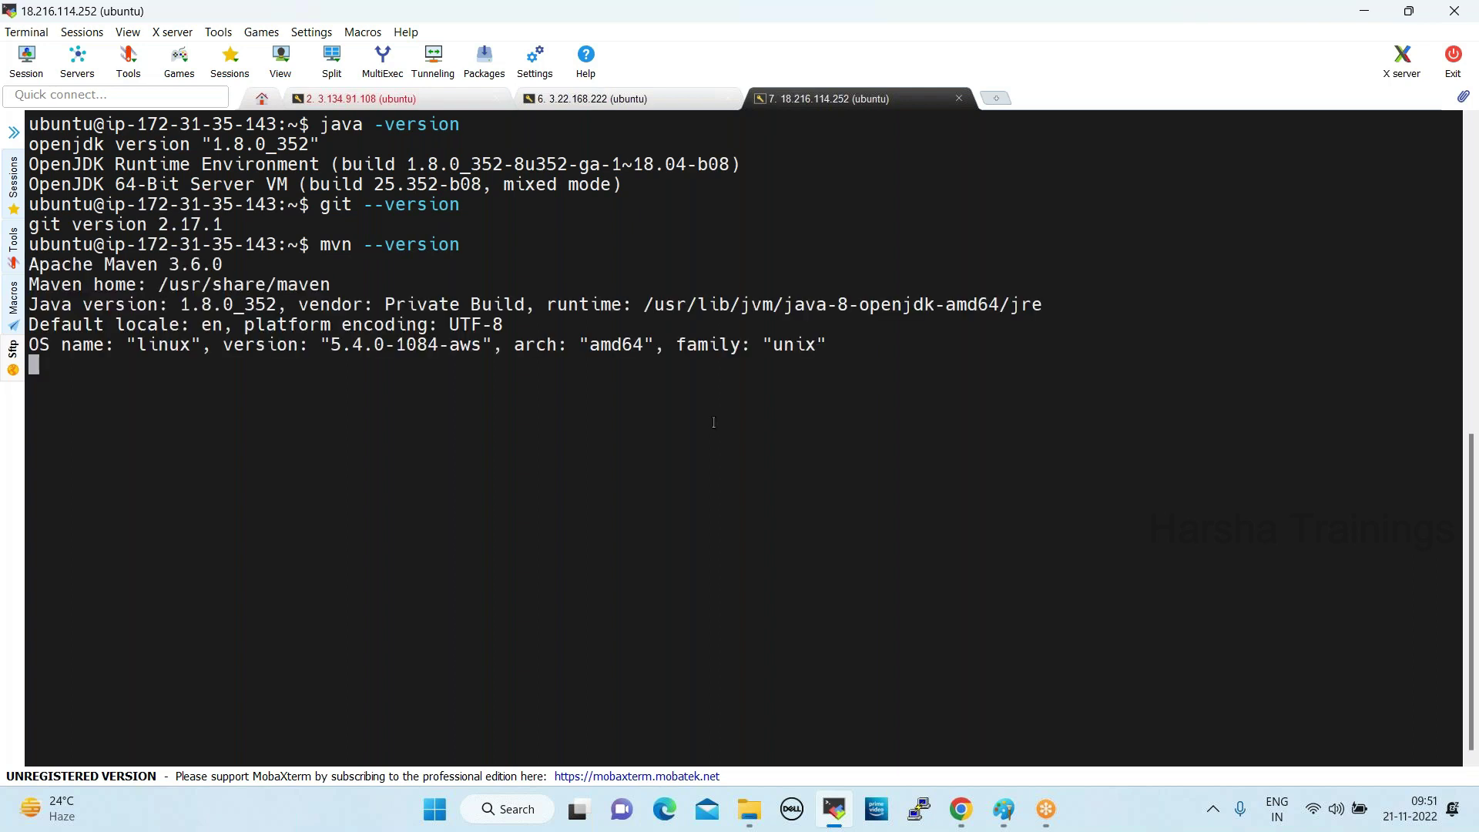
type("ansib")
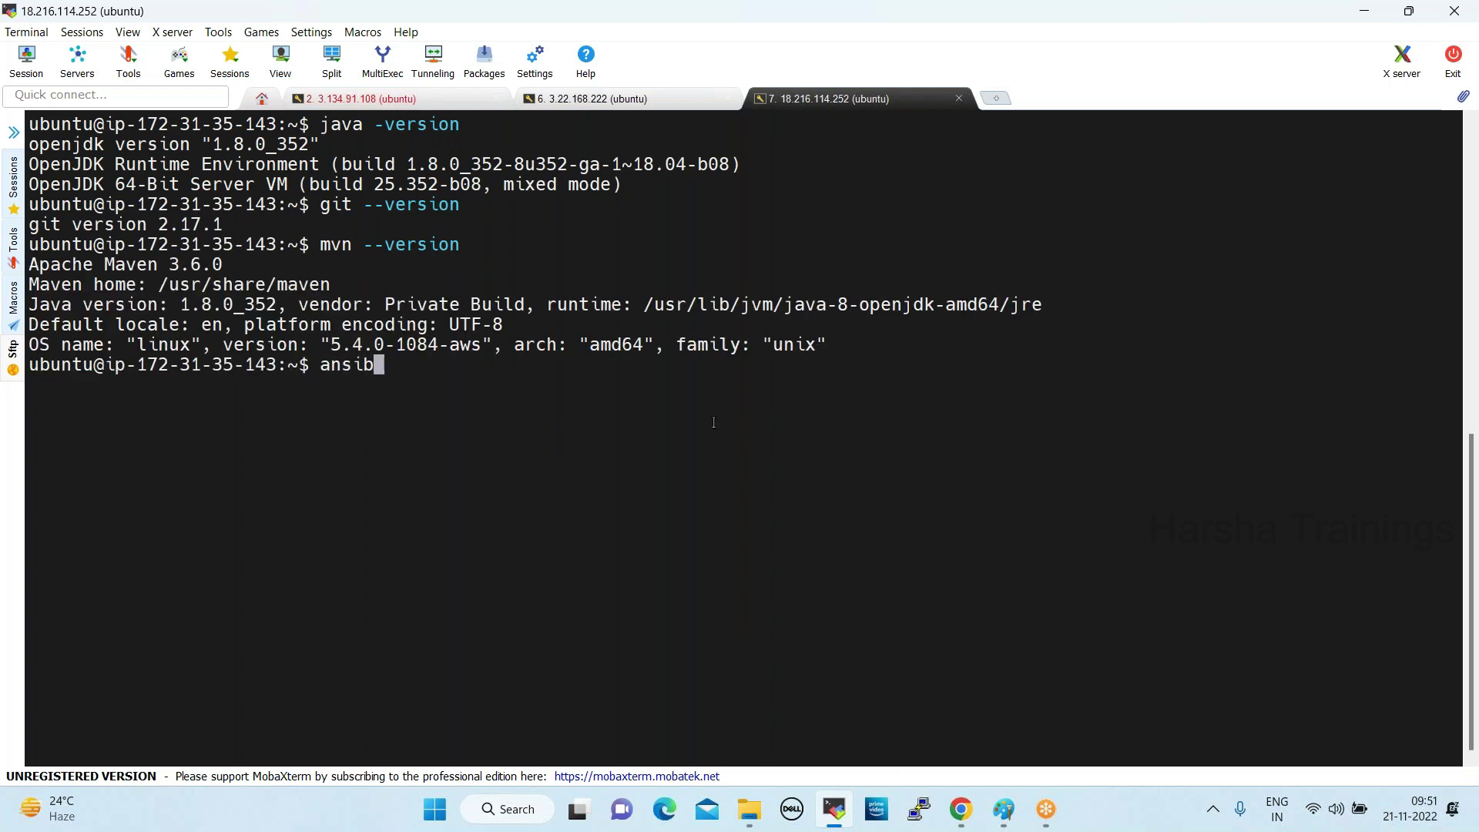
type("le --version")
key("Return")
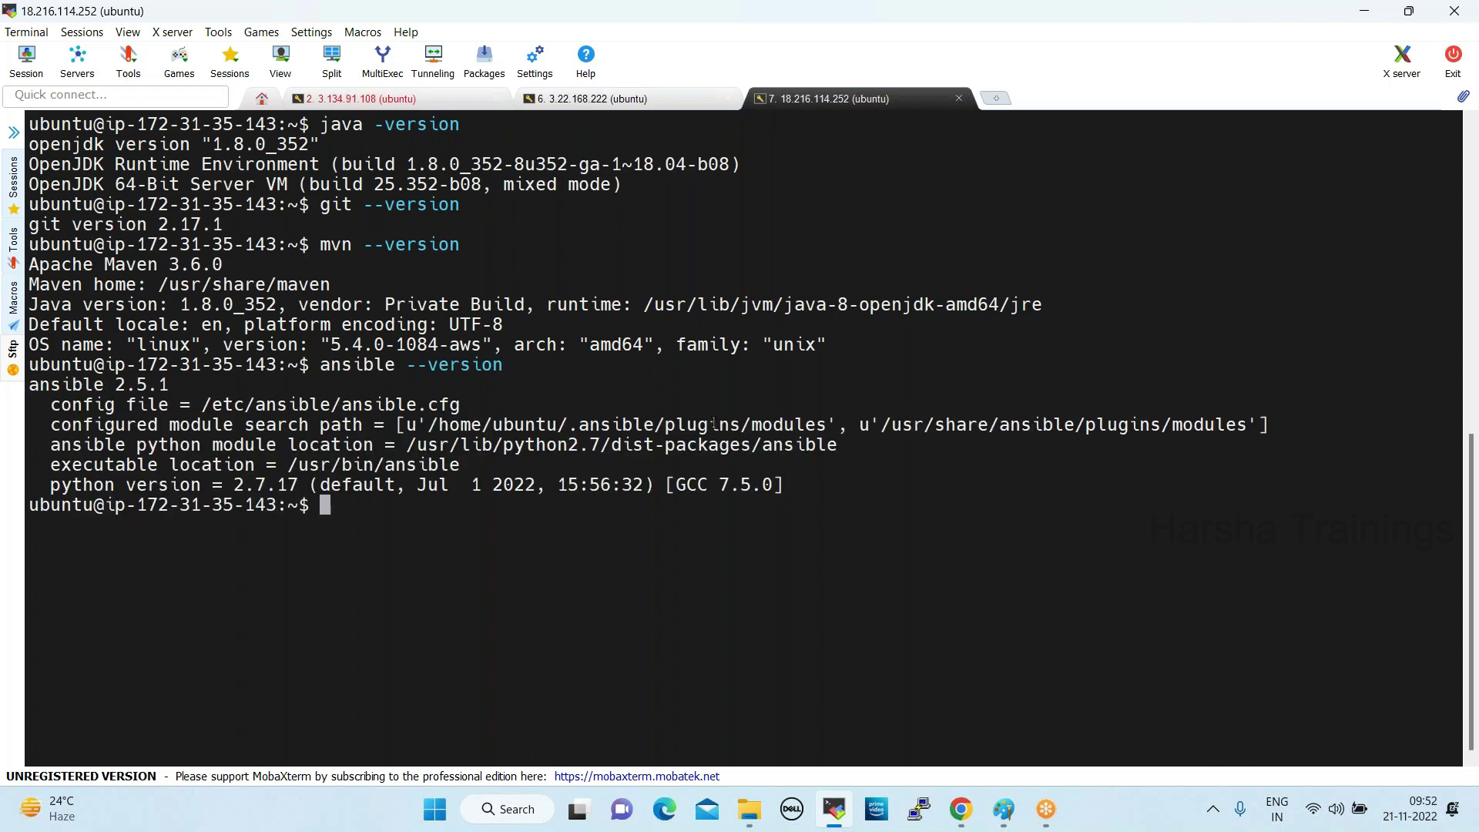
List Dev3's home directory and change into the apache-tomcat-8.5.83 folder
type("ls")
key("Return")
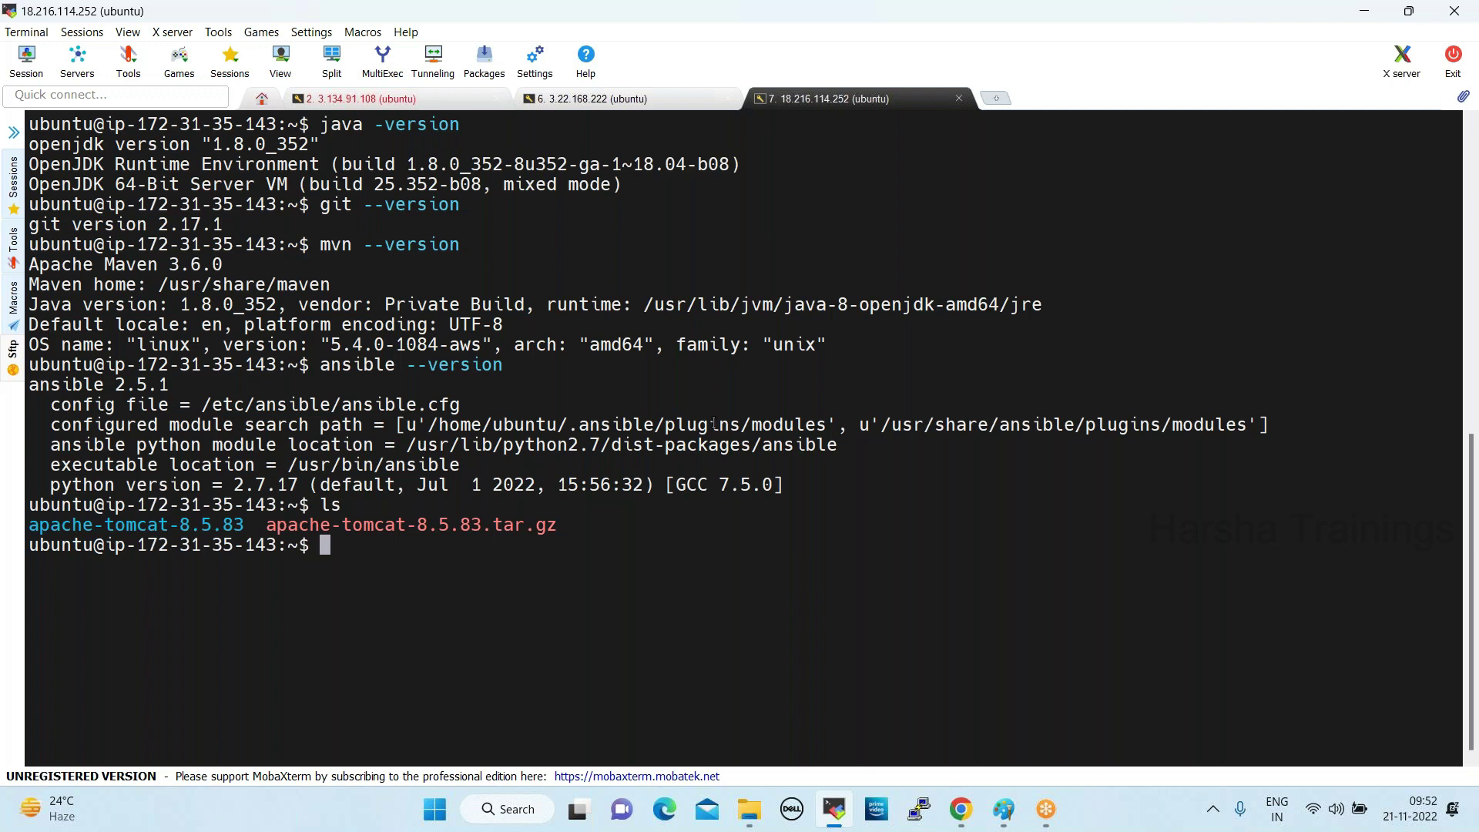
type("cd apa")
key("Tab")
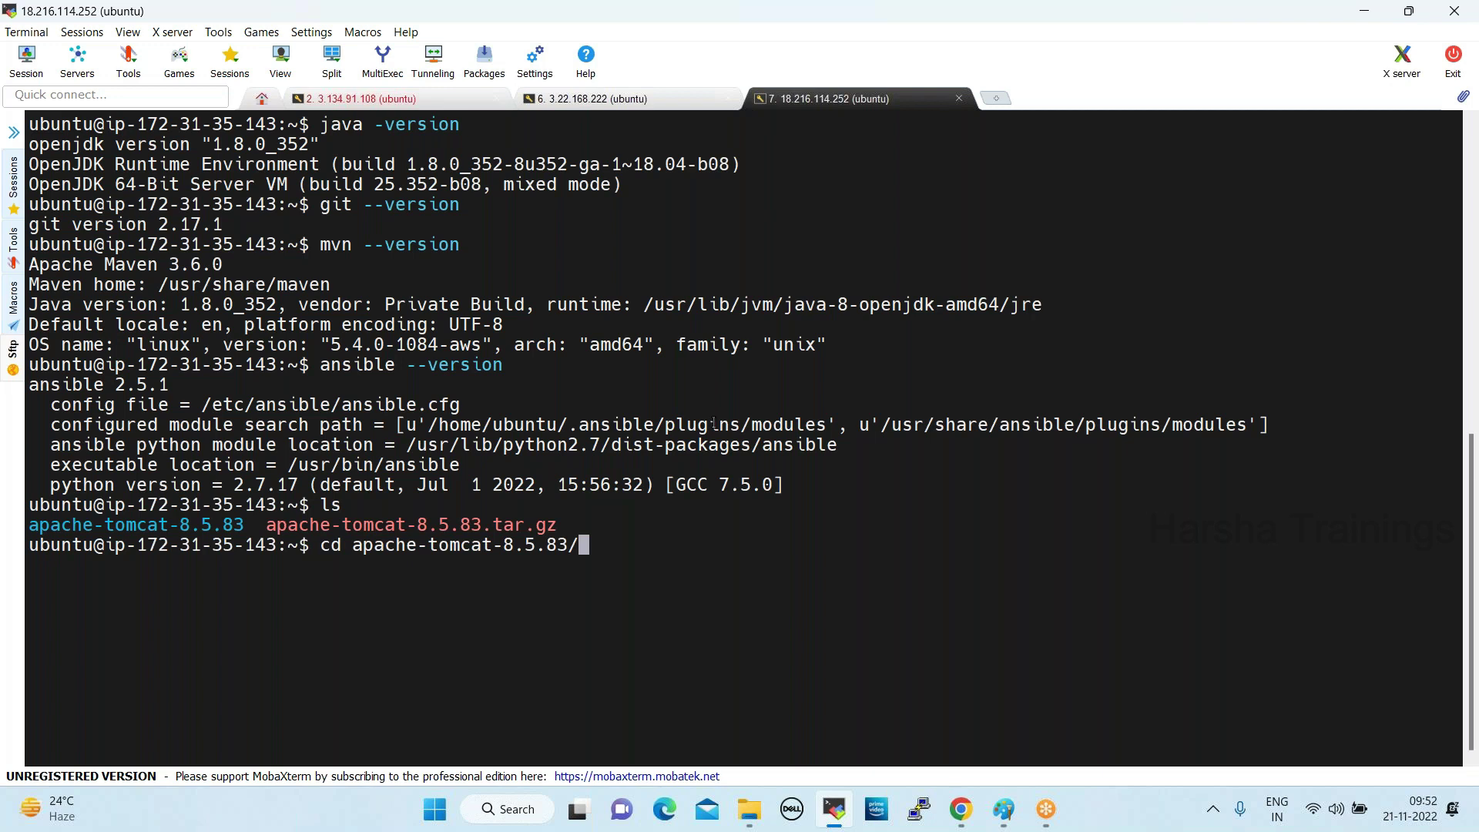
key("Return")
Change into Tomcat's bin directory on Dev3 and list its scripts
type("cd bin/")
key("Return")
type("ls")
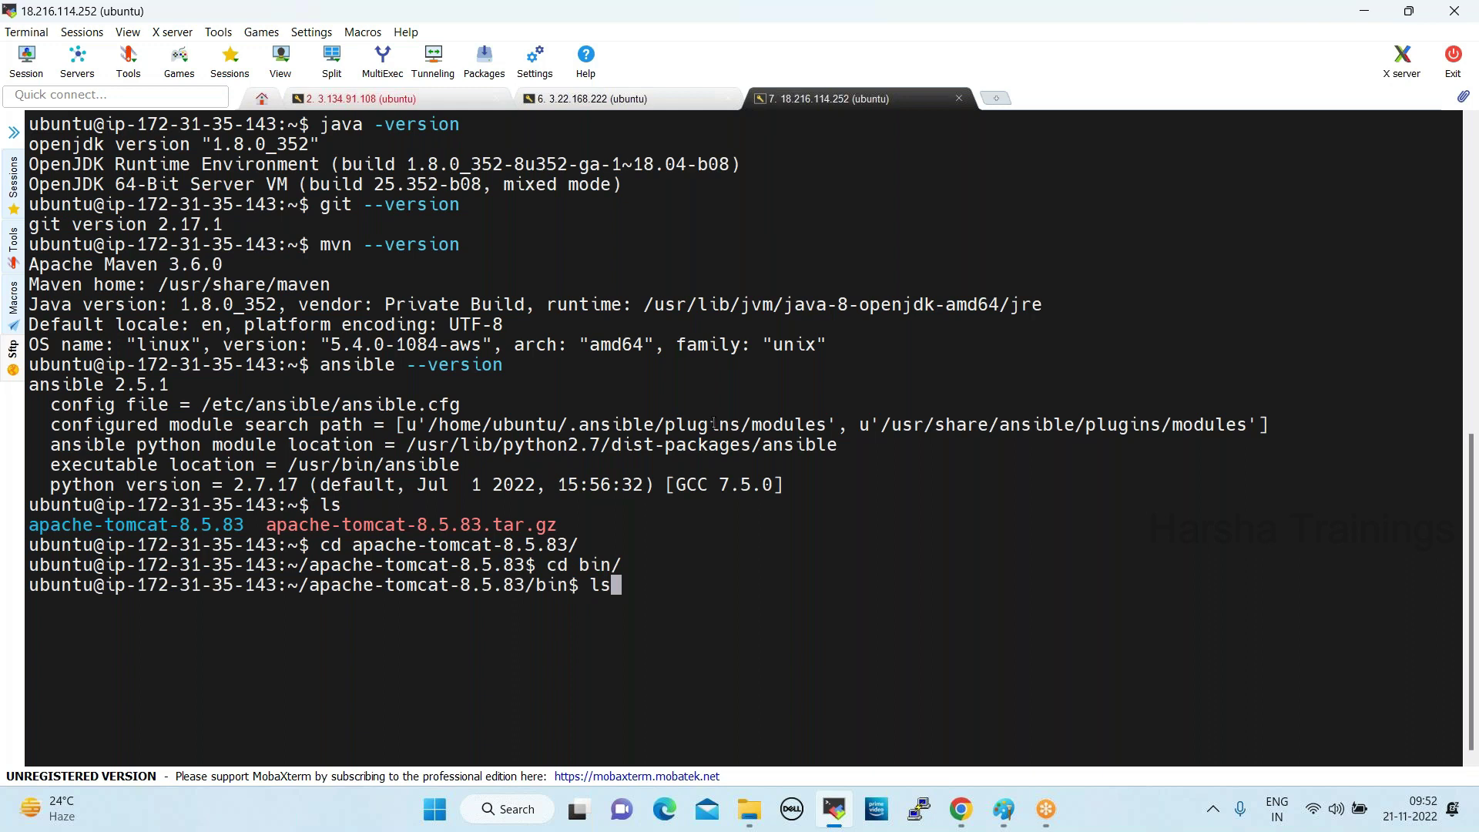
key("Return")
Try to stop Tomcat on Dev3 by running ./shutdown.sh
type("./")
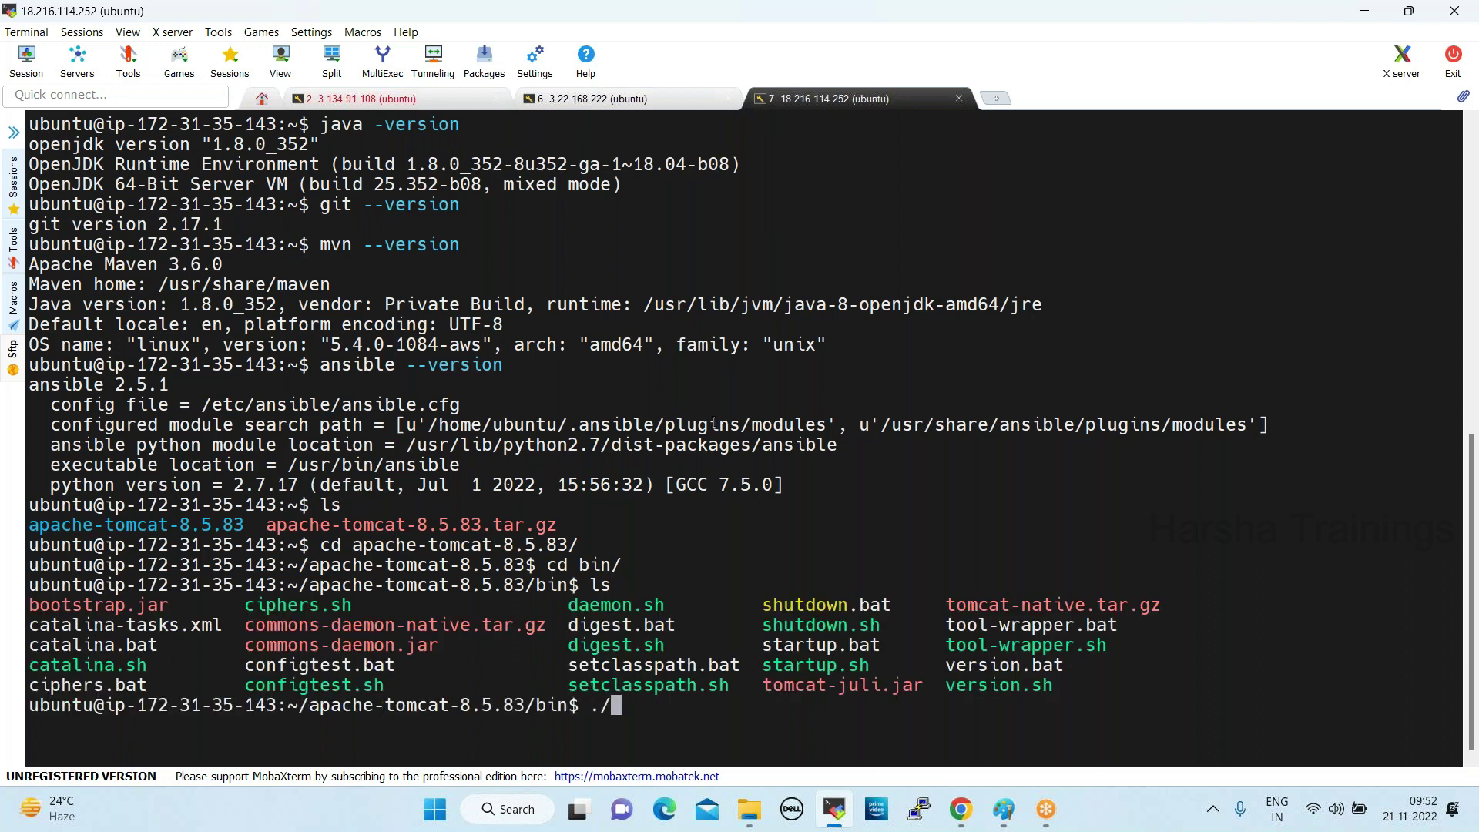
type("sh")
key("Tab")
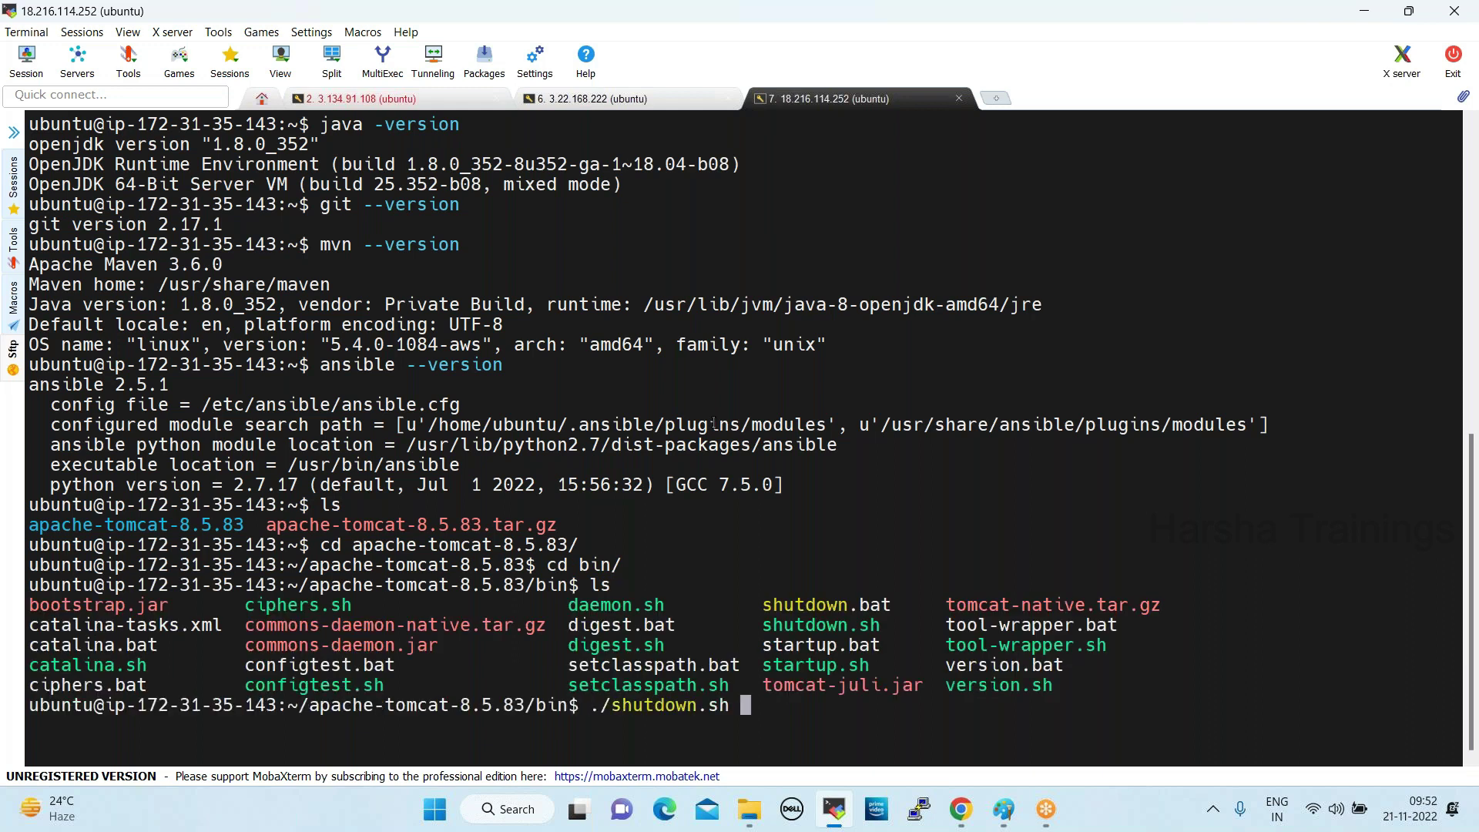
key("Return")
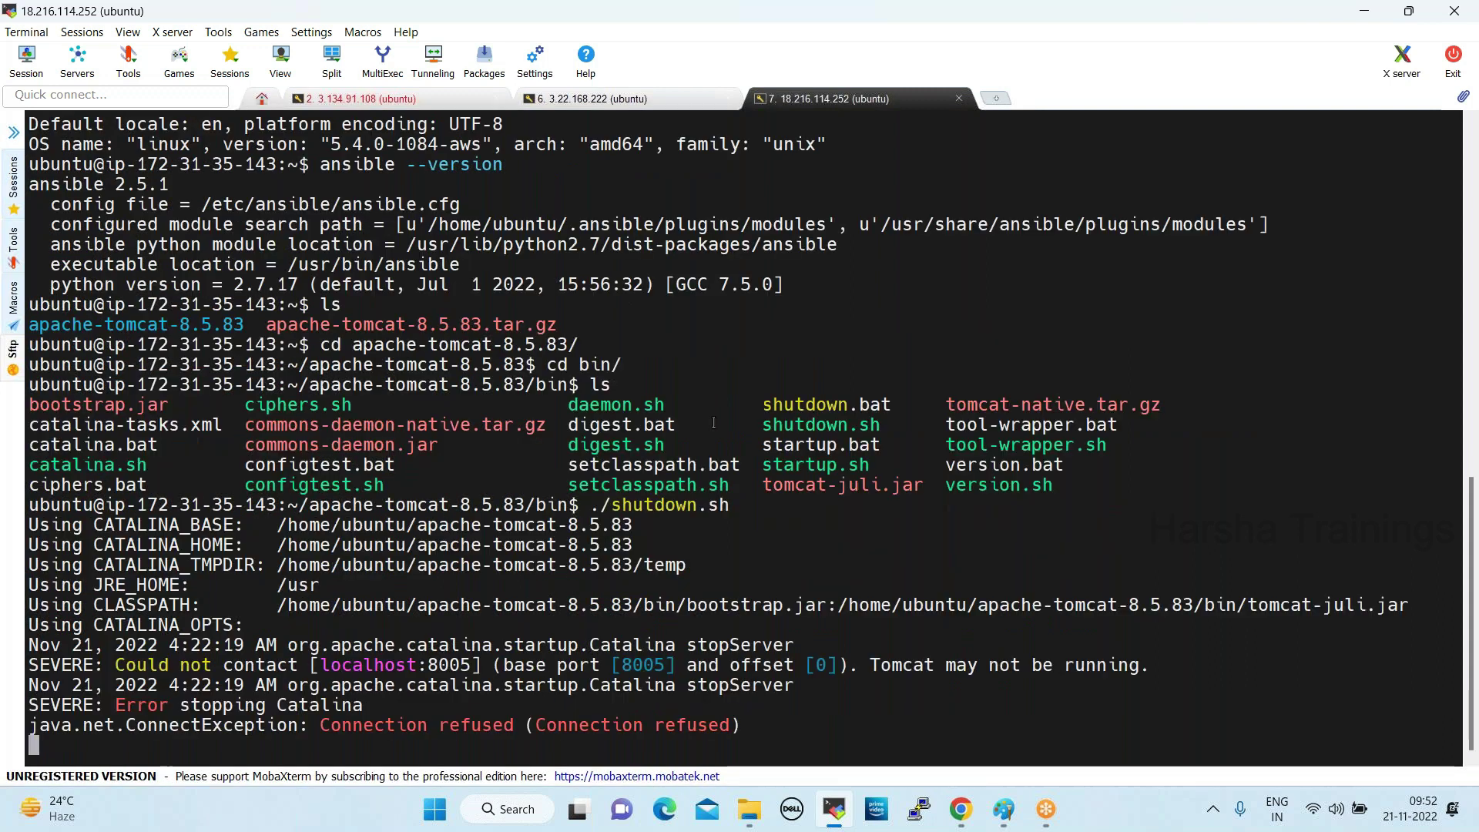
Start Tomcat on Dev3 by running ./startup.sh
type("./st")
key("Tab")
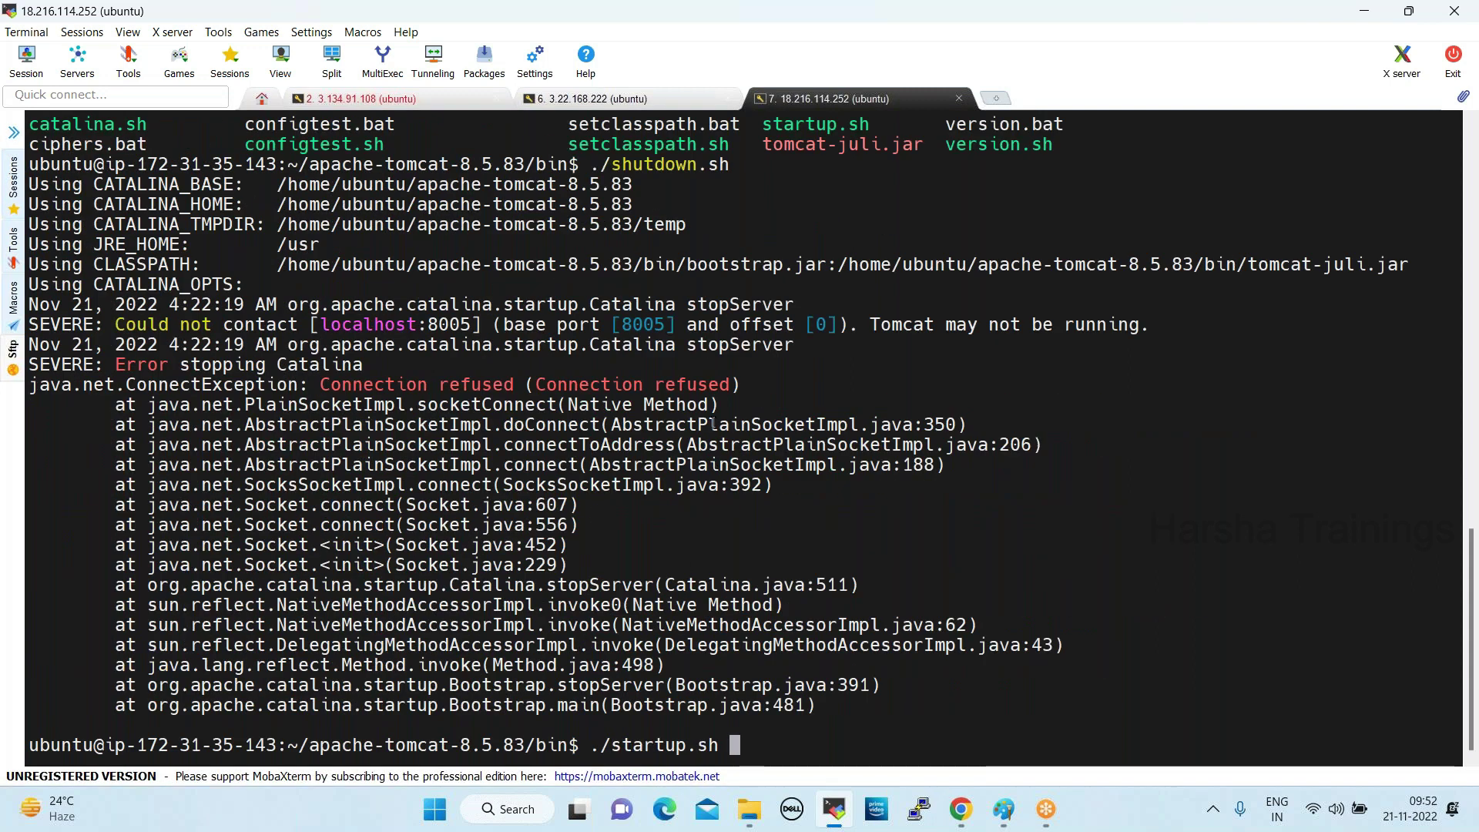
key("Return")
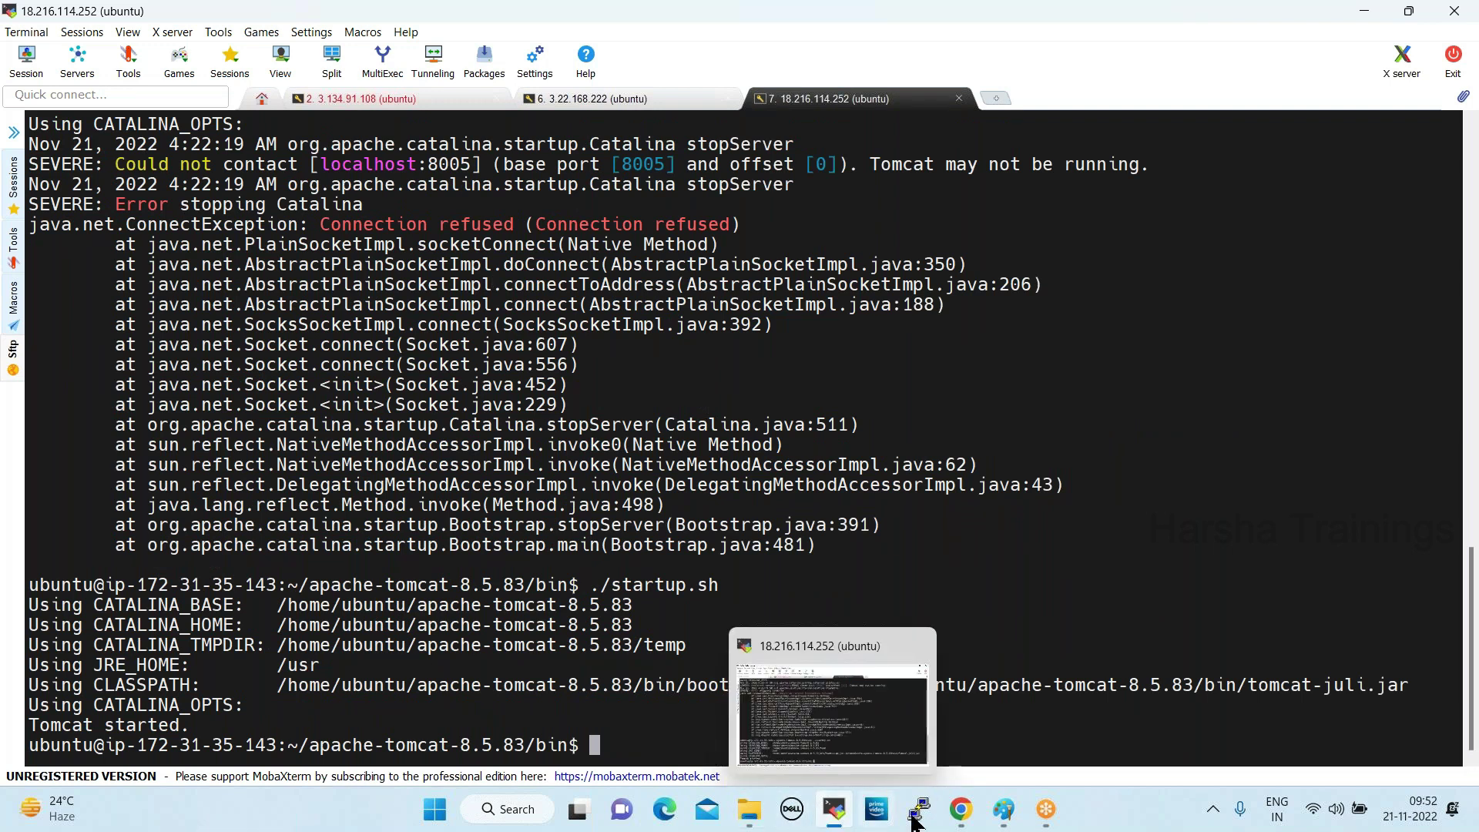
Switch to Chrome and open 18.216.114.252:8080 in a new browser tab to check Dev3's Tomcat home page
left_click(963, 821)
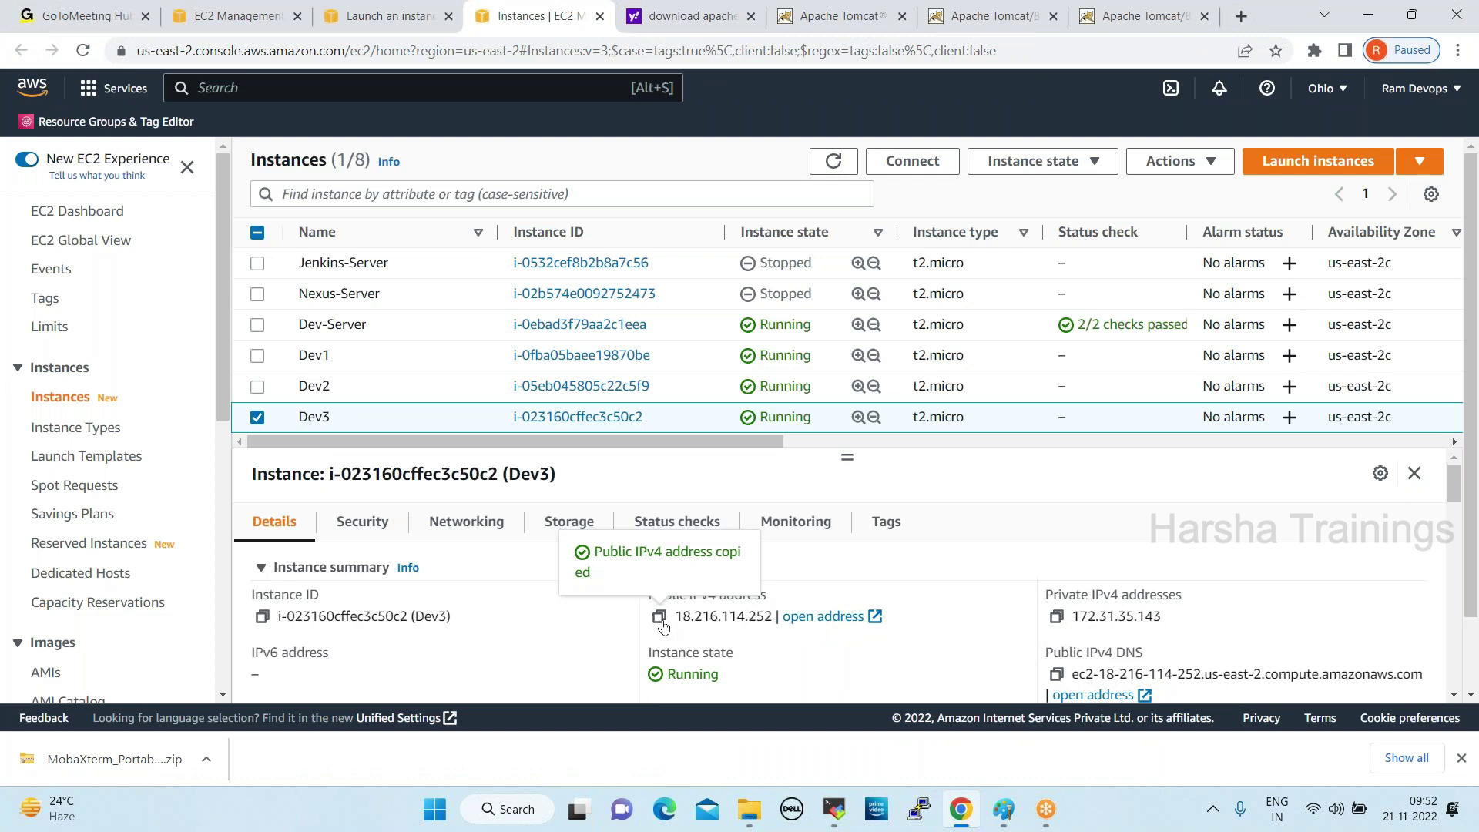
left_click(1241, 16)
type("18.216.114.252")
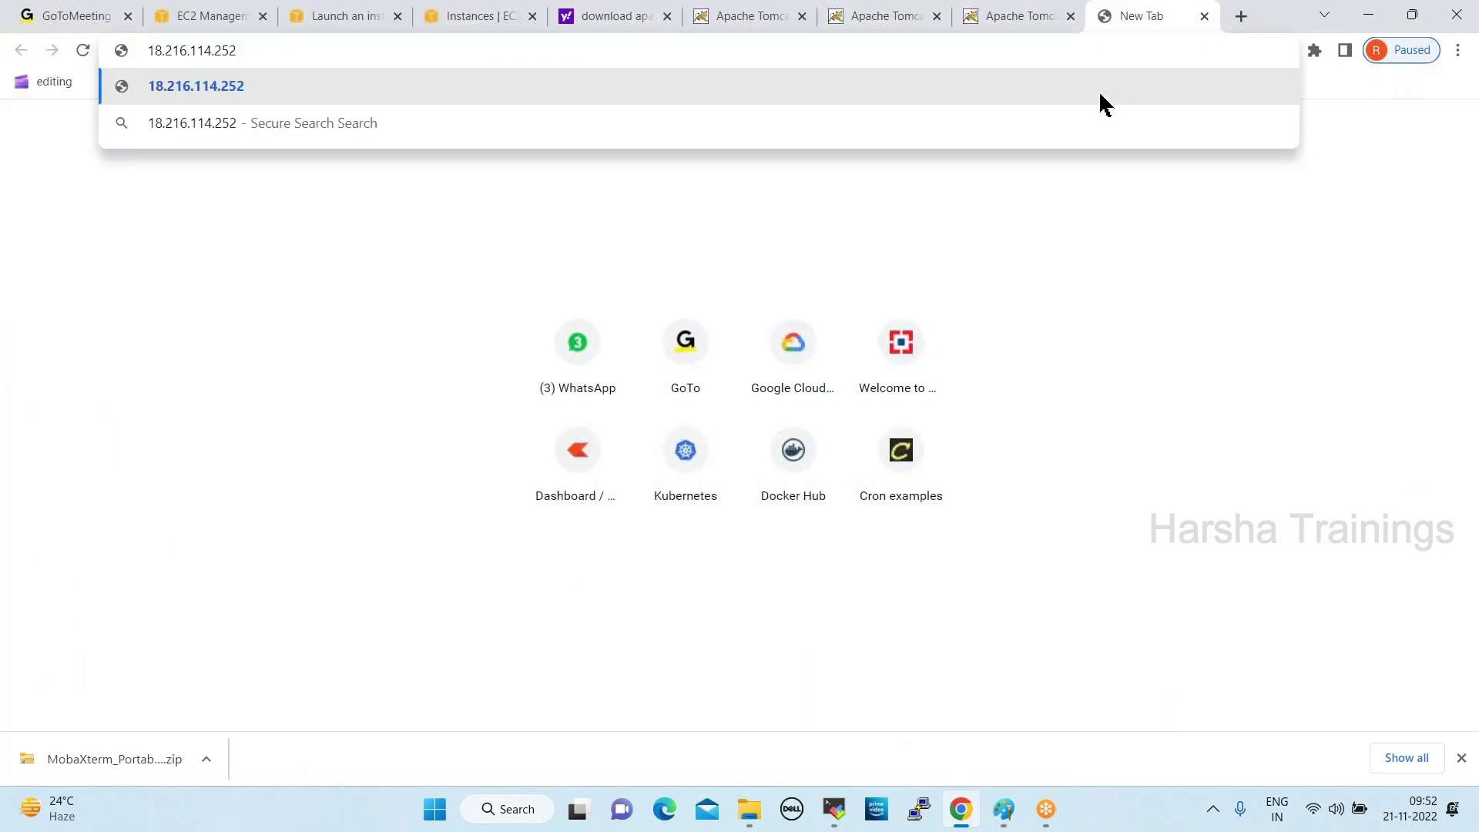
type(":8080")
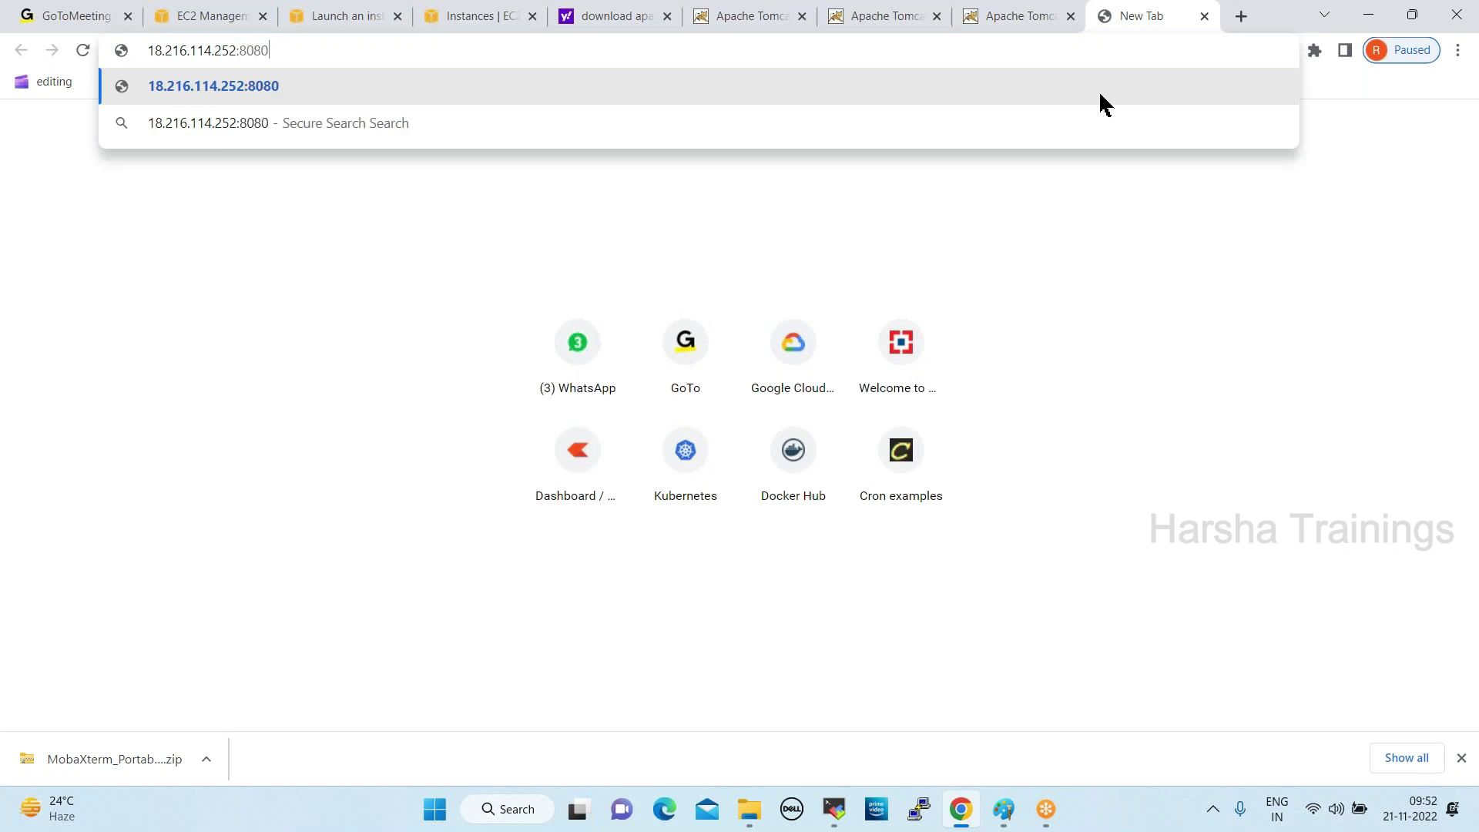
key("Return")
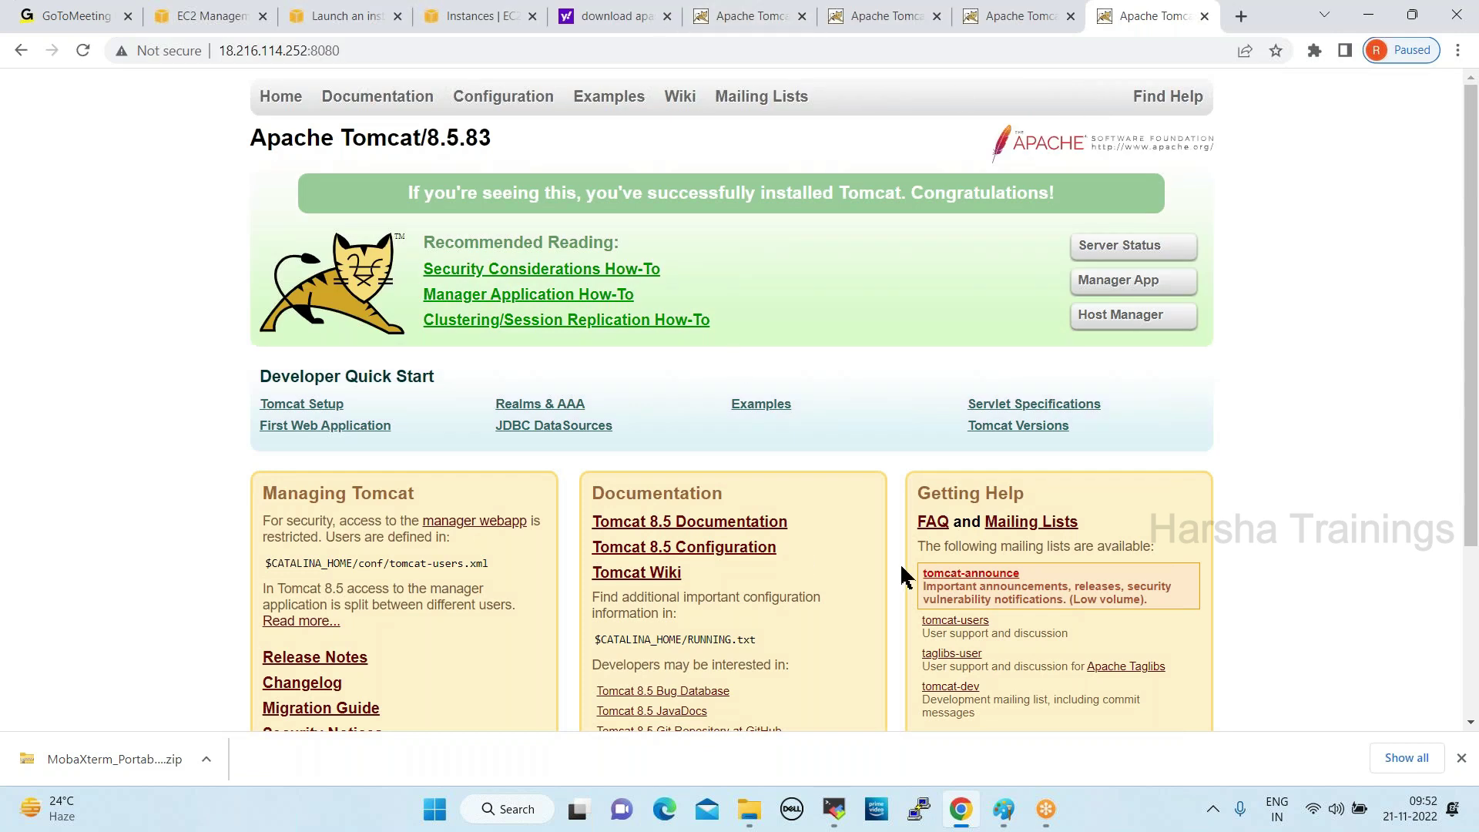
Select only Dev5 in the EC2 Instances list, copy its public IPv4 address and switch back to MobaXterm
left_click(466, 16)
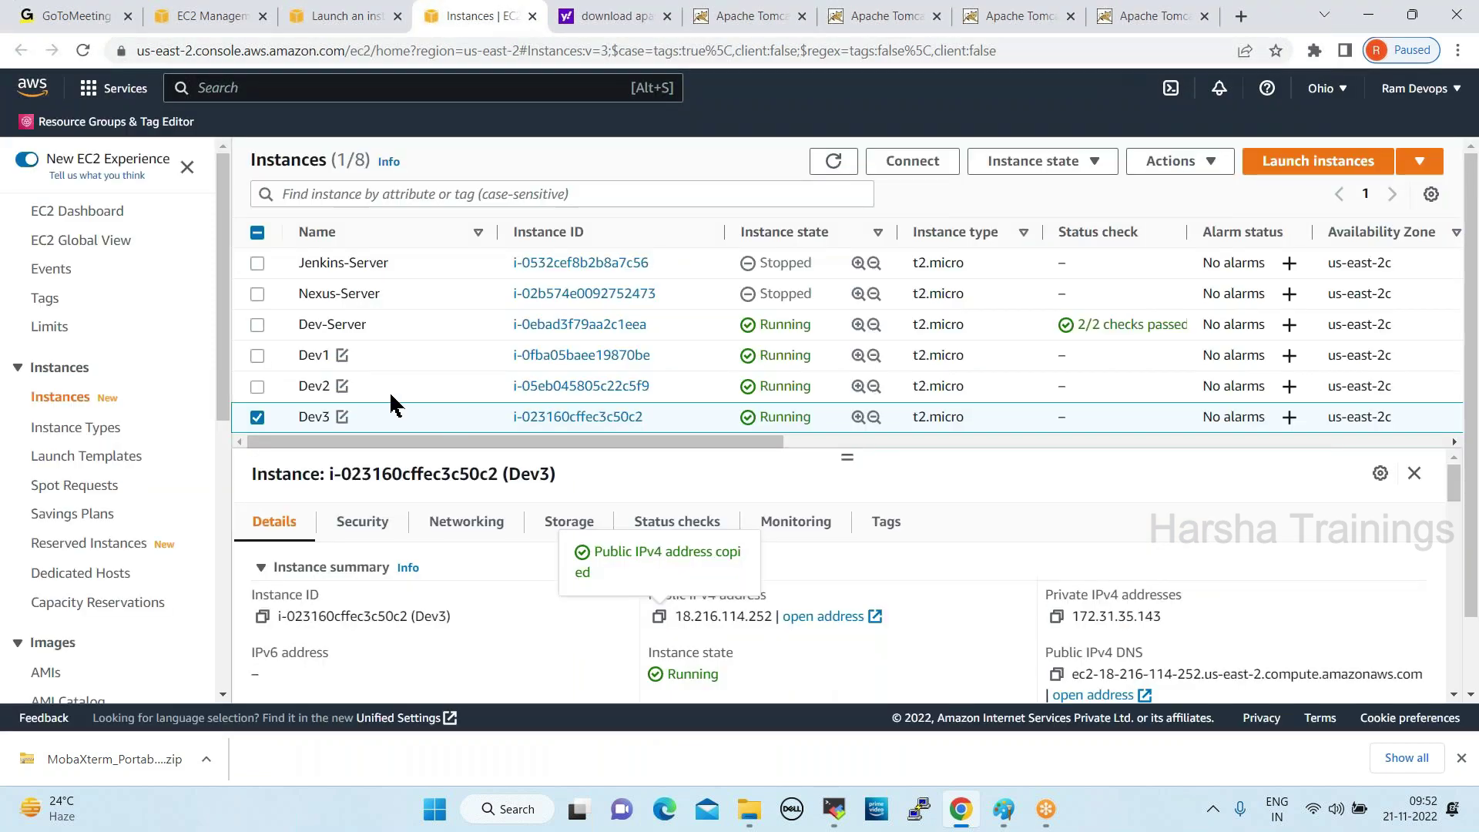
scroll(409, 383, "down", 2)
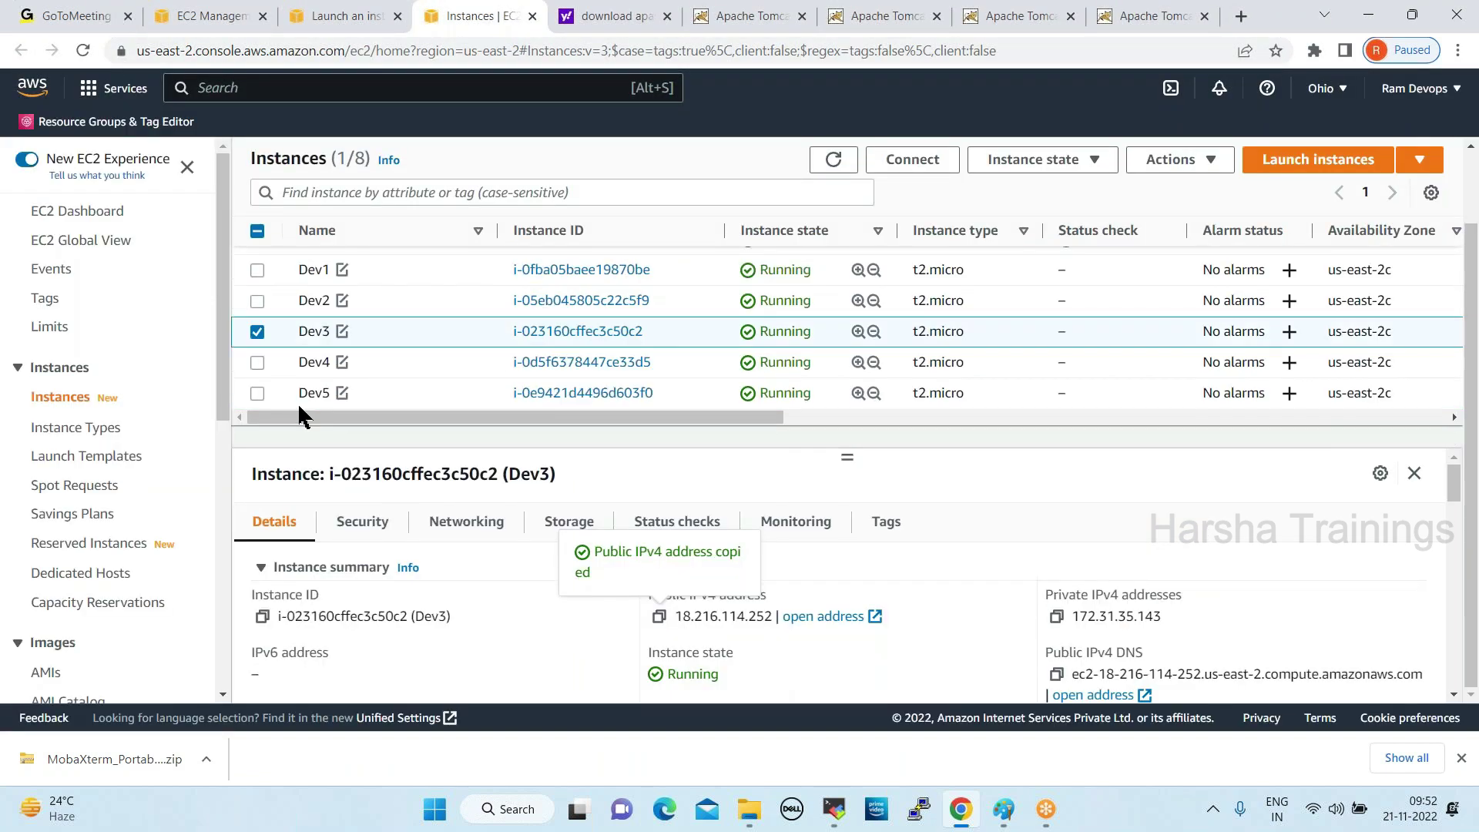
left_click(257, 331)
left_click(257, 395)
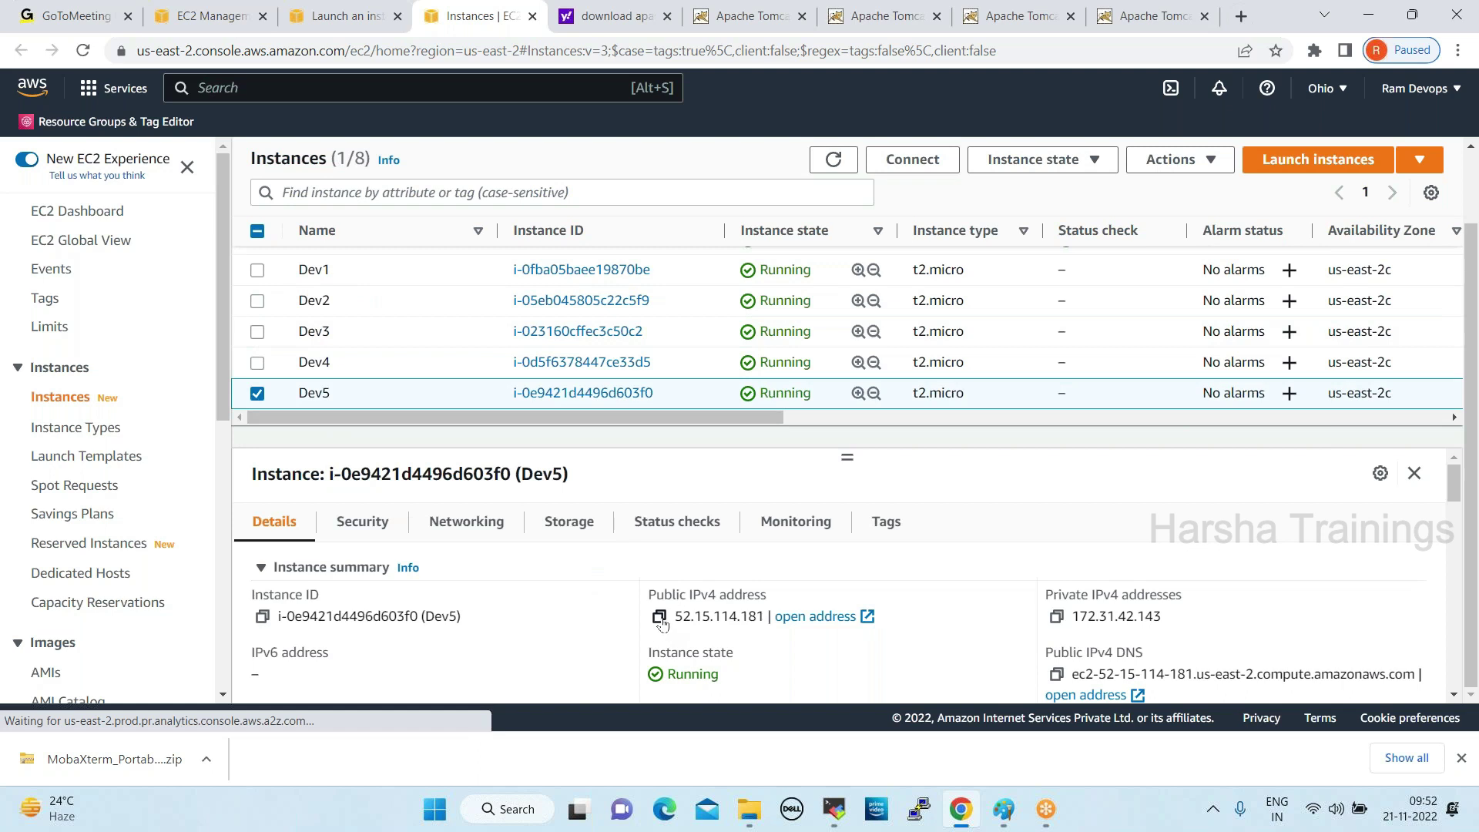
left_click(660, 617)
left_click(847, 817)
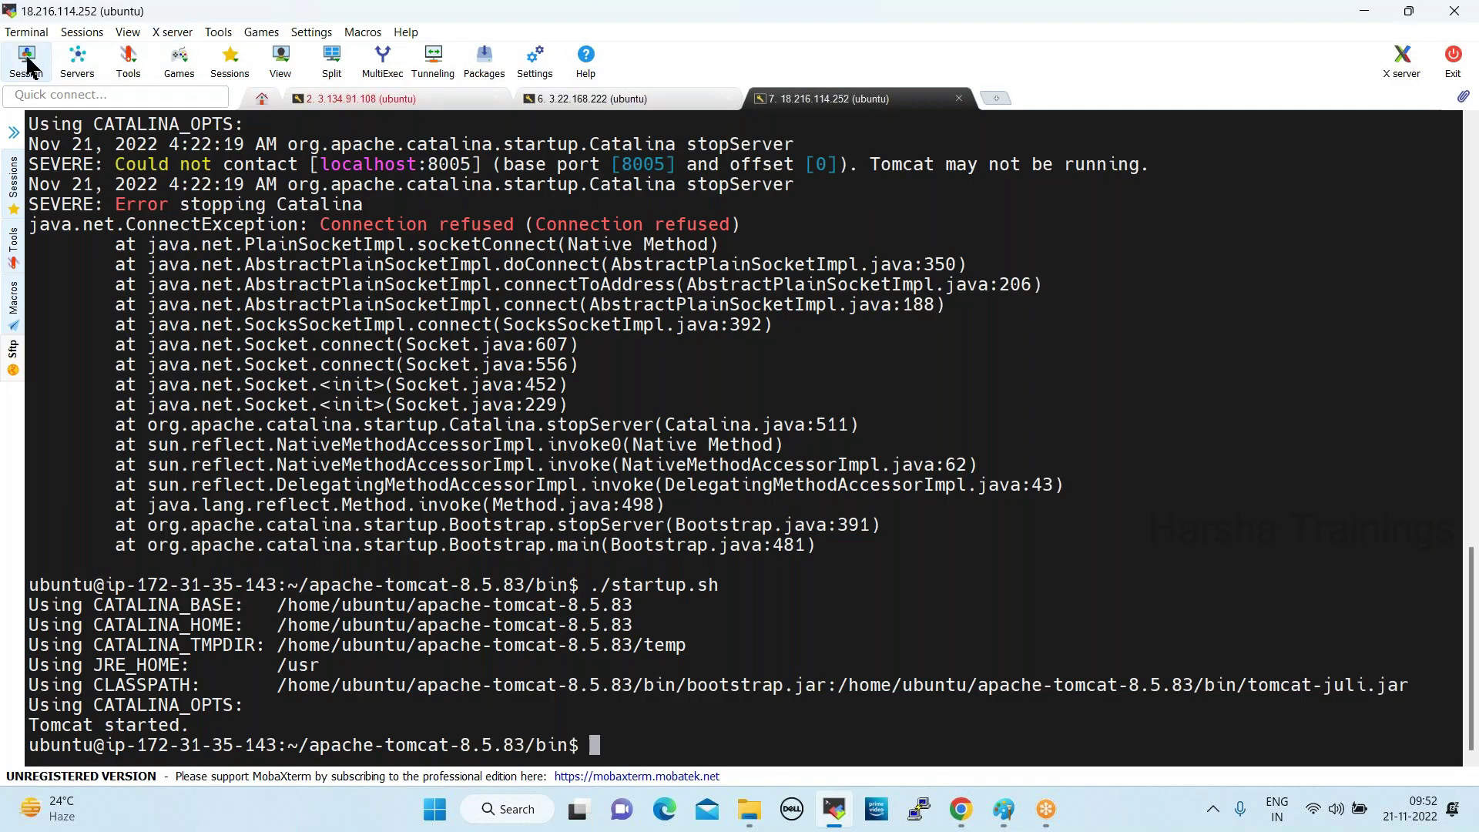
Create a new SSH session for Dev5 with remote host 52.15.114.181 and username ubuntu
left_click(28, 62)
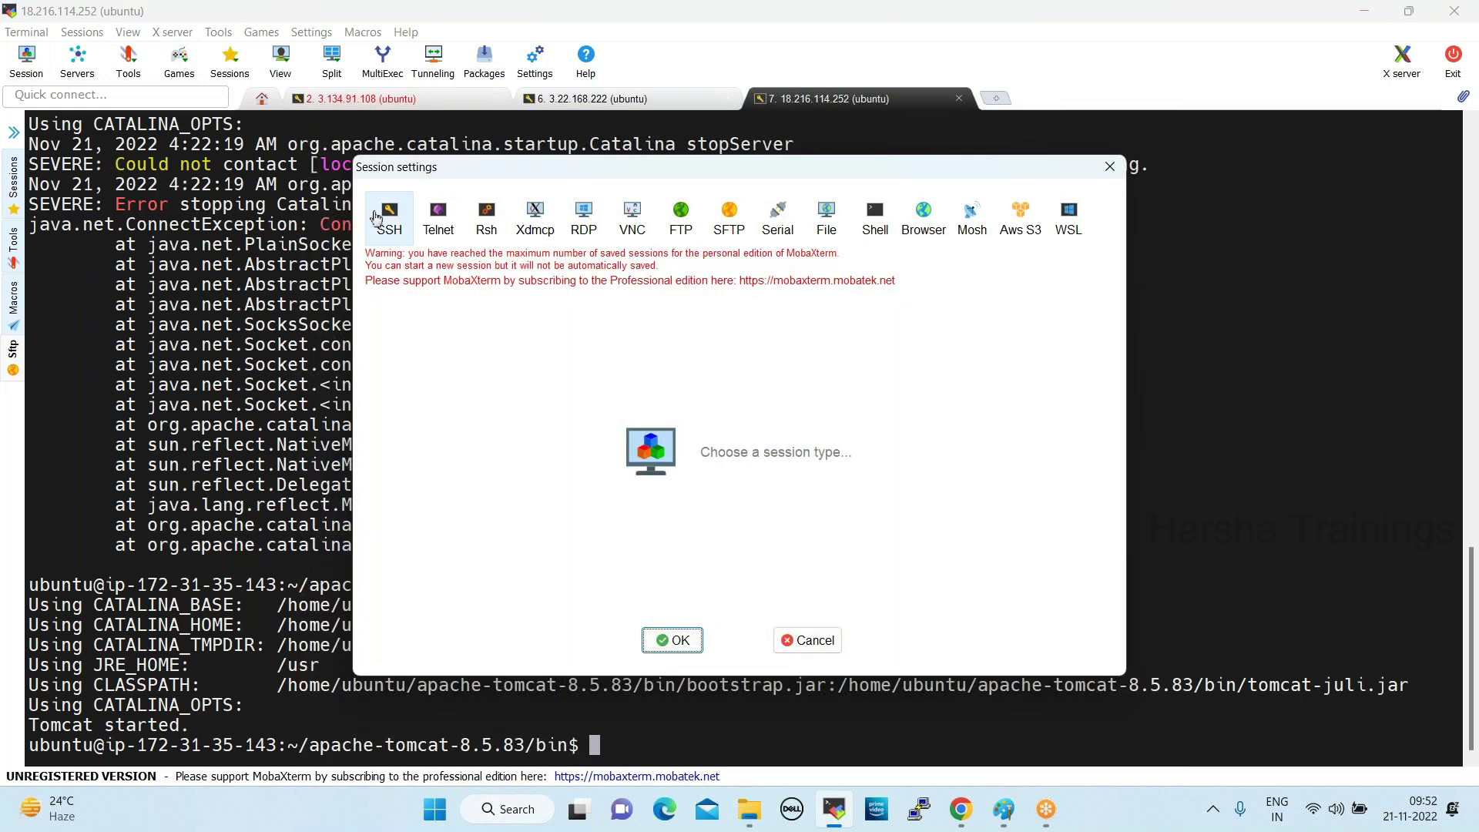
left_click(389, 223)
key("ctrl+v")
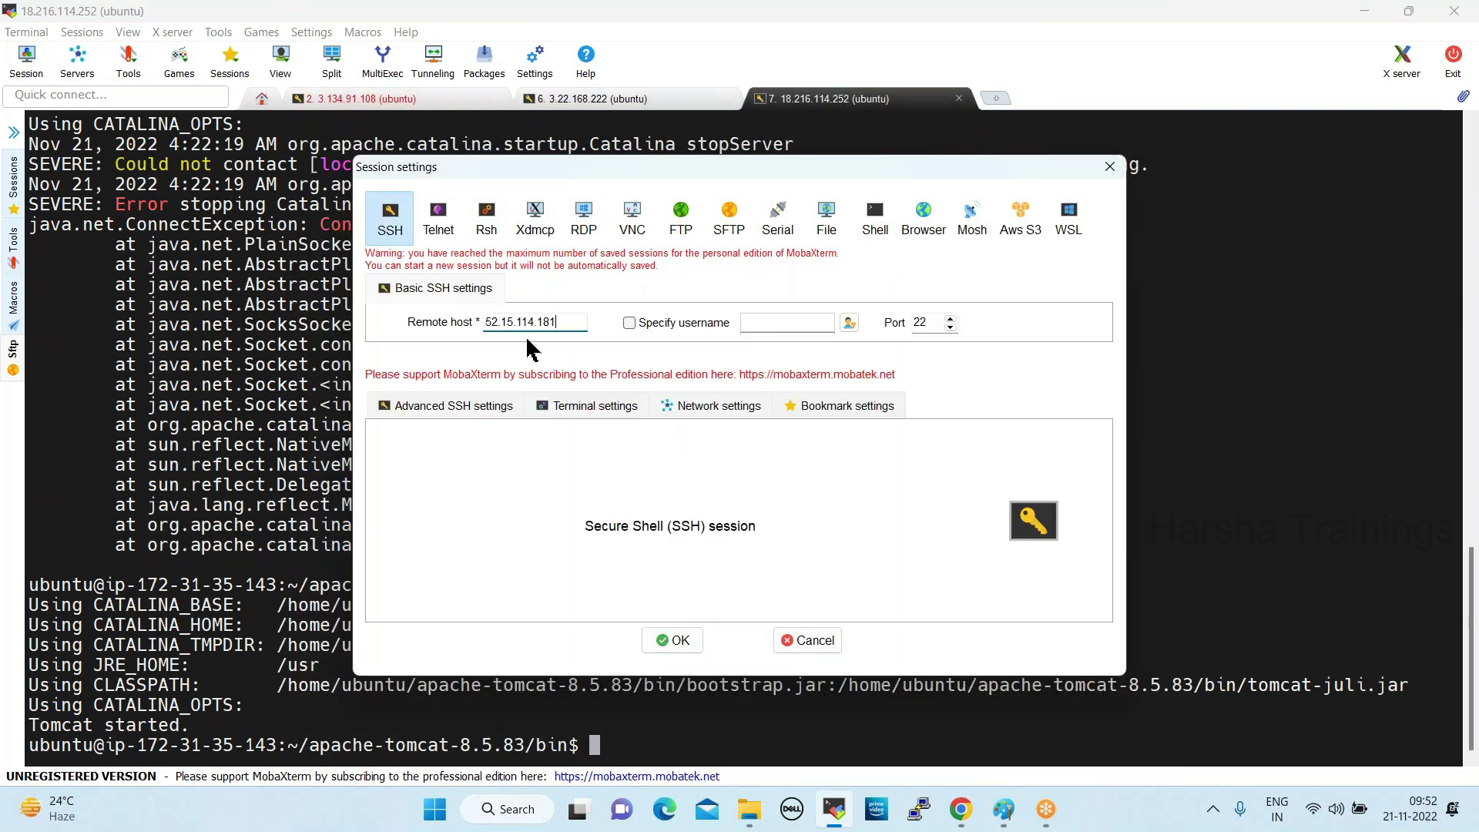
left_click(630, 323)
type("ubuntu")
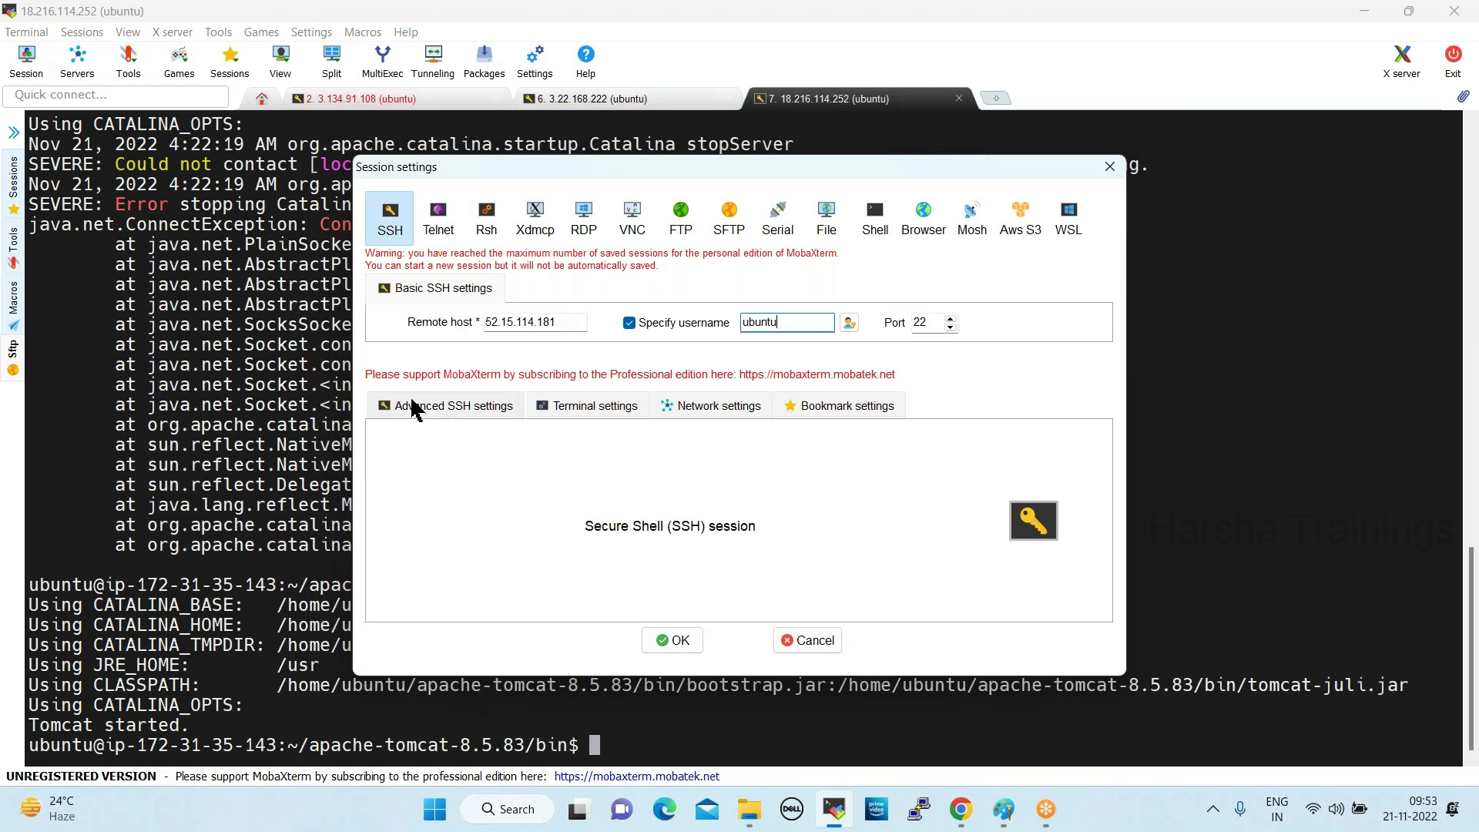
Set the Devopsbatch66 key file from the Desktop as the session's private key and connect to Dev5
left_click(436, 405)
left_click(436, 563)
left_click(717, 562)
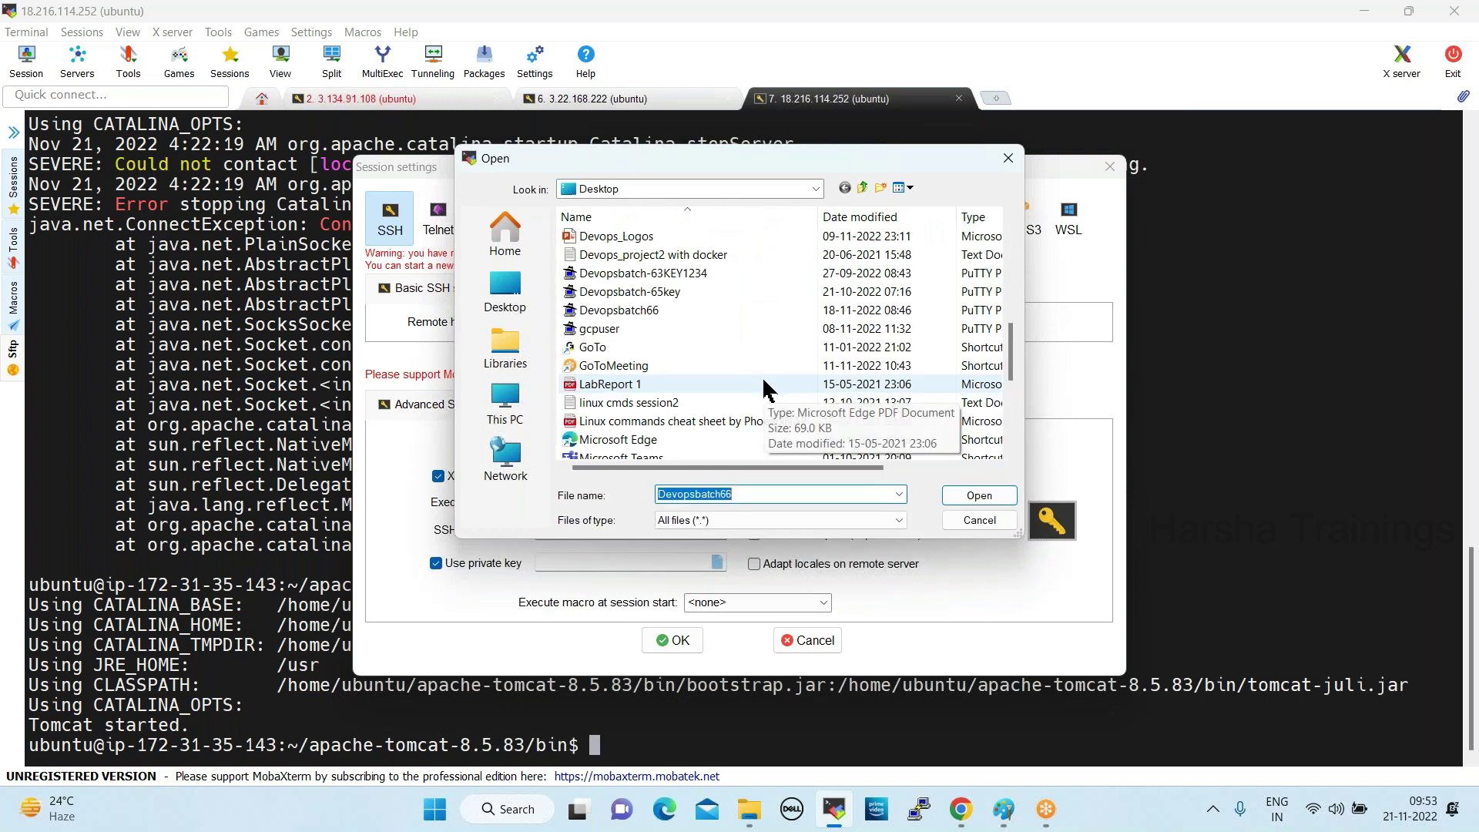
scroll(763, 382, "down", 2)
scroll(763, 381, "down", 2)
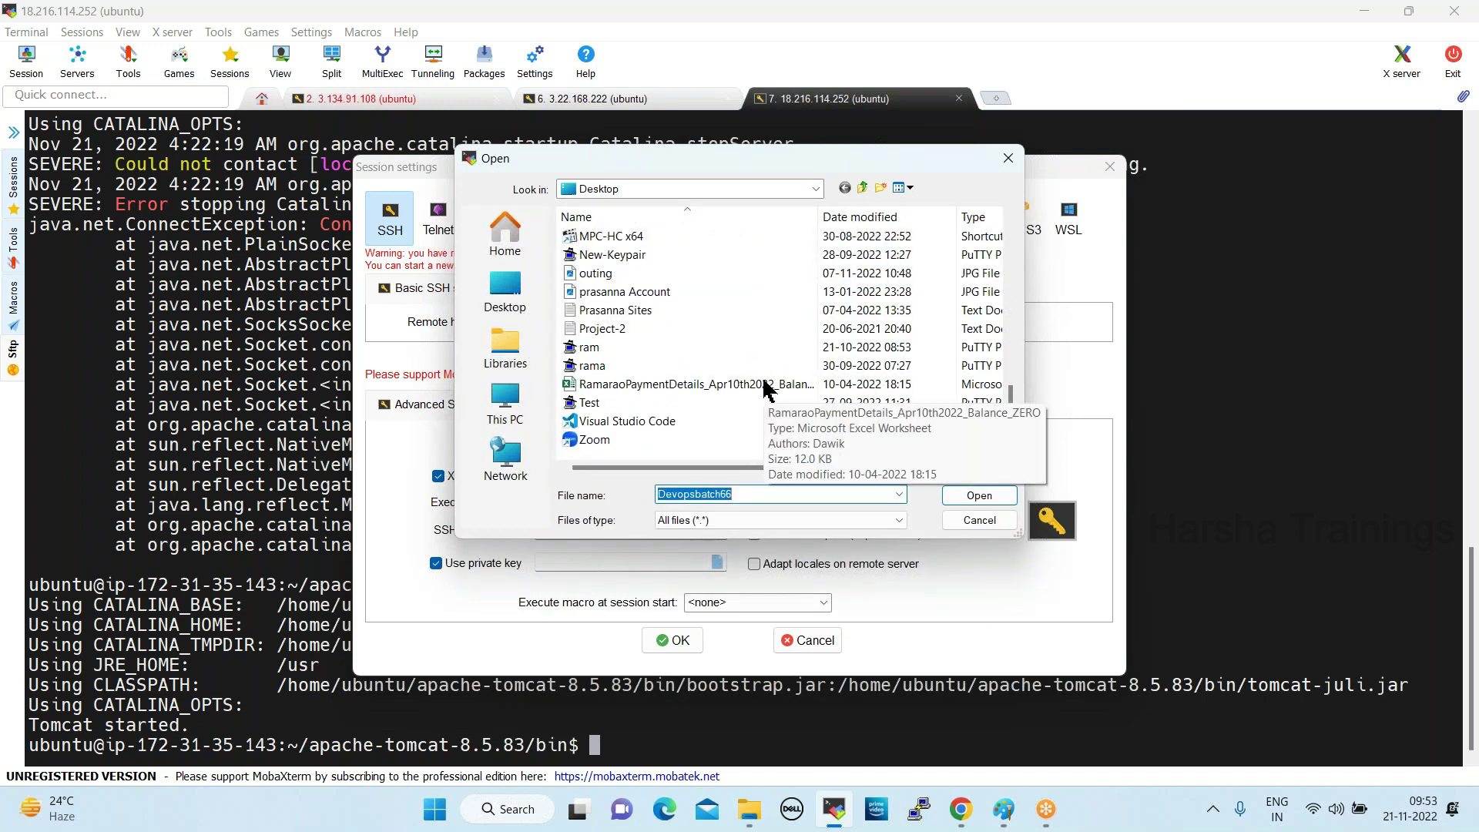
scroll(763, 389, "up", 4)
scroll(767, 385, "up", 2)
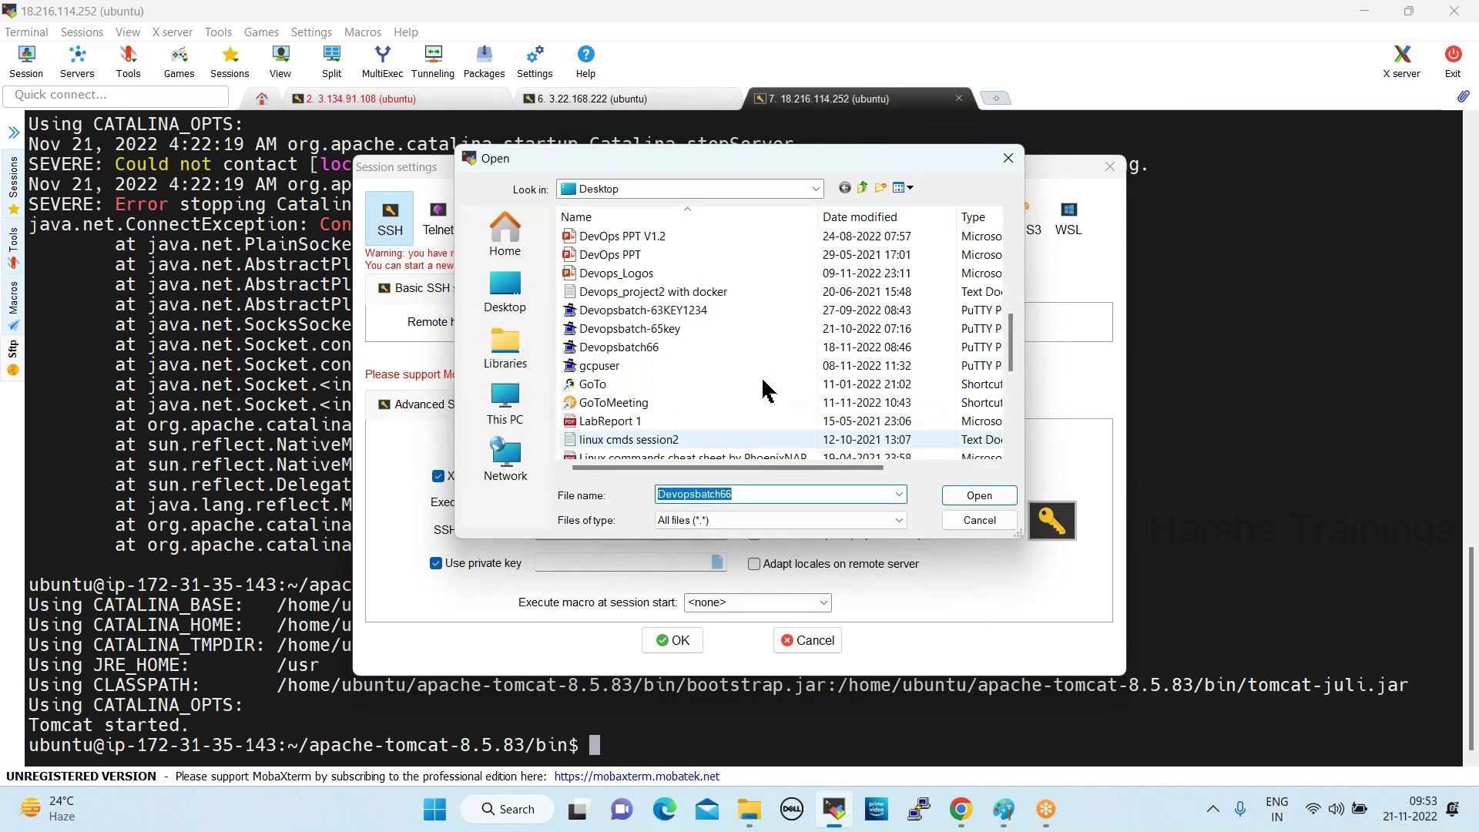
double_click(669, 348)
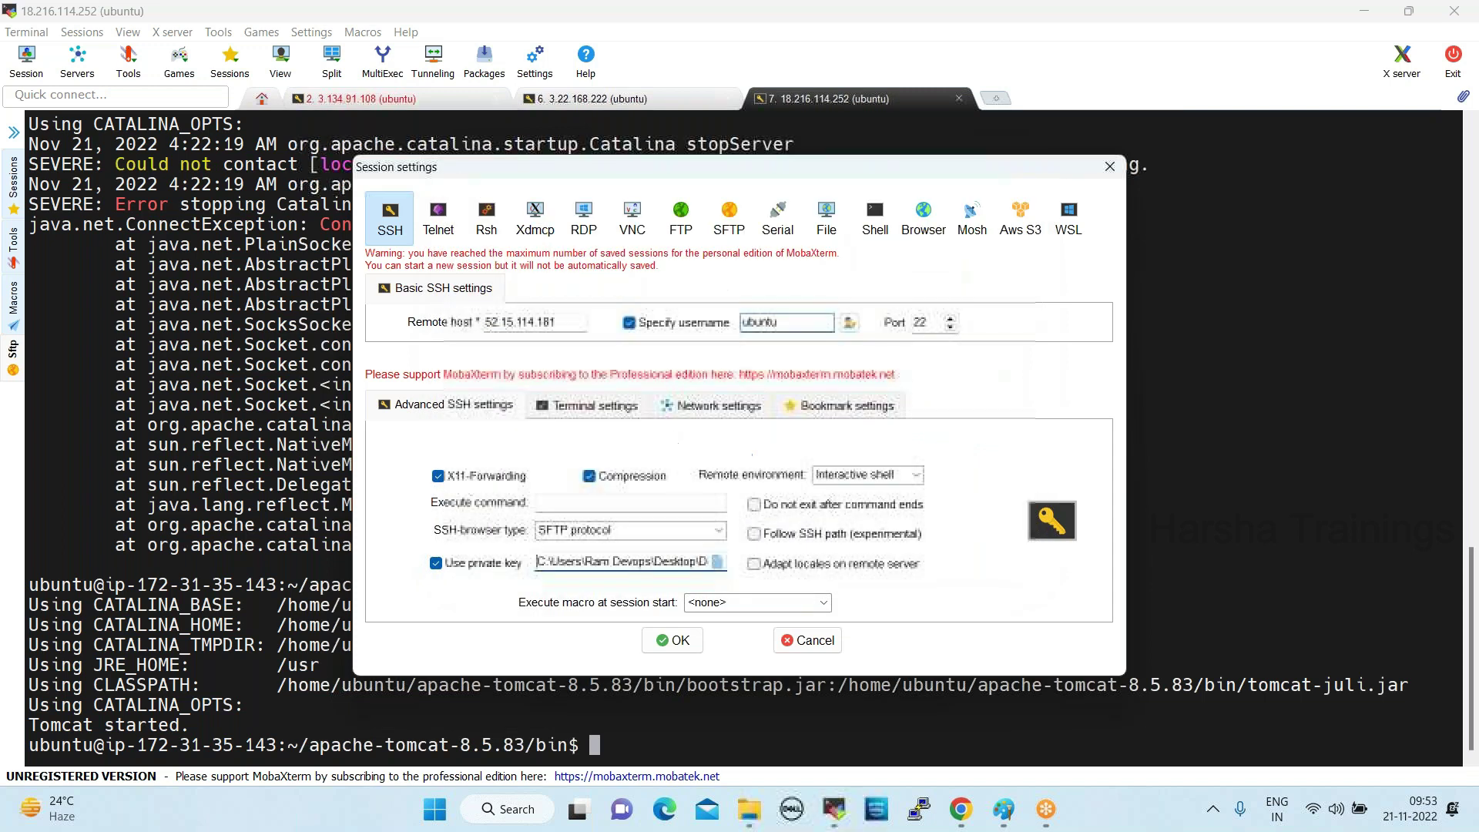
left_click(672, 640)
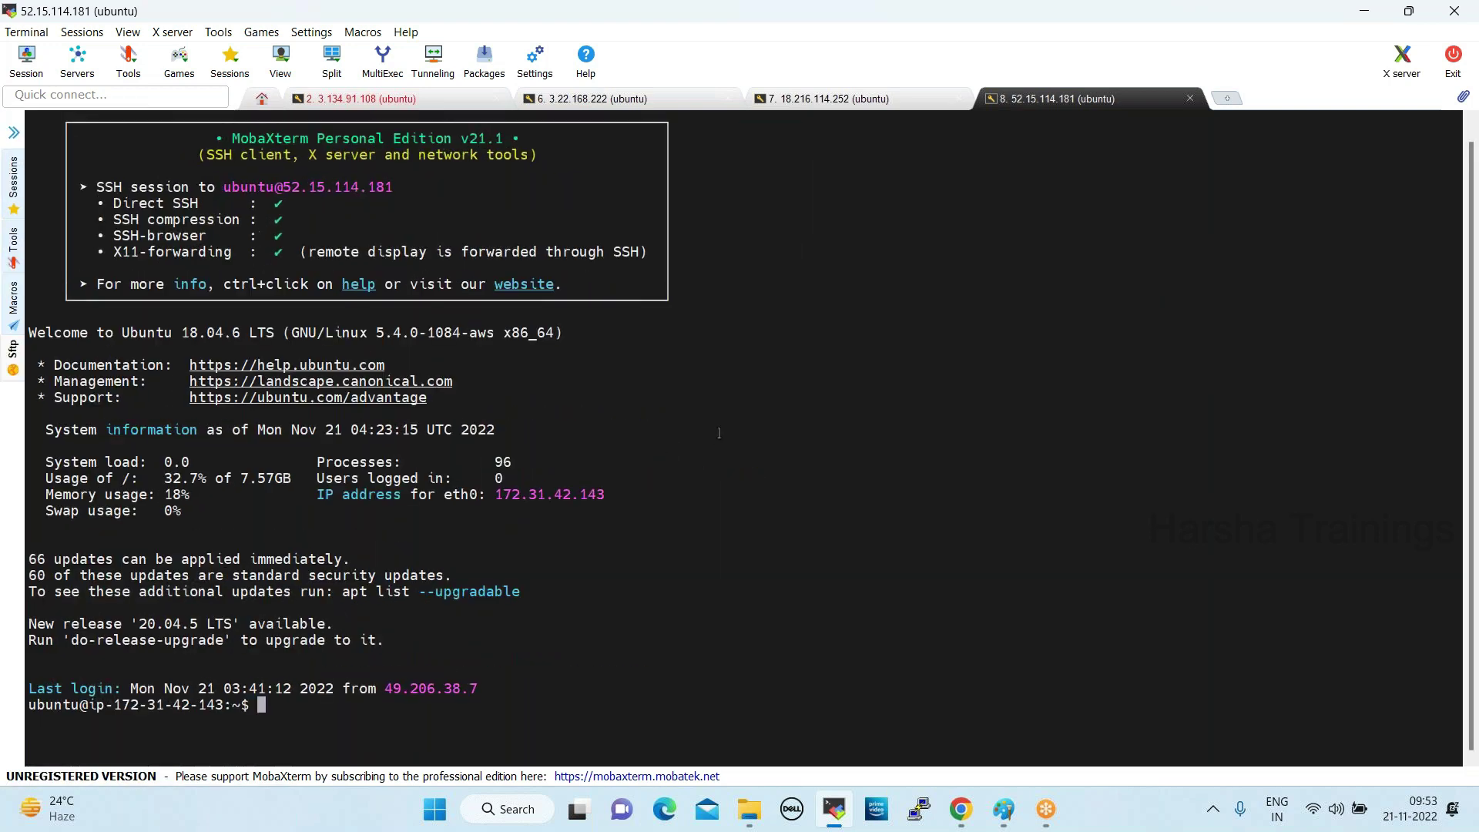
Enlarge the terminal text and clear the Dev5 terminal screen
scroll(852, 438, "up", 2)
type("clear")
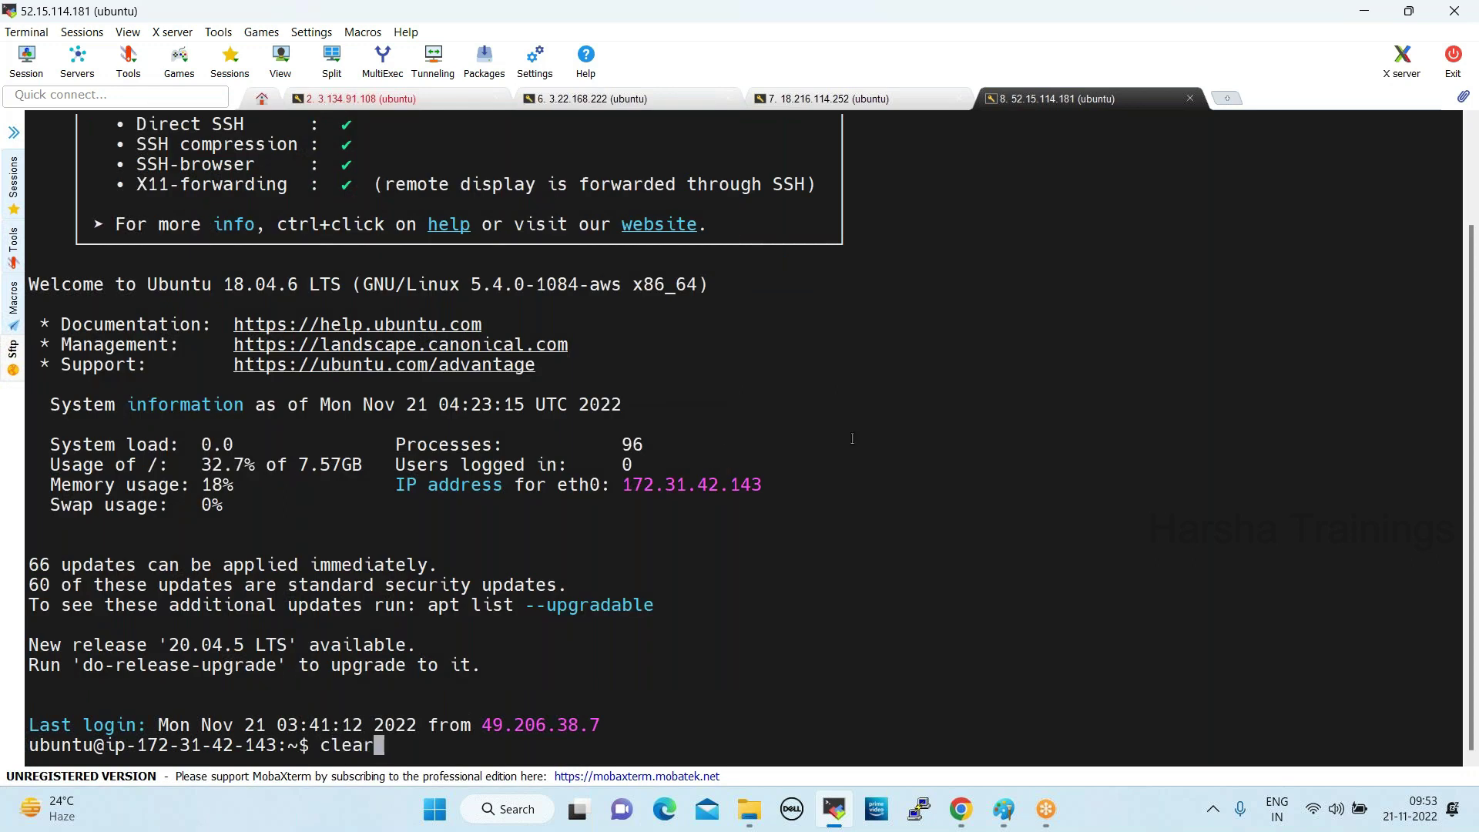
key("Return")
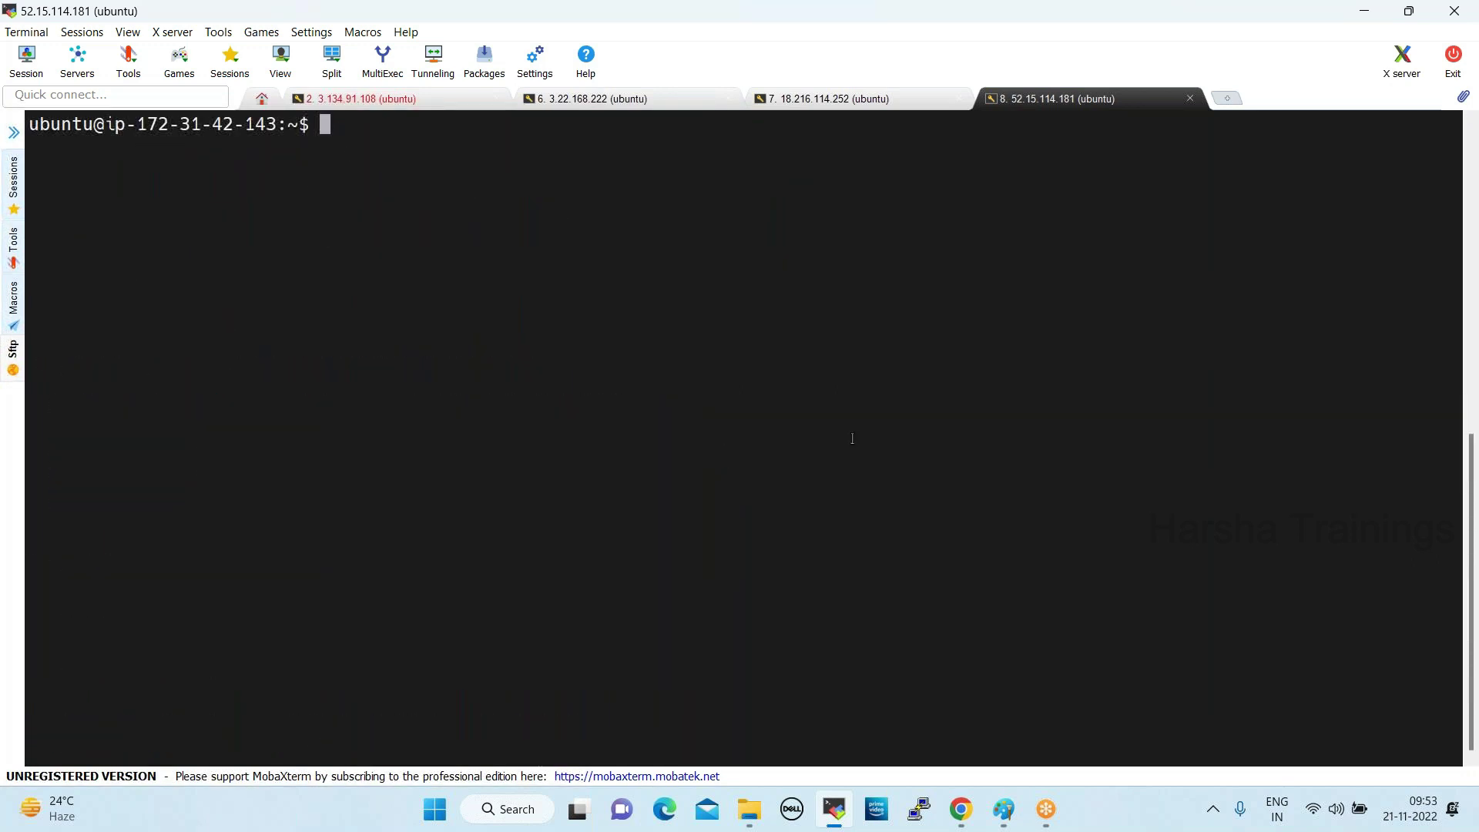
Check the installed Java, Git, Maven and Ansible versions on Dev5
type("java -version")
key("Return")
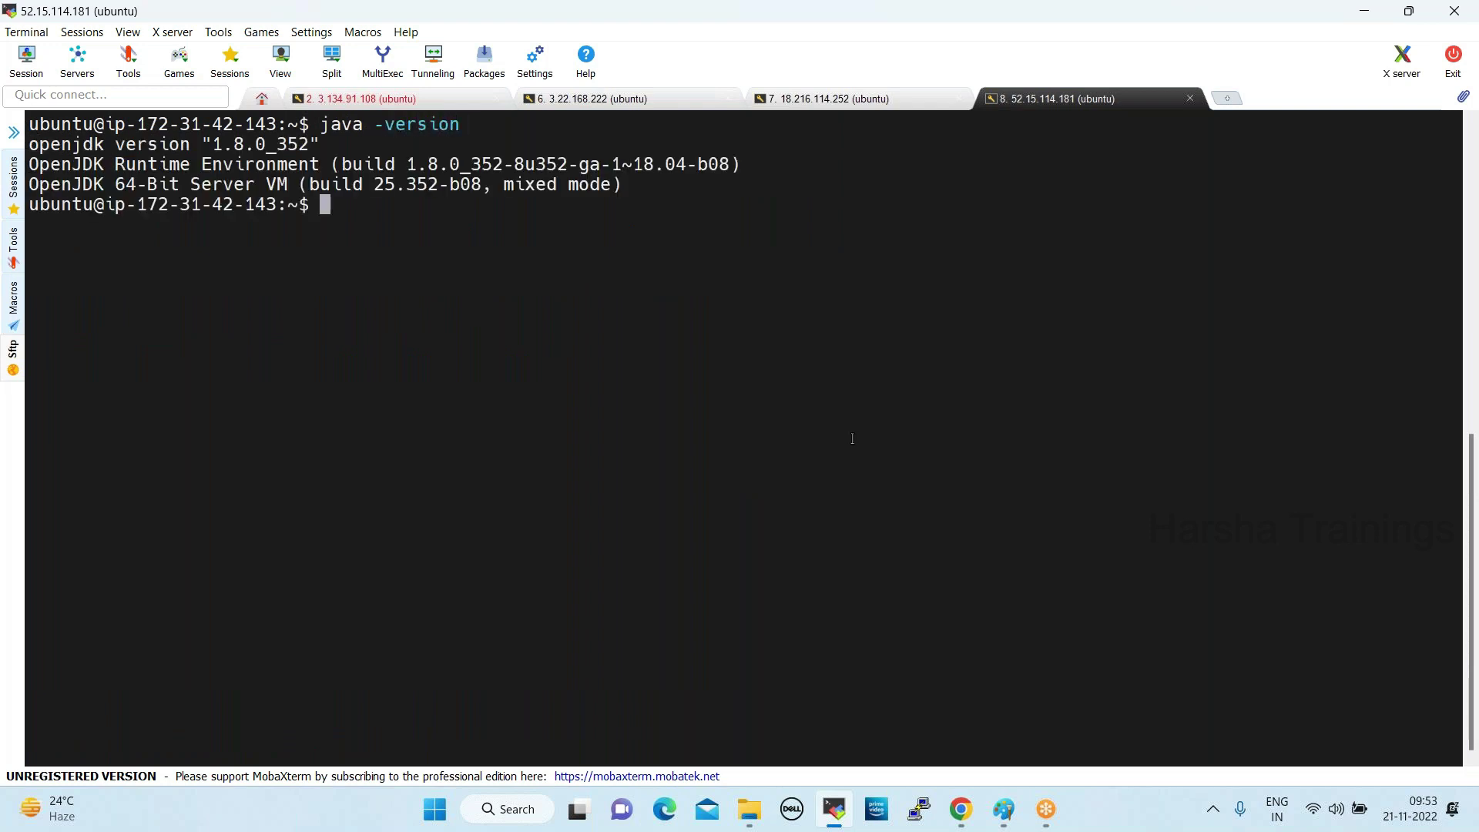
type("git --version")
key("Return")
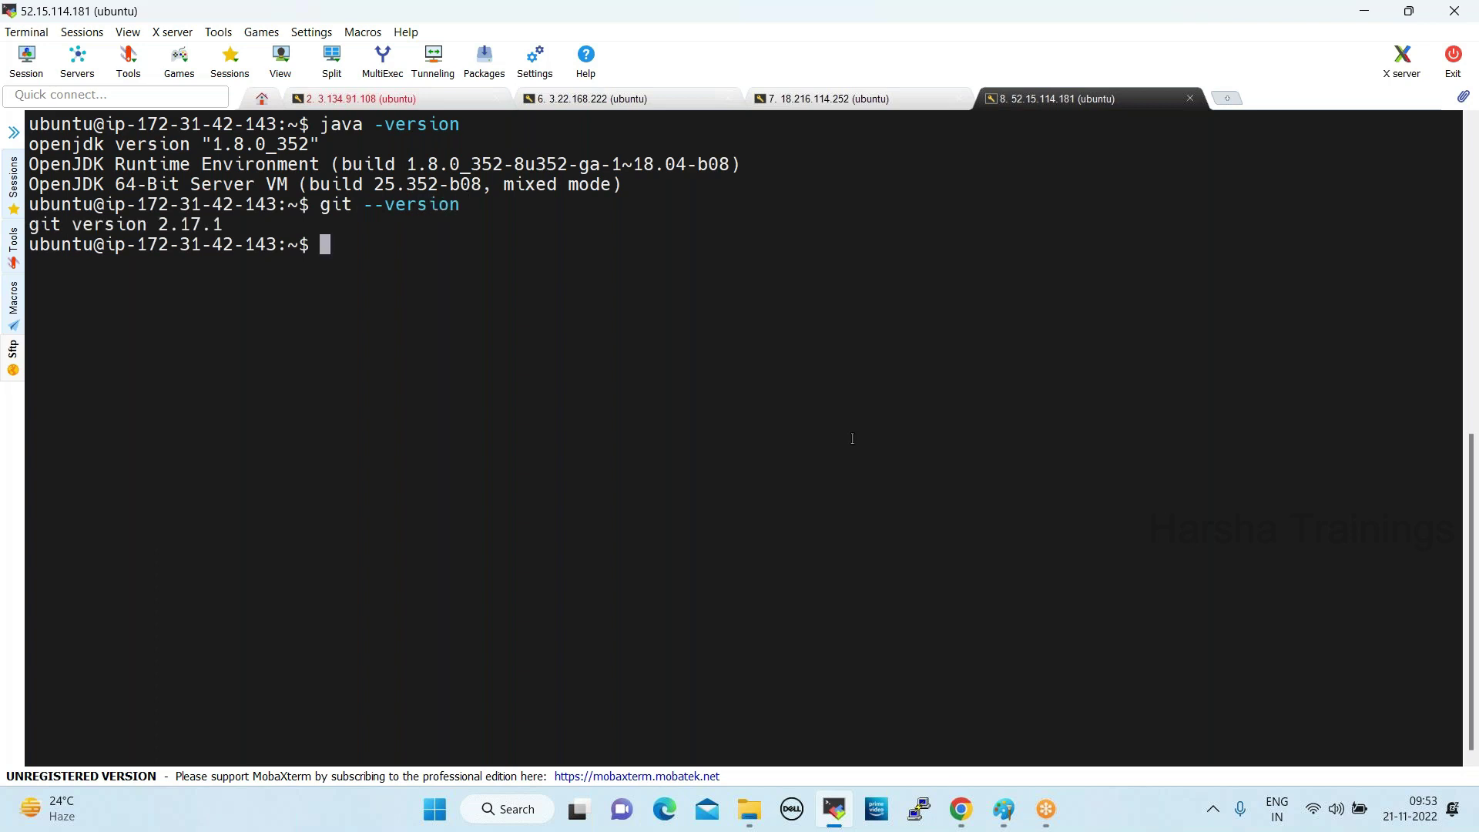
type("mvn --version")
key("Return")
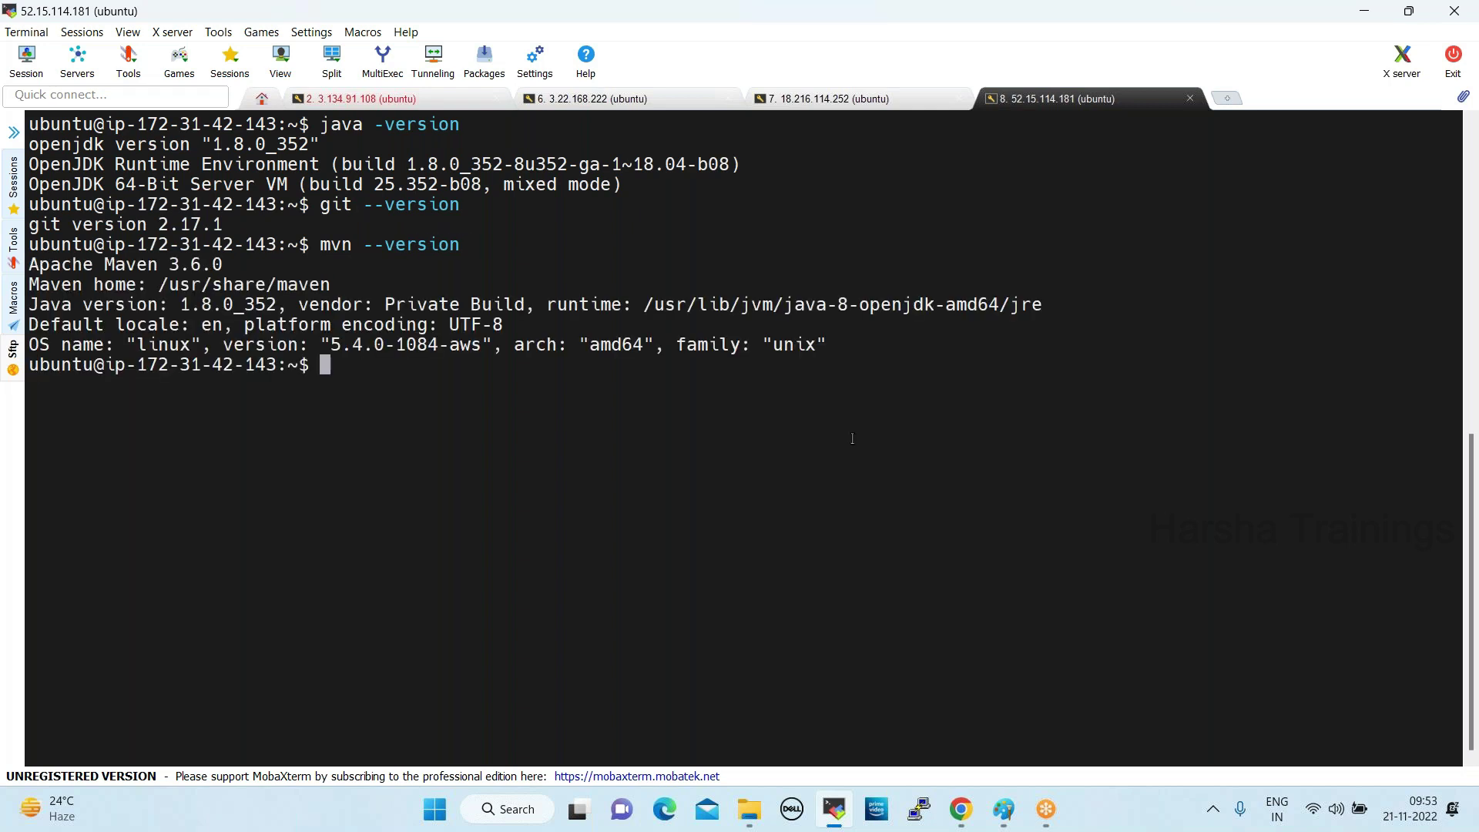
type("ansible --version")
key("Return")
List Dev5's home directory, change into apache-tomcat-8.5.83/bin and list its files
type("ls")
key("Return")
type("cd apa")
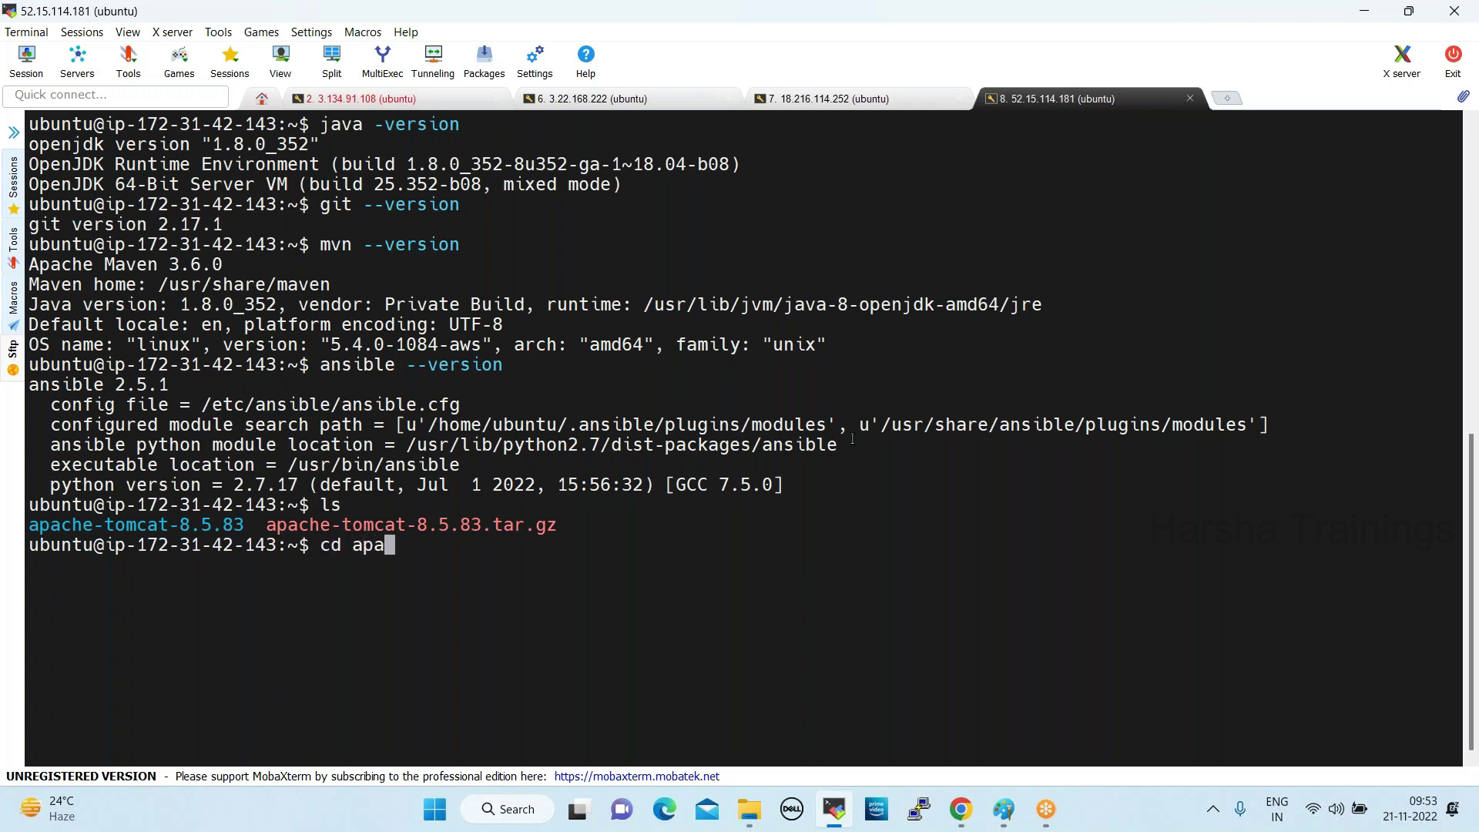
key("Tab")
key("Return")
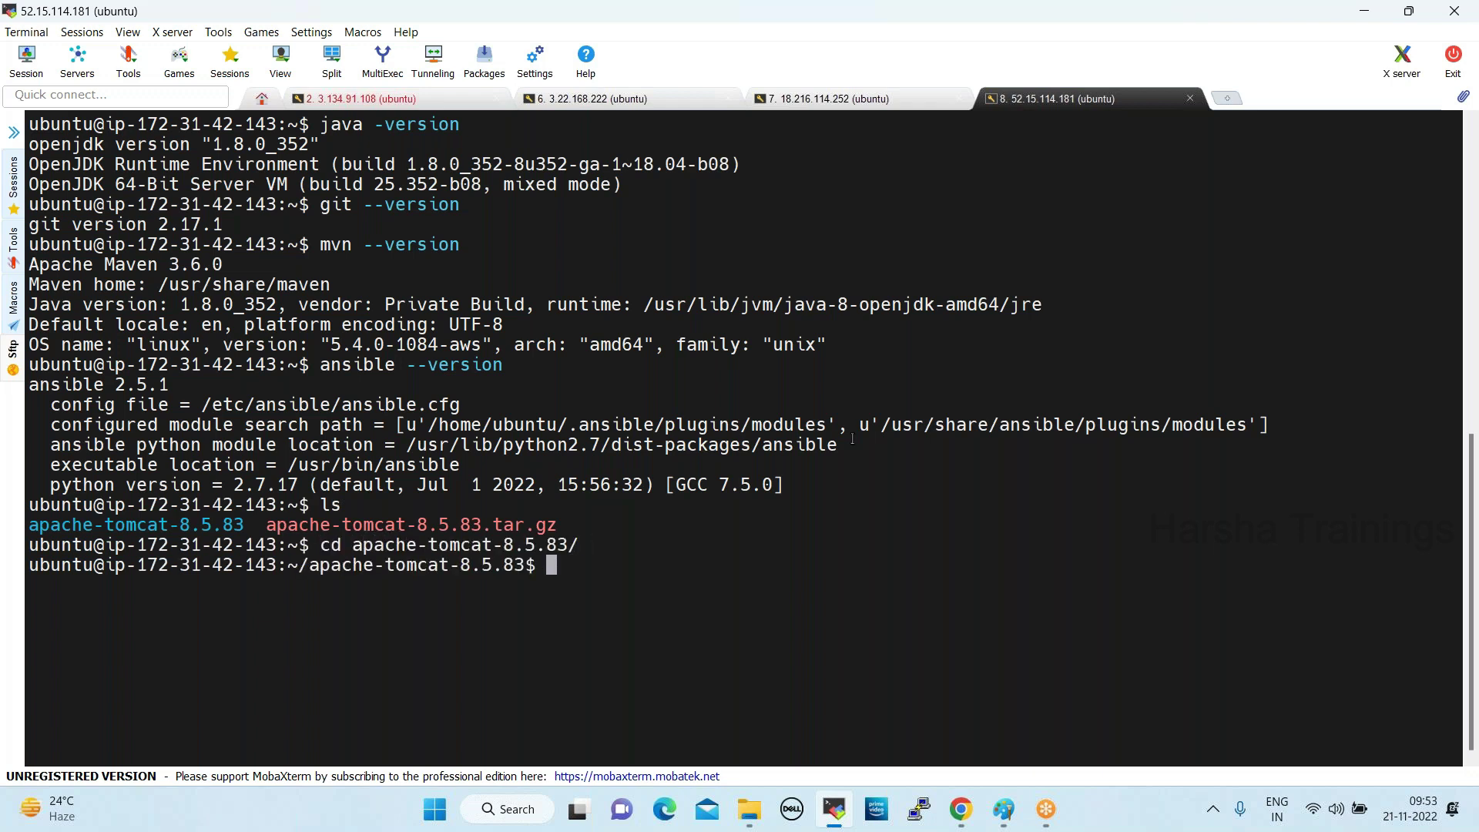
type("cd bin")
key("Tab")
key("Return")
type("ls")
key("Return")
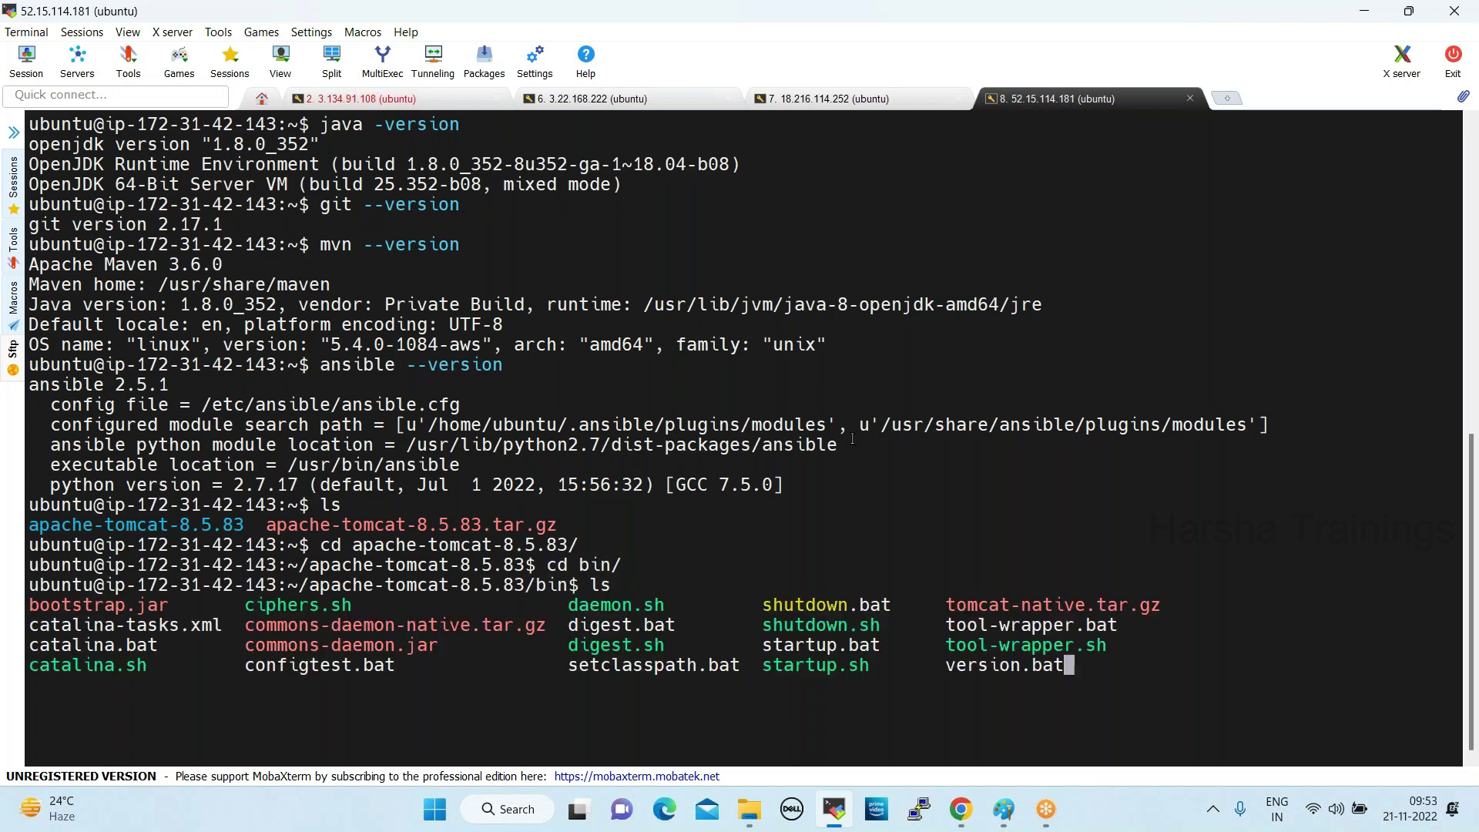
Try to stop Tomcat on Dev5 with ./shutdown.sh, and start it with ./startup.sh
type("./shutdown.sh")
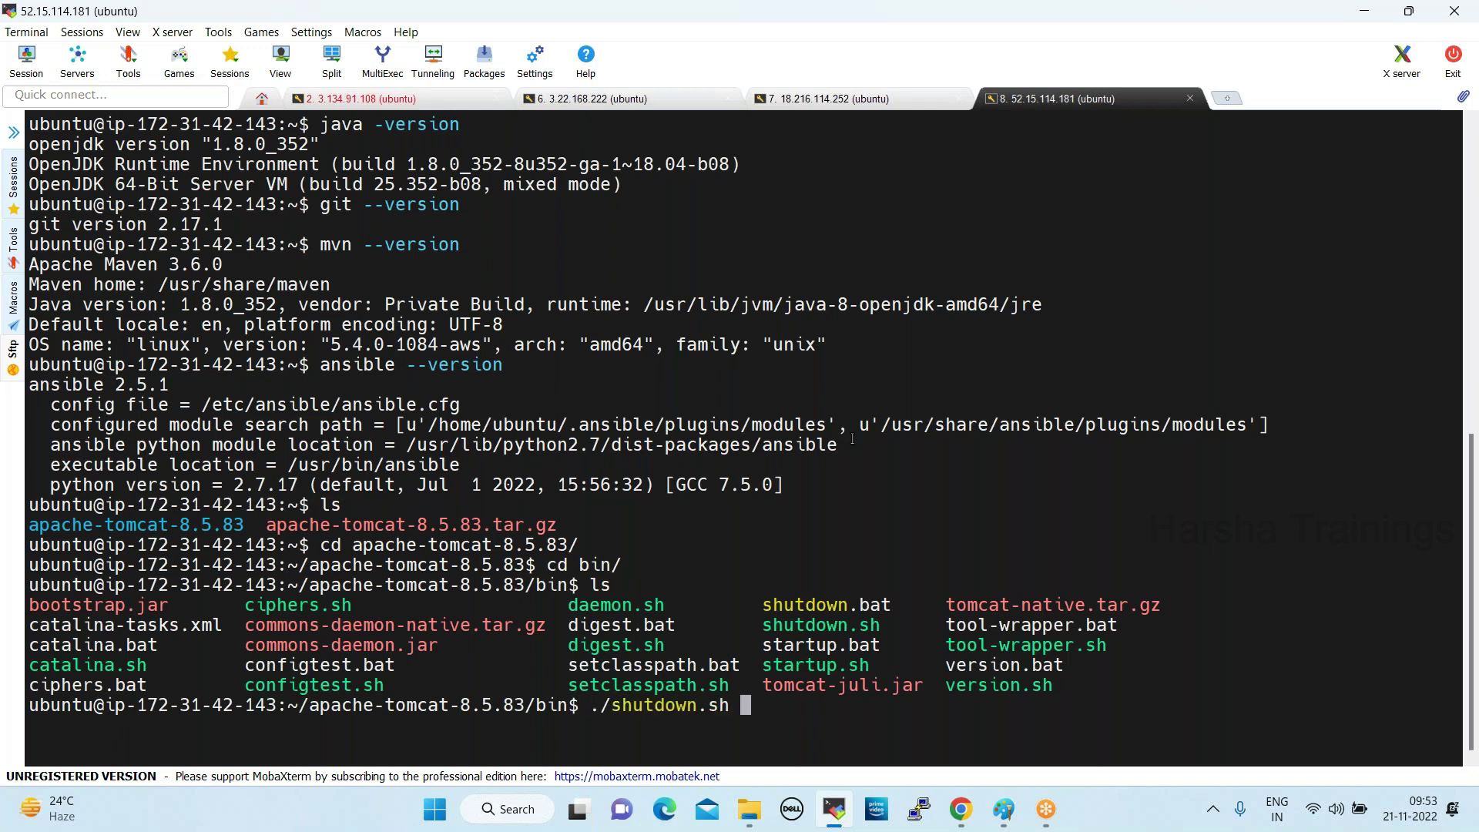
key("Return")
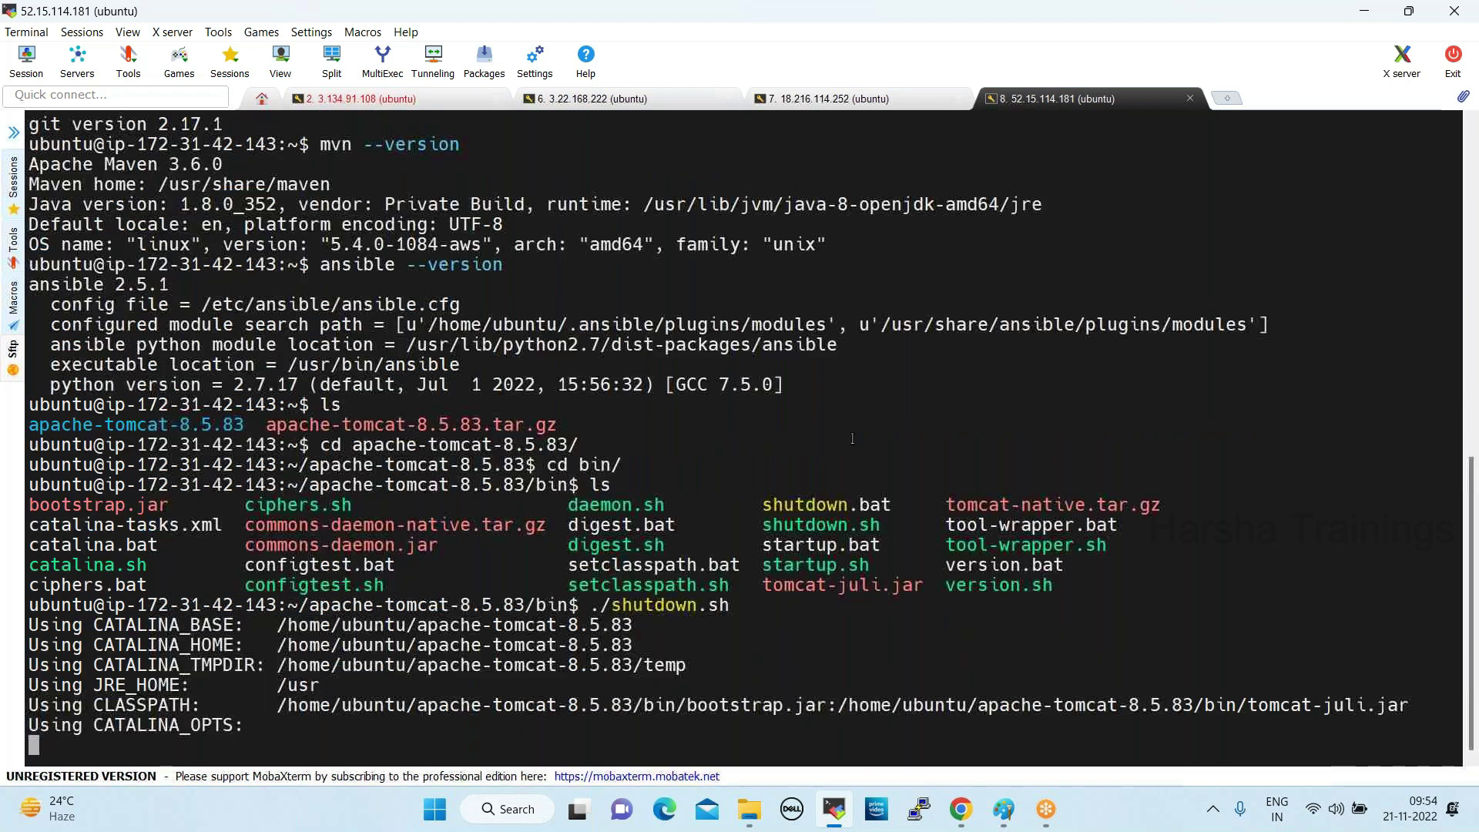
type("./startup.sh")
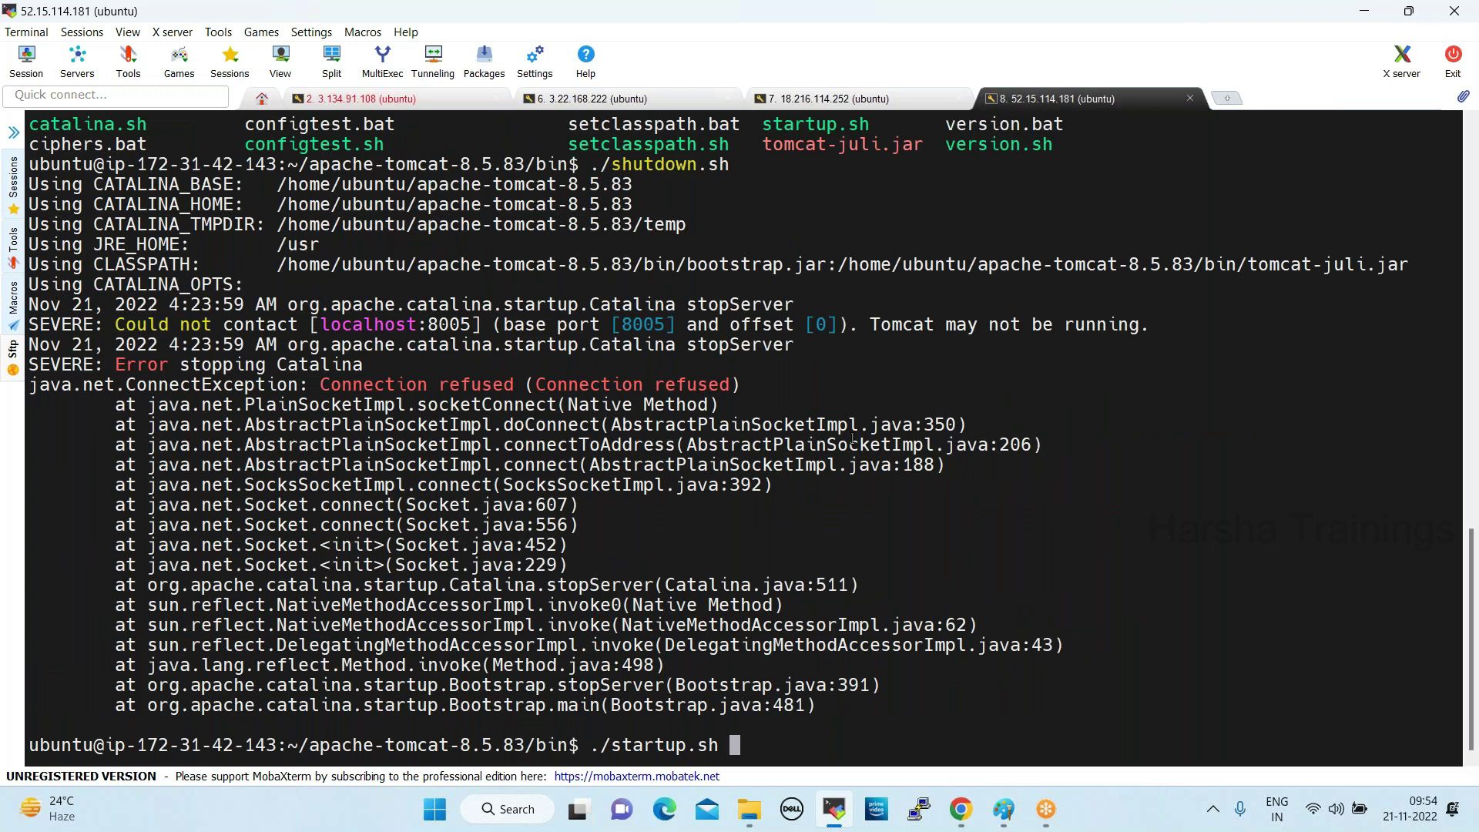
key("Return")
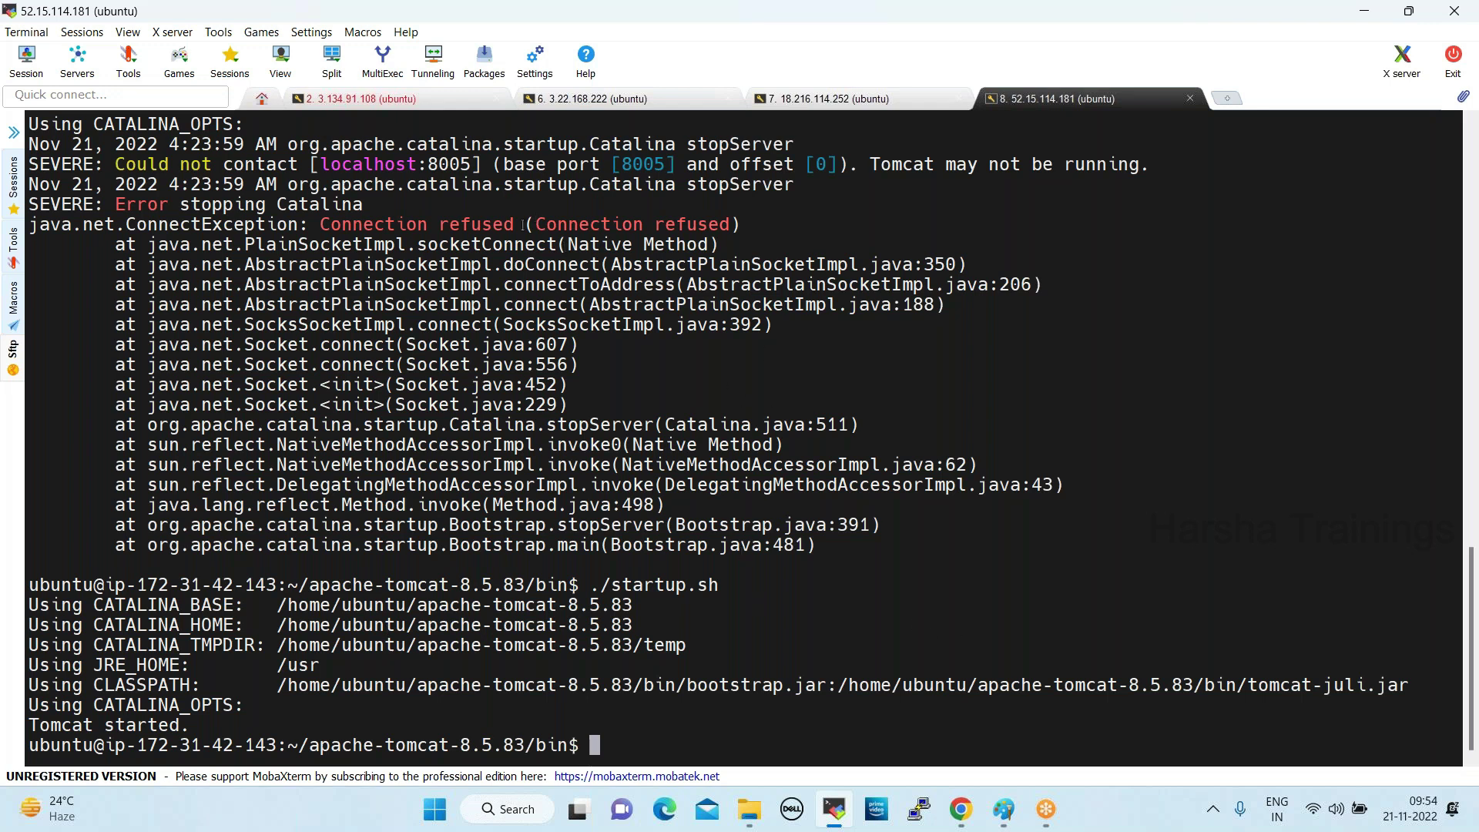
Switch to Chrome and open 52.15.114.181:8080 in a new browser tab to check Dev5's Tomcat home page
left_click(961, 809)
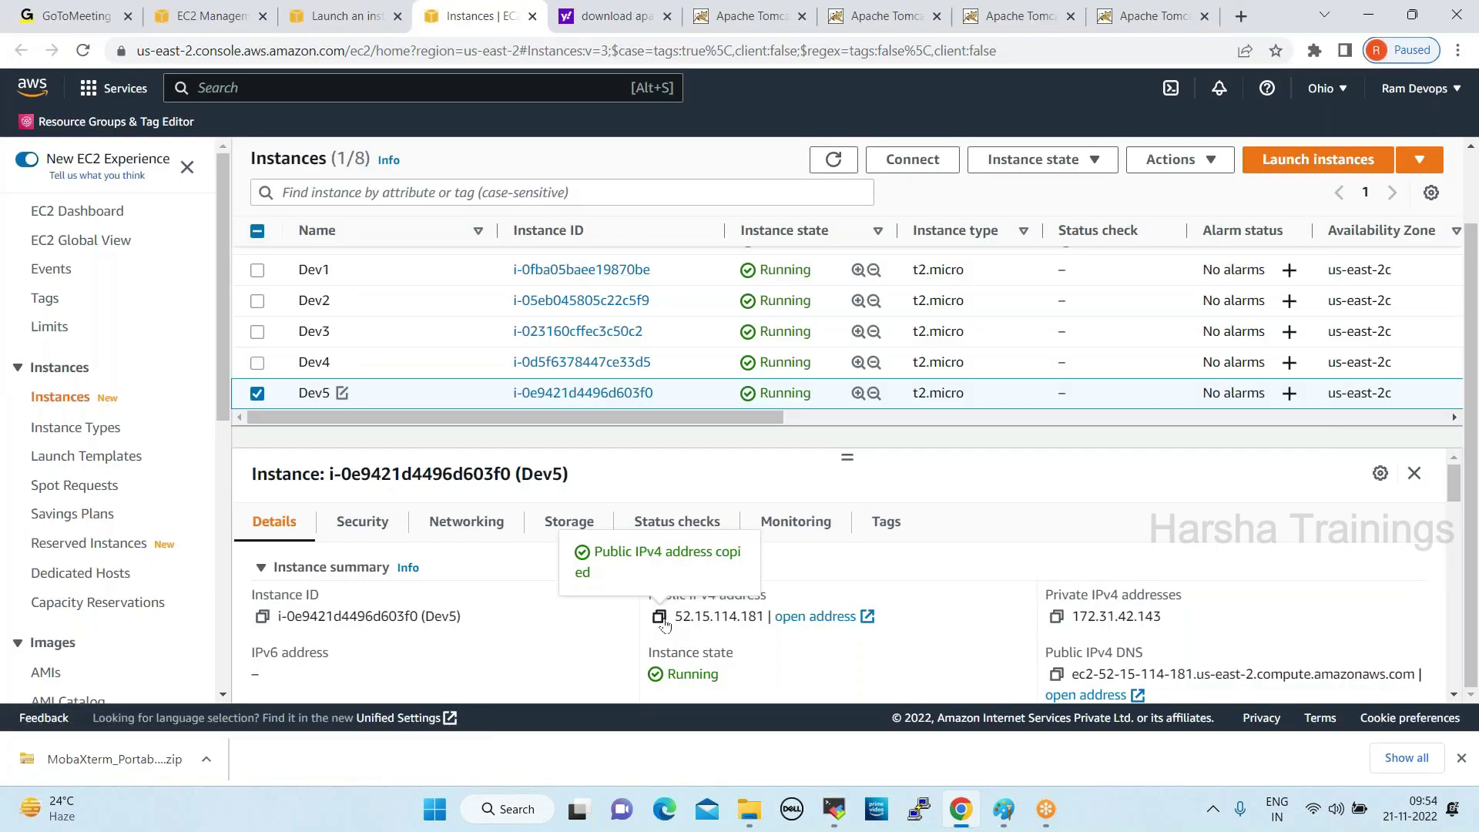
left_click(1243, 21)
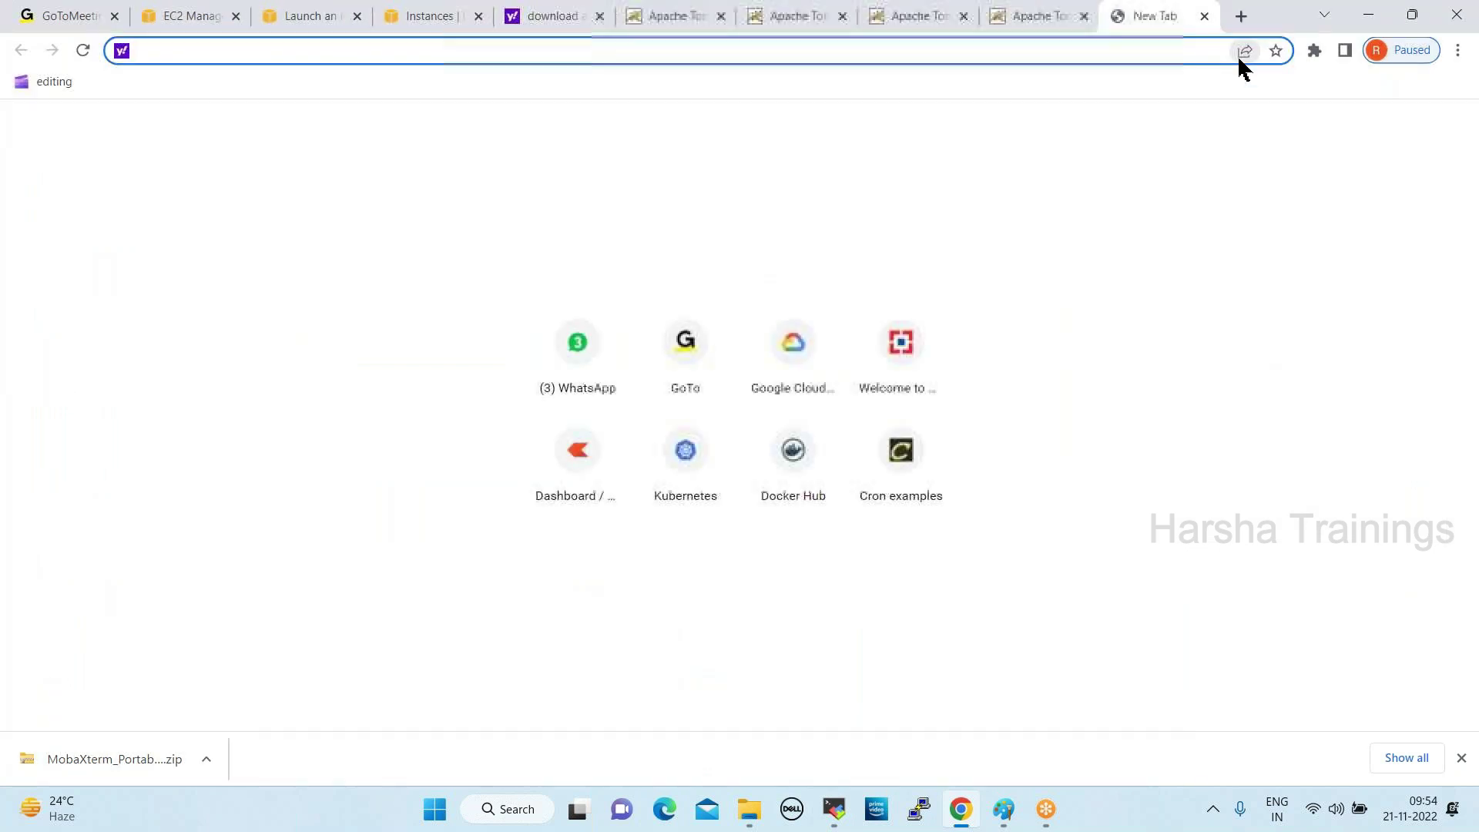
key("ctrl+v")
type(":8080")
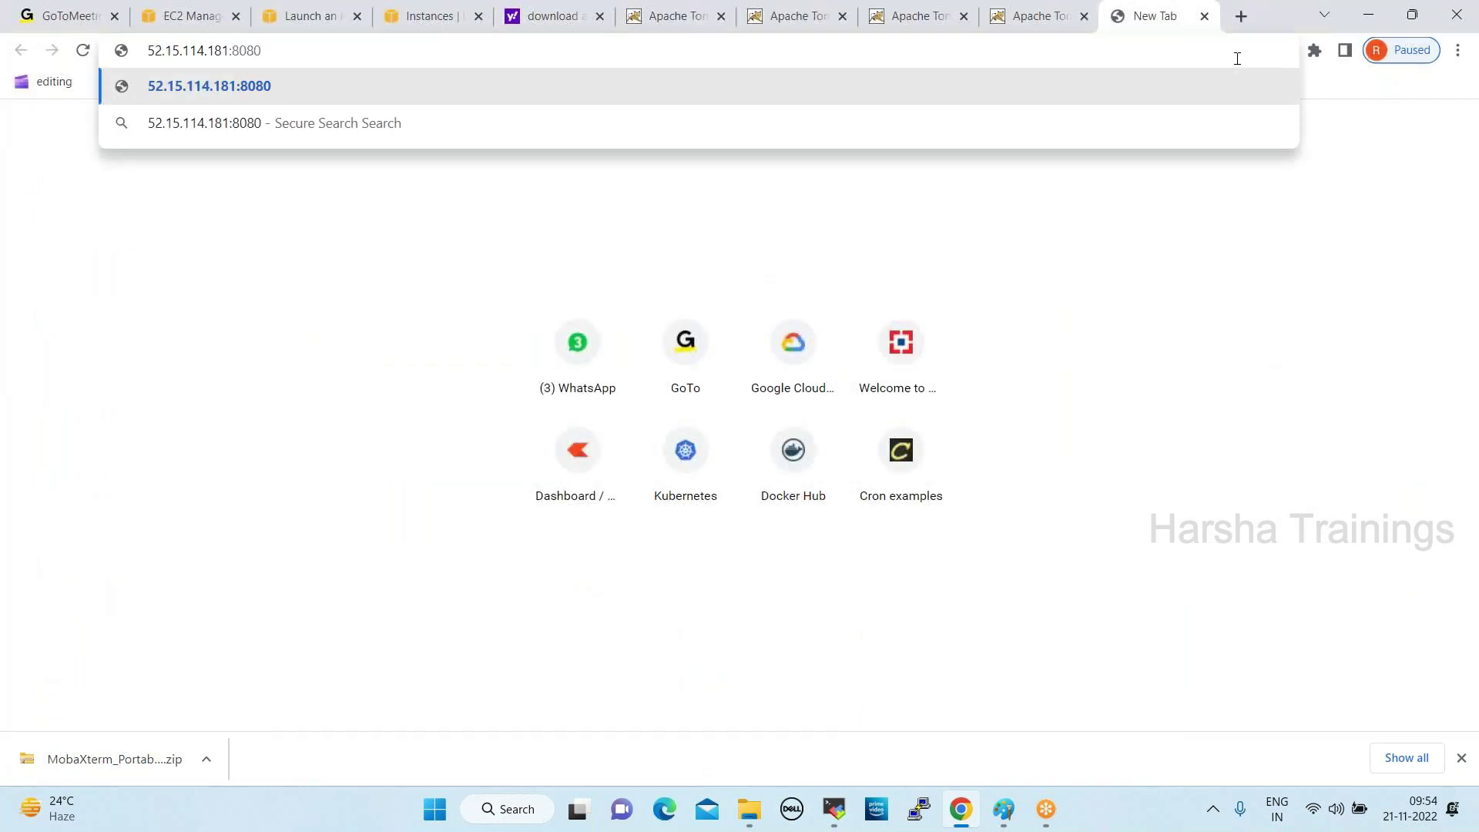
key("Return")
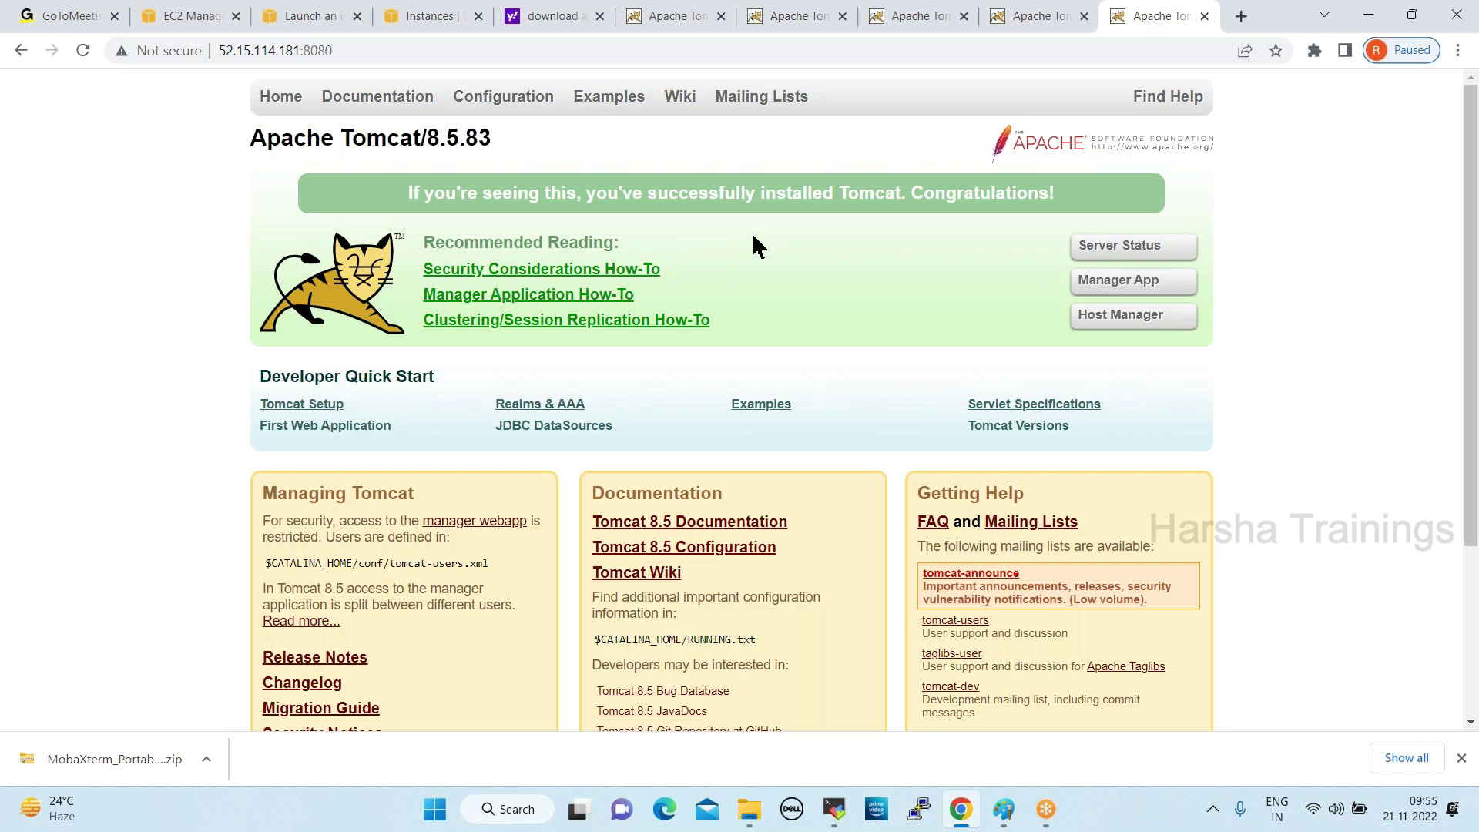
Terminate the Dev-Server, Dev1, Dev2, Dev3, Dev4 and Dev5 instances together from the EC2 Instances list
left_click(436, 17)
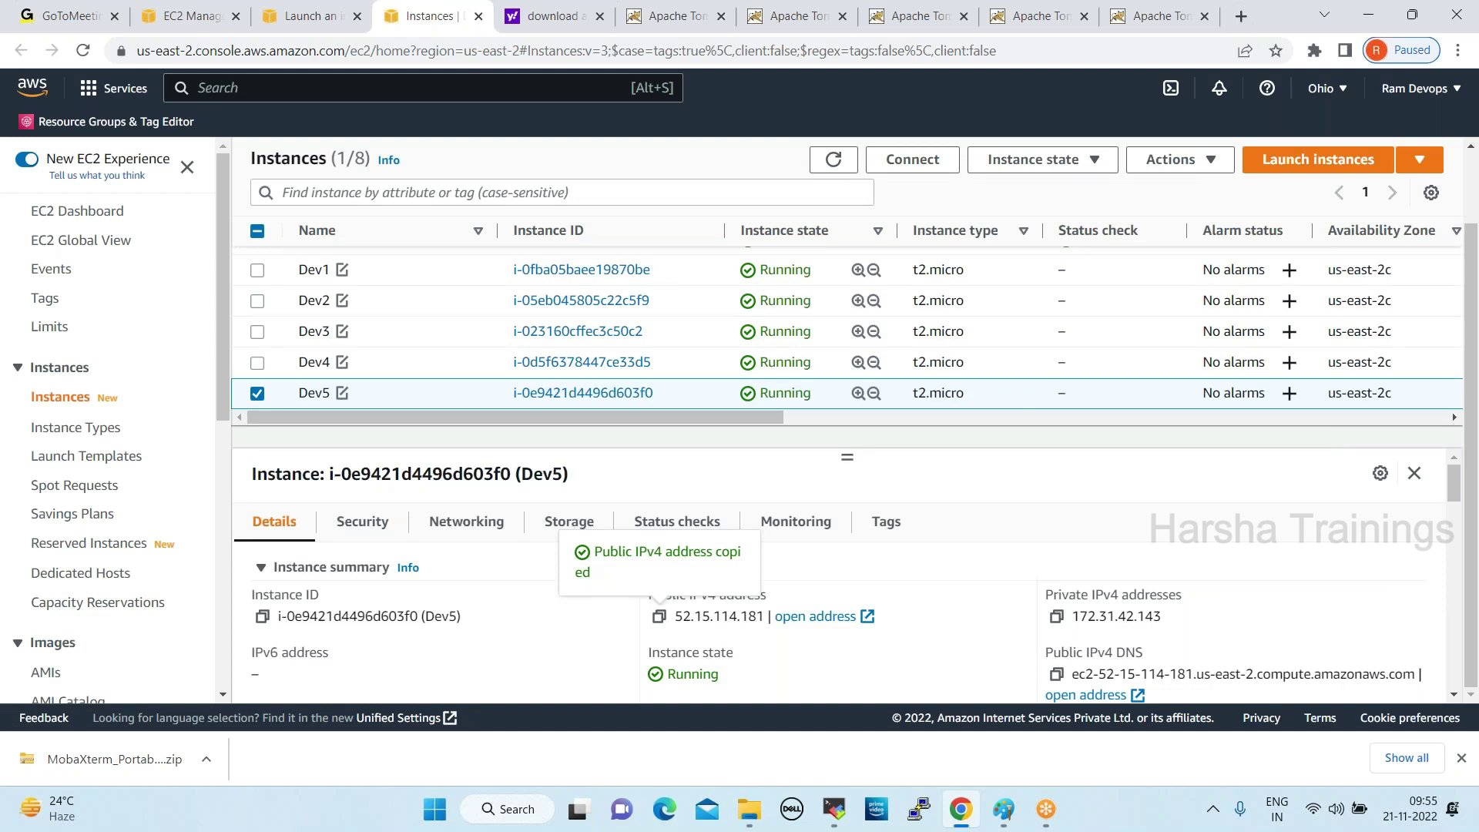
left_click(258, 362)
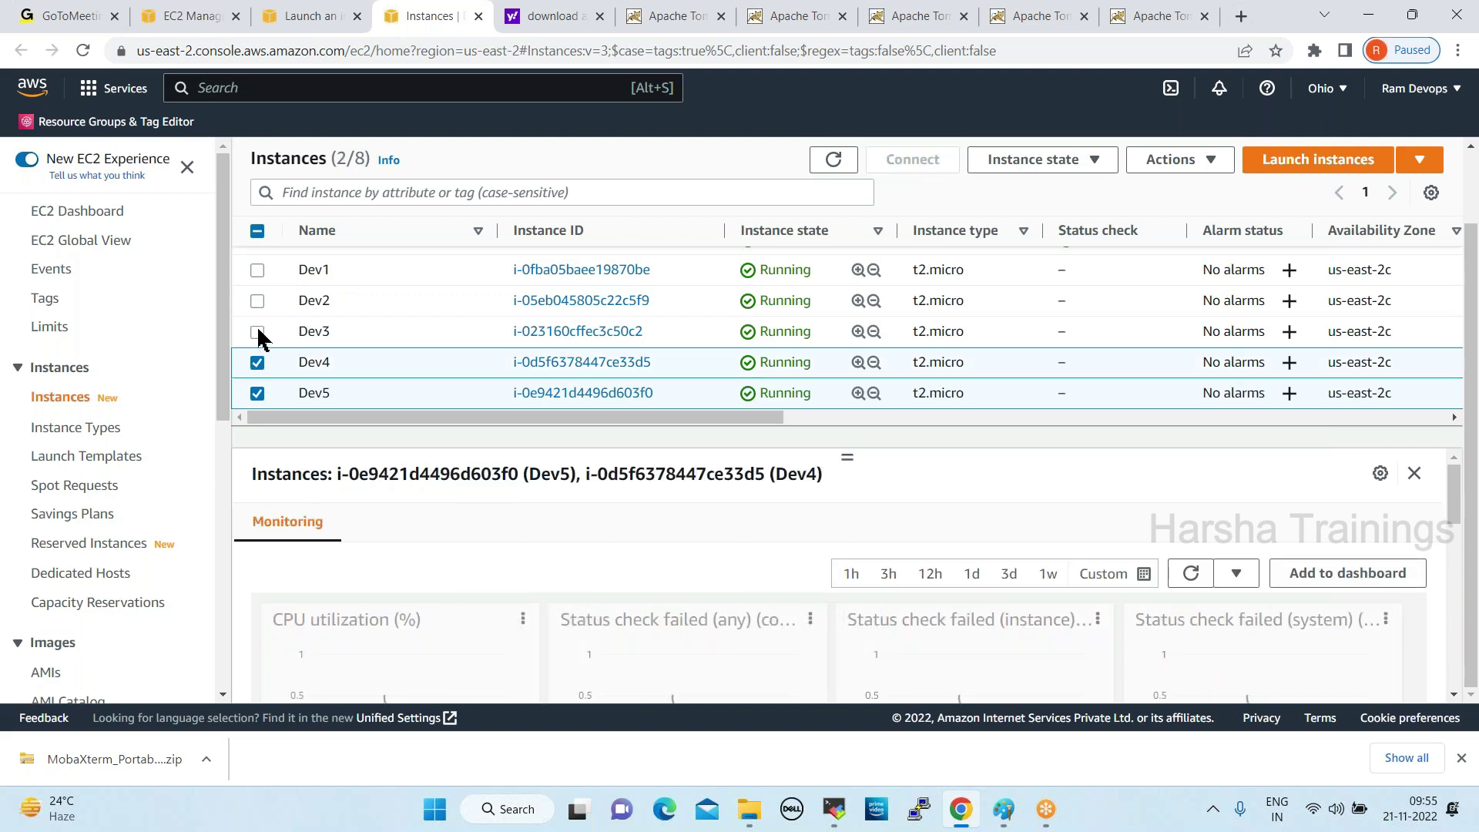
left_click(258, 332)
left_click(257, 302)
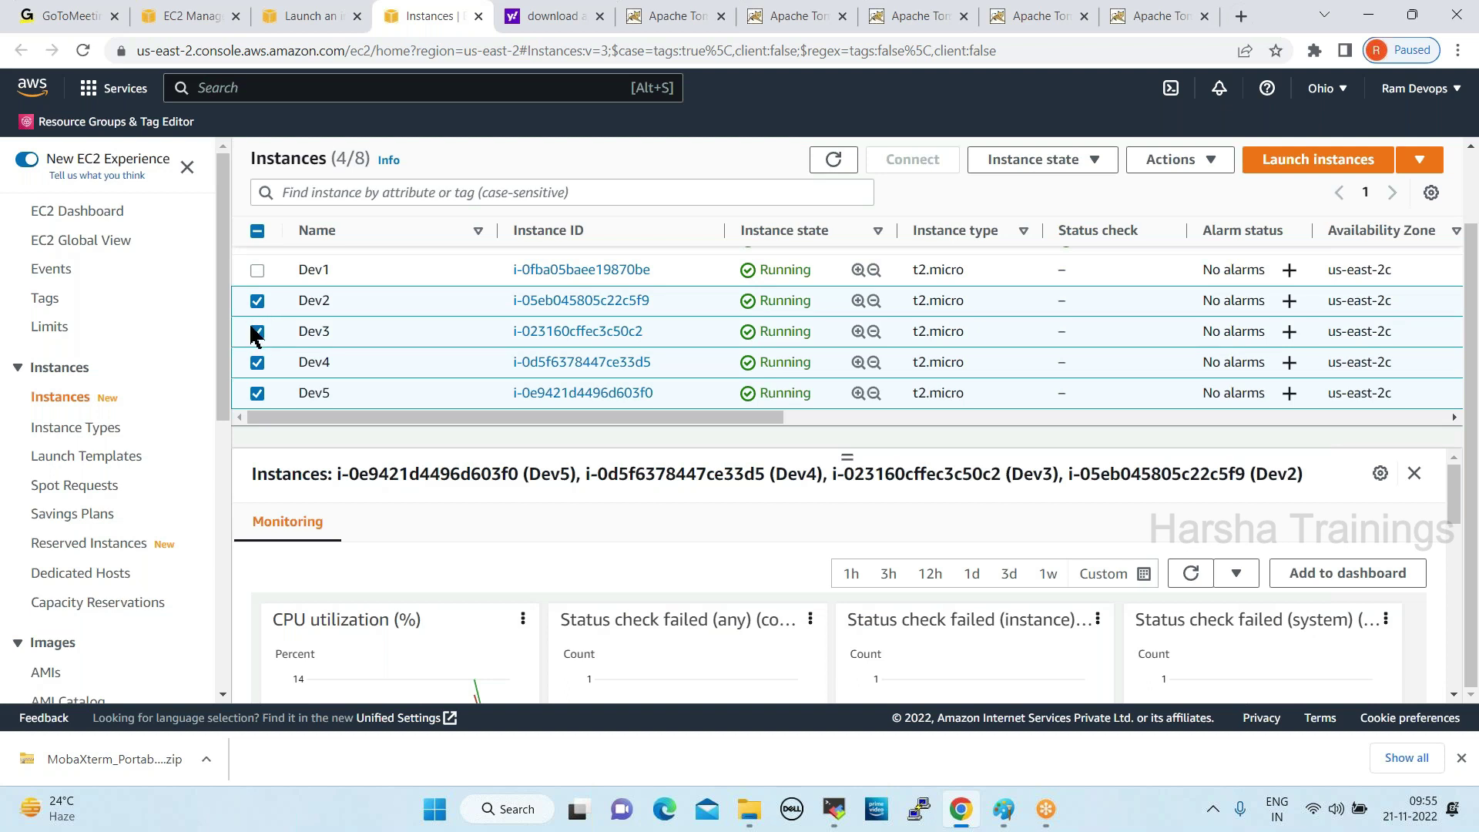
left_click(259, 274)
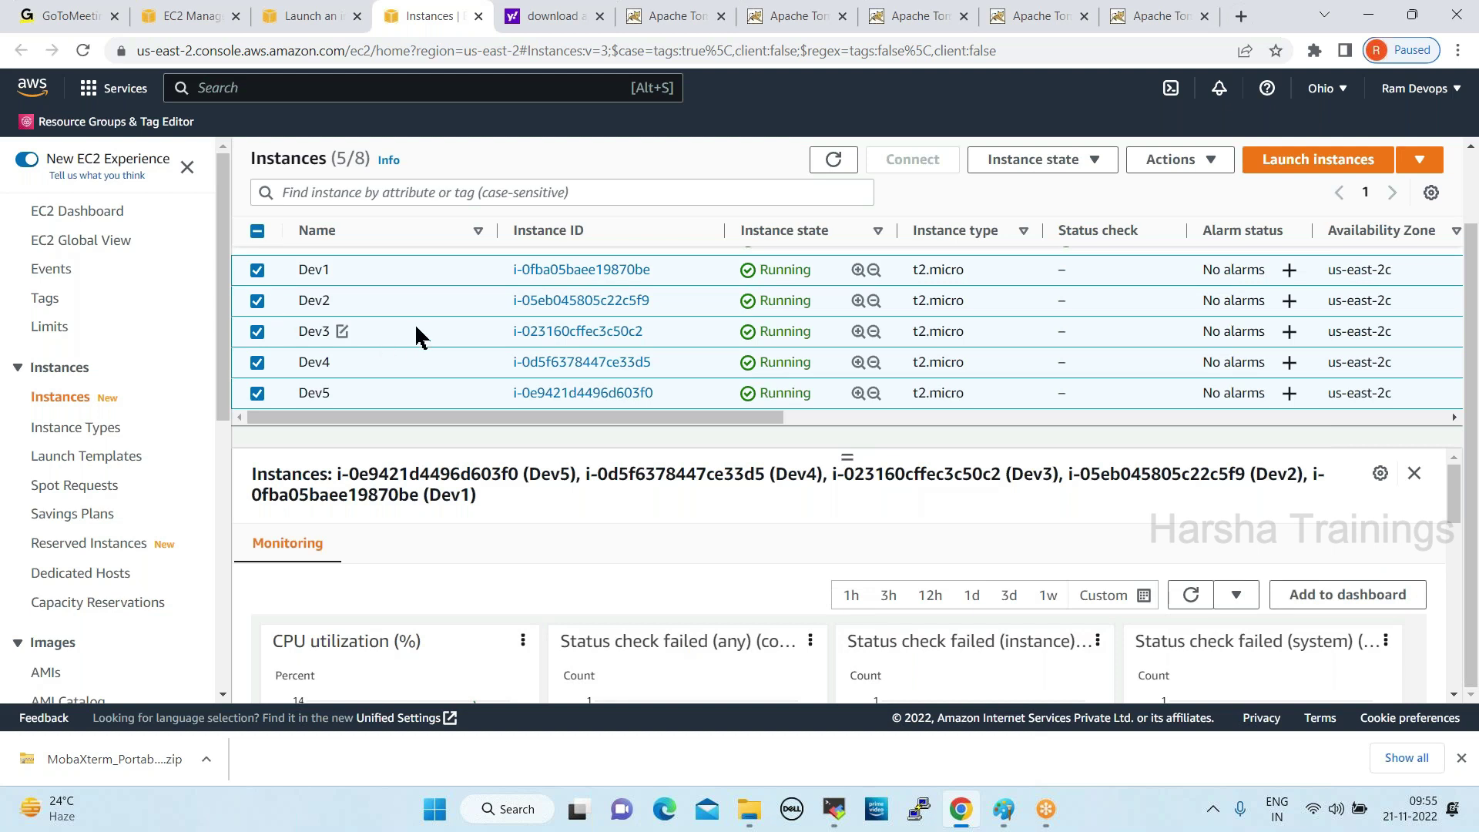
scroll(414, 322, "up", 2)
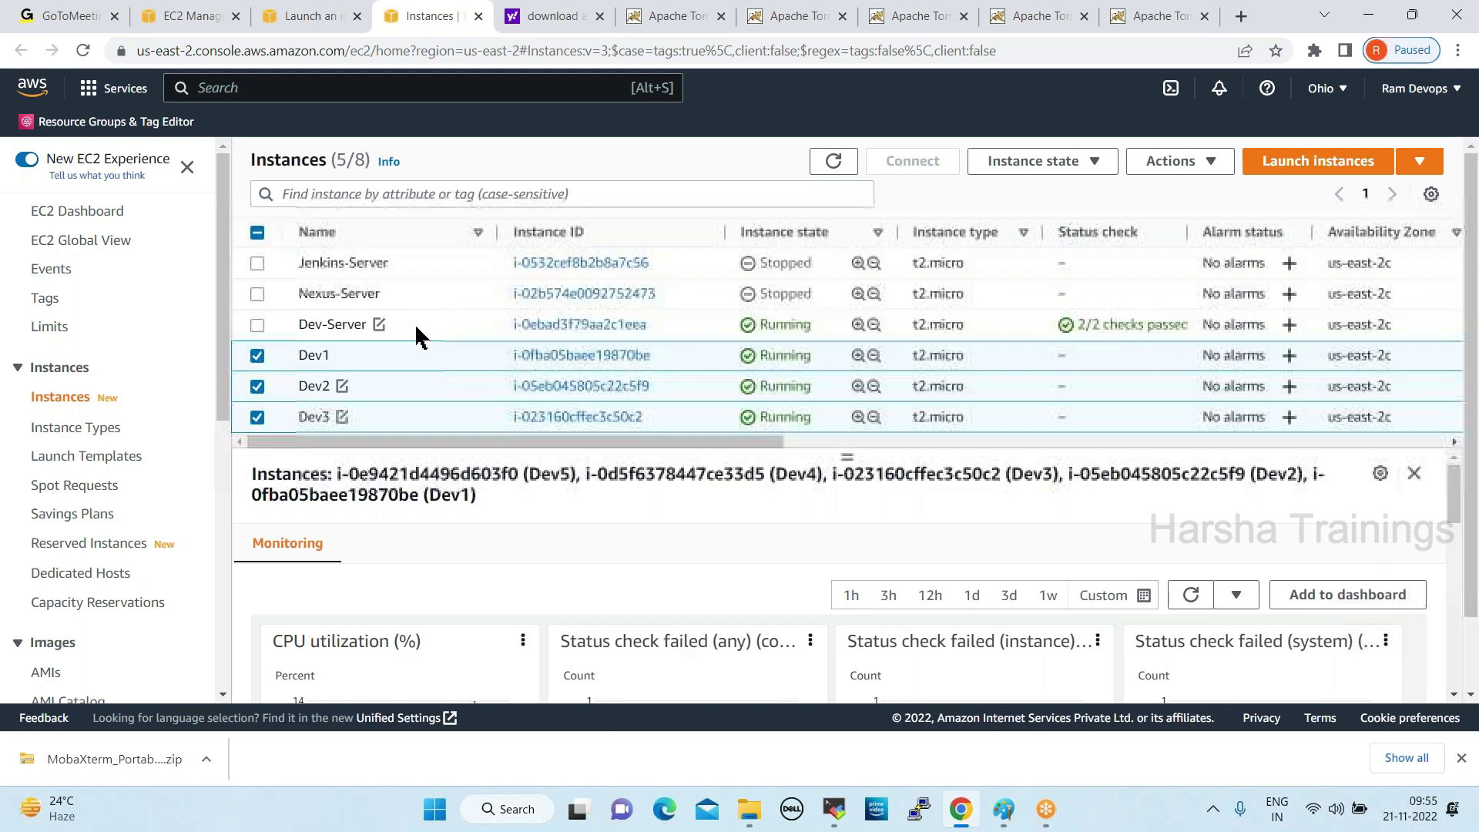
left_click(257, 324)
scroll(433, 351, "down", 2)
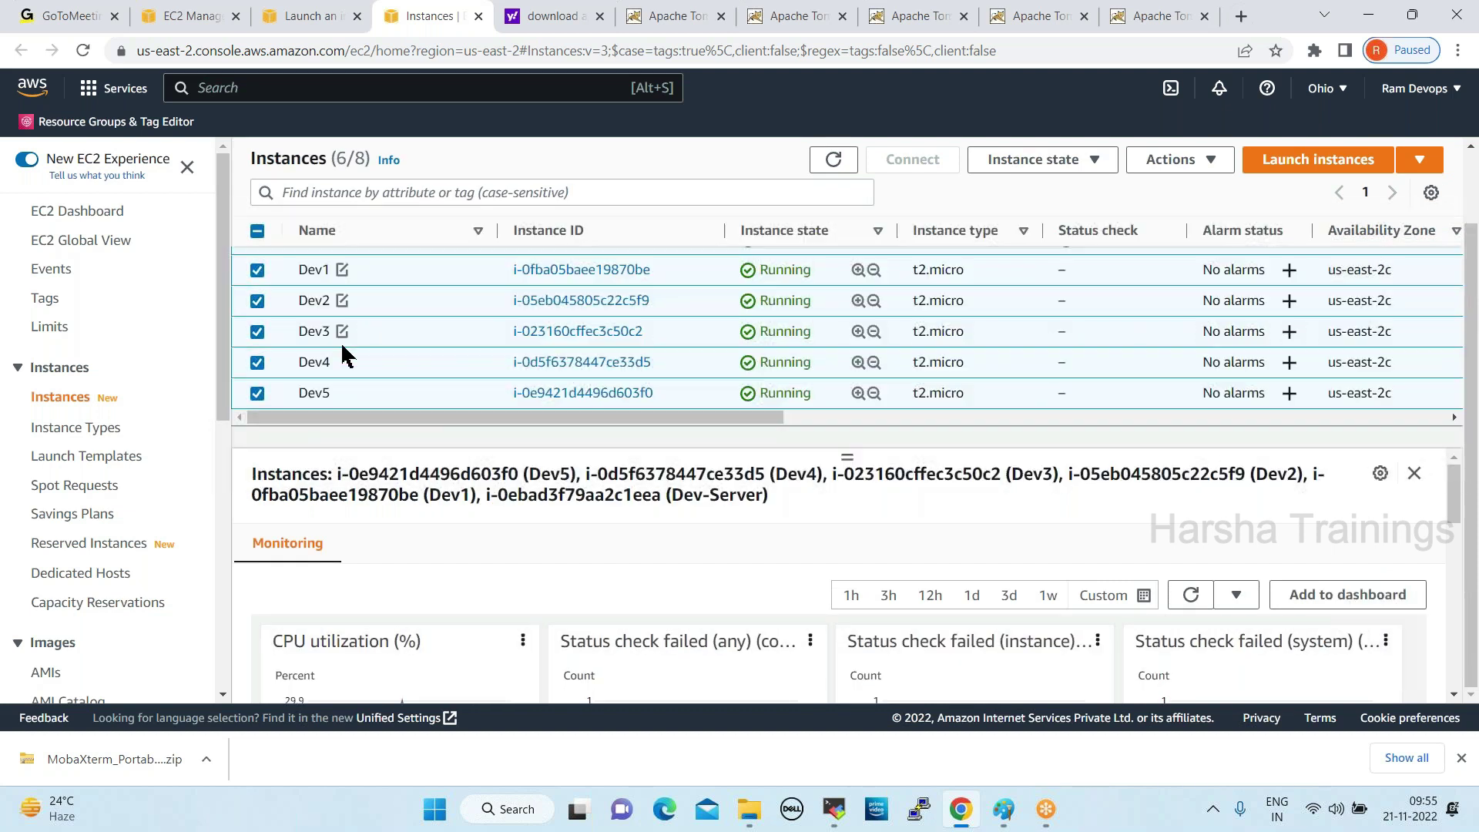
scroll(784, 304, "up", 2)
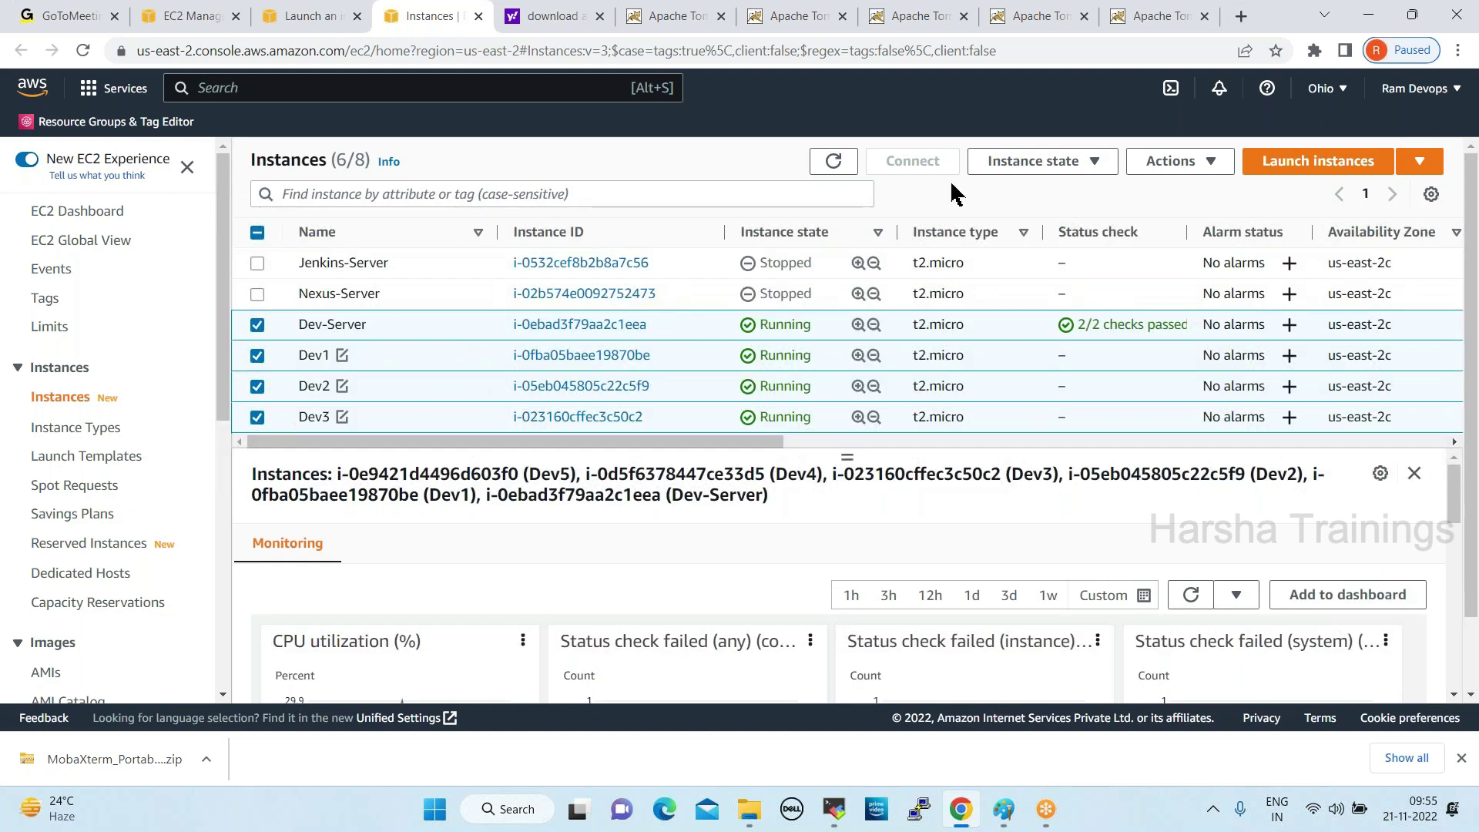
left_click(1015, 160)
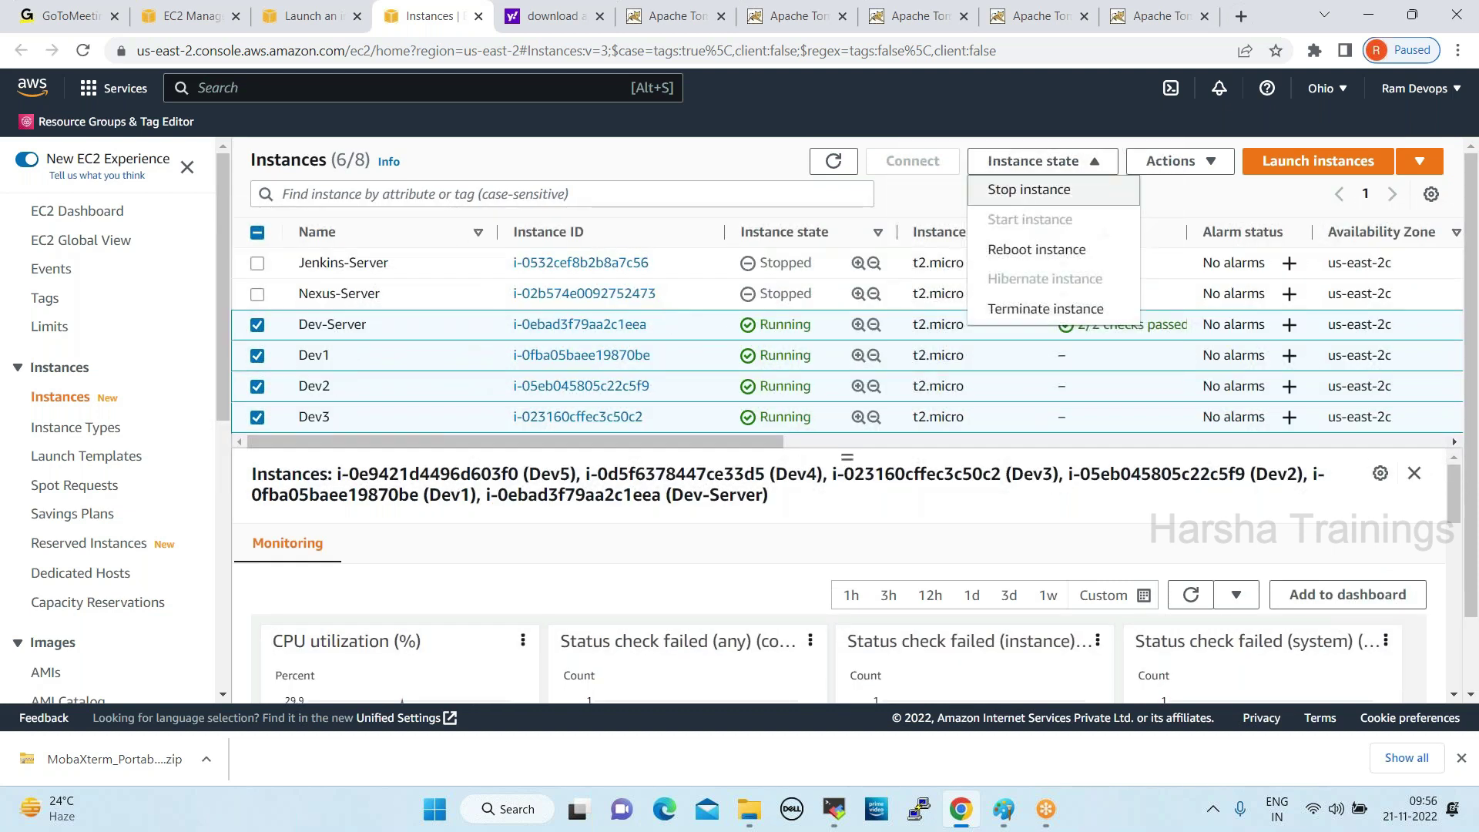
left_click(1015, 310)
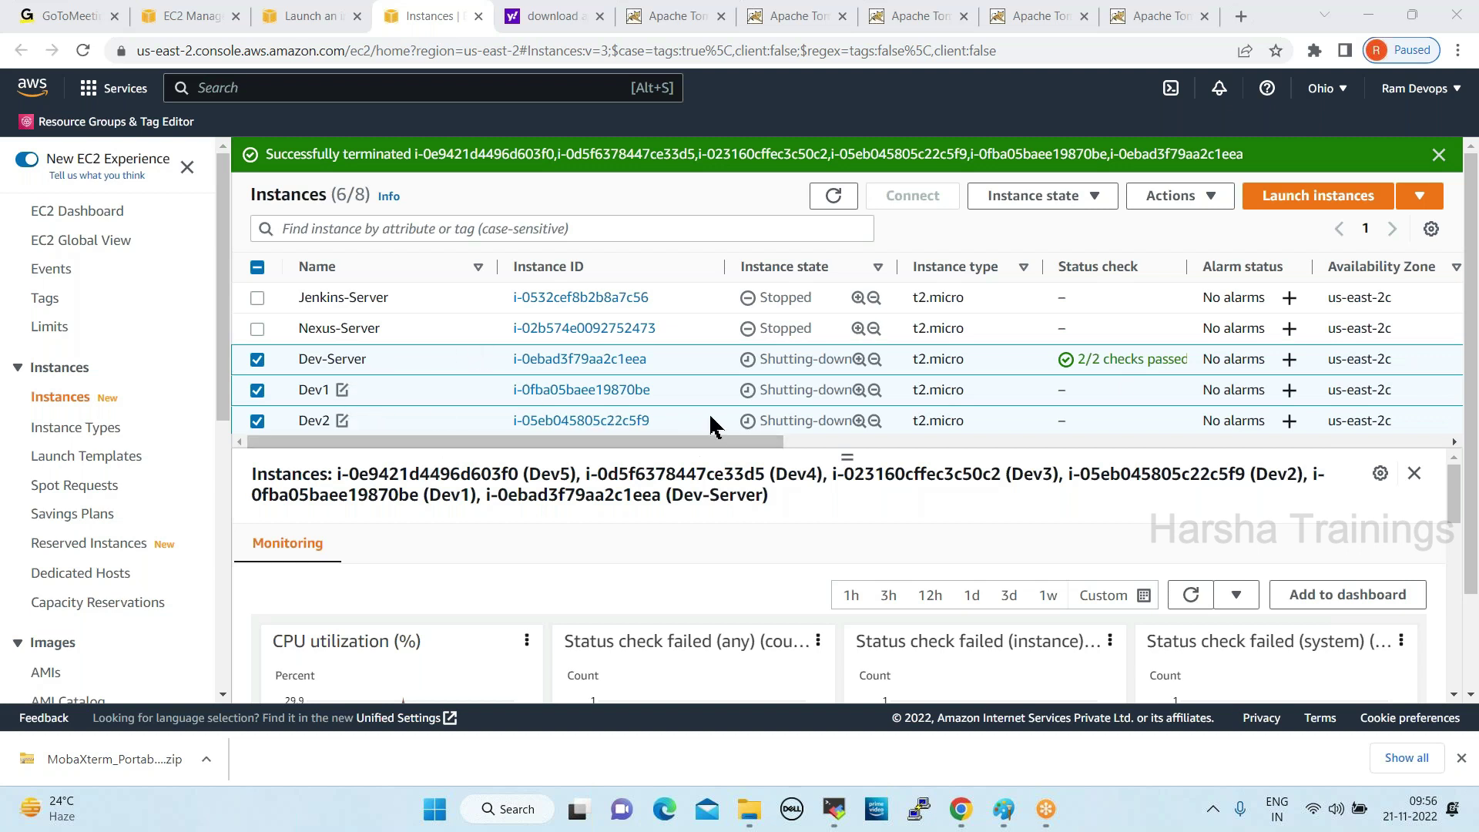
scroll(747, 393, "up", 3)
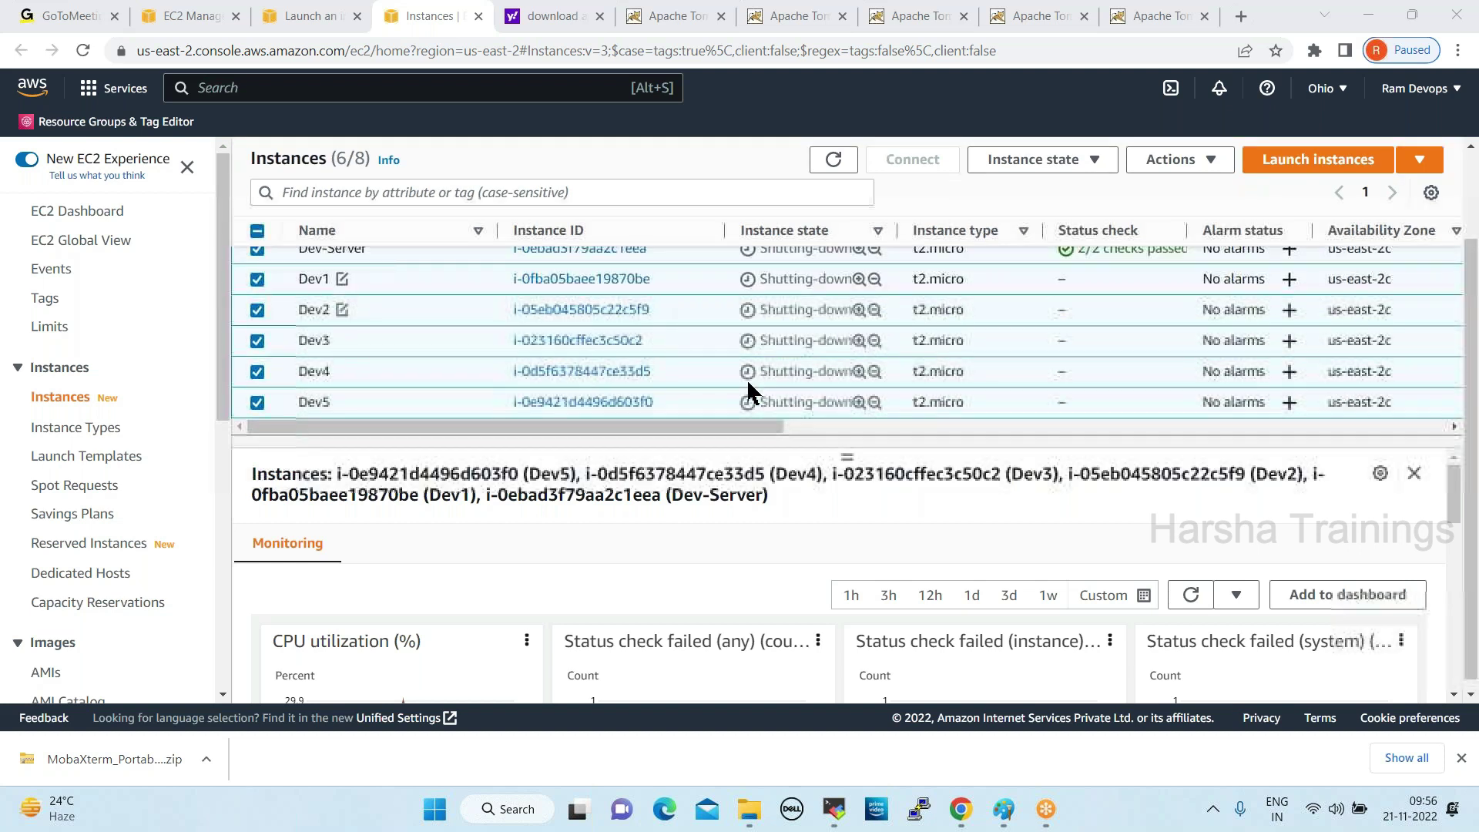
left_click(1439, 155)
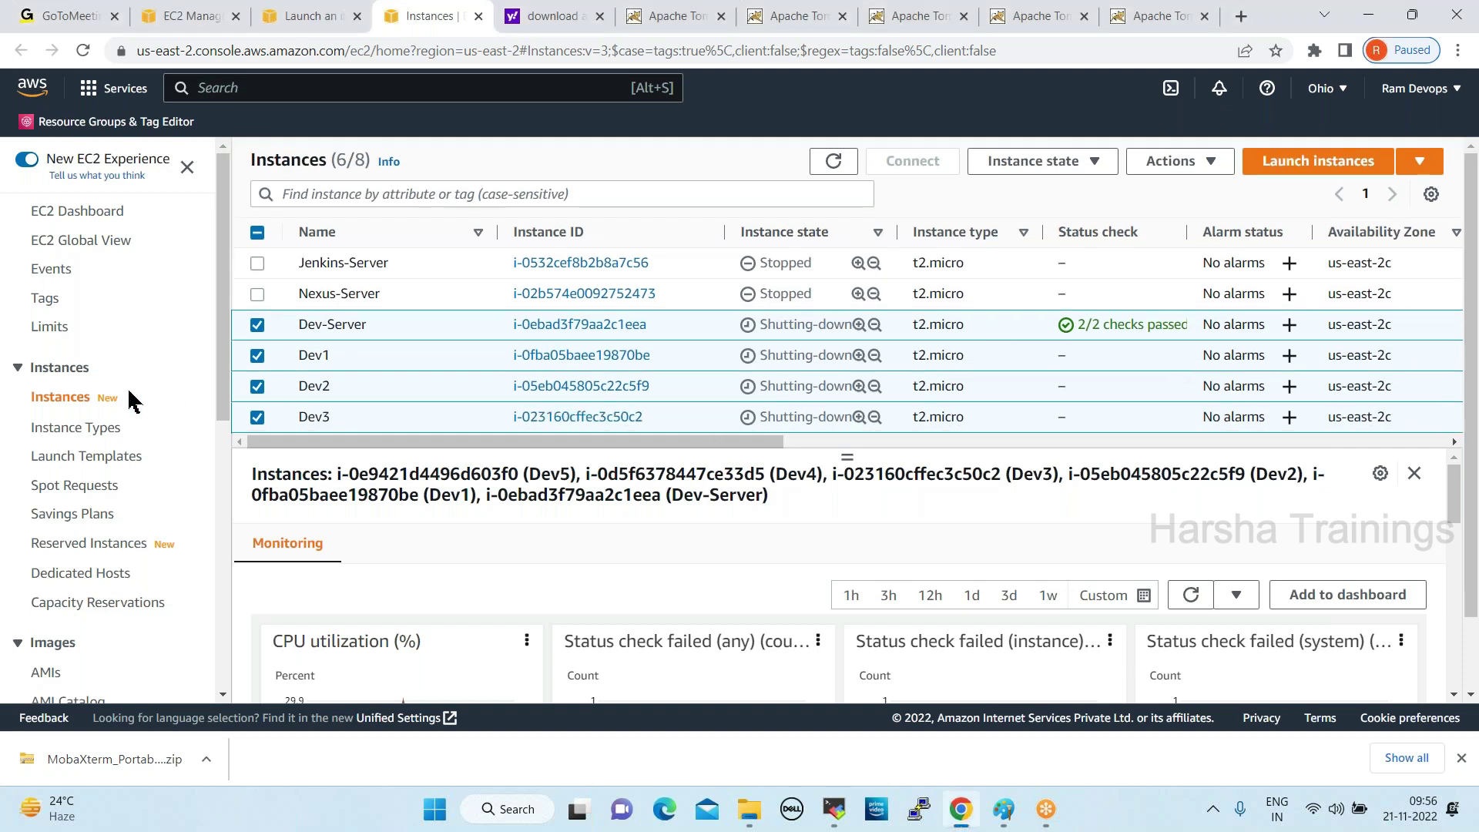
Deregister Devopsbatch66-AMI from the account's own Amazon Machine Images
scroll(131, 396, "down", 4)
left_click(44, 383)
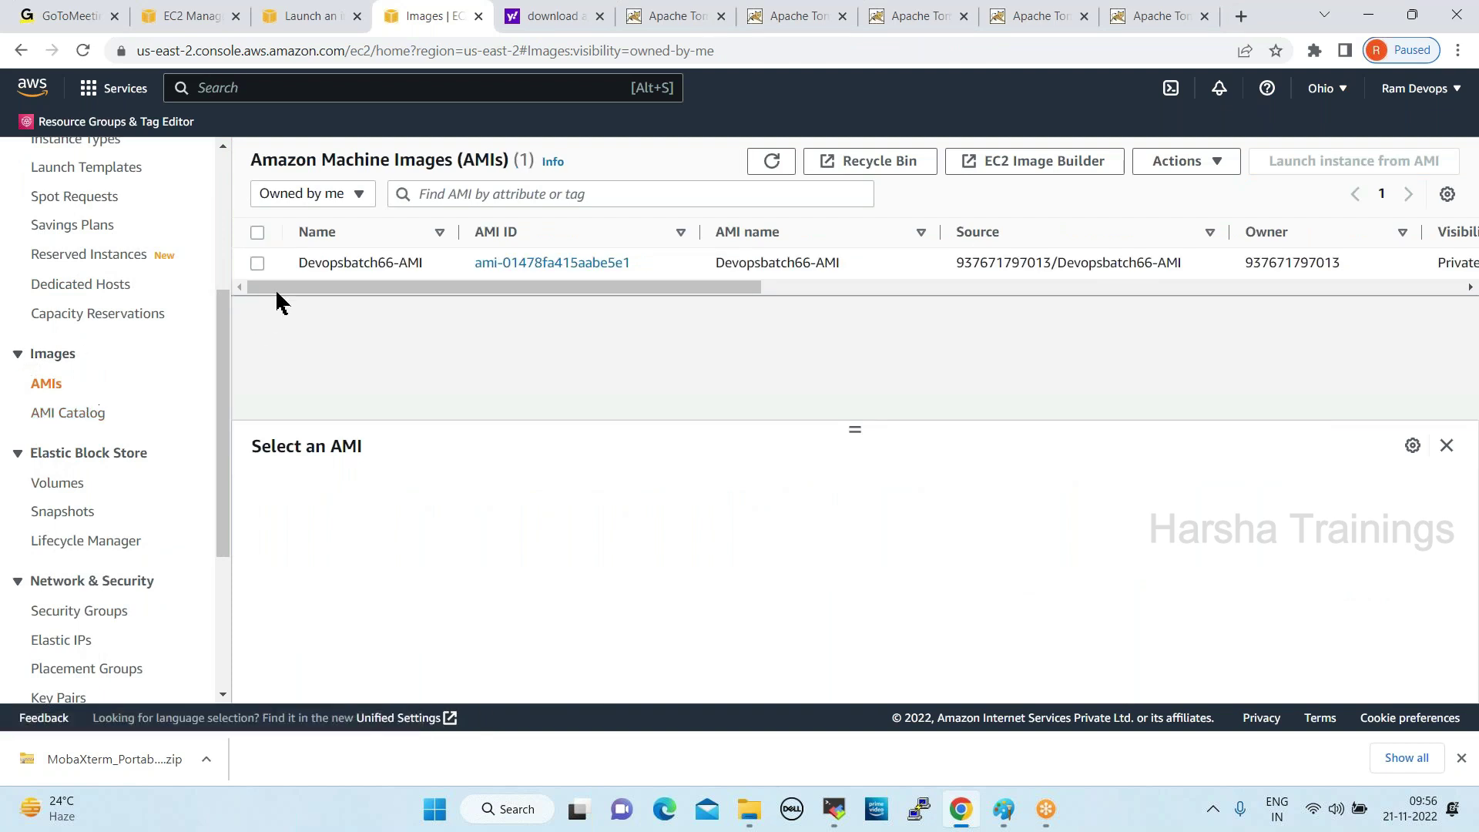
left_click_drag(684, 287, 454, 308)
left_click(258, 263)
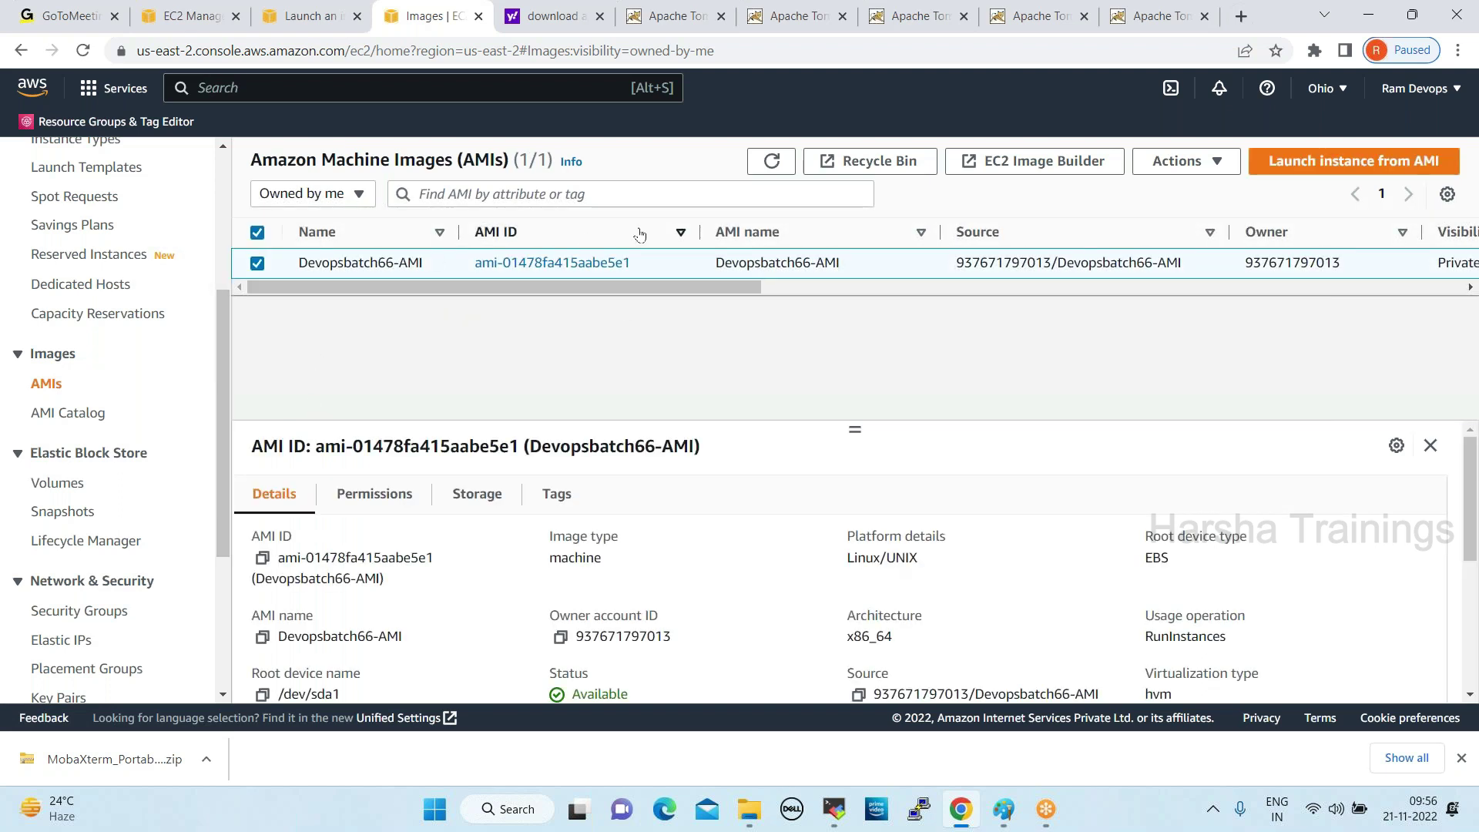
left_click(1175, 168)
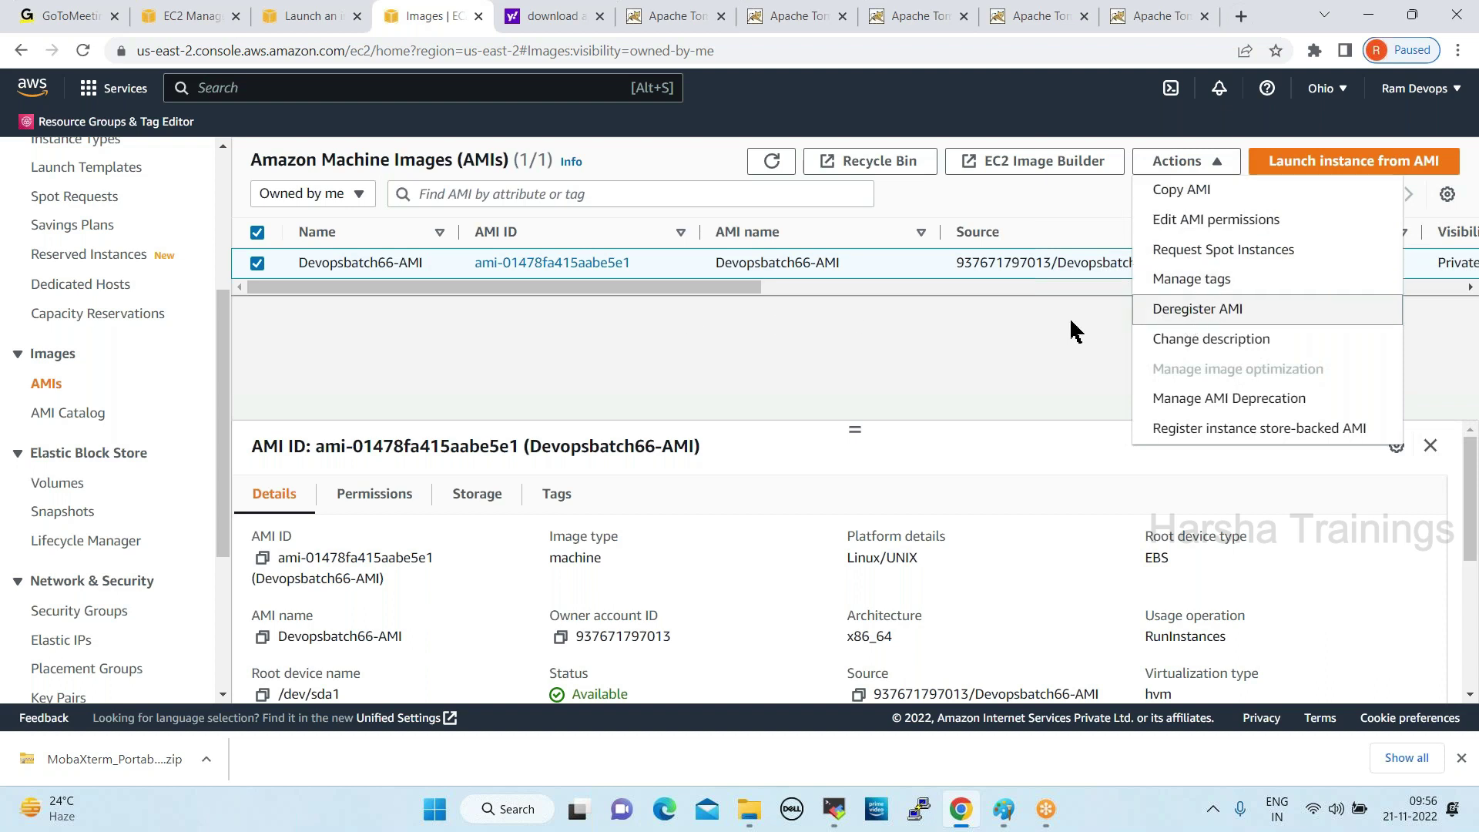
left_click(1221, 312)
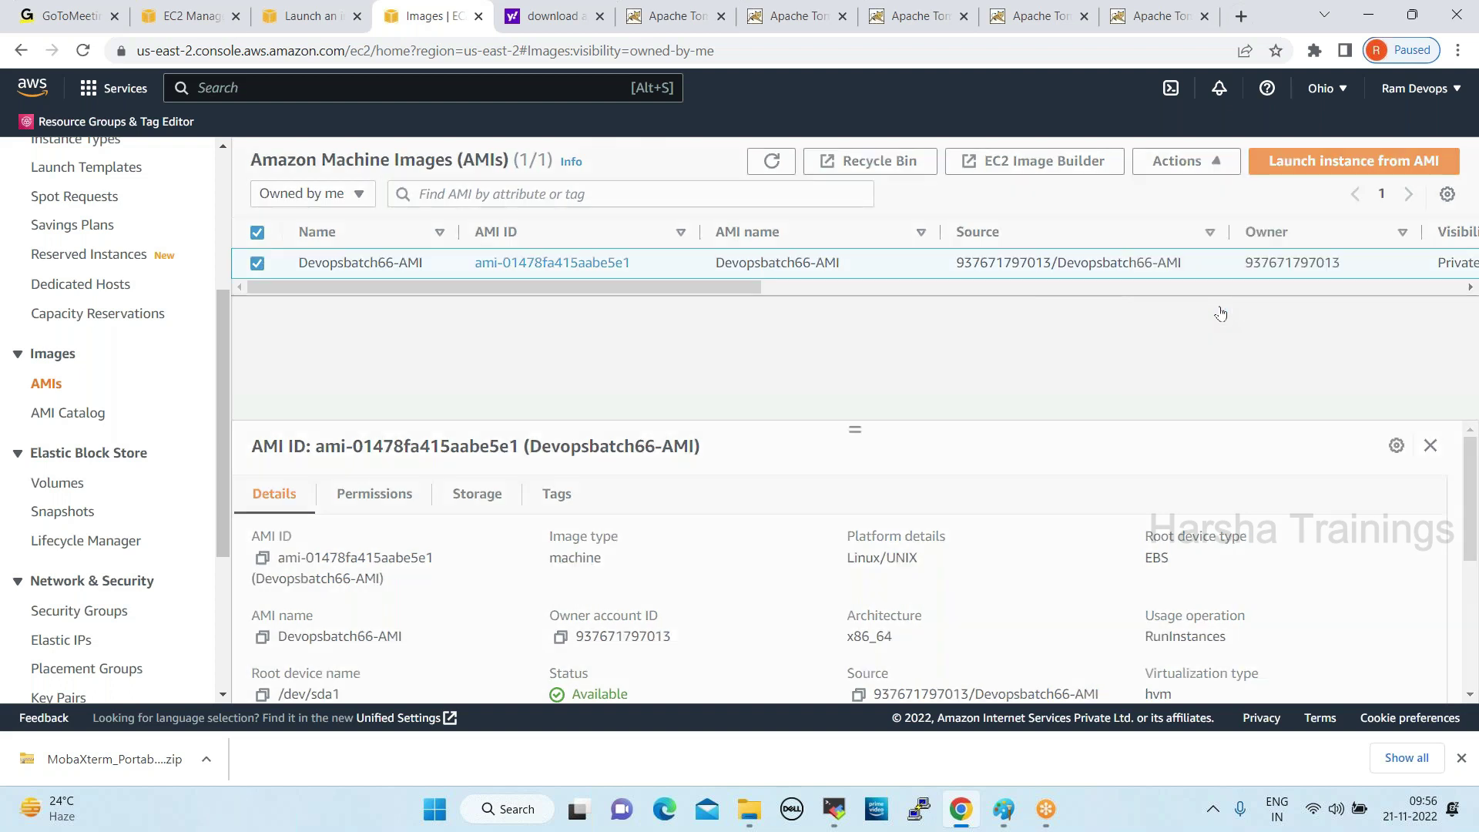
left_click(1074, 526)
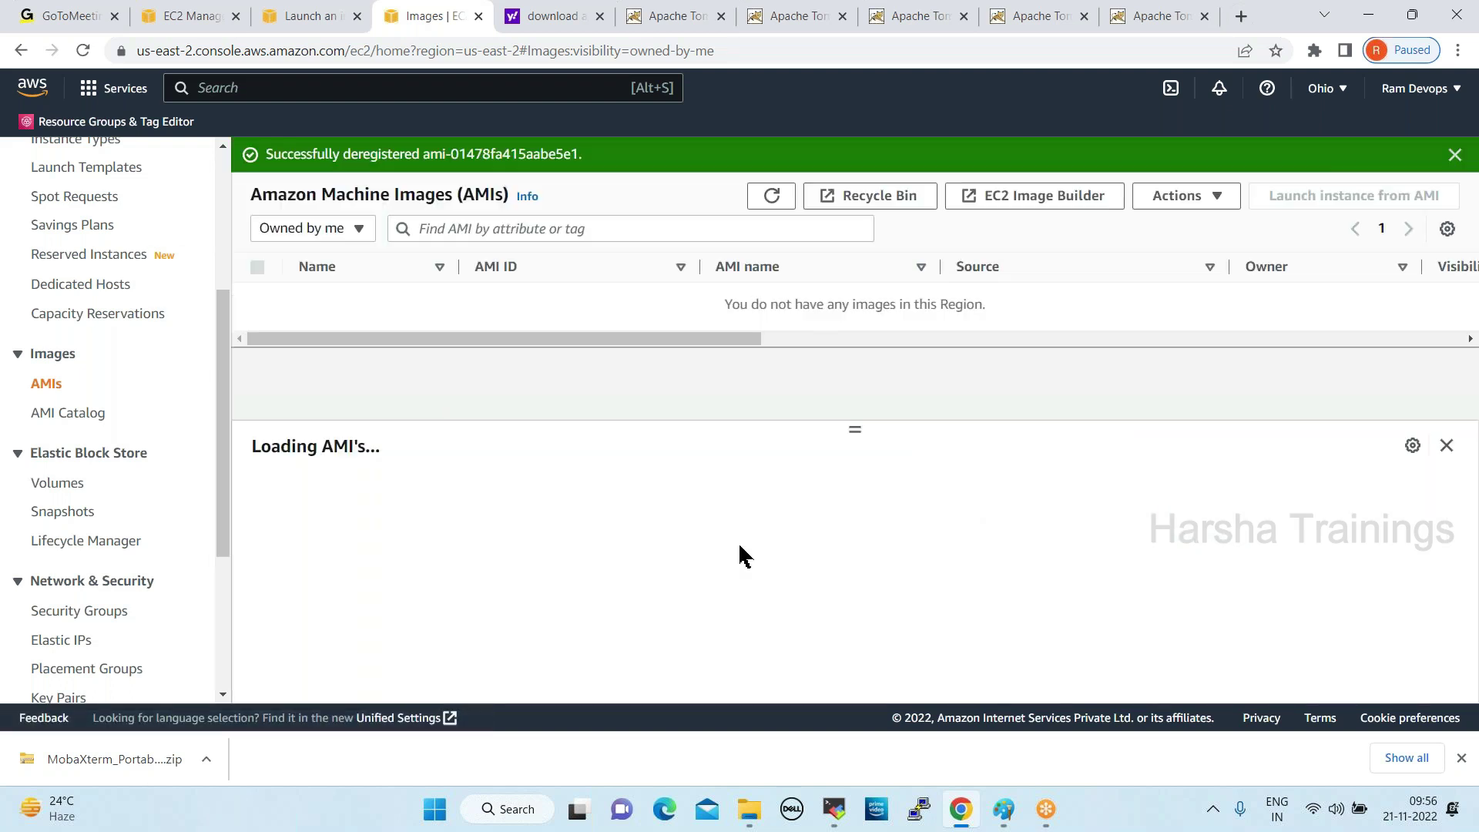